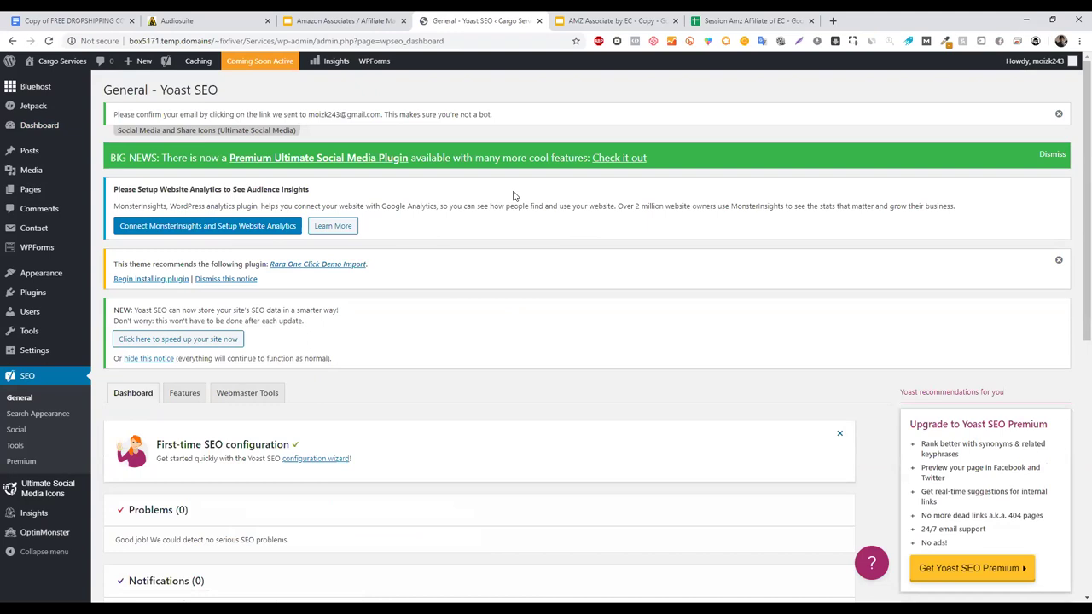
- Dismiss the email notice, open Yoast SEO's Features tab, and switch to the 'AMZ Associate by EC - Copy' deck
click(1058, 114)
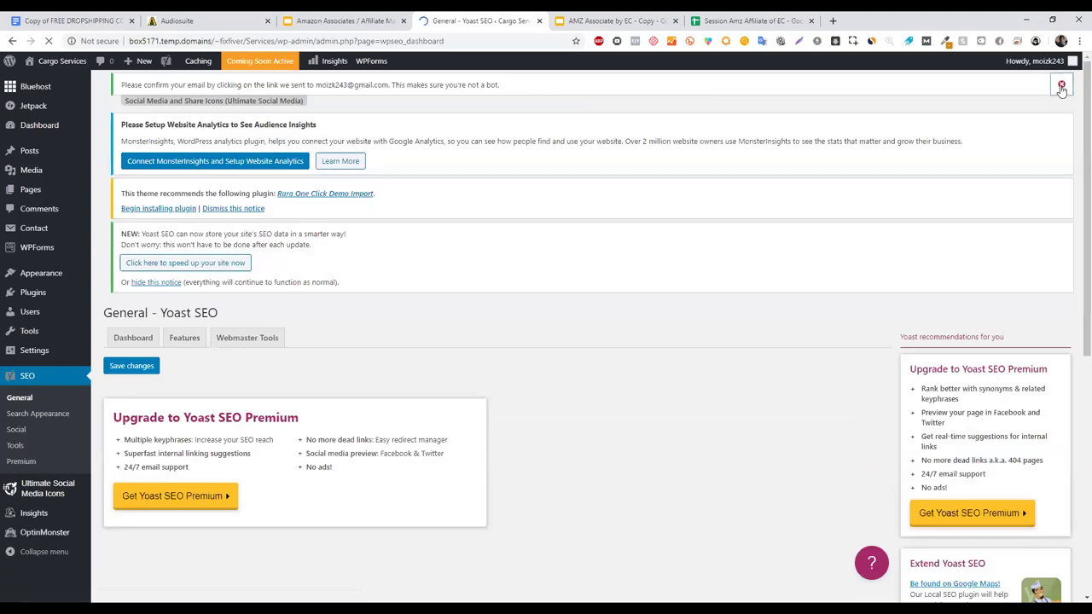
click(1062, 88)
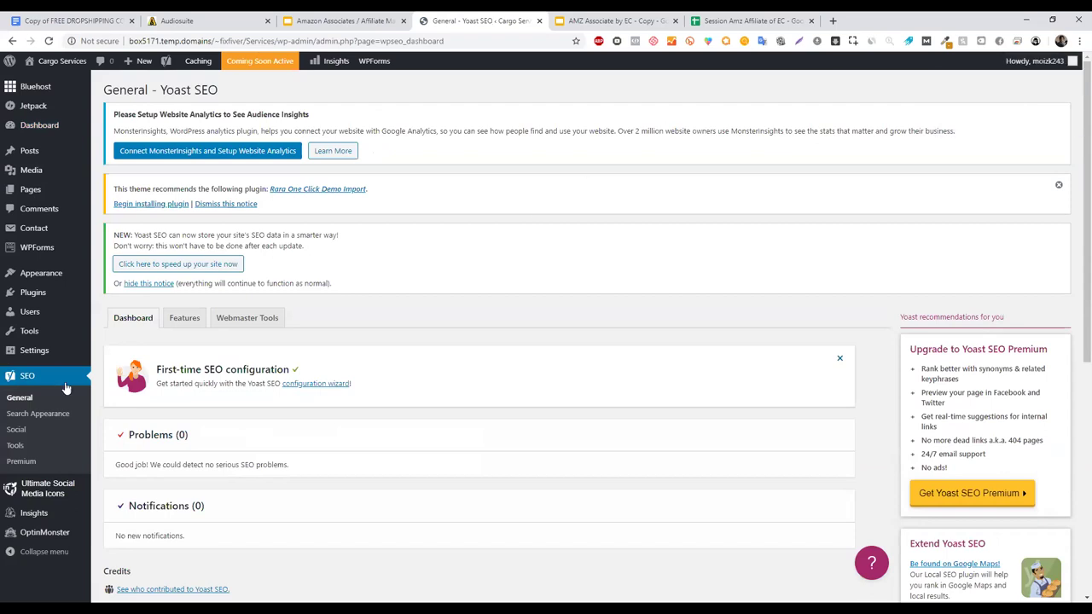
click(184, 317)
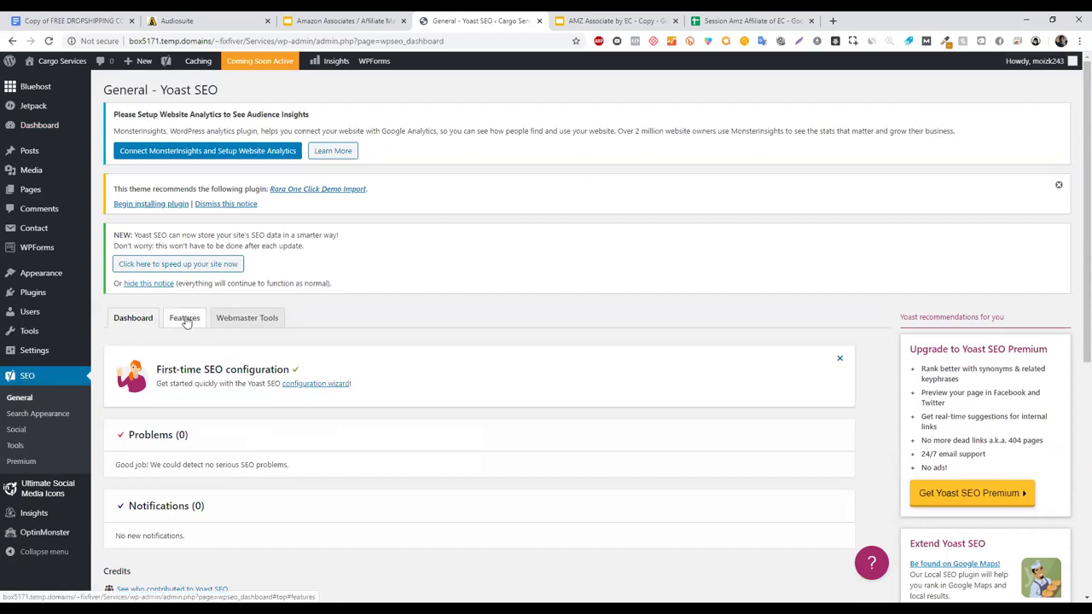
click(611, 20)
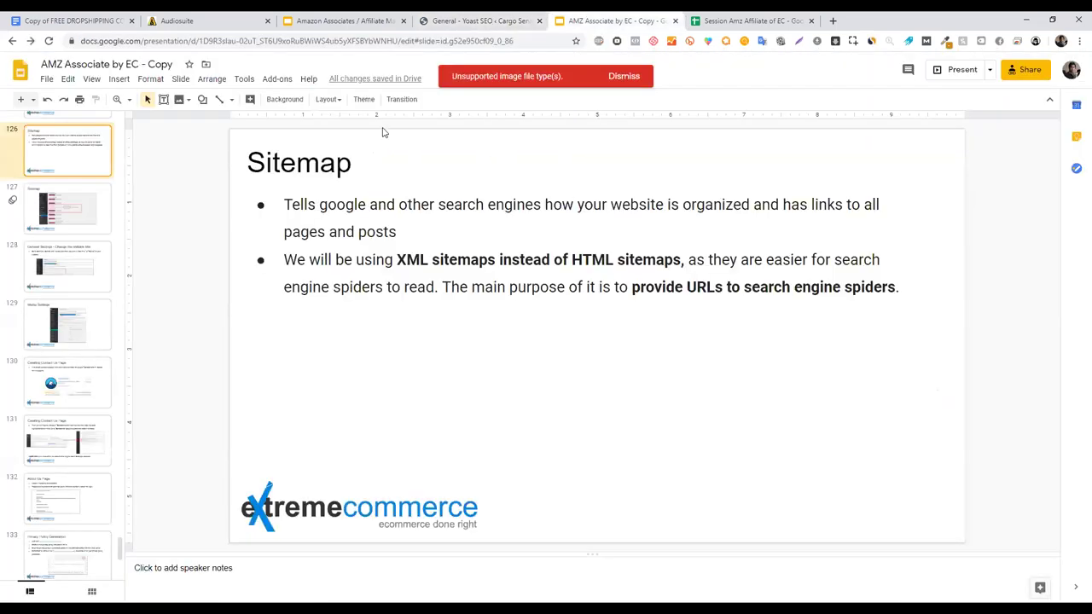
- Close the duplicate deck, view slide 132's Yoast sitemap screenshot, and return to the Yoast SEO settings tab
click(675, 21)
click(388, 20)
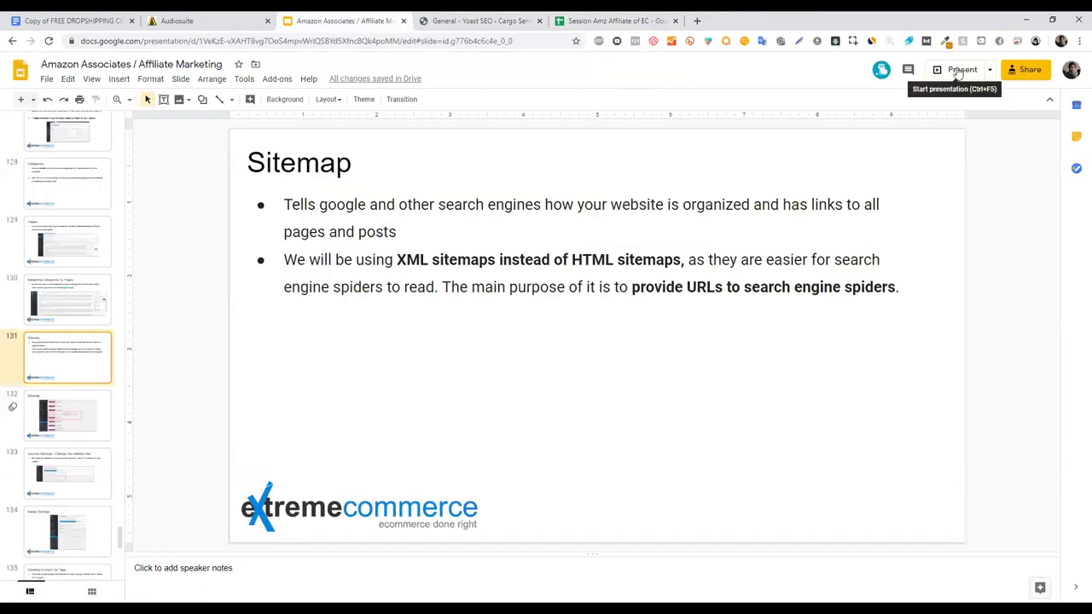
click(73, 430)
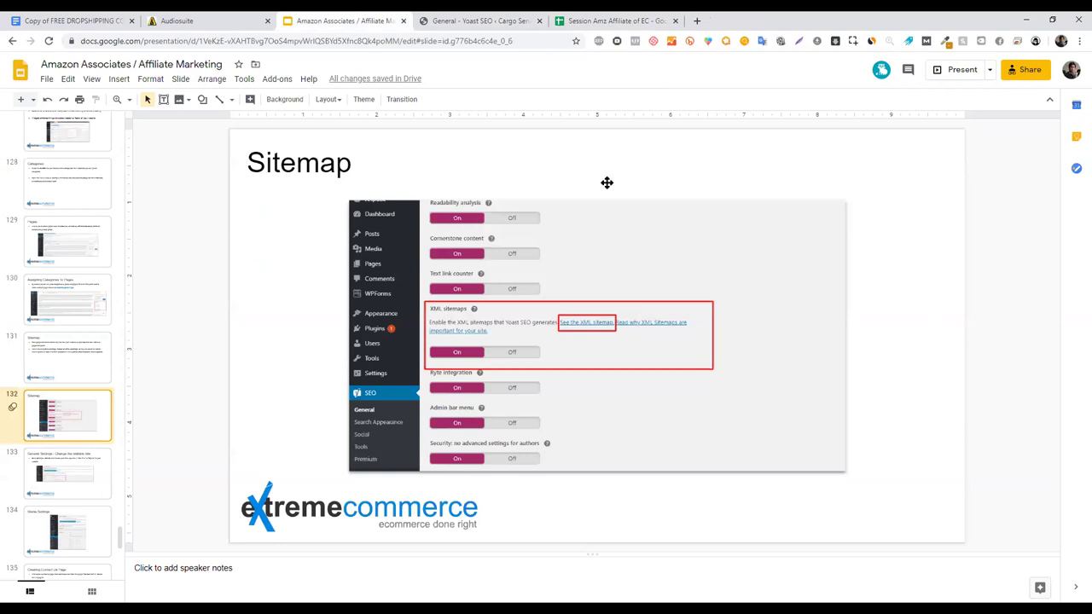
click(478, 21)
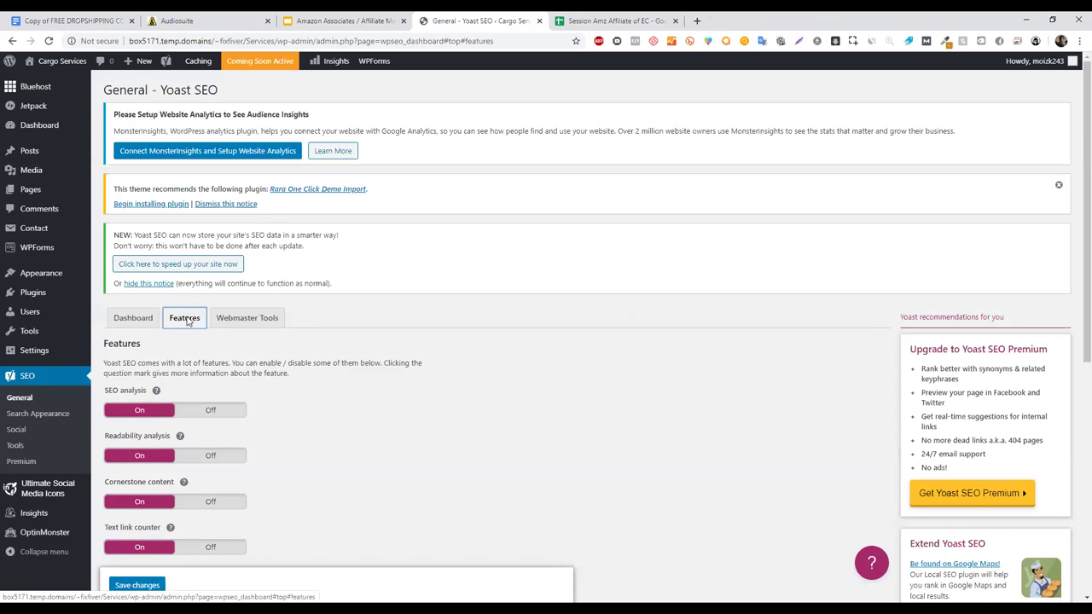
scroll(1072, 239, down, 2)
scroll(1074, 320, down, 1)
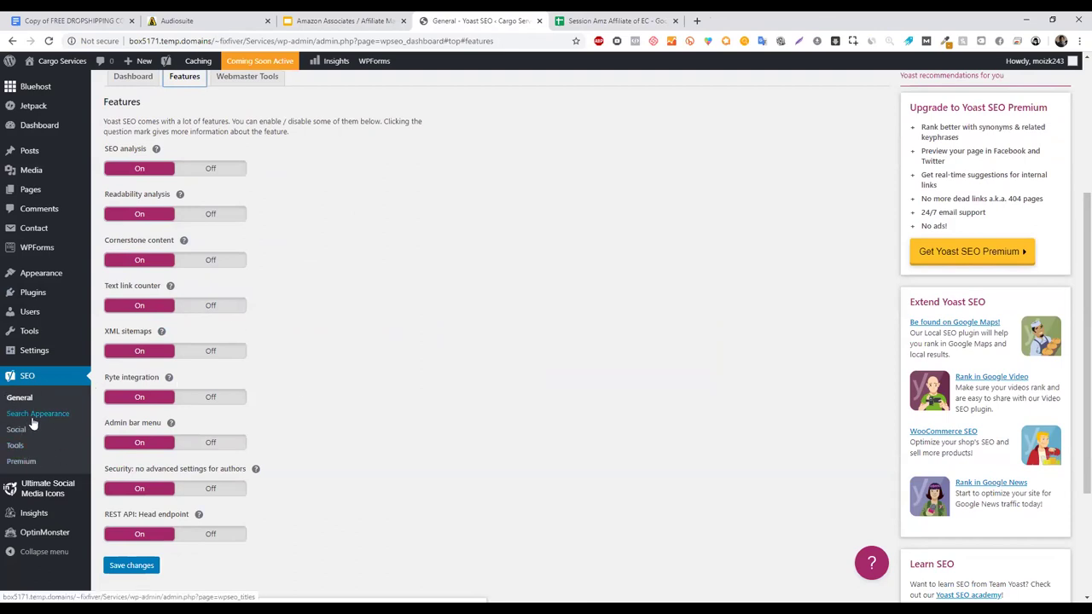
scroll(1073, 335, up, 2)
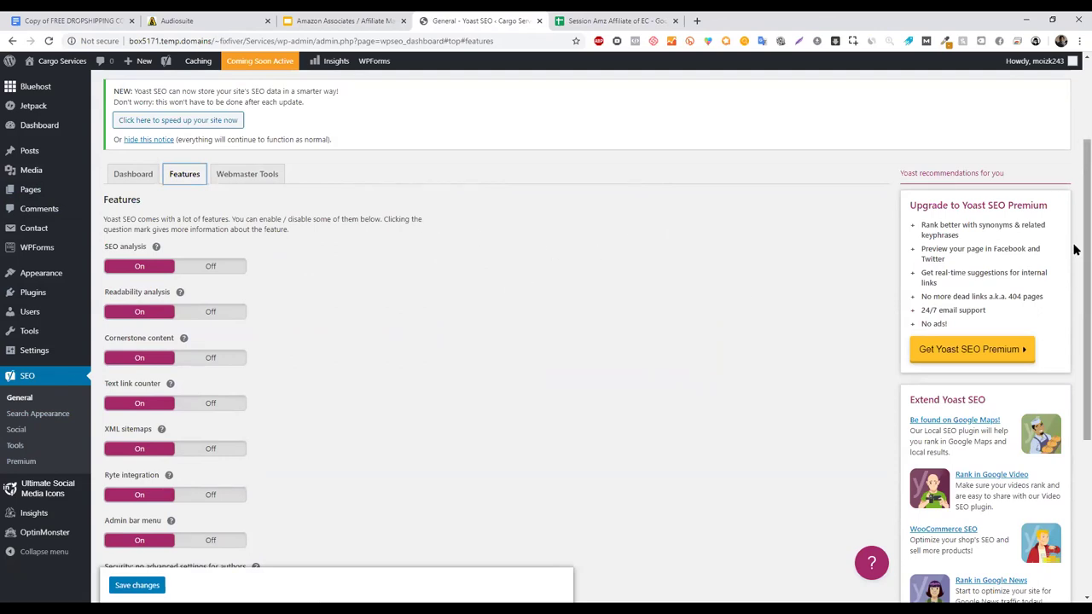
scroll(1075, 366, down, 2)
scroll(1050, 392, down, 1)
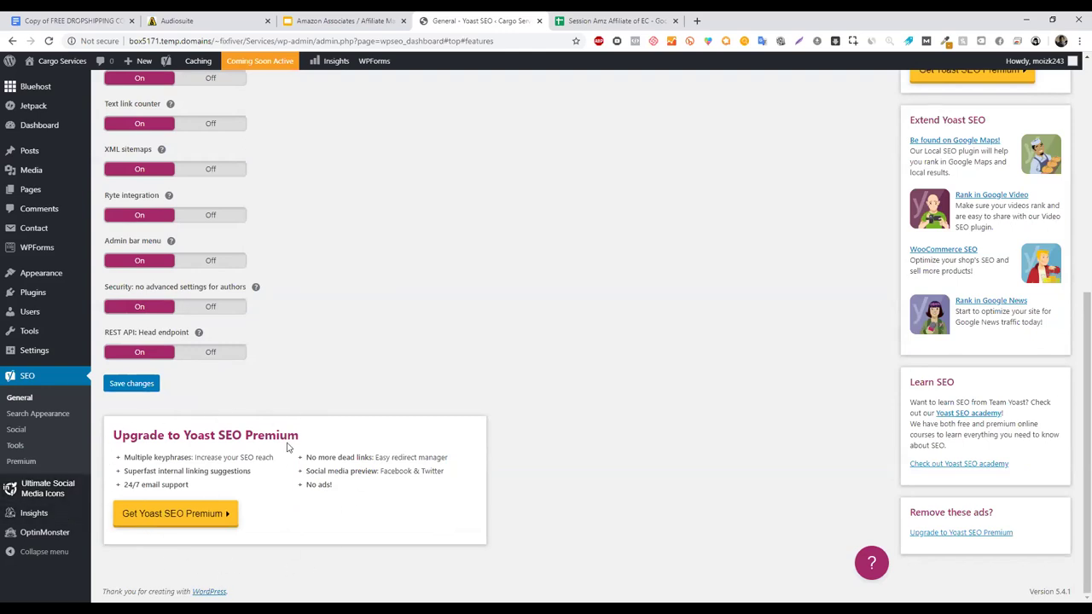
drag(1078, 444, 1075, 314)
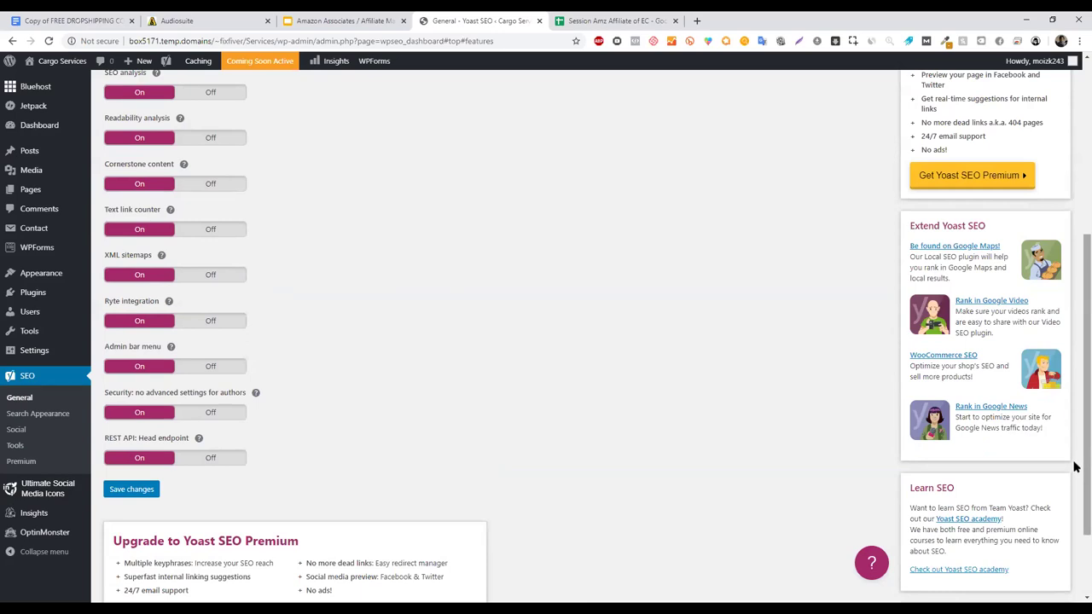
scroll(1076, 487, down, 2)
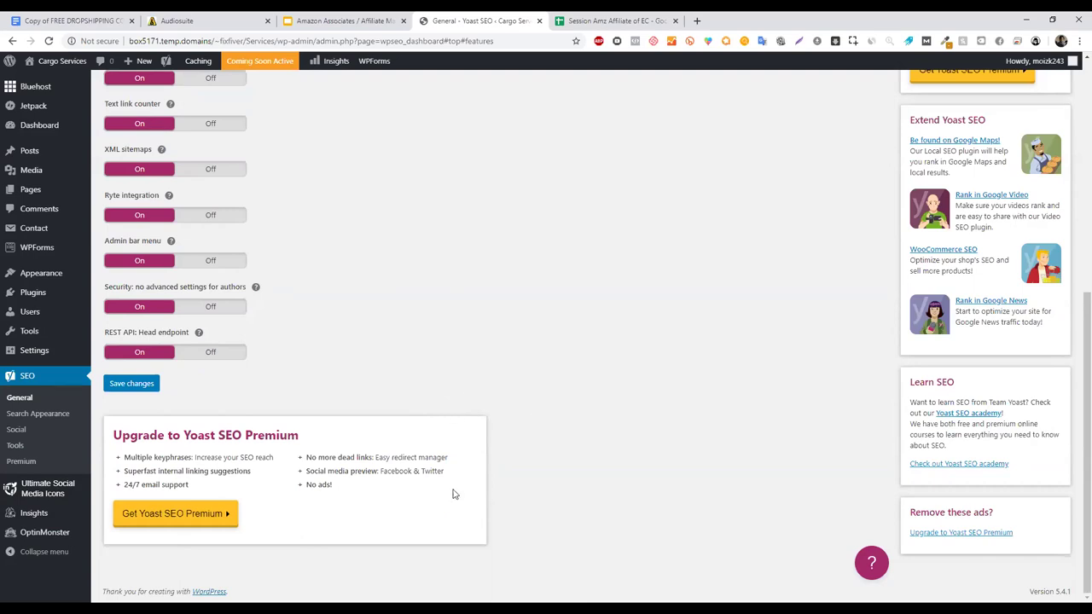
scroll(1073, 331, up, 1)
scroll(1024, 316, down, 1)
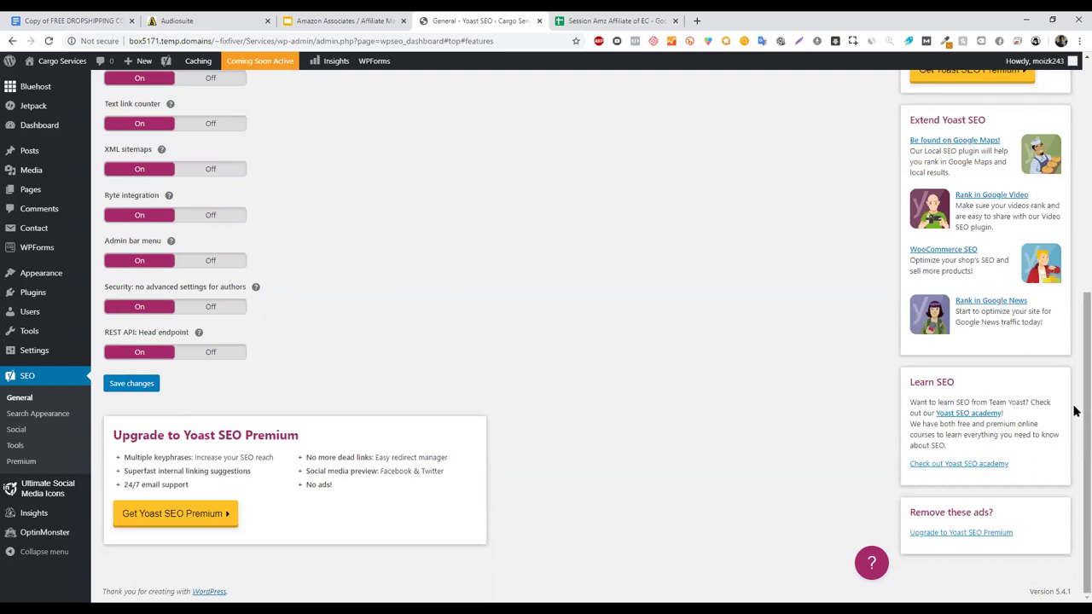
scroll(1077, 416, up, 2)
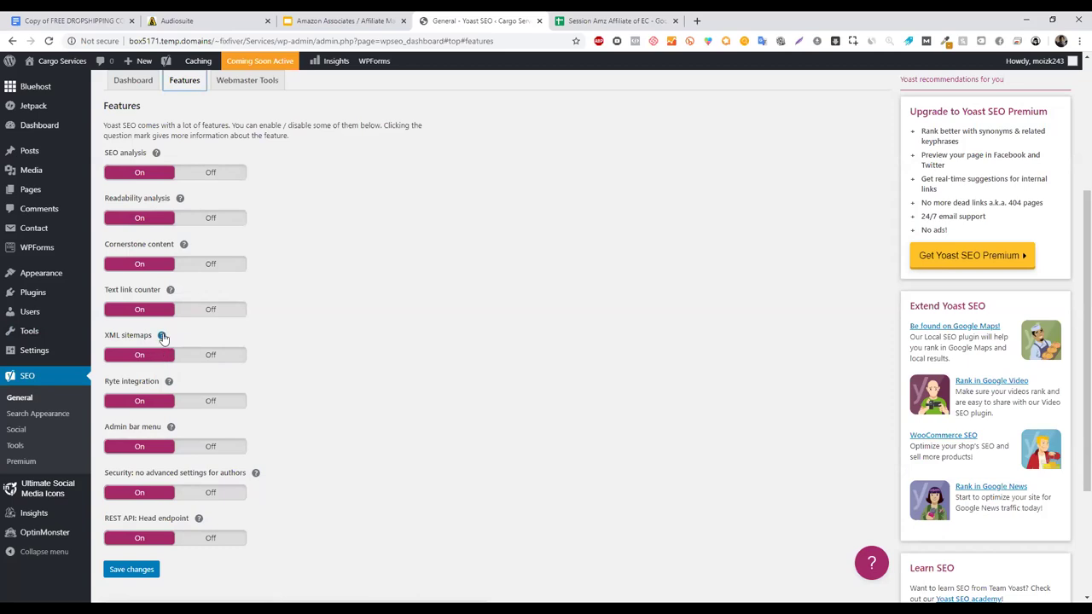
- Read the XML sitemaps help text, then follow the 'See the XML sitemap' link to the index
click(162, 337)
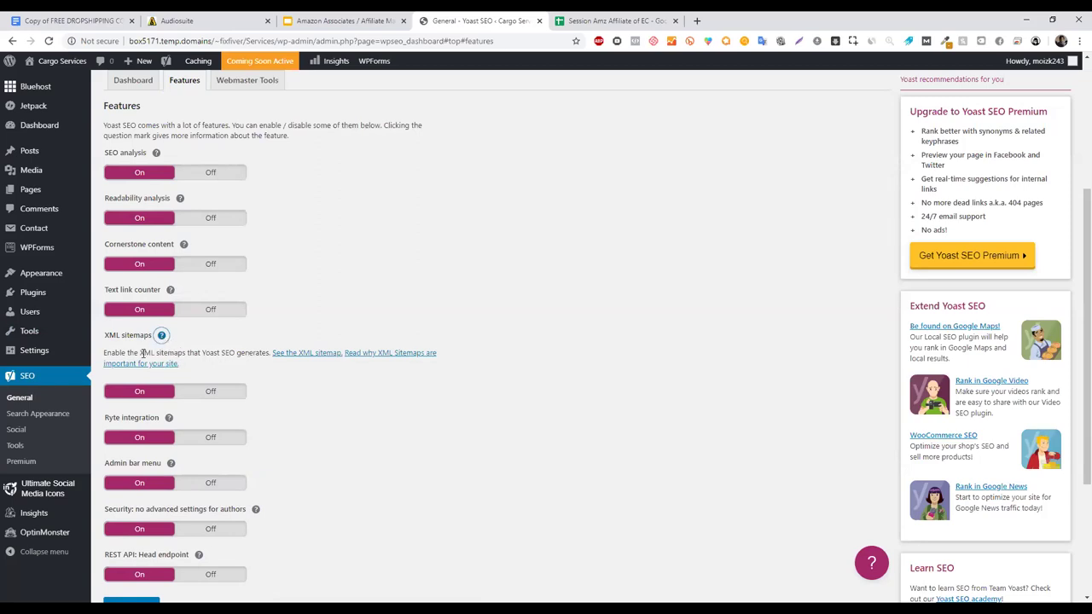
drag(120, 353, 261, 354)
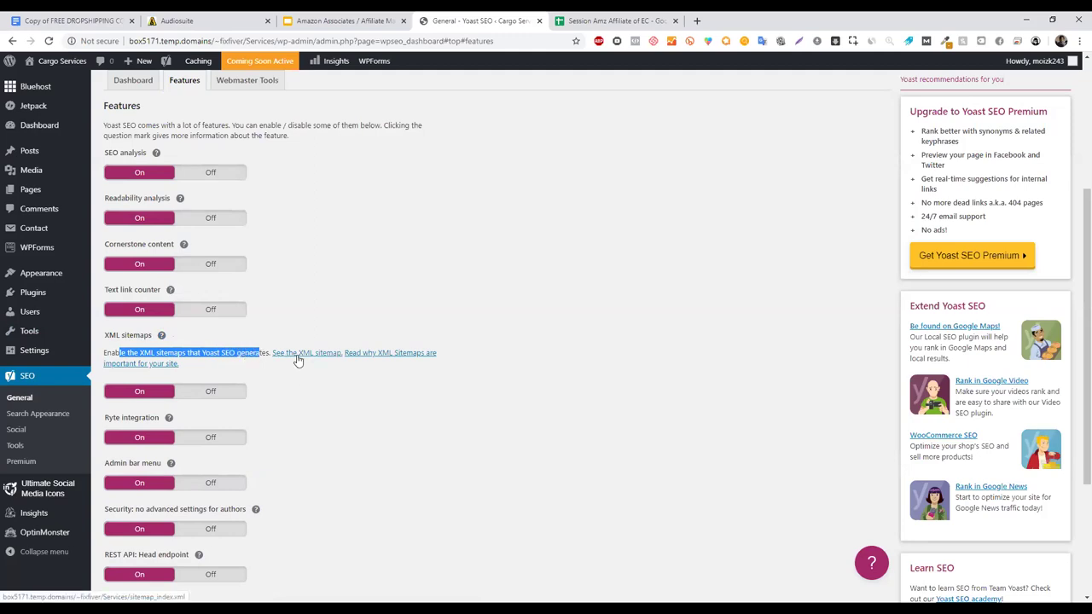
click(369, 417)
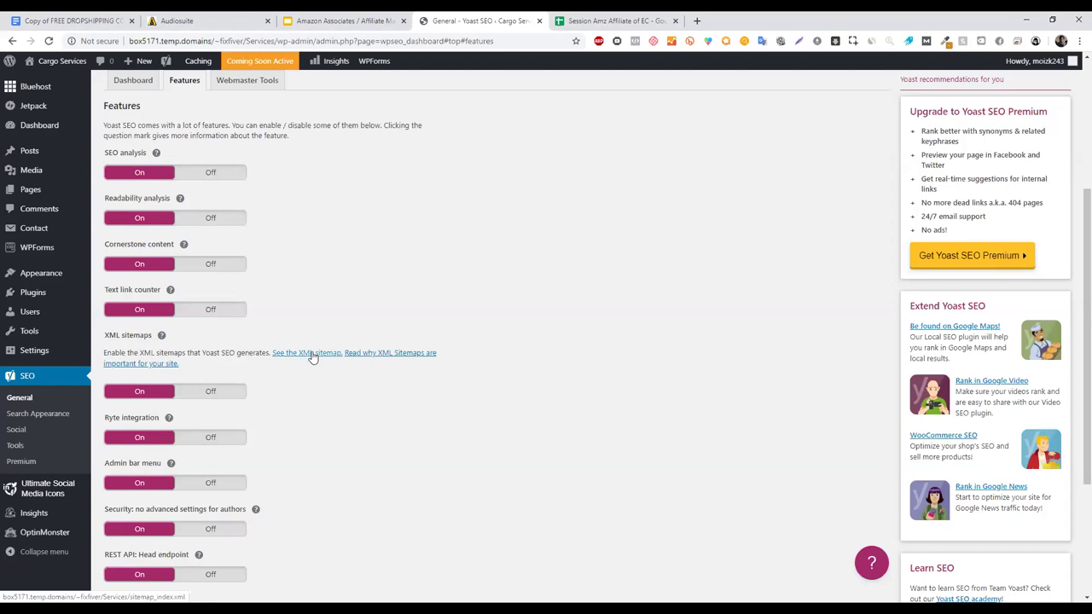
click(313, 357)
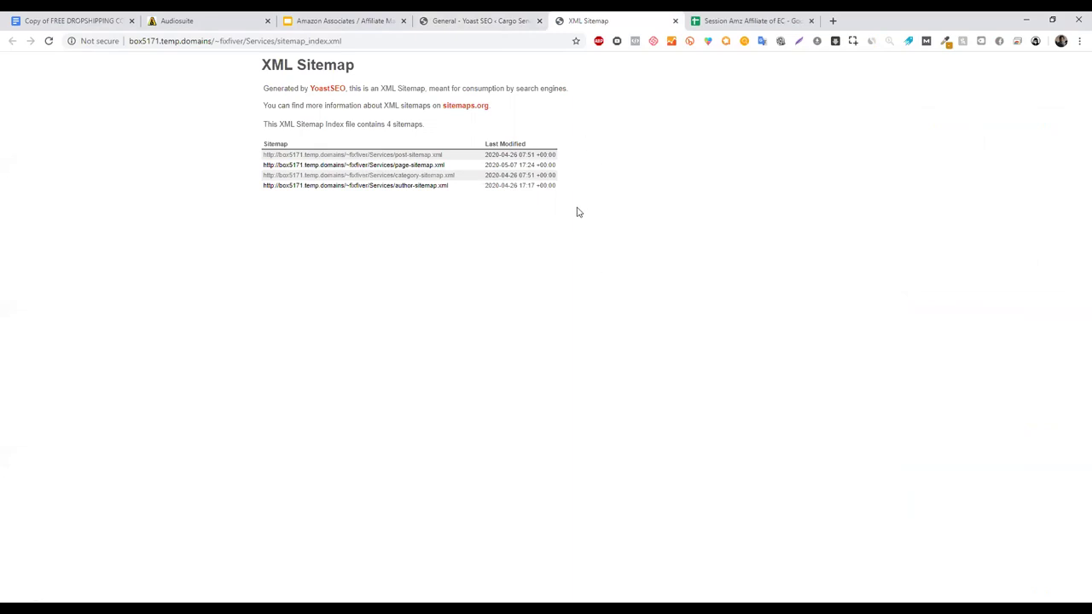
- Zoom in on the sitemap index and select its table of post, page, category and author sitemaps
key(ctrl+plus)
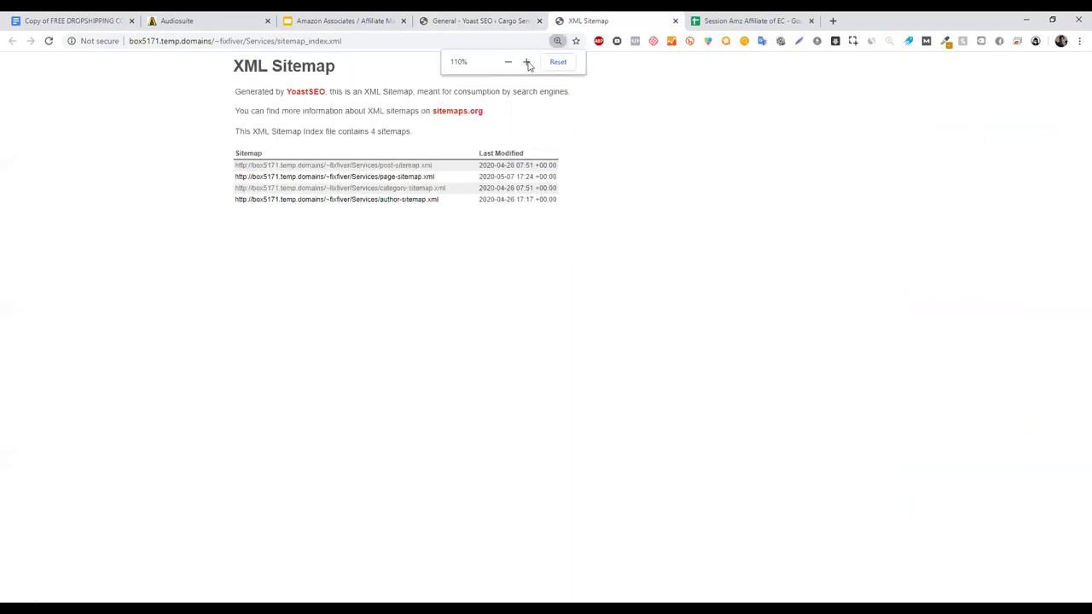
click(527, 61)
click(527, 62)
click(527, 61)
click(527, 62)
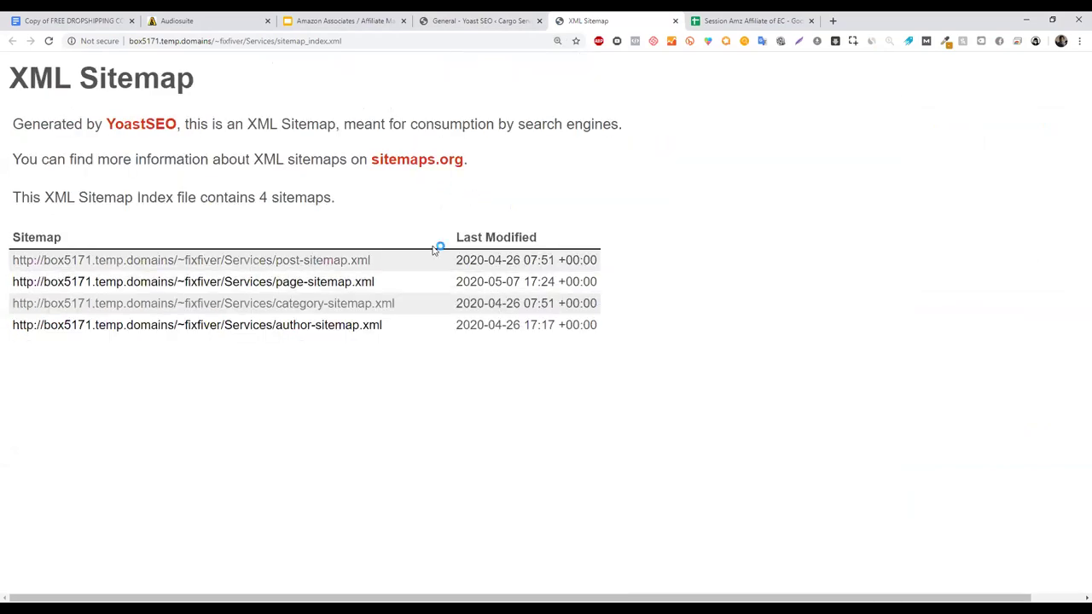
drag(600, 332, 2, 262)
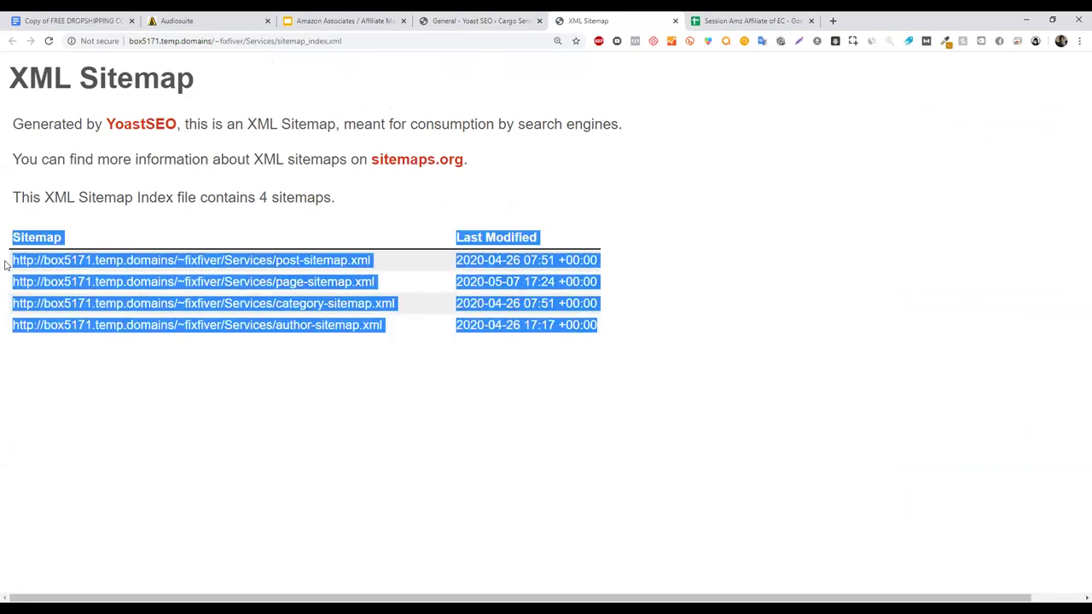
drag(401, 332, 266, 339)
click(537, 354)
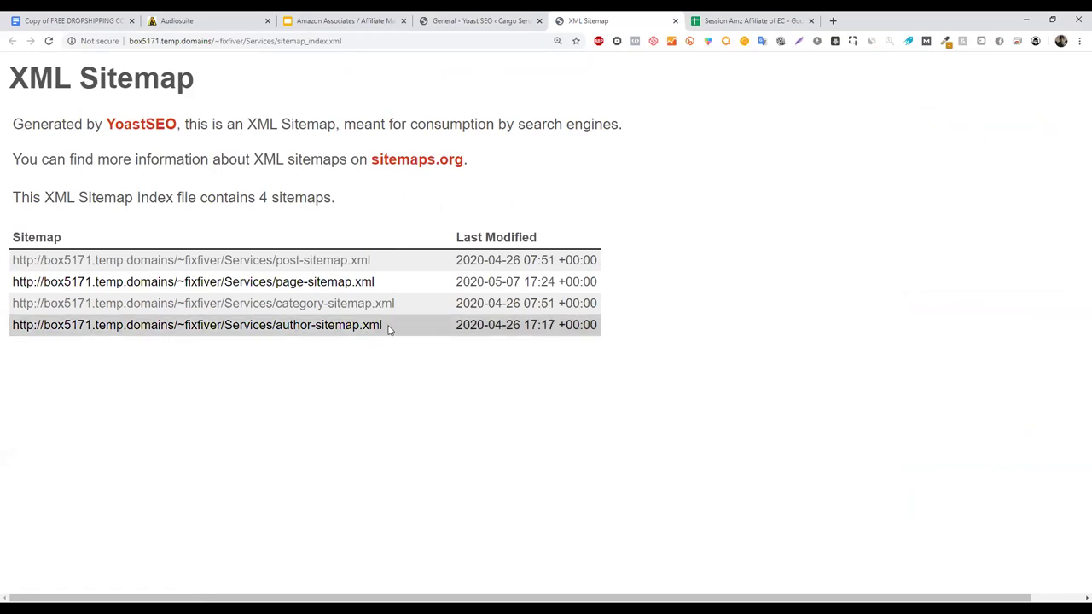
drag(390, 325, 12, 332)
click(282, 386)
drag(419, 329, 9, 325)
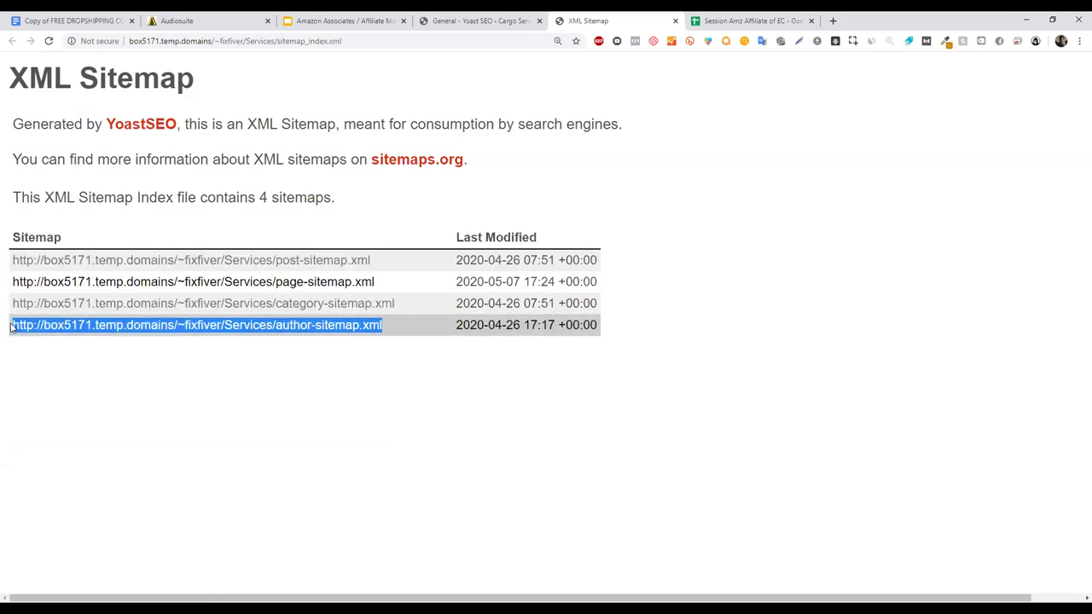
click(657, 384)
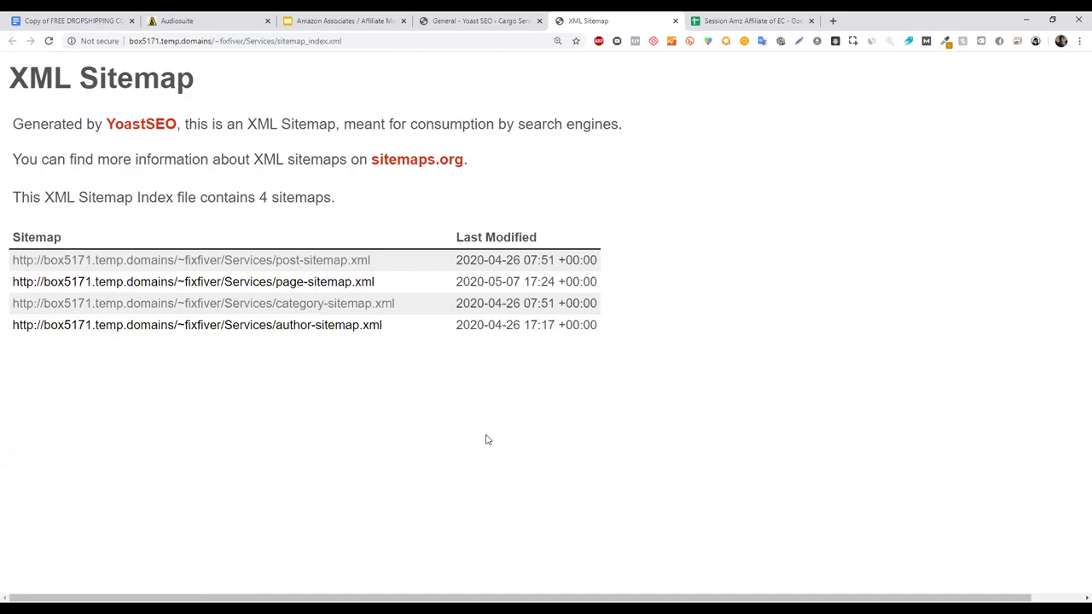
drag(405, 327, 9, 335)
drag(403, 329, 9, 327)
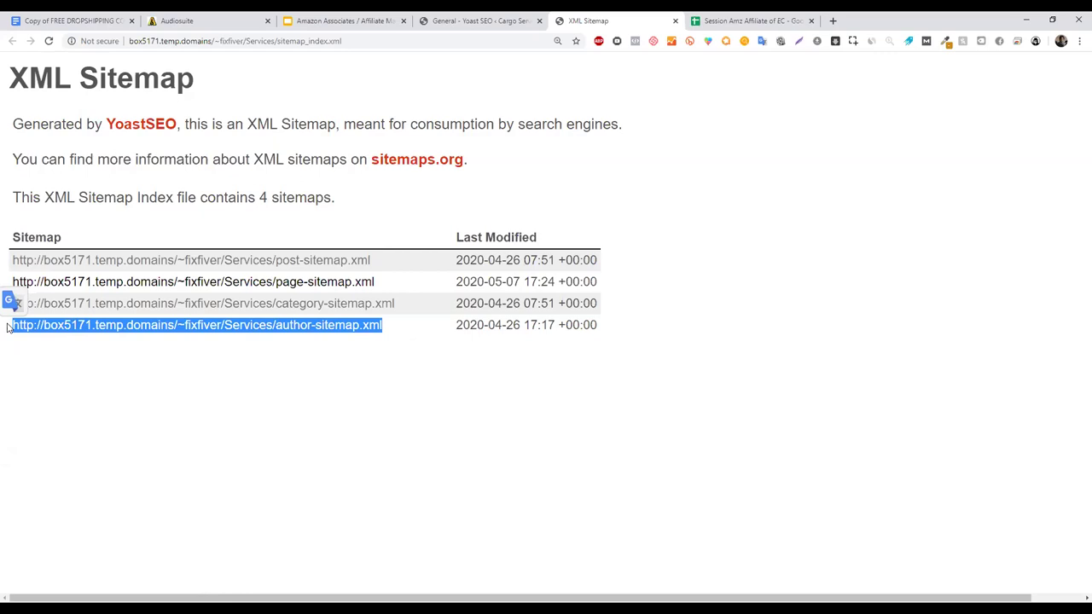
drag(597, 325, 4, 270)
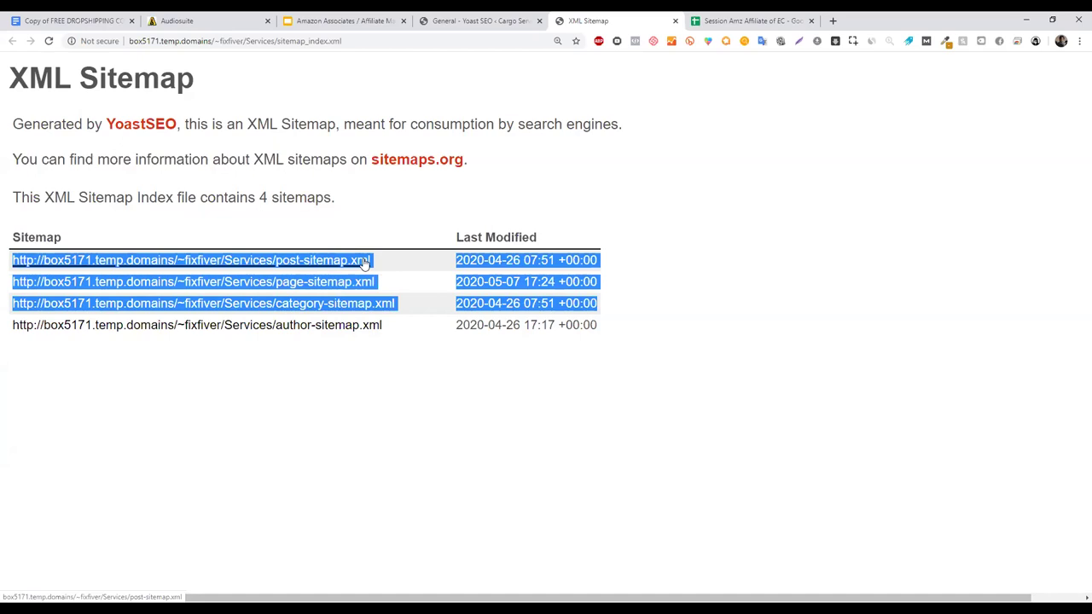
click(277, 264)
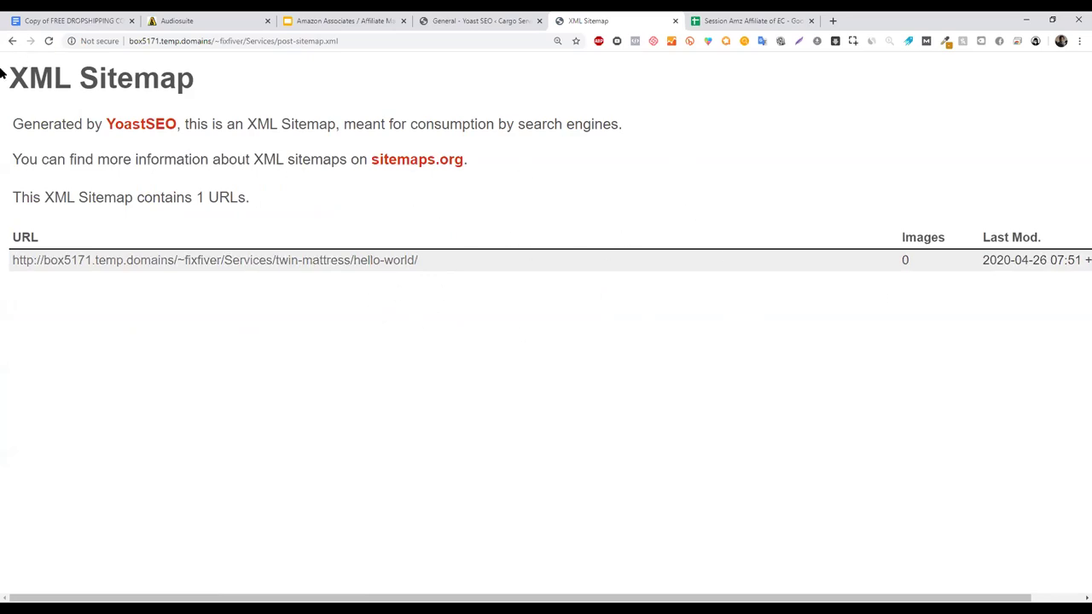
click(13, 44)
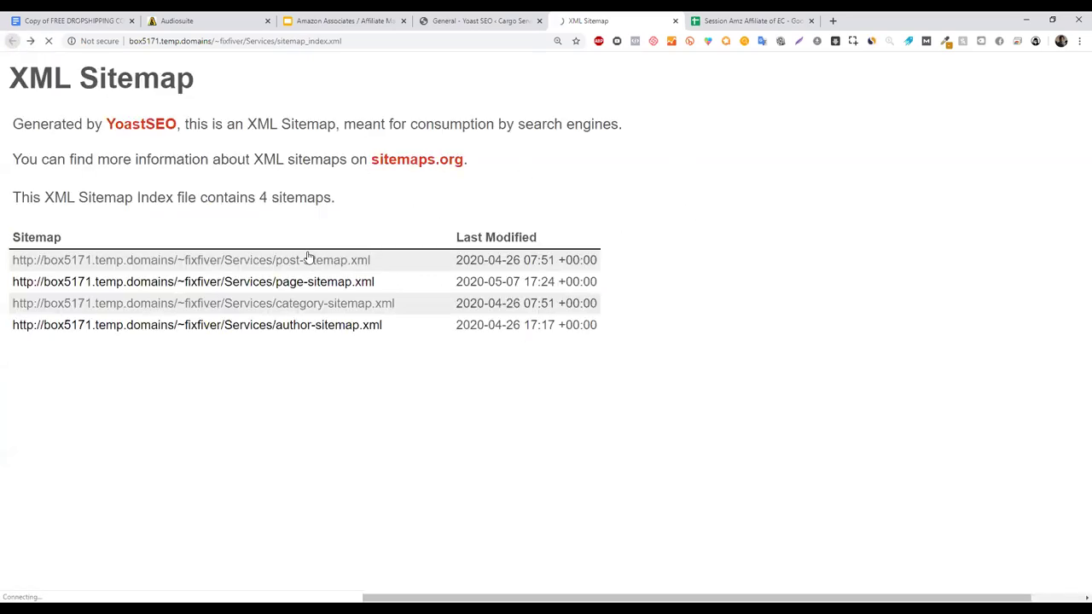
click(357, 283)
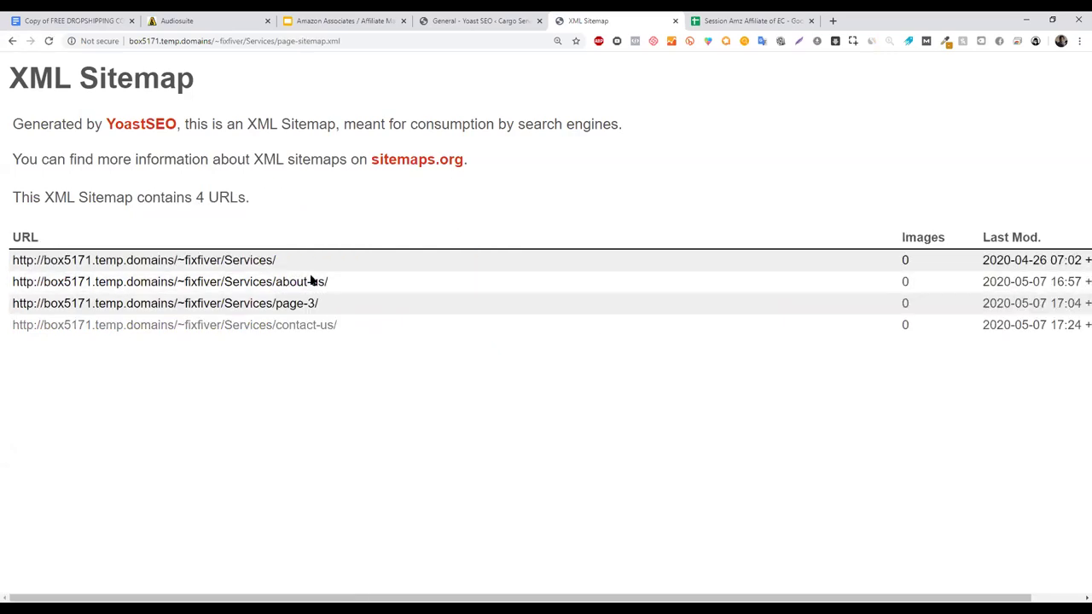
drag(286, 265, 9, 224)
click(583, 407)
click(12, 41)
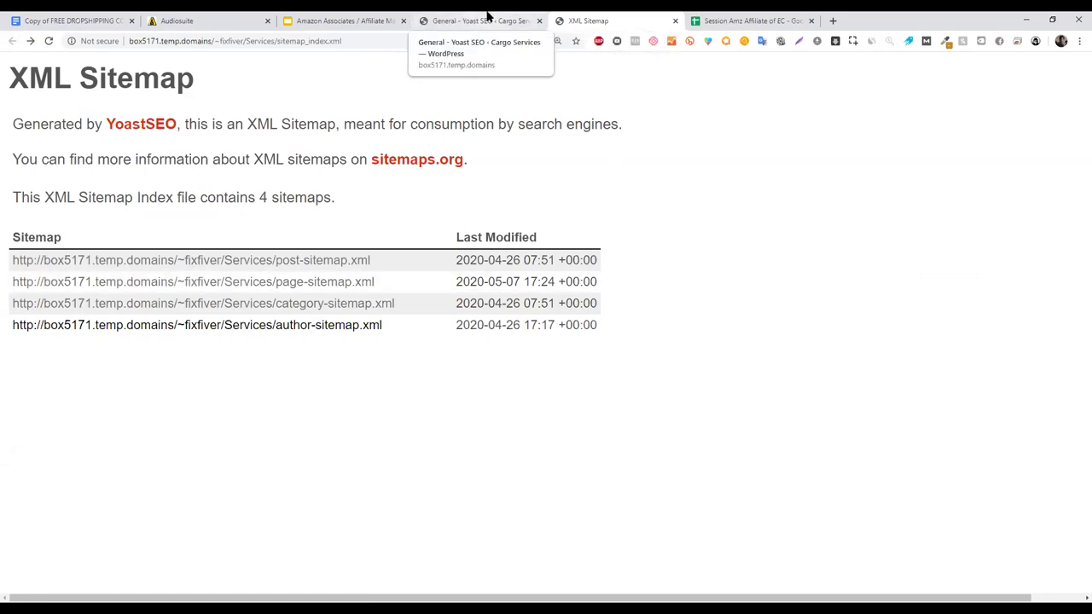
- Present the Amazon Associates deck full screen and advance to slide 133, 'General Settings - Change the website title'
click(373, 17)
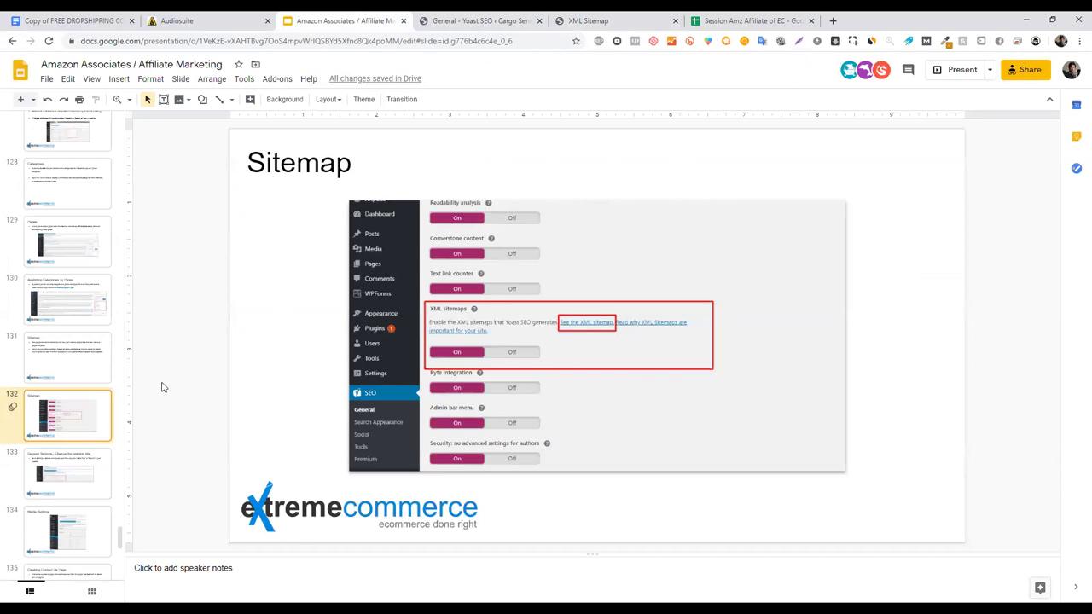
click(961, 70)
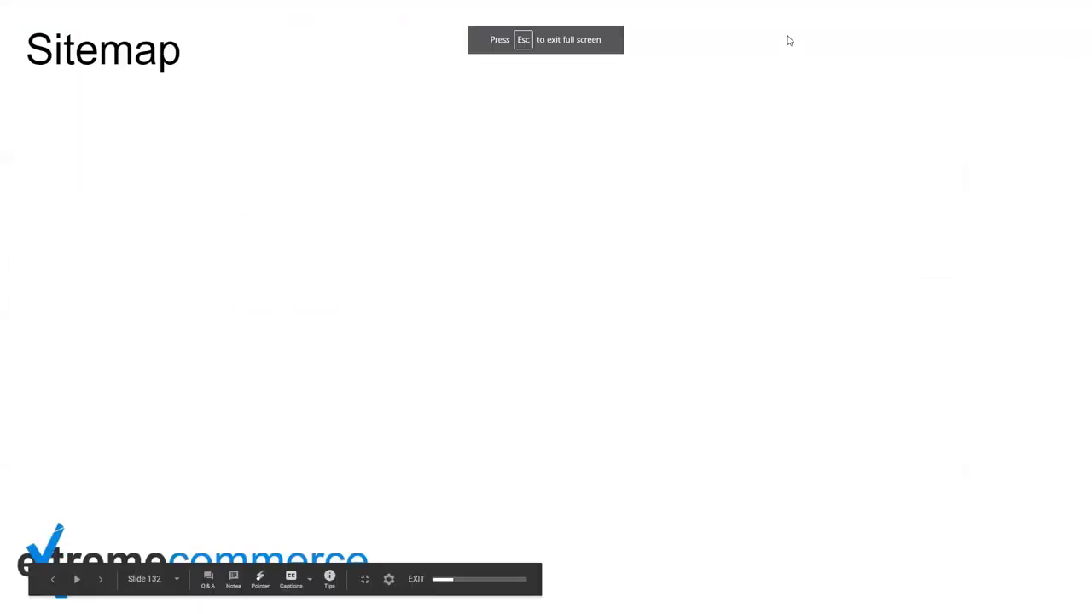
key(Right)
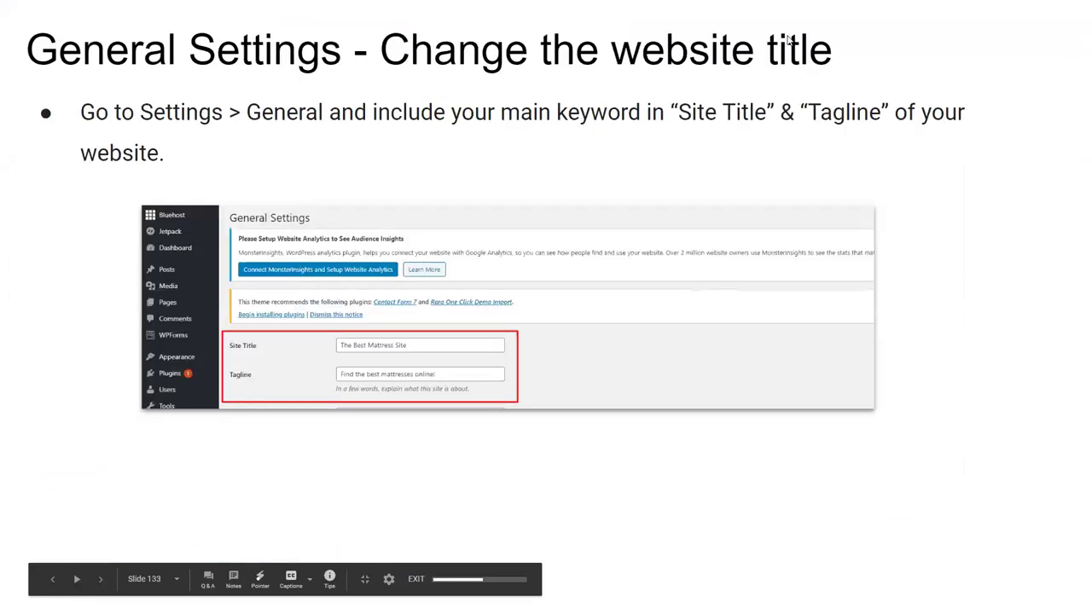
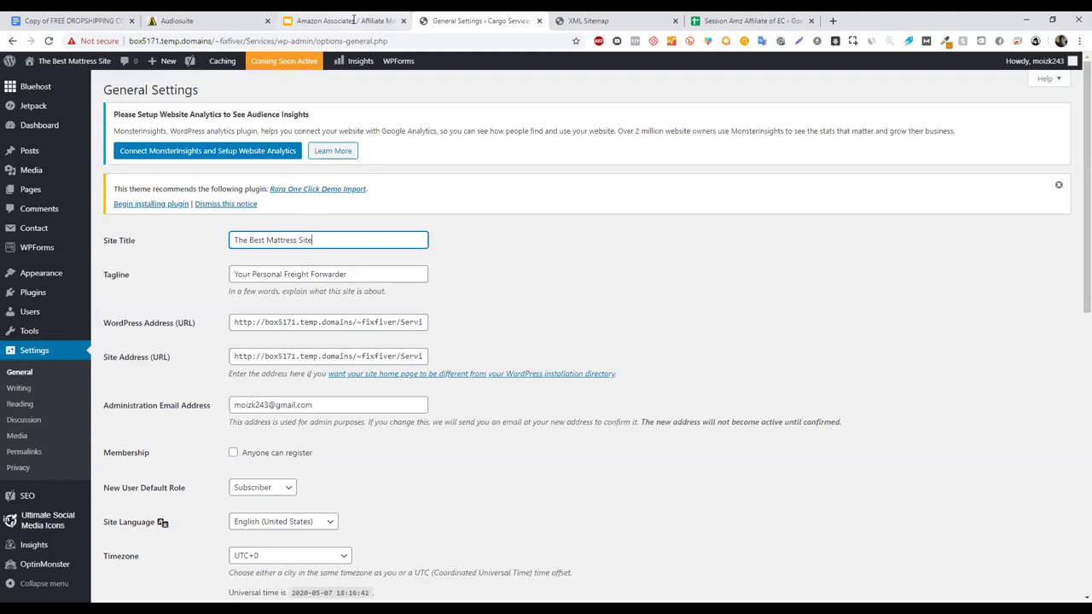
- Replace the site tagline with 'Find The Best Mattresses Onliune!'
triple_click(364, 275)
text(F)
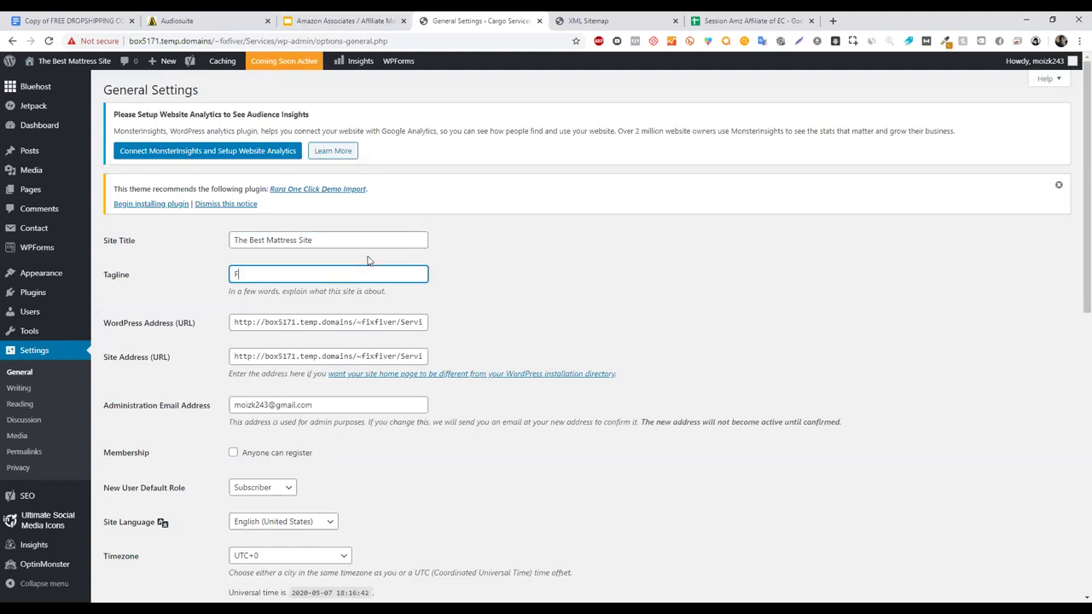
text(ind The Best Mattresses Onliune!)
click(451, 255)
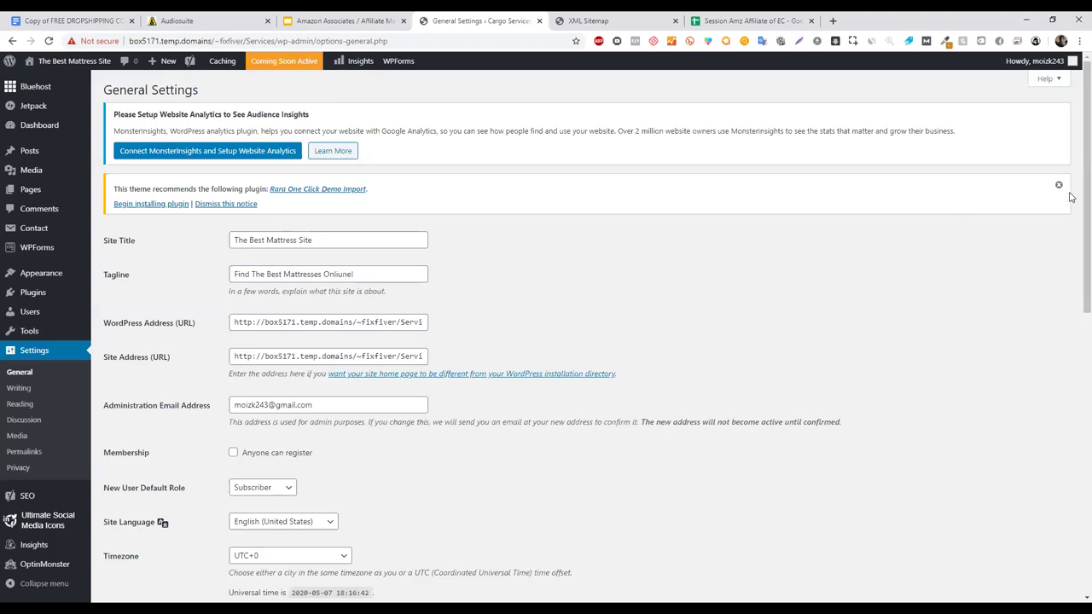
scroll(1072, 197, down, 1)
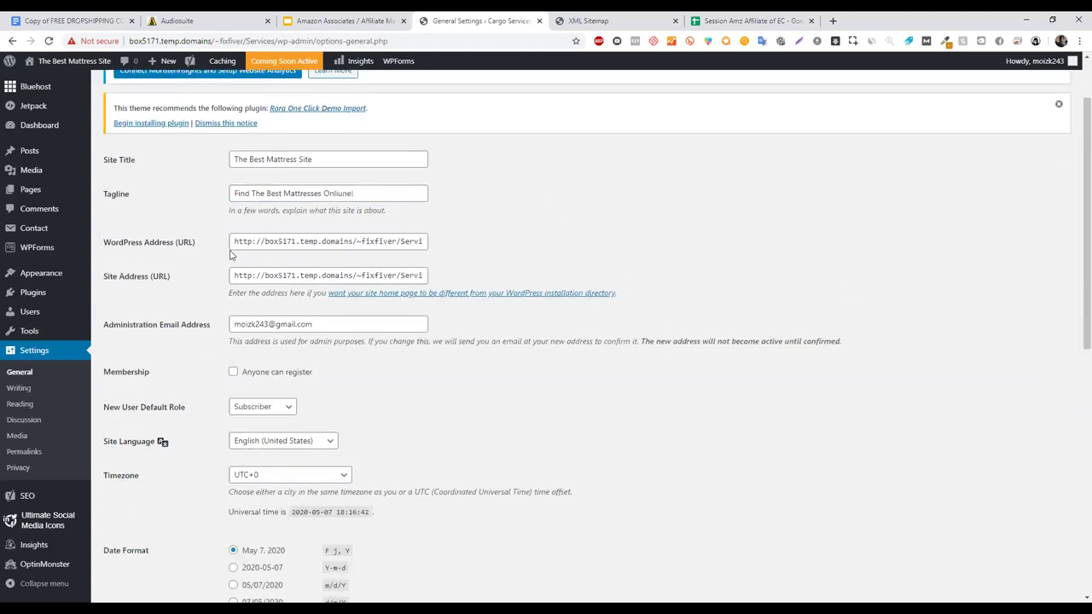
click(351, 241)
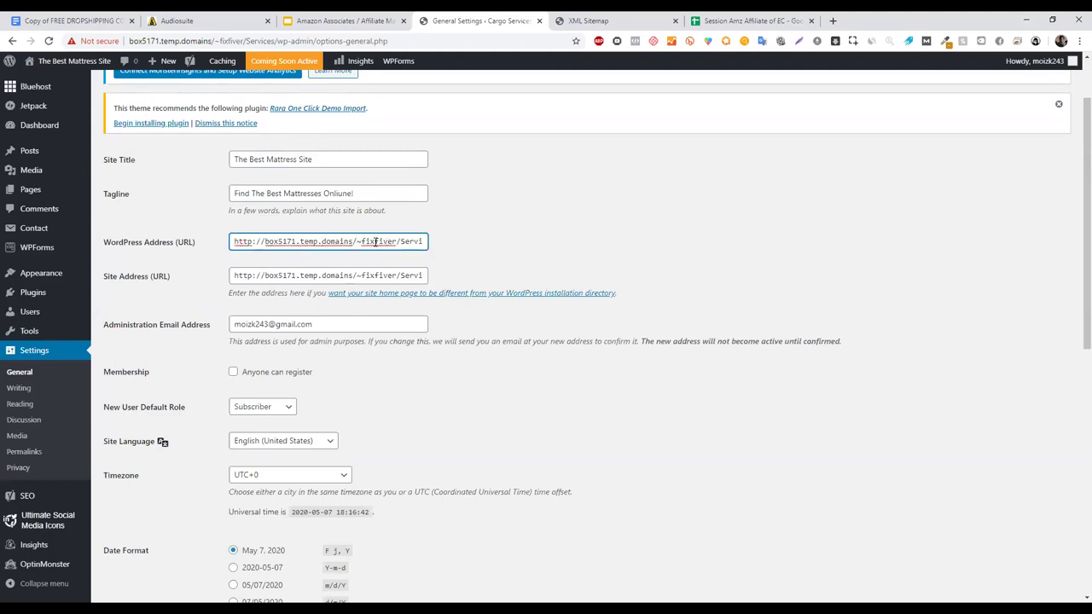
click(418, 245)
drag(1077, 153, 1081, 402)
scroll(1072, 239, up, 15)
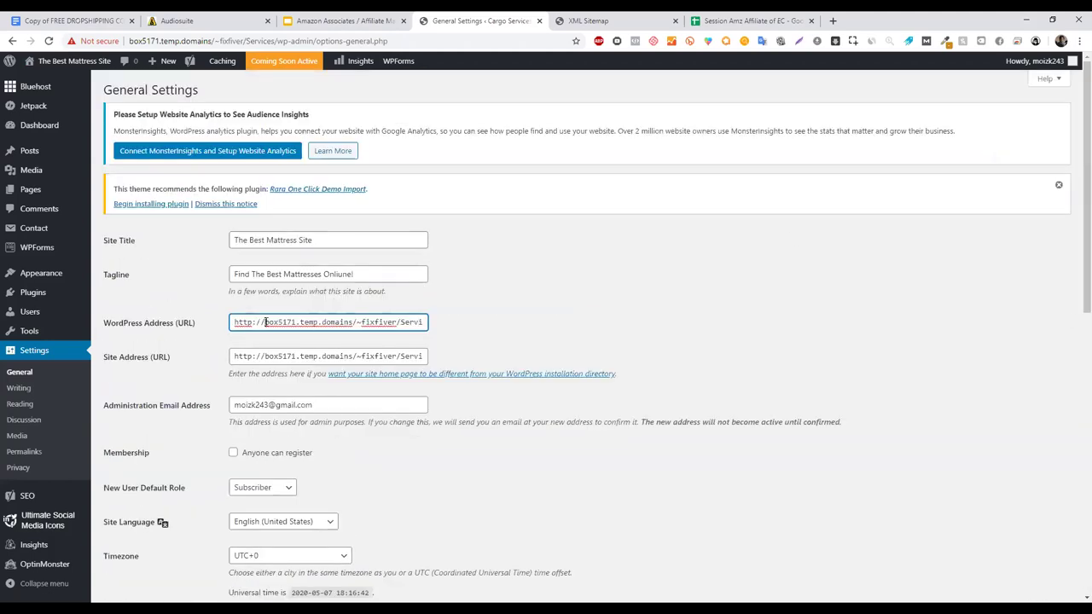
text(www.)
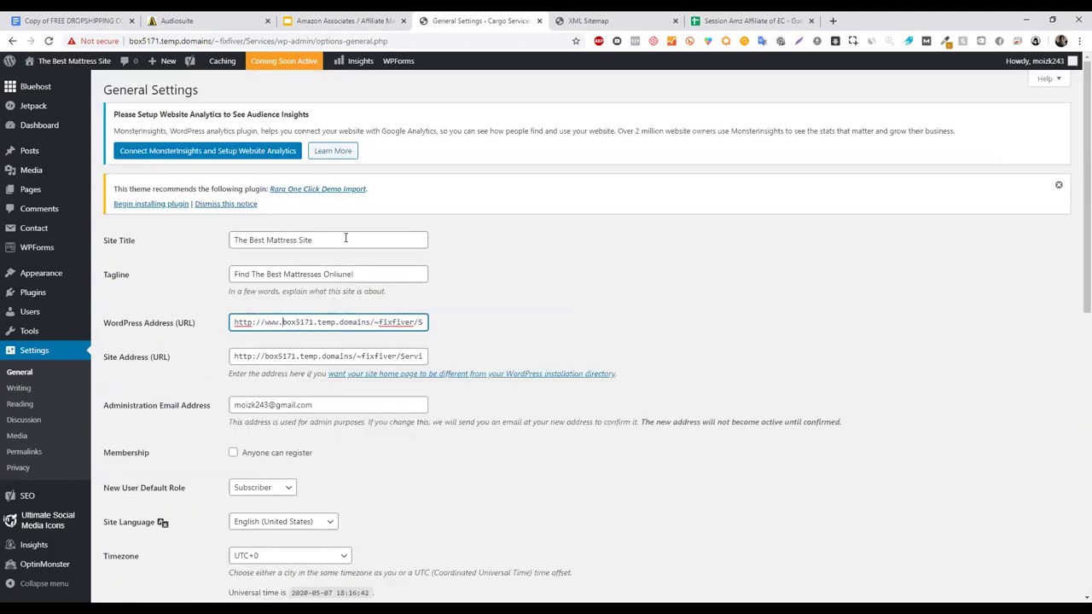
key(BackSpace)
key(BackSpace)
key(BackSpace)
key(BackSpace)
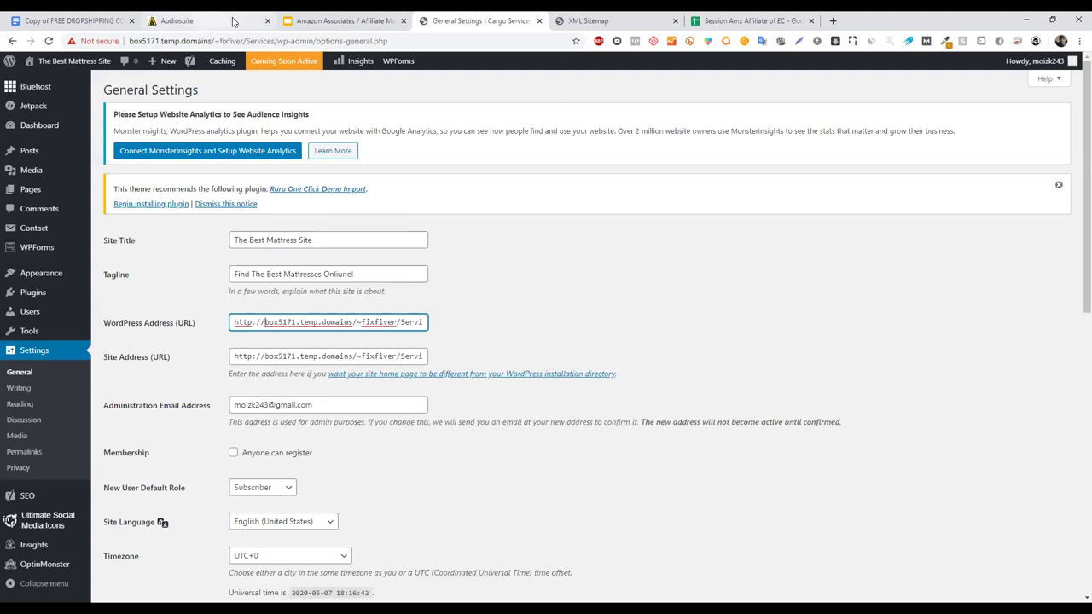
click(268, 21)
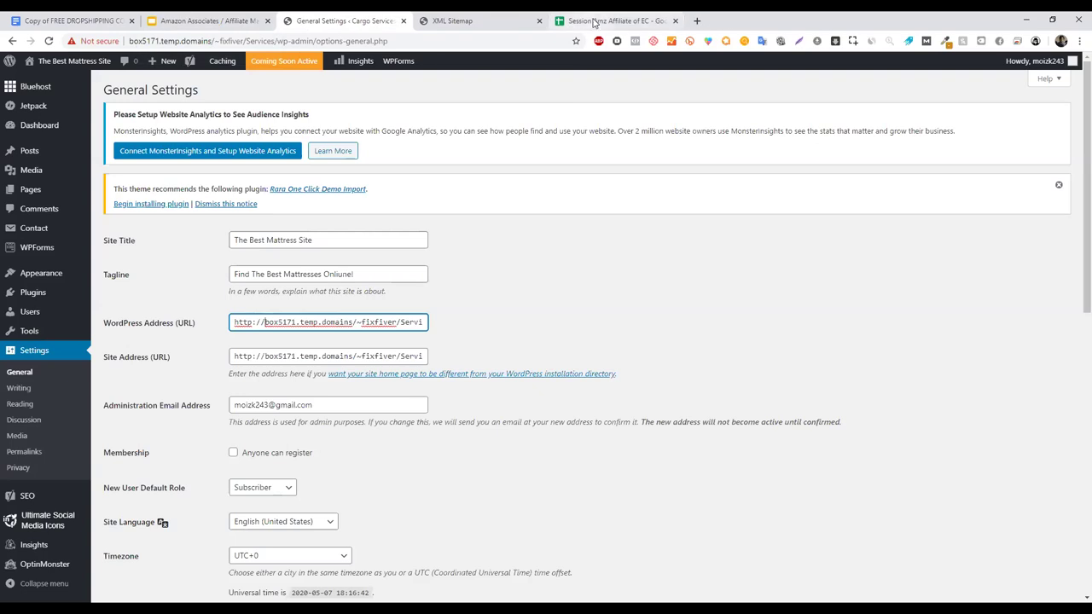
- Switch to the Session Amz Affiliate of EC sheet and select its web address
click(602, 21)
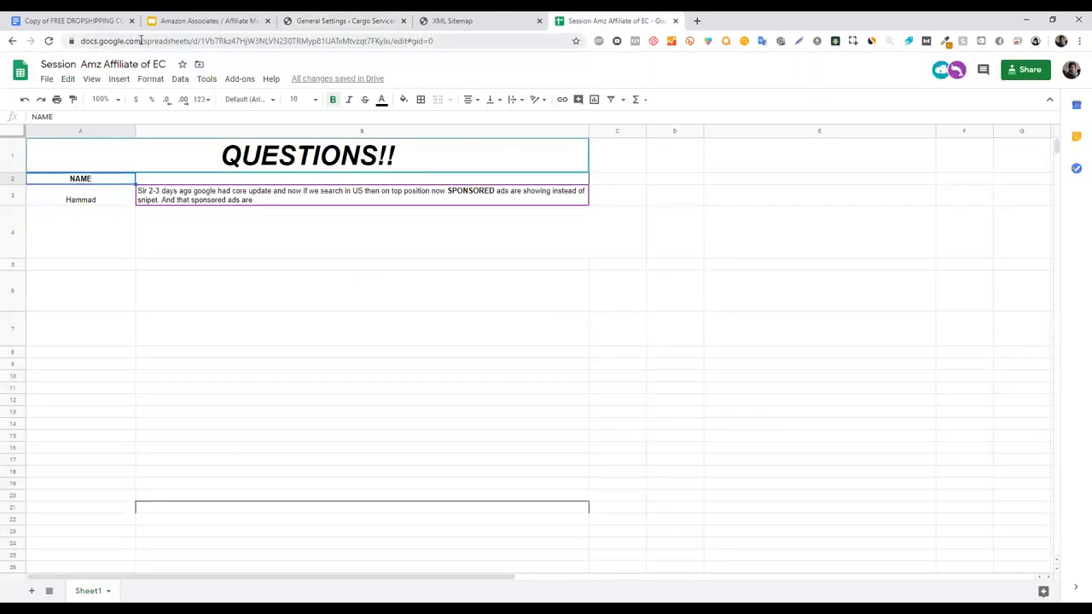
click(138, 41)
click(100, 41)
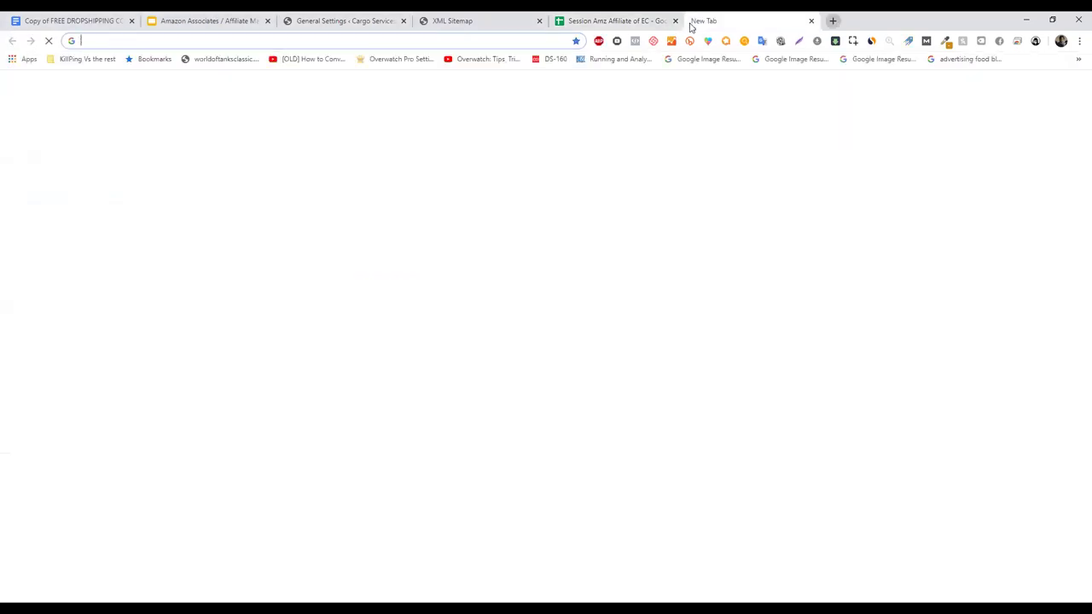
- Search Google for 'wordpress' in a new tab, open WordPress.com, then return to General Settings
click(696, 21)
text(wordpress.)
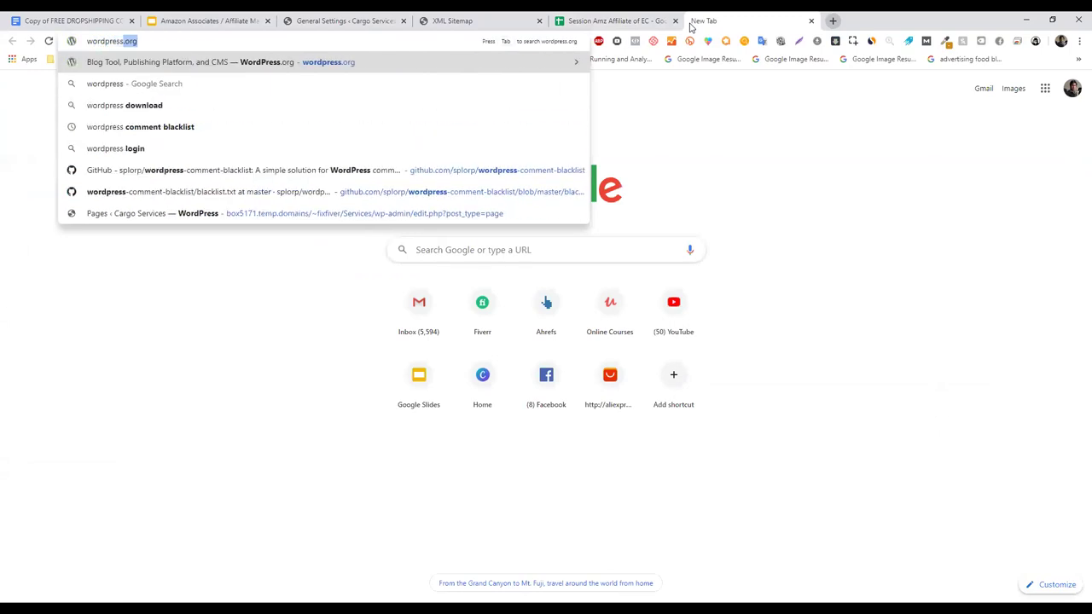
key(BackSpace)
key(Return)
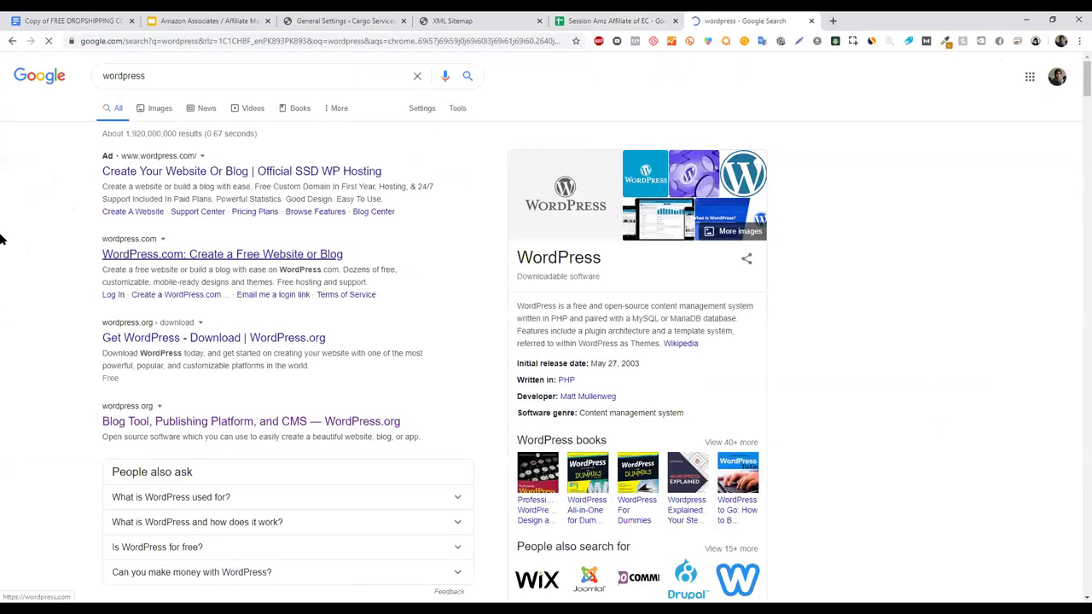
click(211, 254)
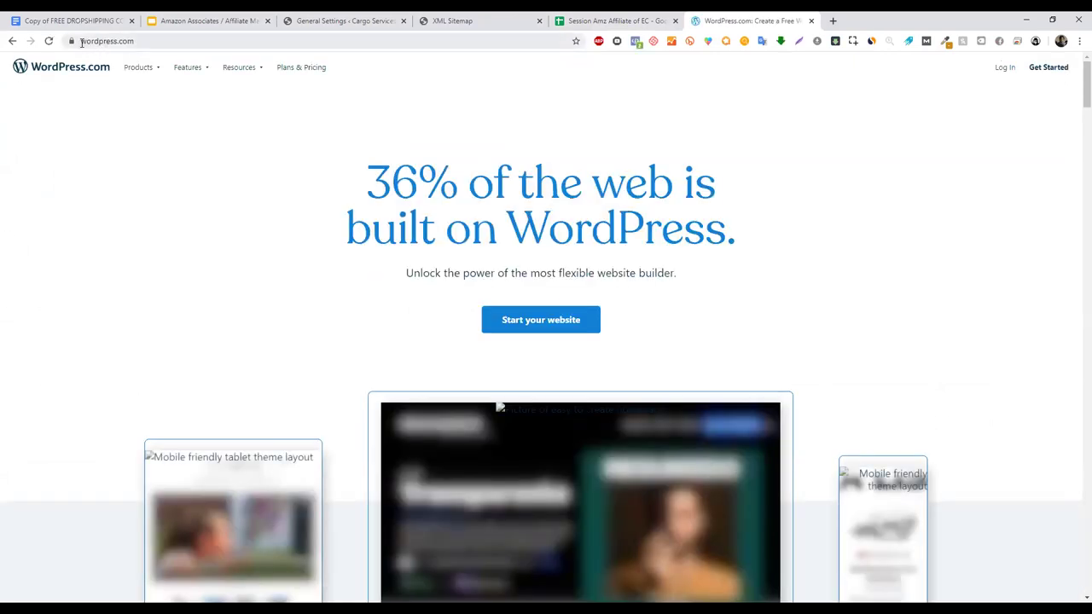
click(316, 16)
click(265, 325)
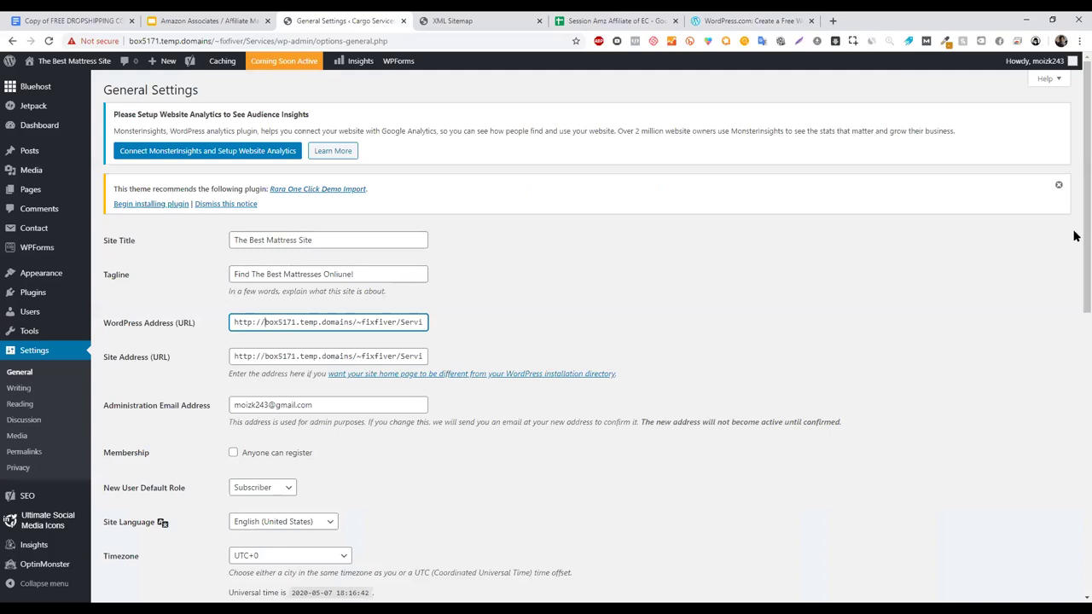
- Scroll through the remaining General Settings options, then switch to the course slides
scroll(1073, 390, down, 4)
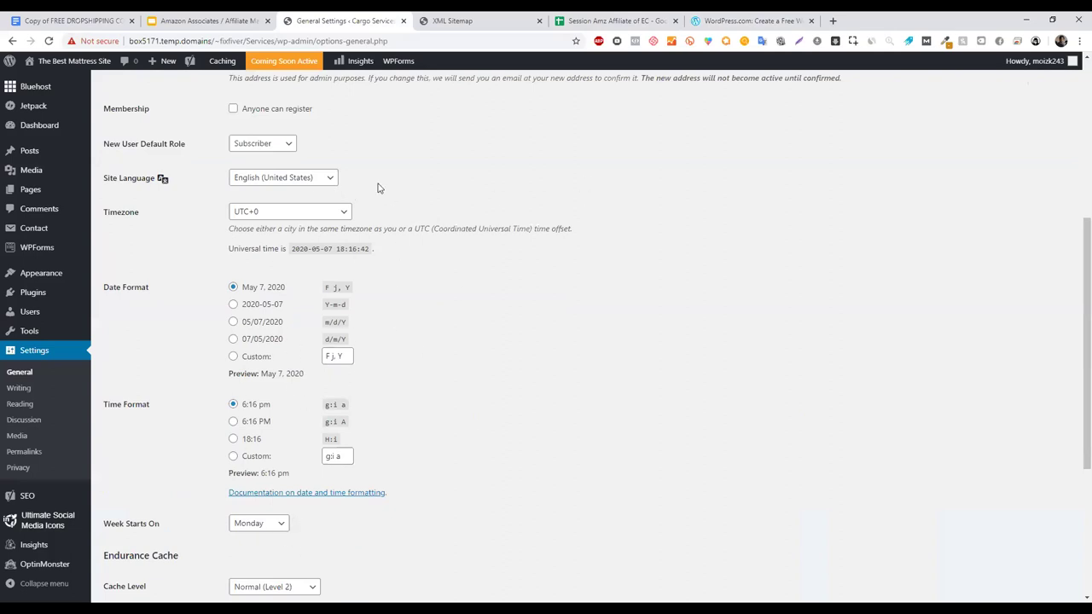
scroll(872, 248, down, 1)
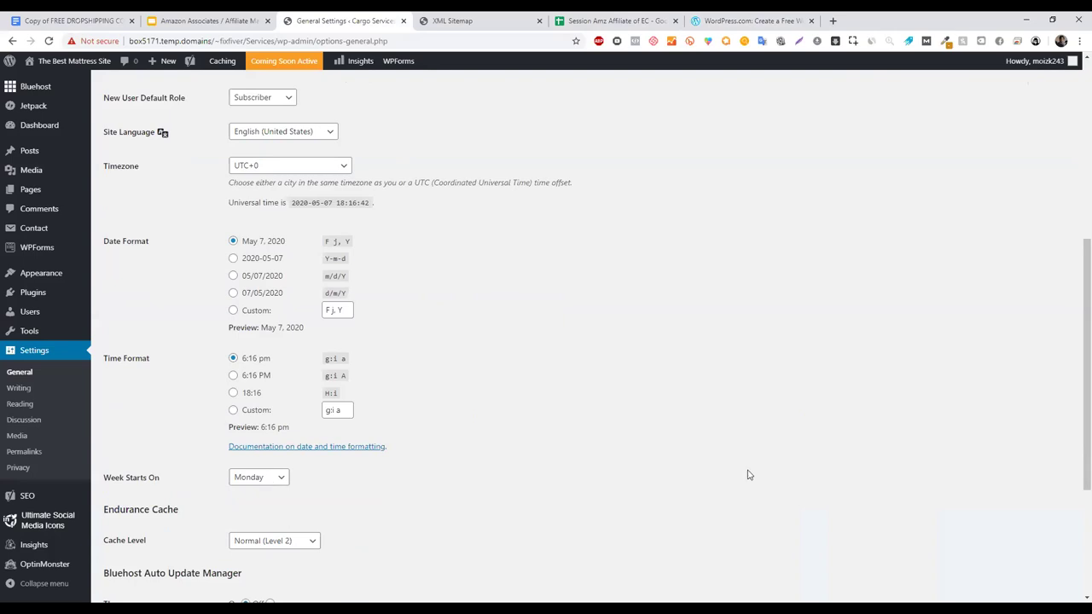
scroll(1078, 551, down, 3)
scroll(1053, 268, up, 7)
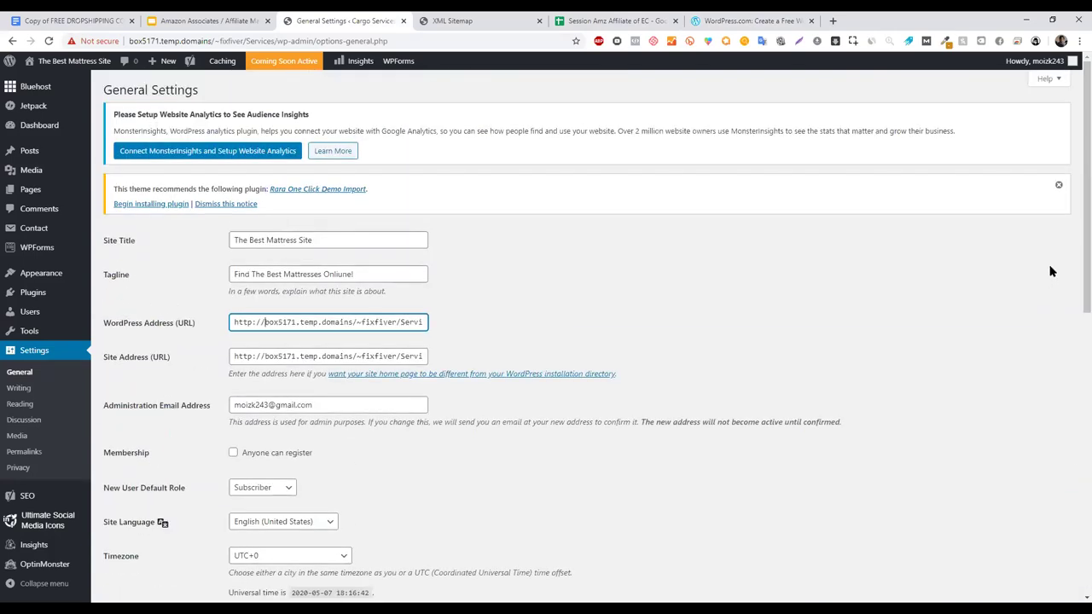
key(ctrl+shift+Tab)
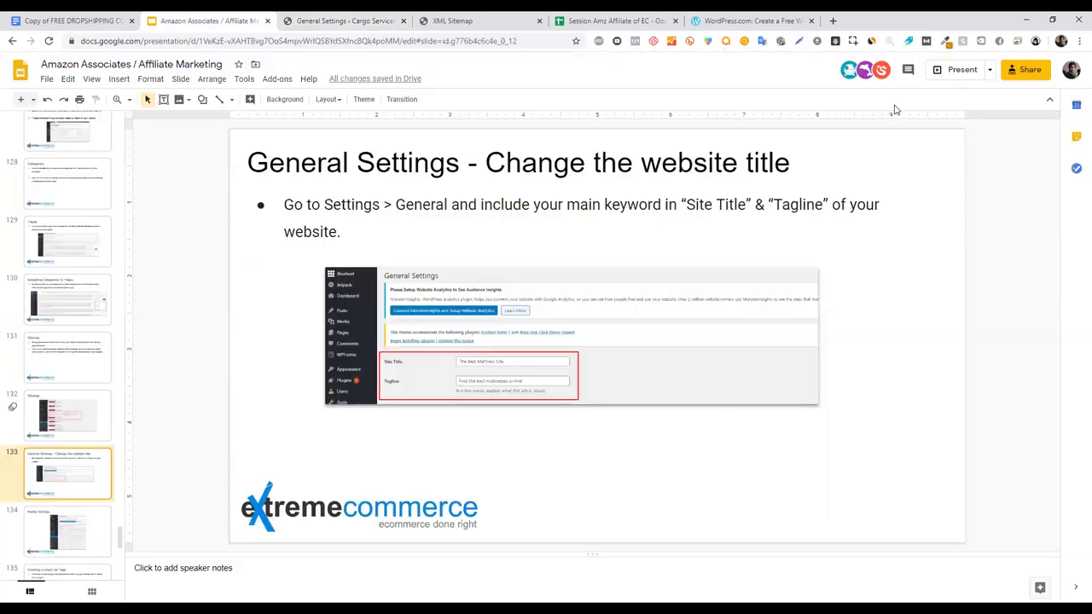
- Present up to slide 134, 'Media Settings', then go back to WordPress General Settings
click(956, 70)
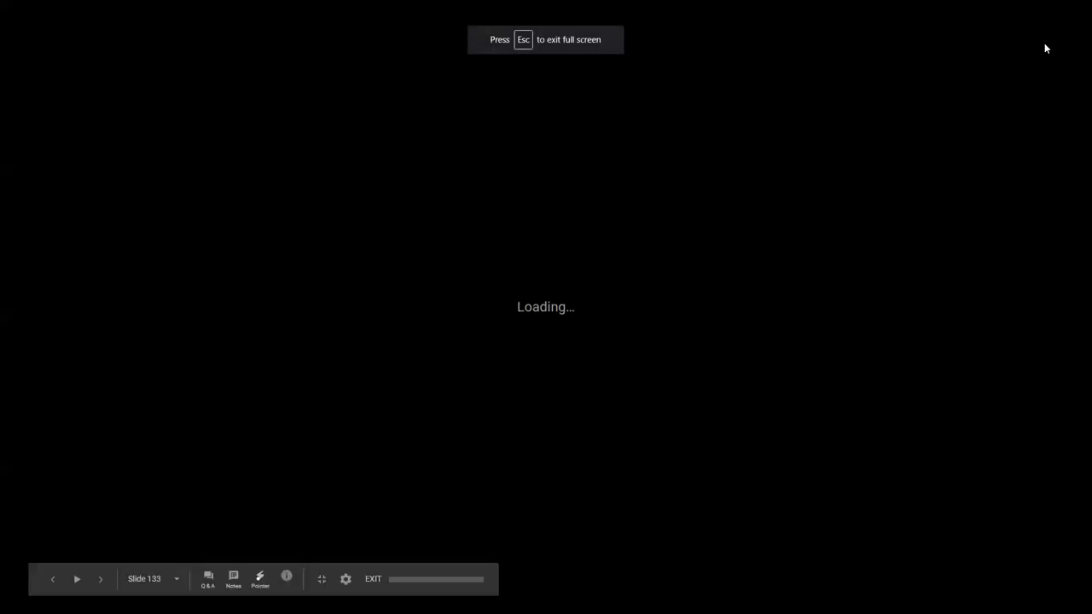
key(Right)
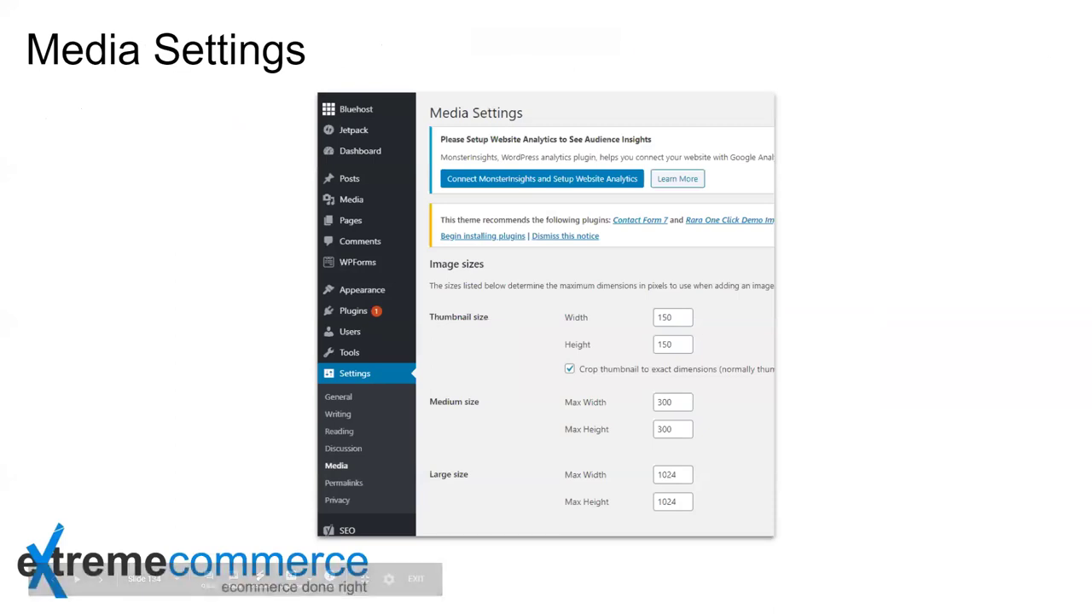
key(Escape)
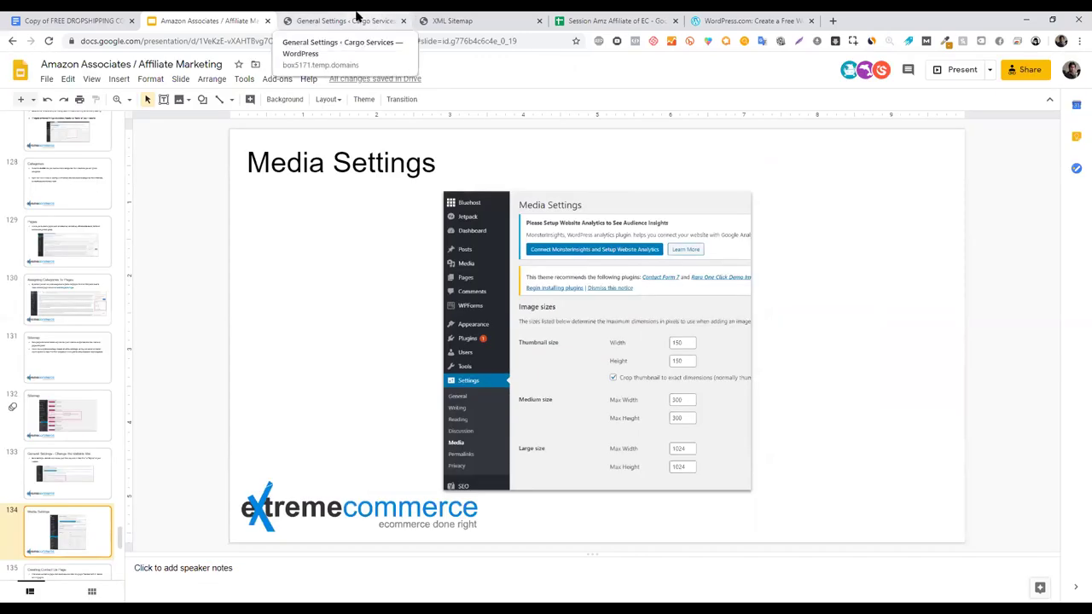
click(357, 15)
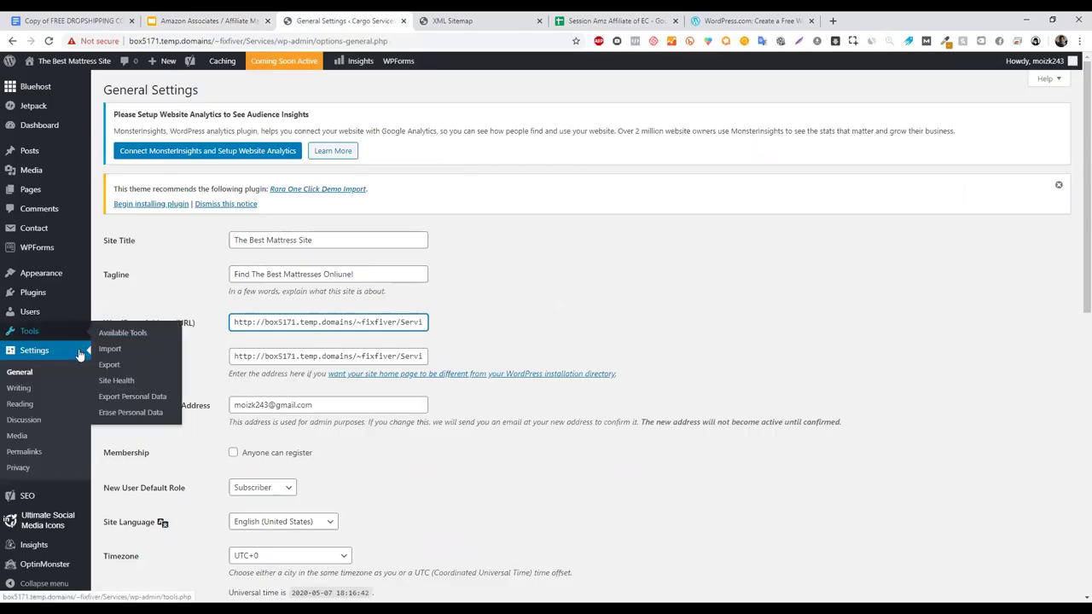
- Open Settings > Media and inspect the large image size's 1024 max height value
click(19, 439)
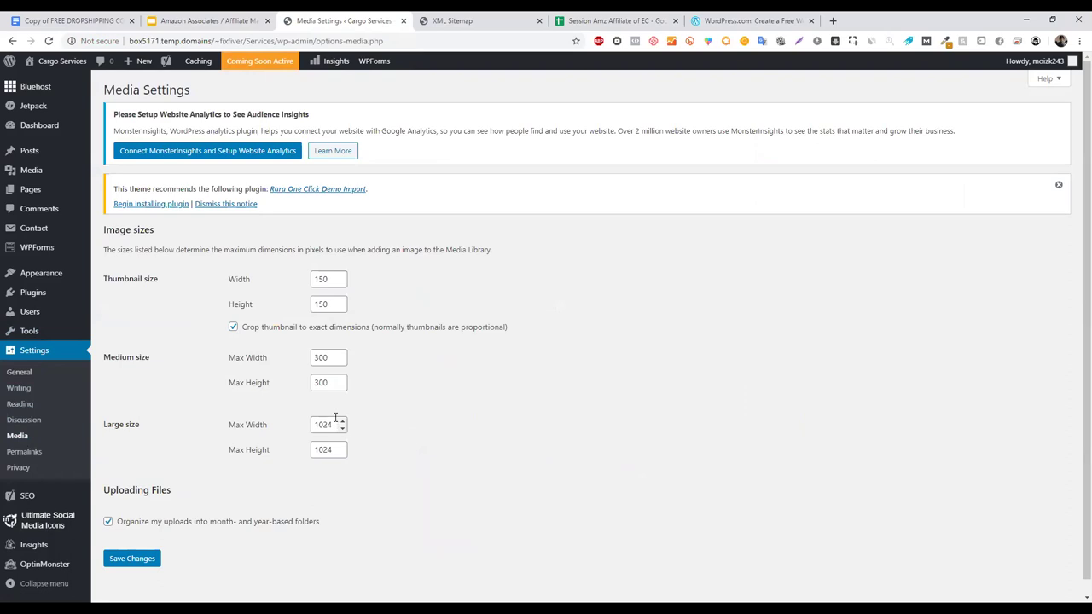
double_click(337, 453)
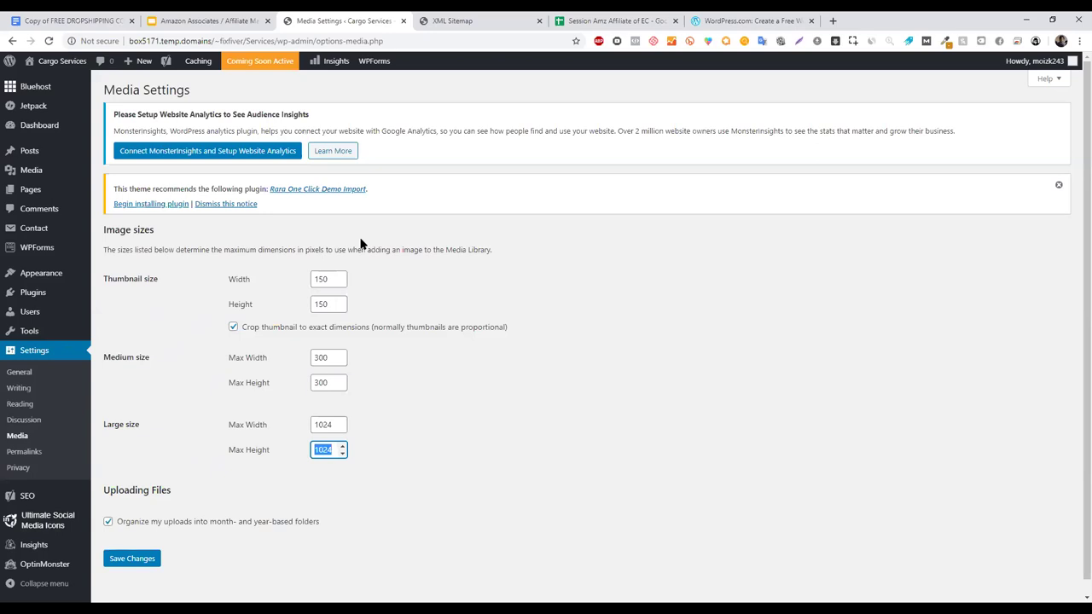
click(331, 407)
double_click(318, 450)
click(229, 19)
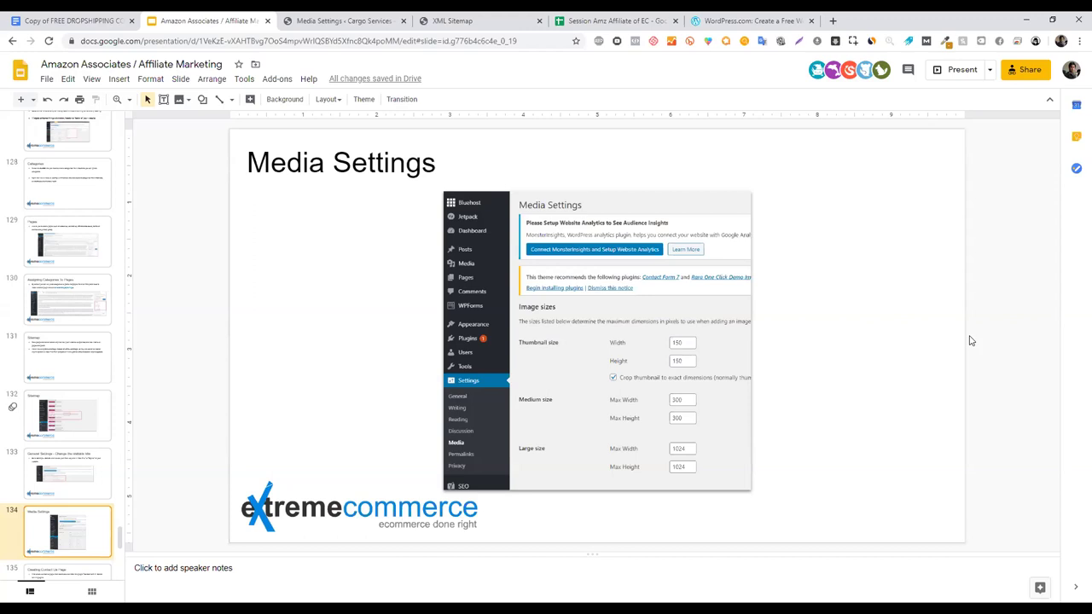
- Open google.com in a new tab and search for 'razer deathadder'
click(834, 21)
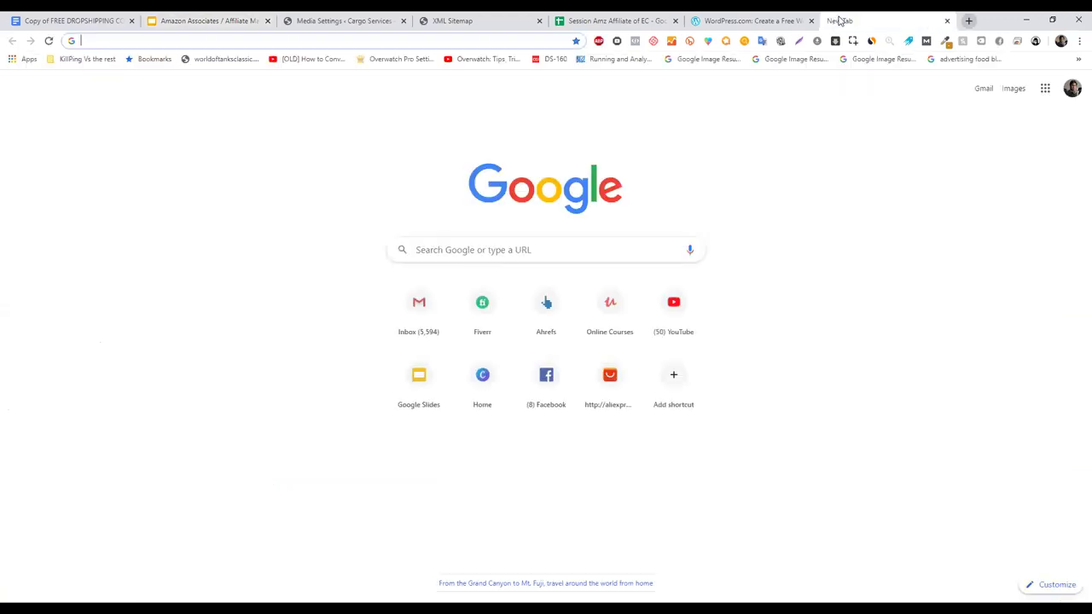
text(google.com)
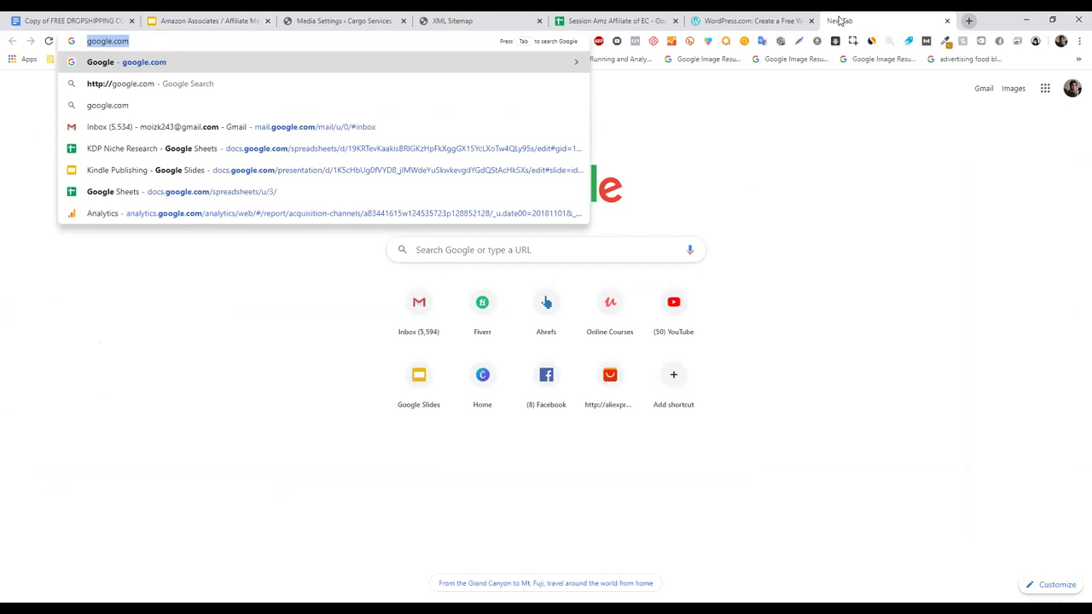
key(End)
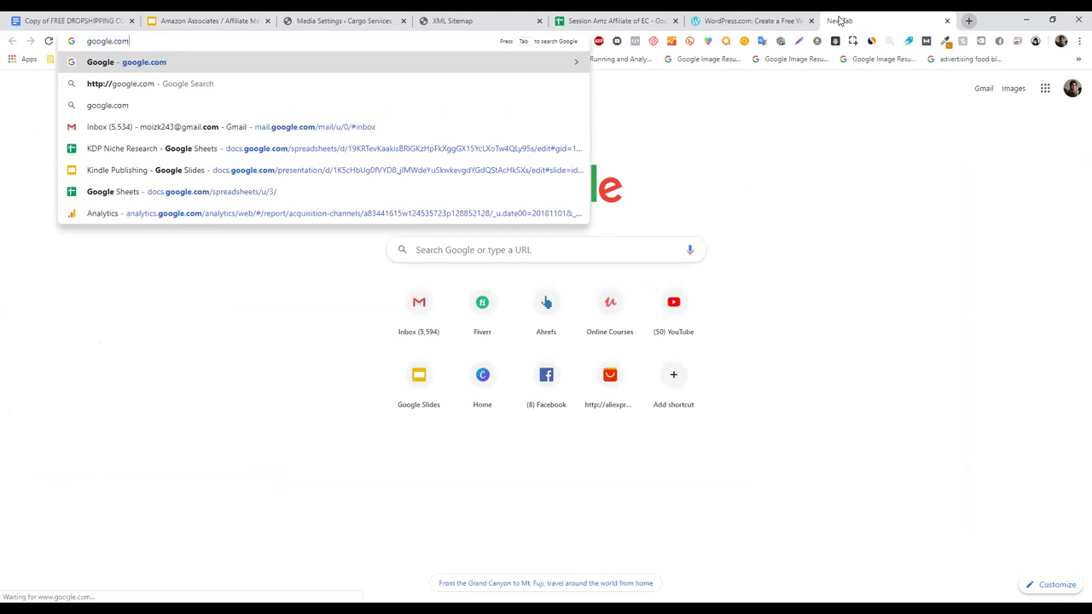
key(Return)
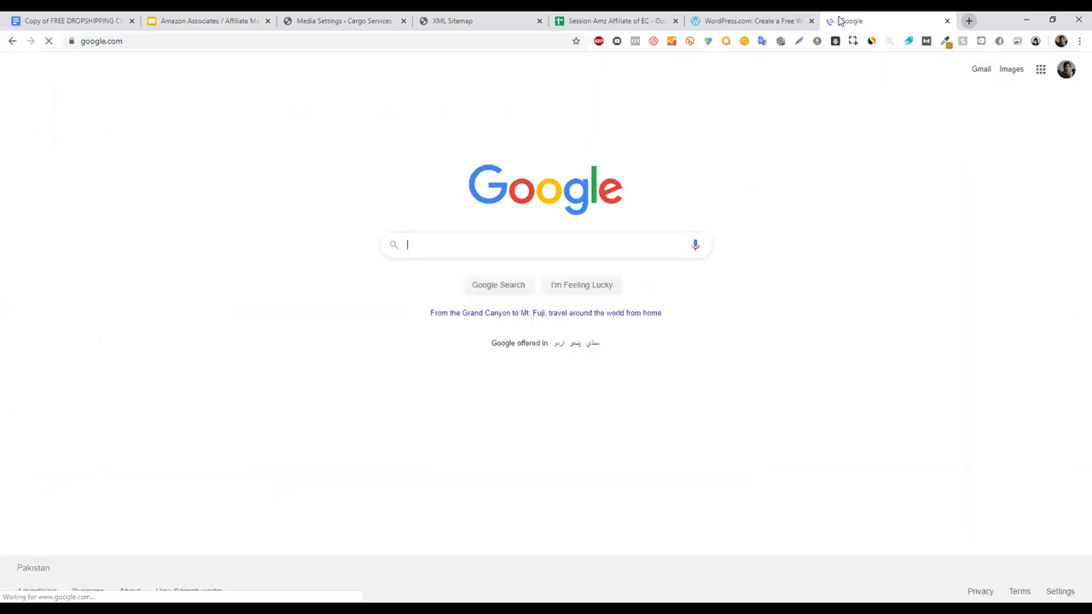
text(razer)
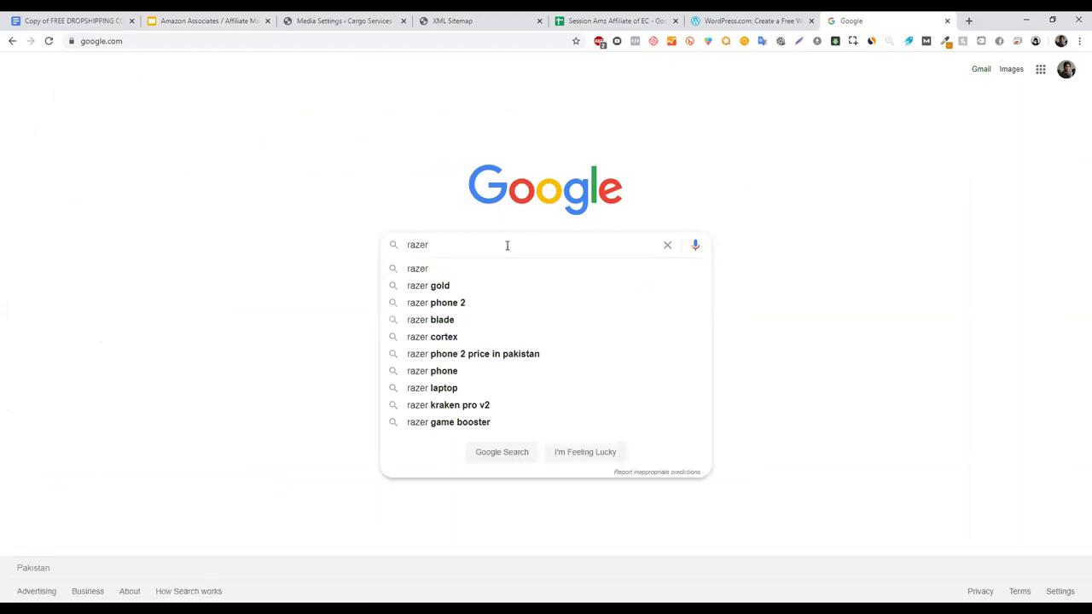
text( dea)
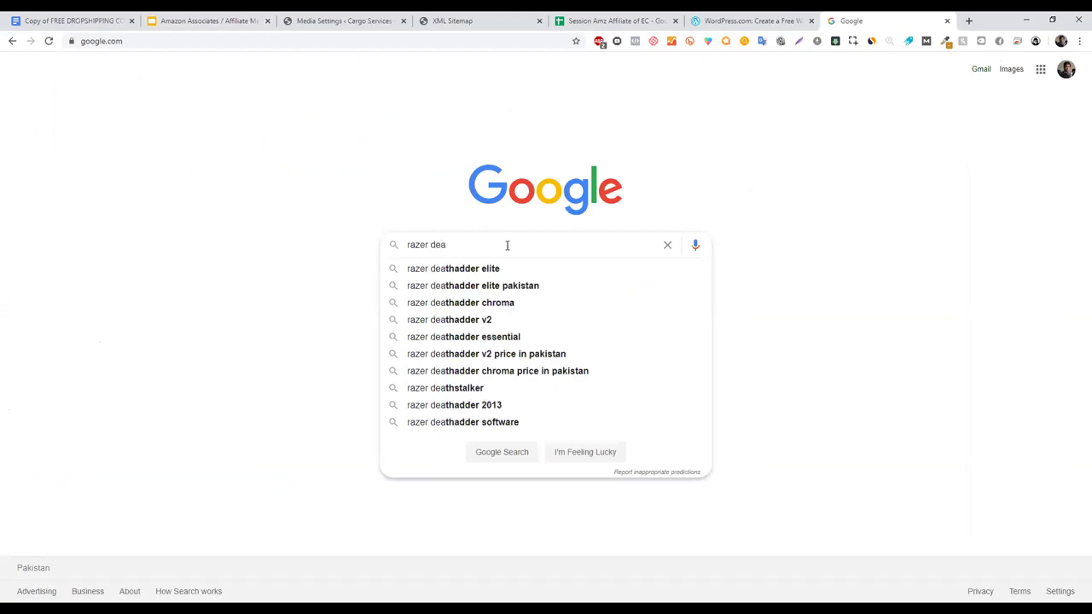
key(Down)
key(BackSpace)
key(BackSpace)
key(BackSpace)
key(BackSpace)
key(BackSpace)
key(Return)
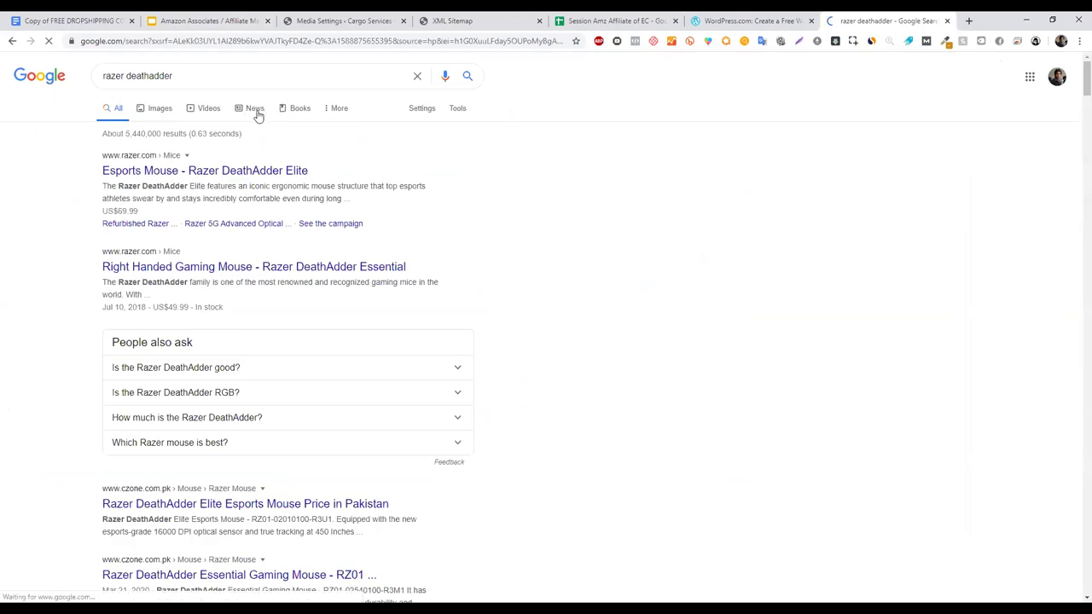
- Filter the image results to 'Labeled for reuse with modification', then return to Media Settings
click(346, 113)
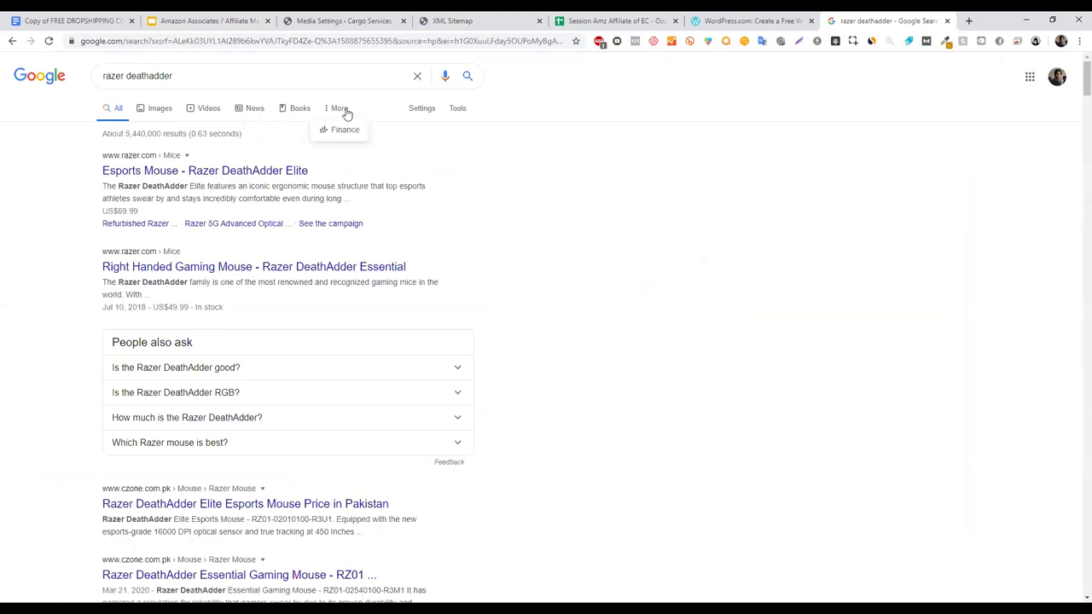
click(171, 110)
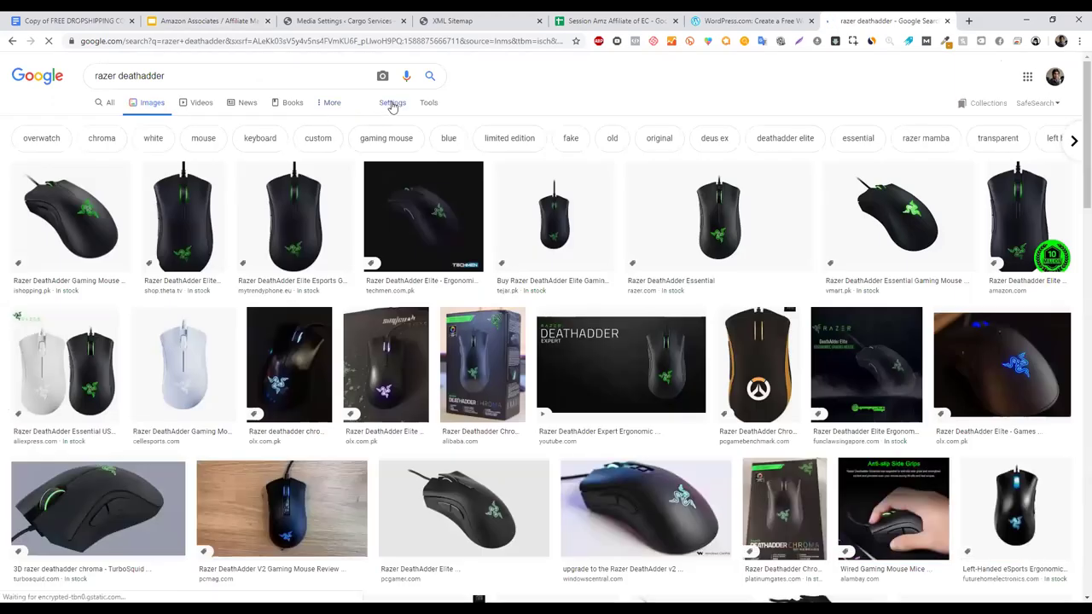
click(393, 103)
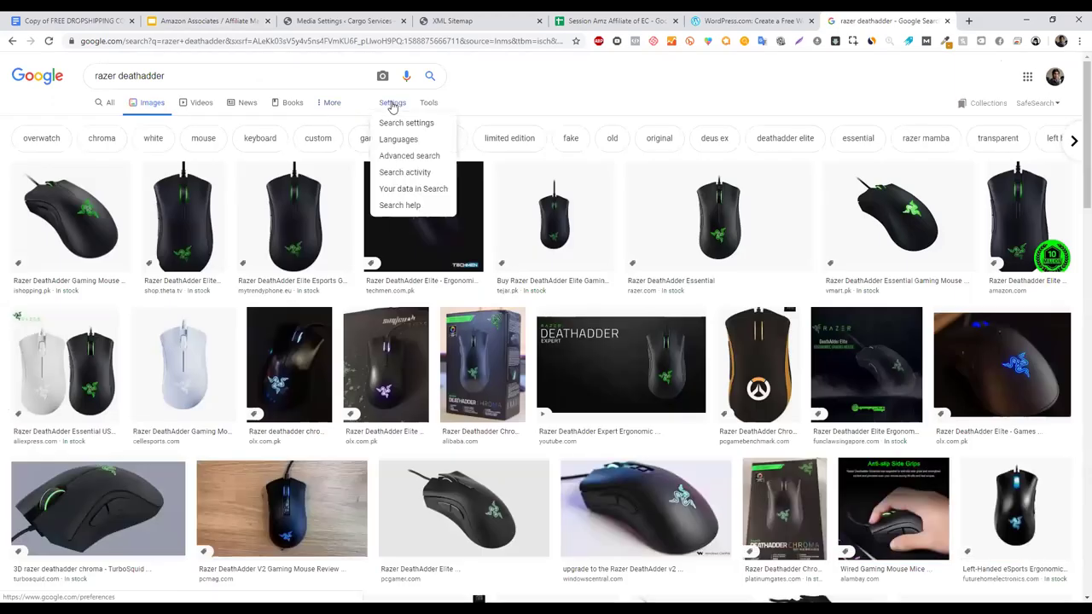
click(428, 103)
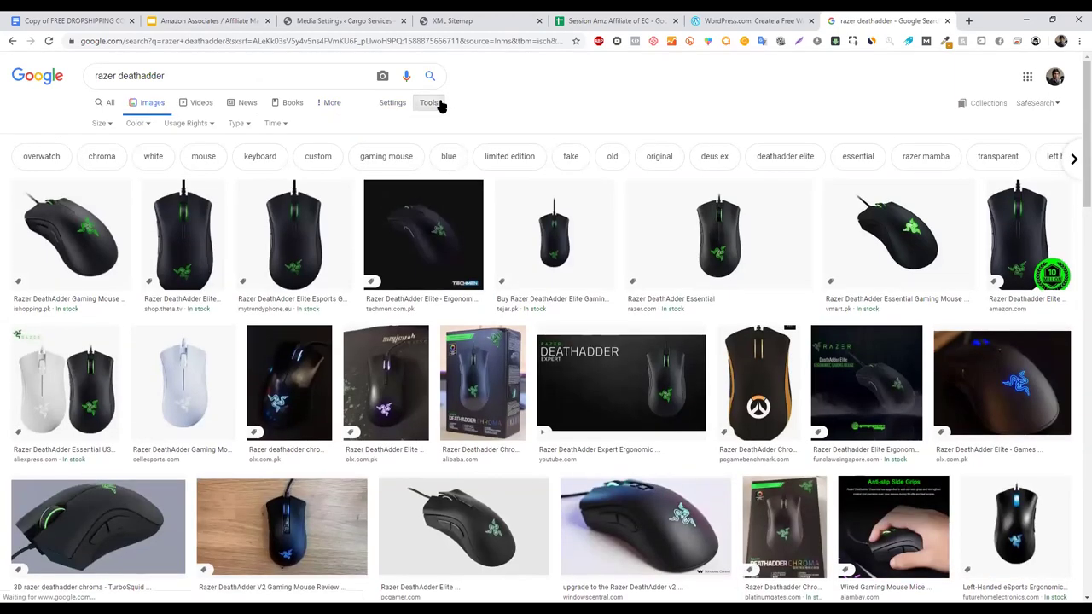
click(197, 125)
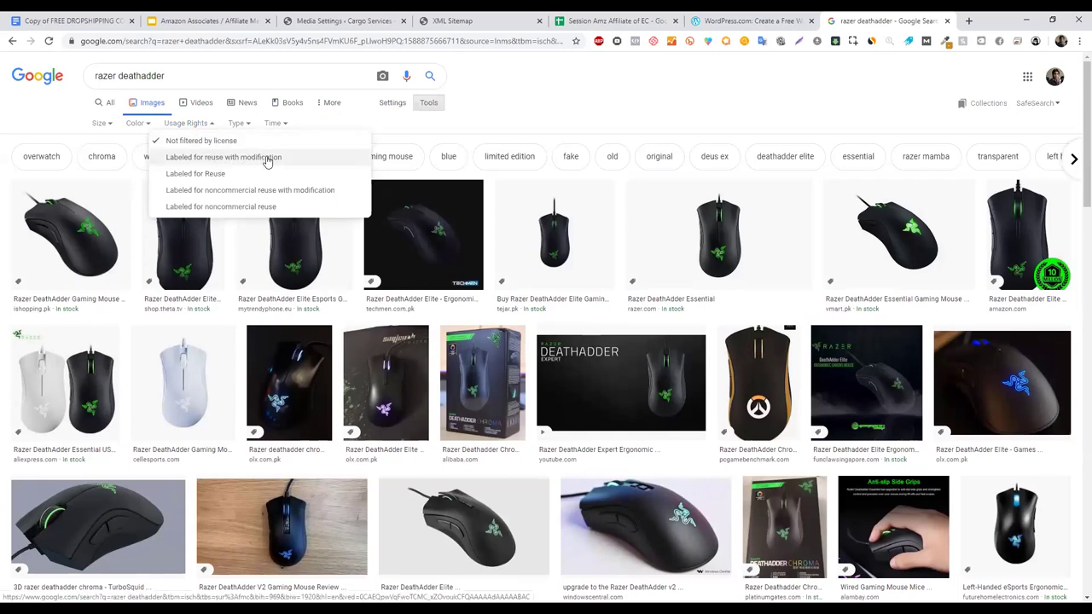
click(228, 162)
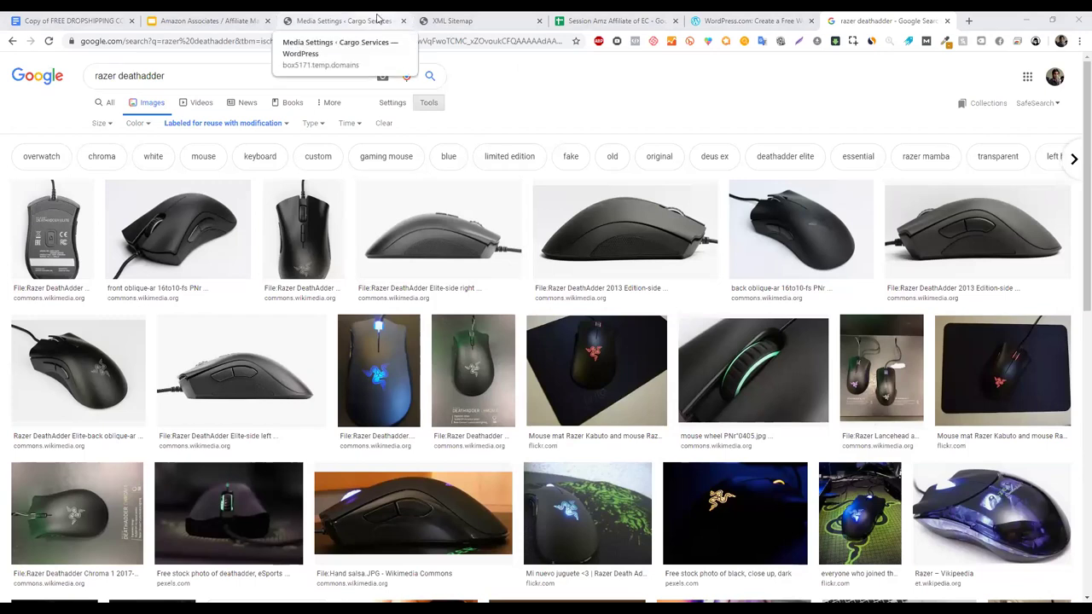
click(286, 126)
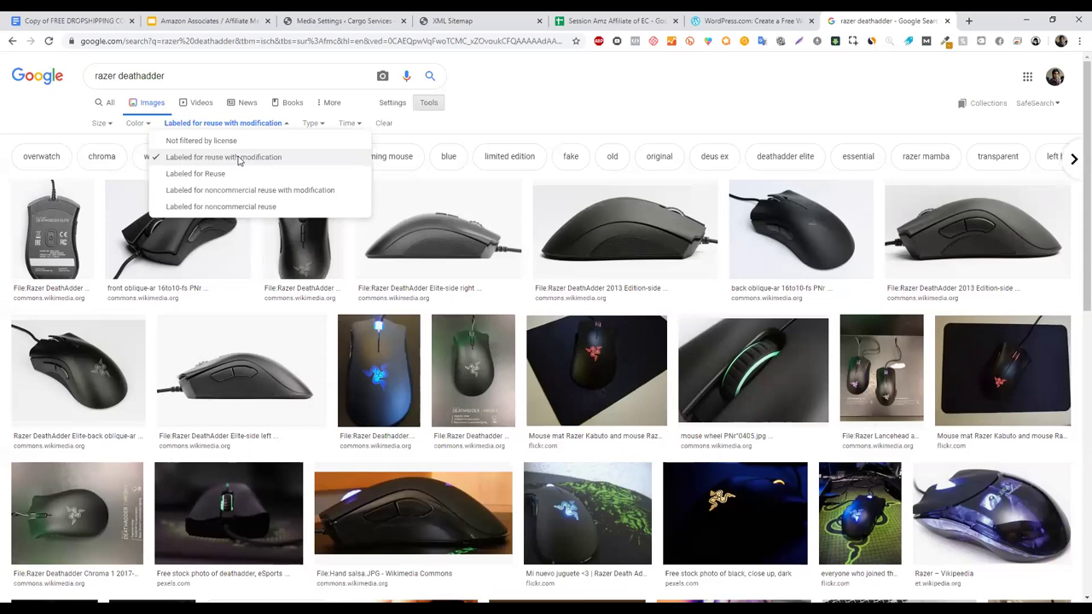
click(364, 16)
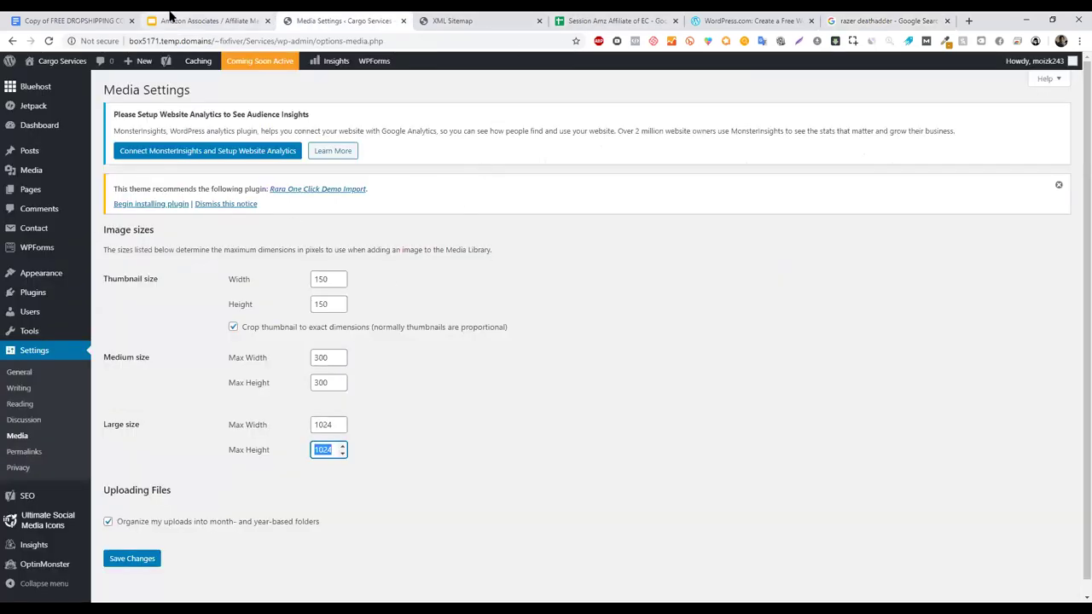
- Present the course slides at the 'Creating Contact Us Page' slide on Contact Form 7
click(169, 15)
click(939, 75)
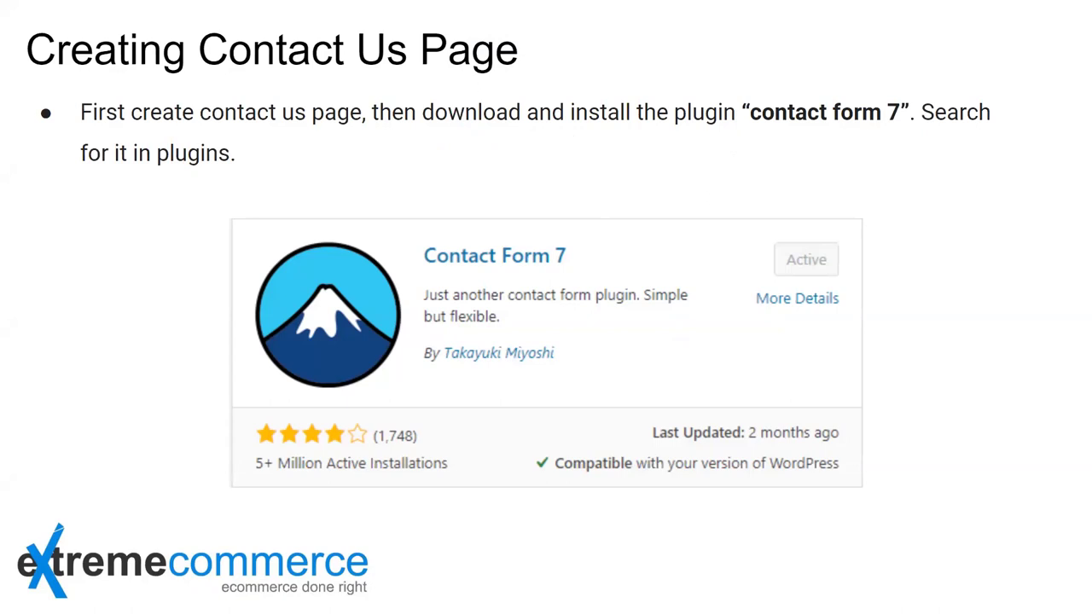
- Advance to the slide on pasting the Contact Form 7 shortcode, then exit to Media Settings
key(Right)
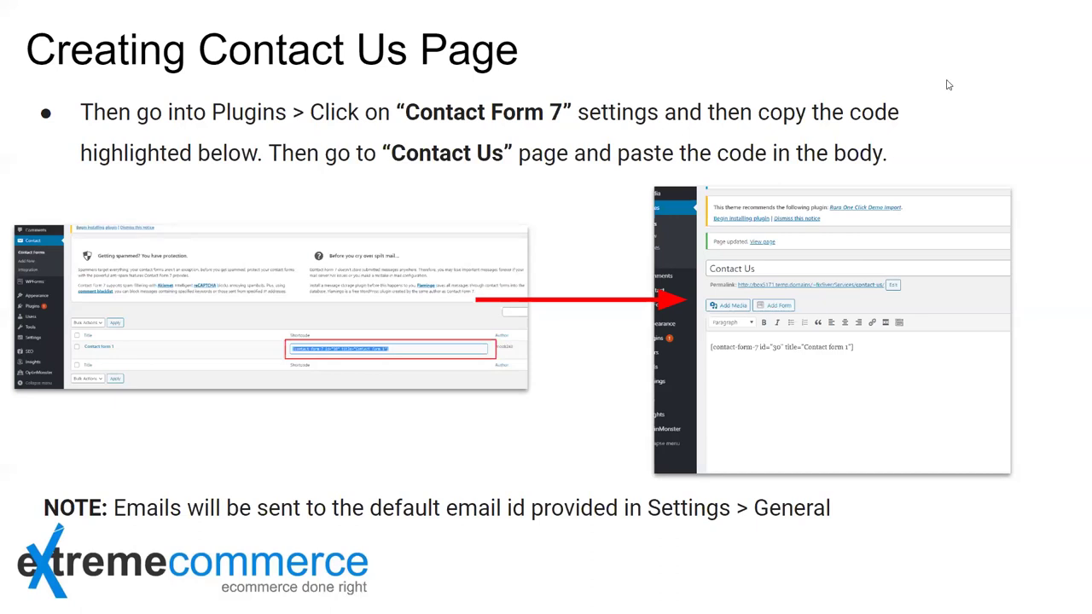
key(Escape)
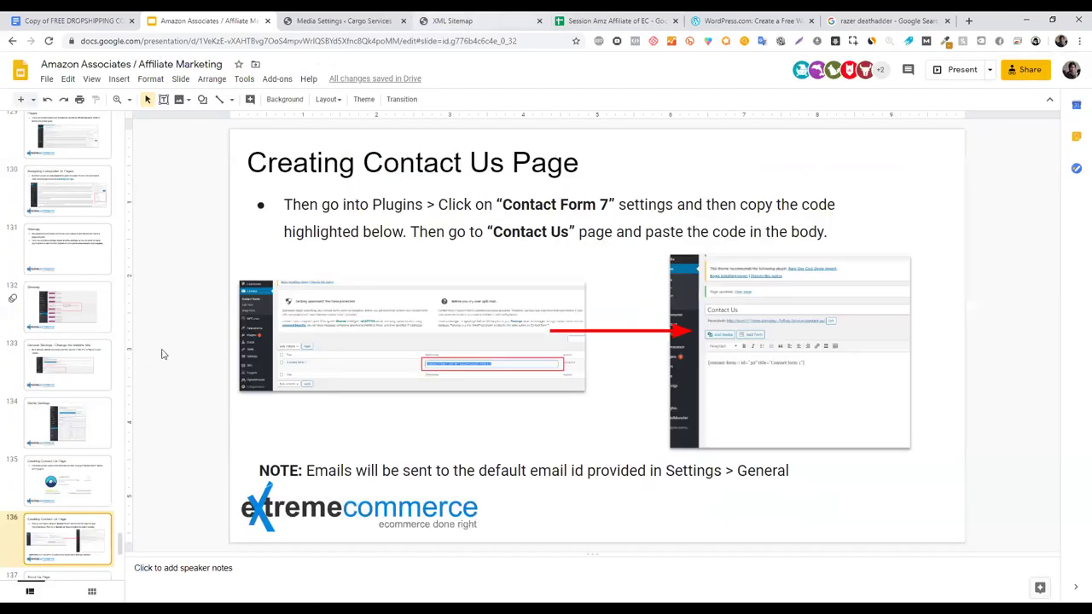
click(380, 18)
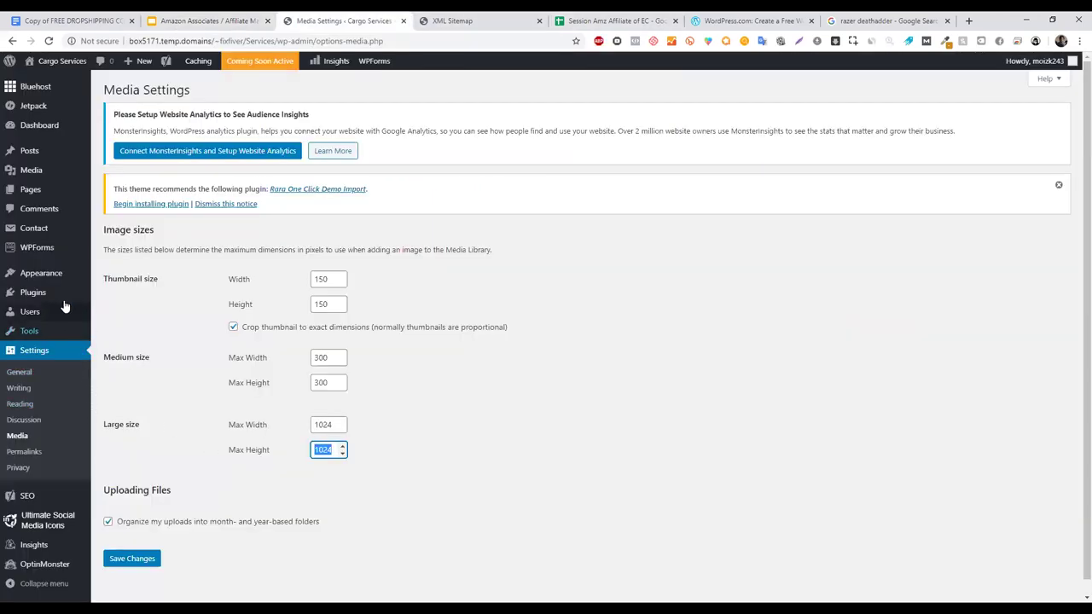
- Search the Add New plugins page for 'contact form 6'
mouse_move(61, 300)
click(135, 312)
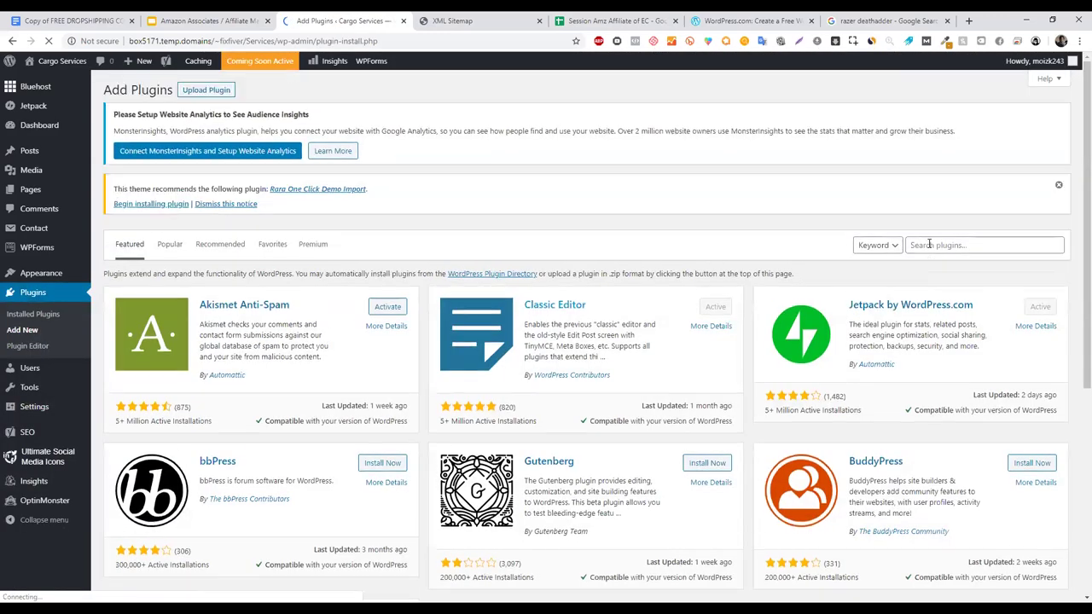
click(930, 244)
text(contact fo)
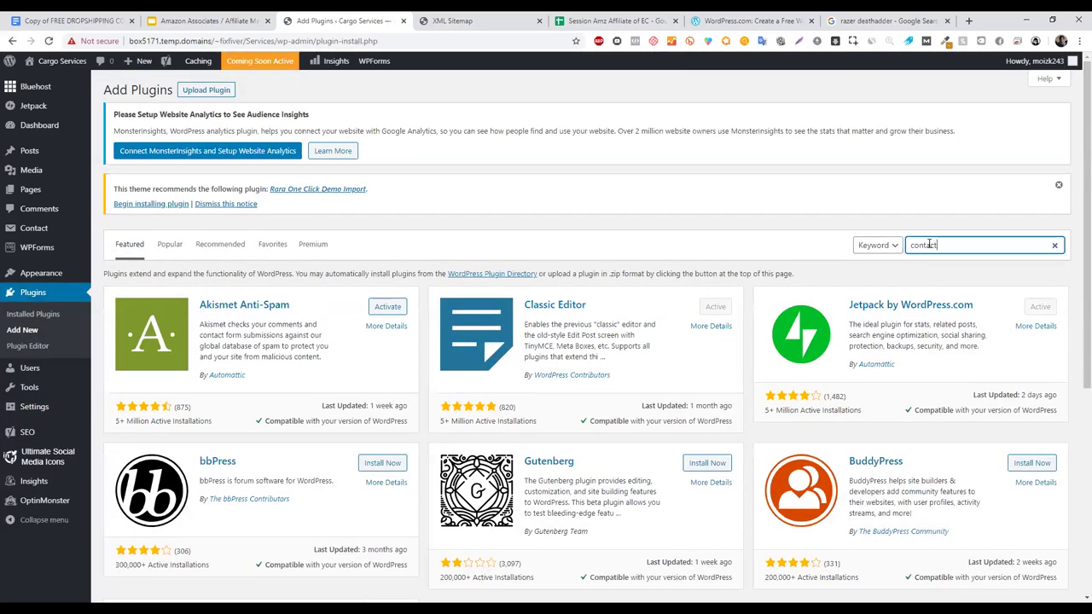
text(rm 6)
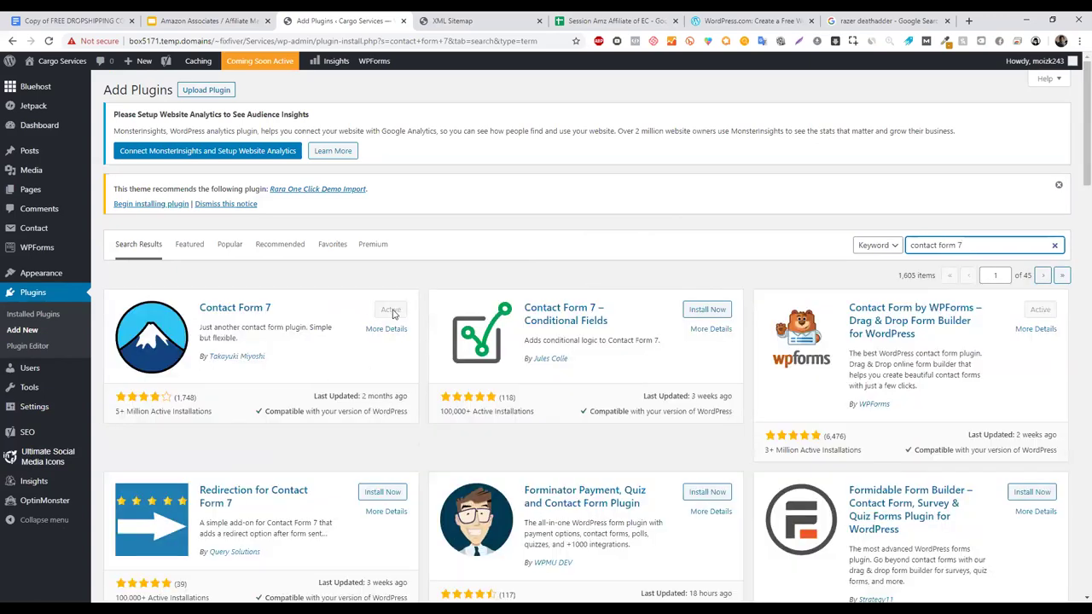
- Find Contact Form 7 among installed plugins and open its Settings to see Contact form 1
click(52, 317)
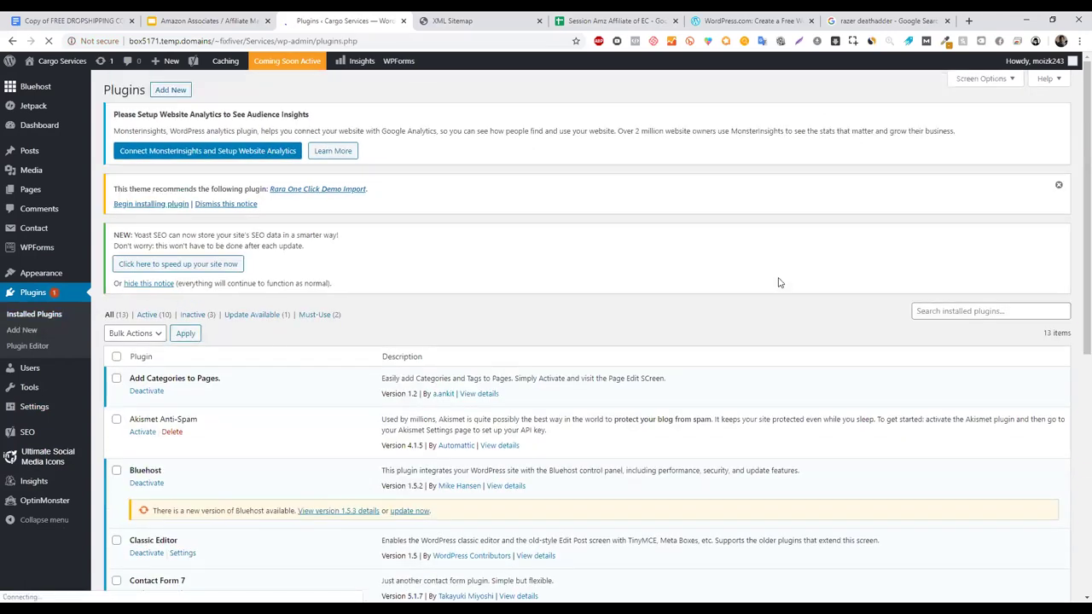
key(ctrl+f)
text(contact form)
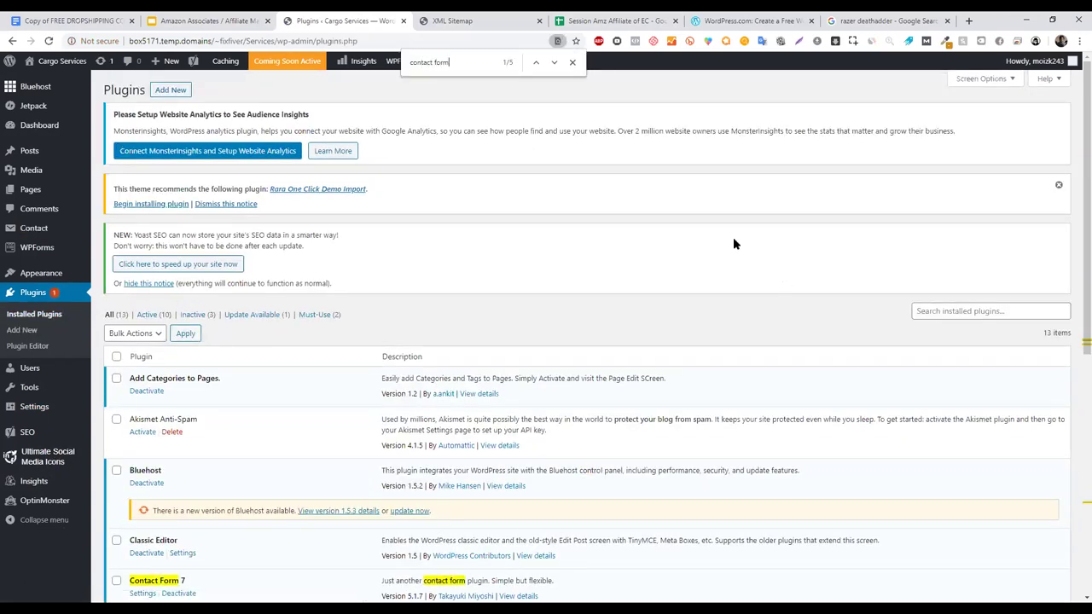
scroll(750, 411, down, 2)
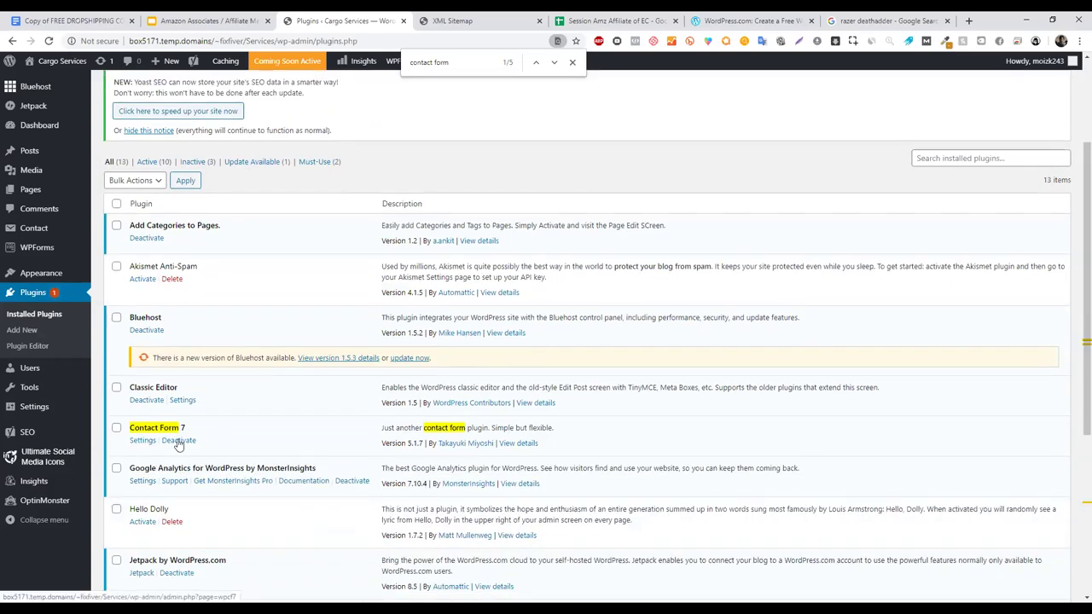
click(142, 440)
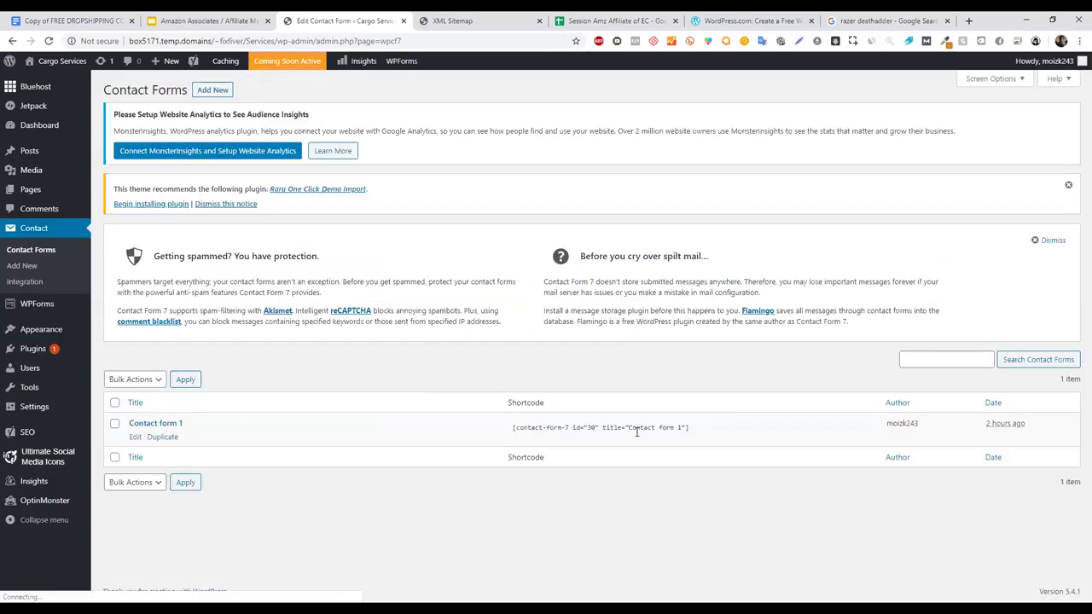
- Highlight the Contact form 1 shortcode and open the All Pages list
click(630, 429)
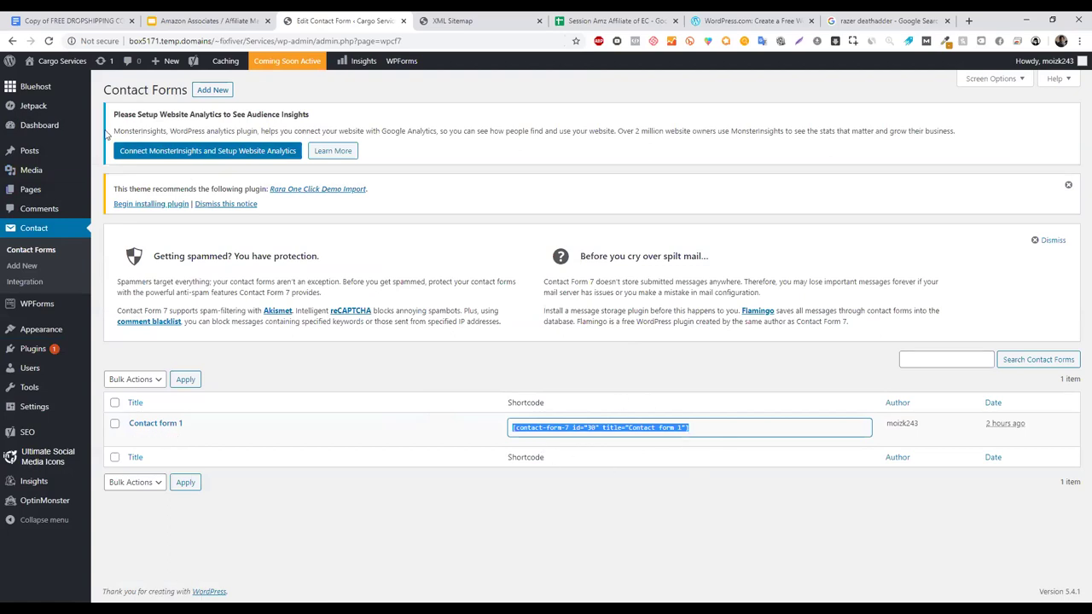
mouse_move(59, 197)
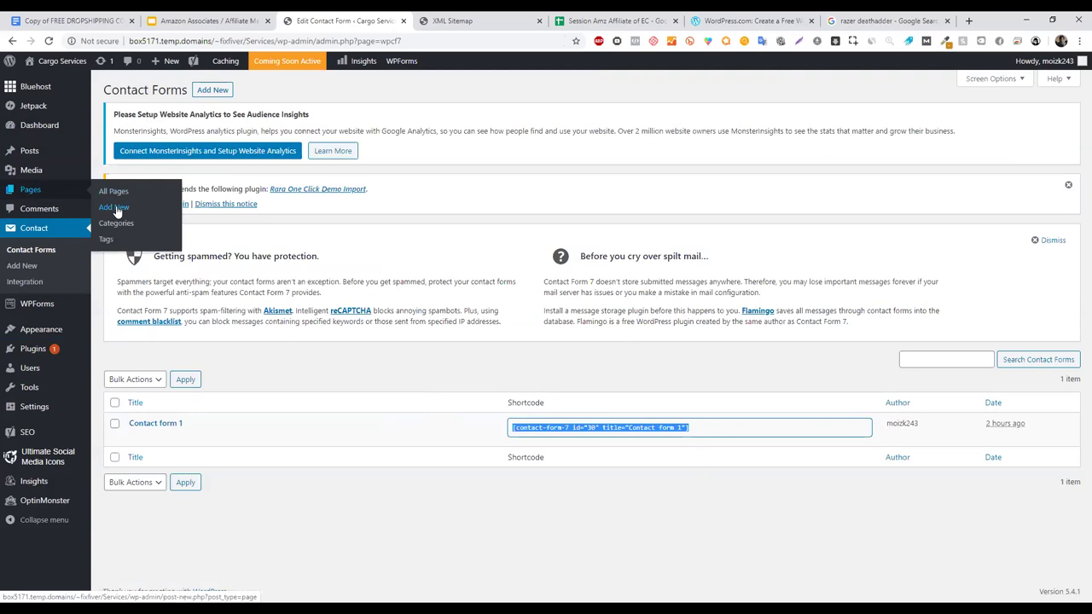
click(71, 196)
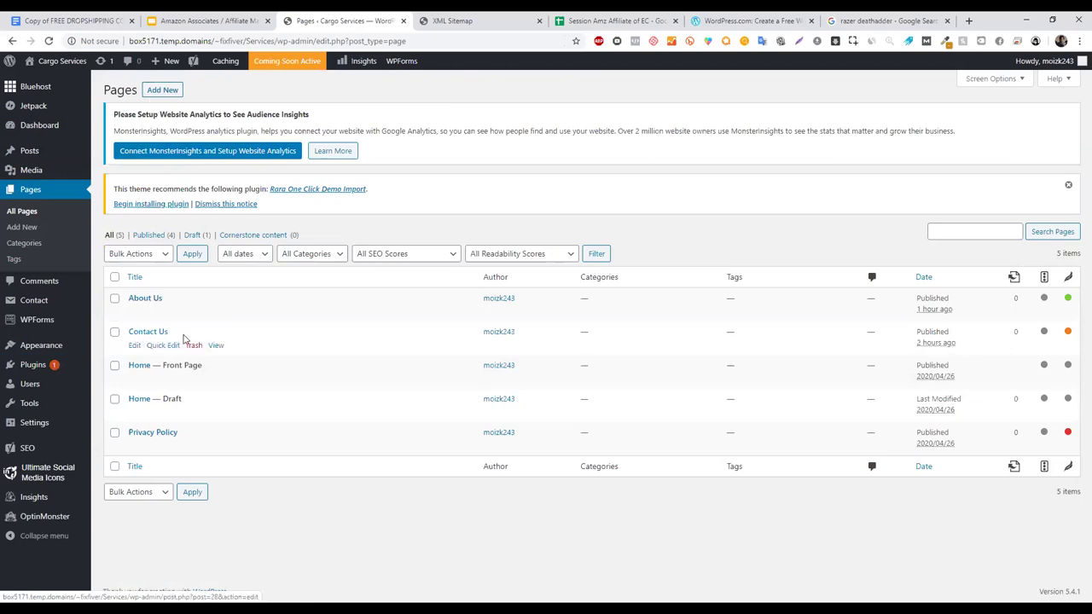
- Edit the Contact Us page, replace the leftover div code with only the pasted shortcode, and update it
click(134, 345)
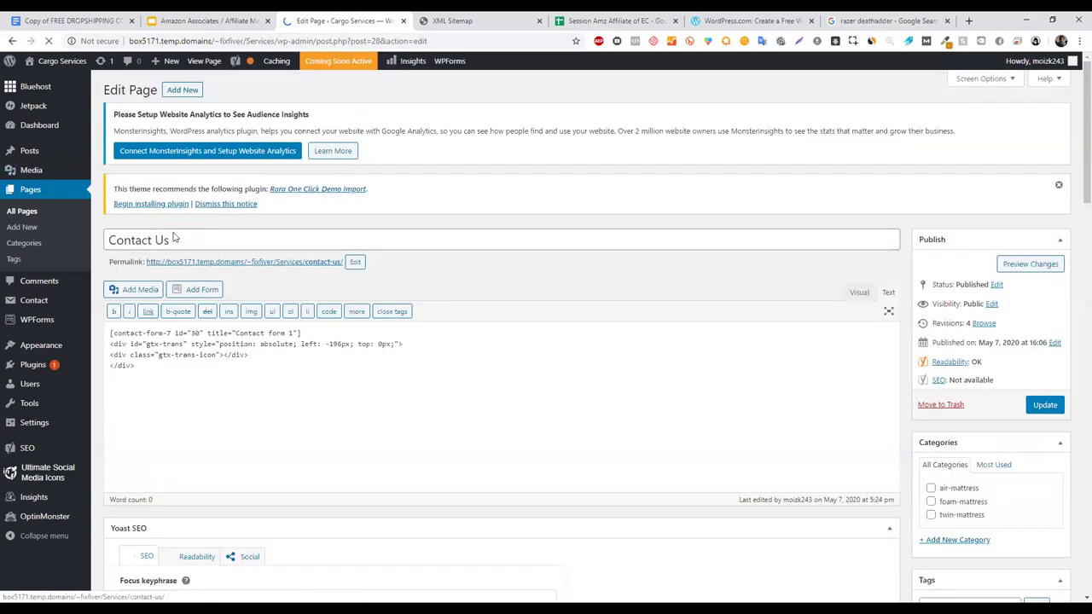
triple_click(297, 242)
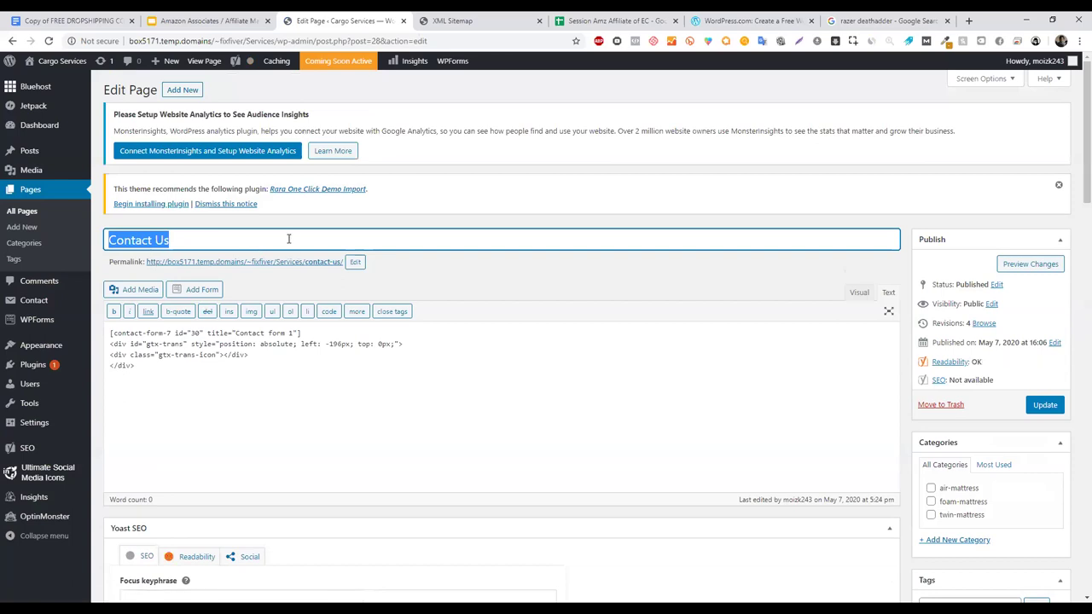
click(329, 225)
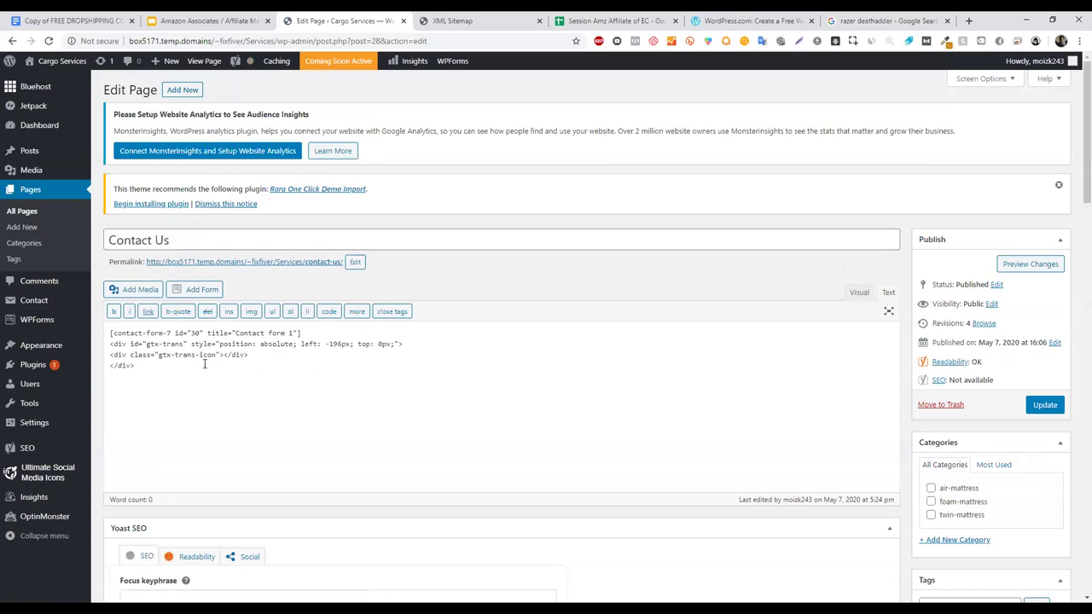
triple_click(250, 333)
key(ctrl+c)
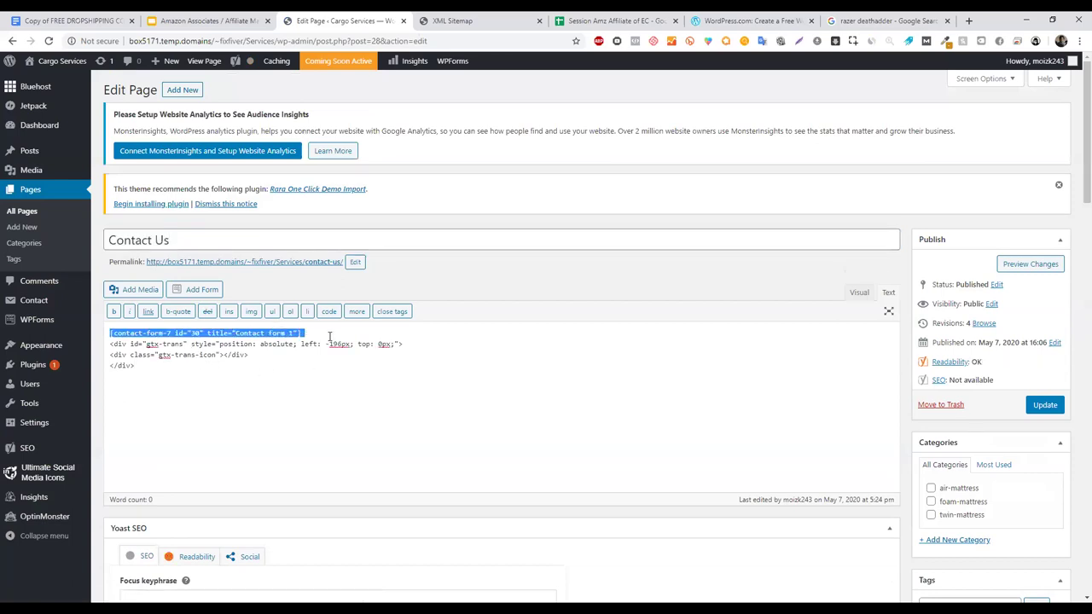
click(329, 337)
drag(139, 361, 276, 345)
click(259, 355)
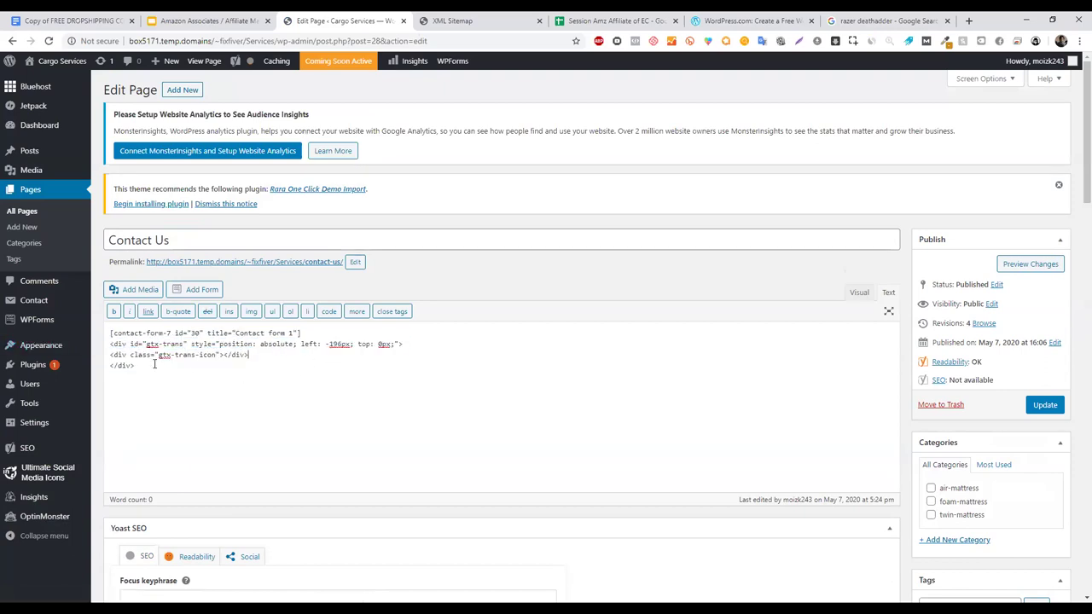
key(ctrl+a)
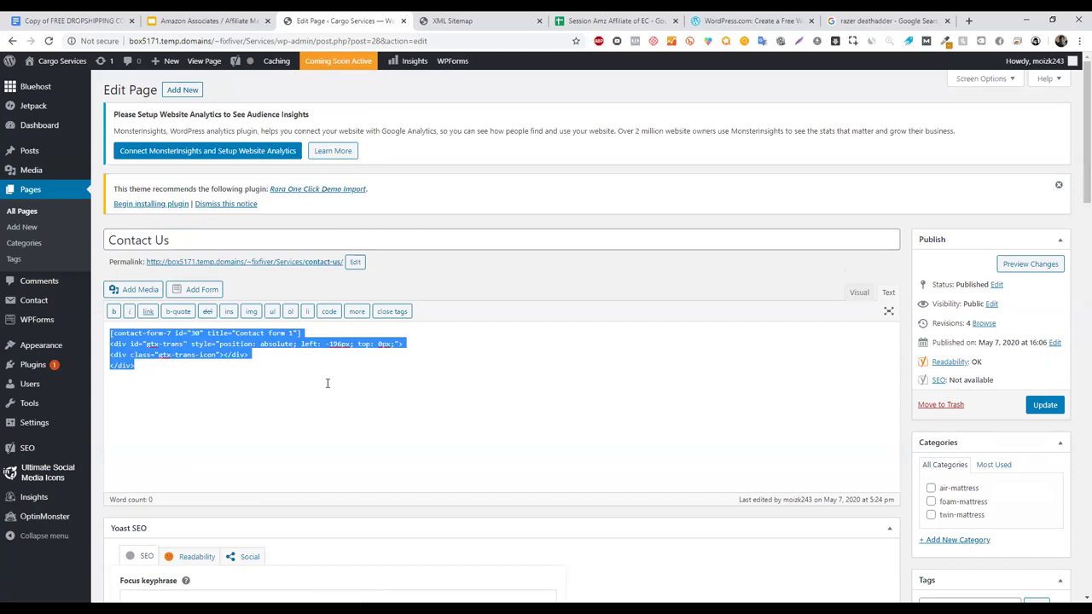
key(ctrl+v)
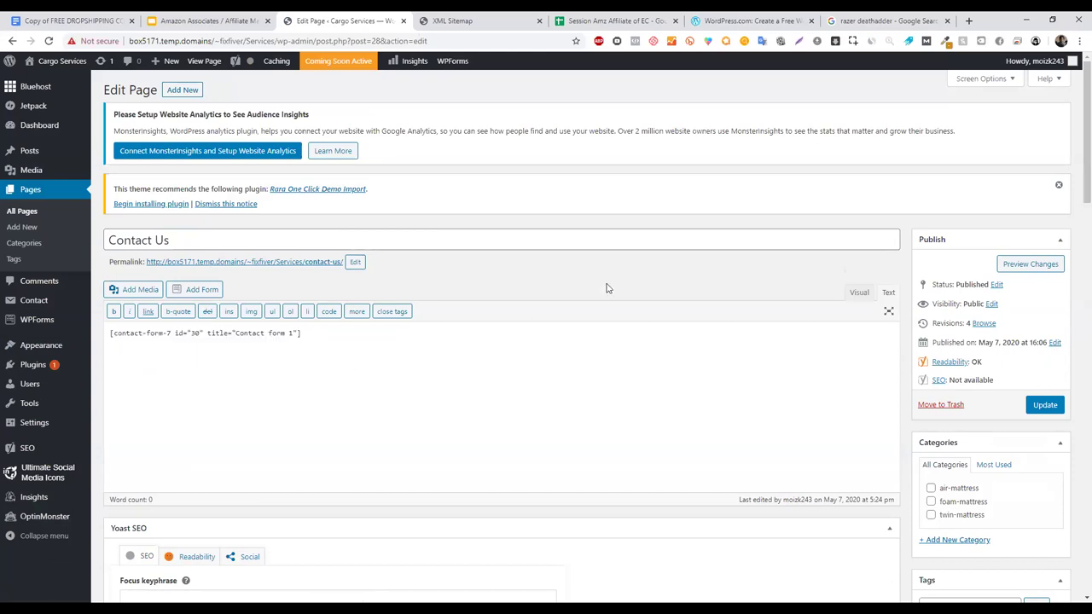
click(1028, 407)
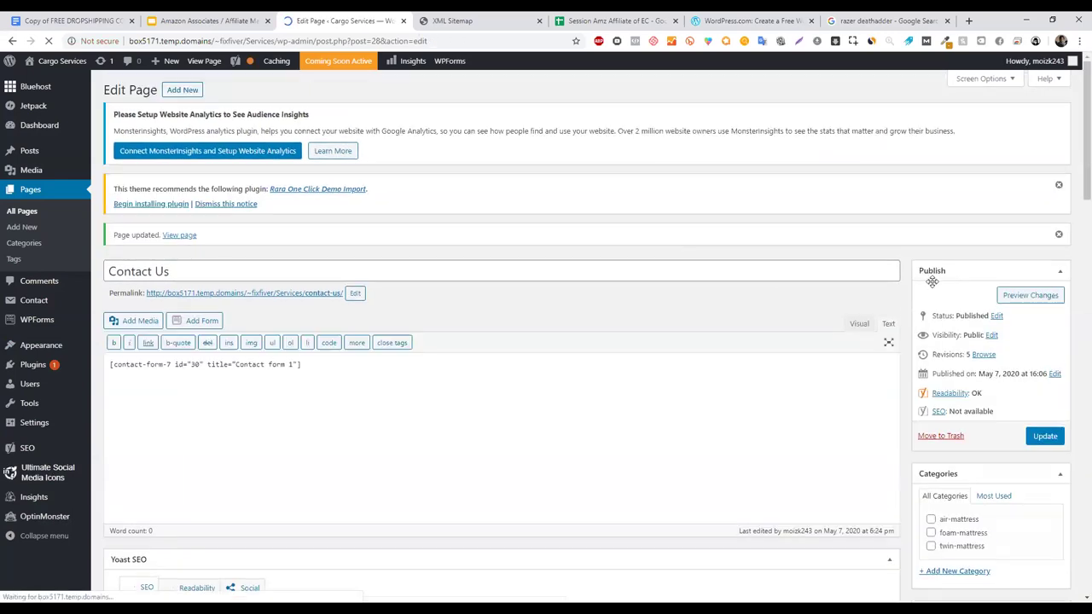
- Preview Contact Us in a new tab, try the name, email, subject and message fields, and return
right_click(1031, 295)
click(981, 309)
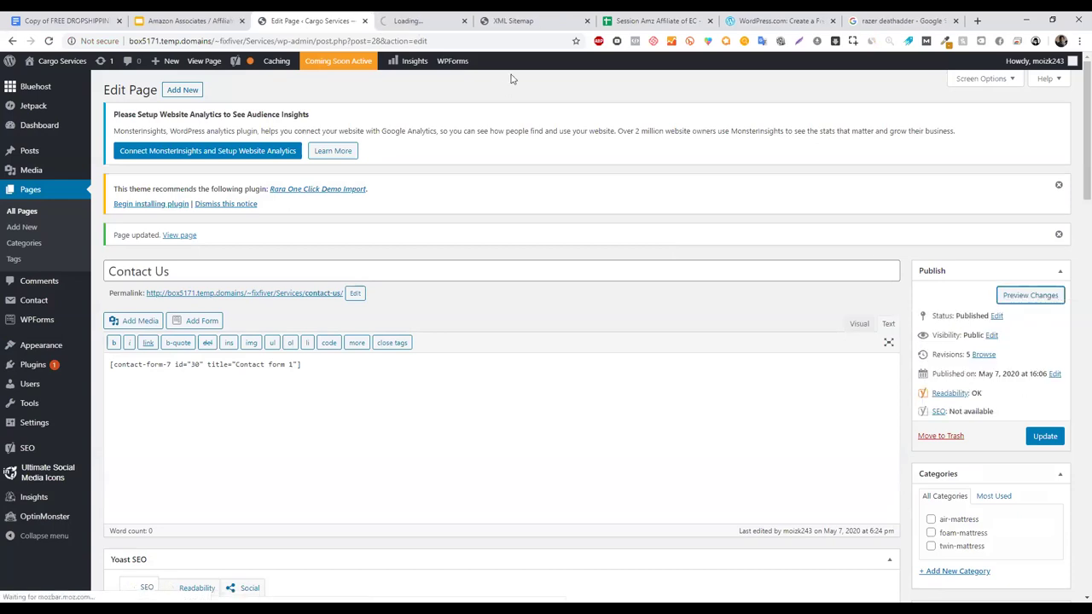
click(421, 17)
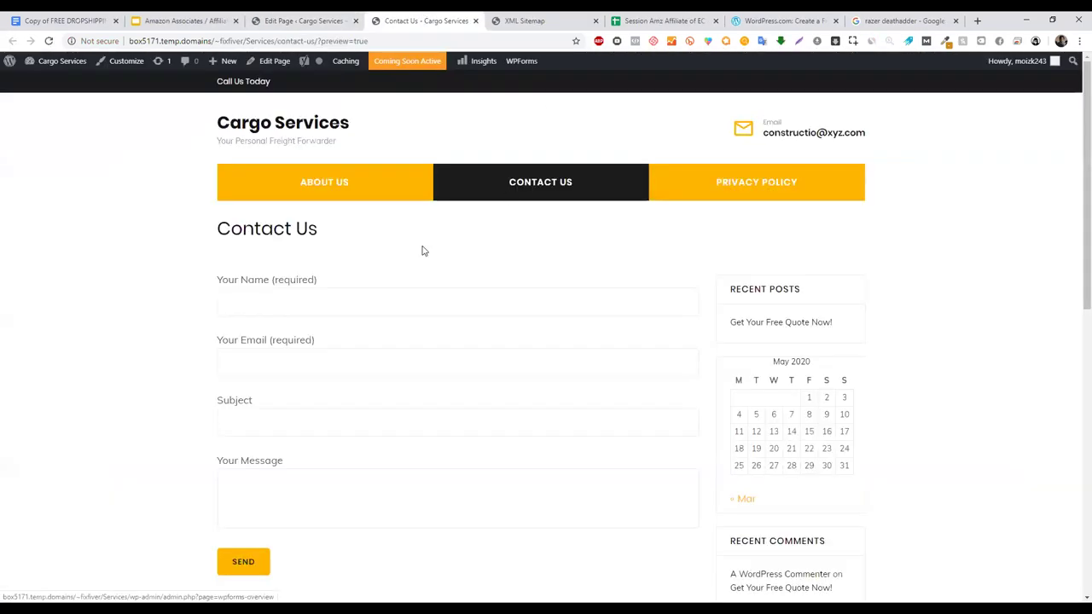
click(265, 300)
click(271, 365)
click(271, 431)
click(284, 476)
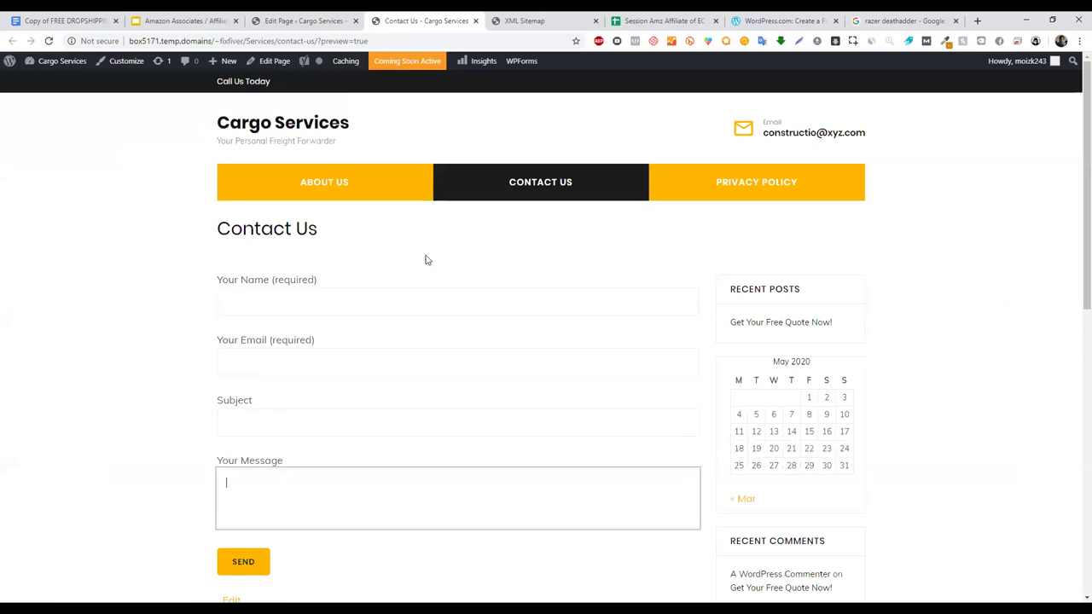
click(306, 24)
- Review the Administration Email Address in General Settings, then switch to the Amazon Associates slides
mouse_move(51, 425)
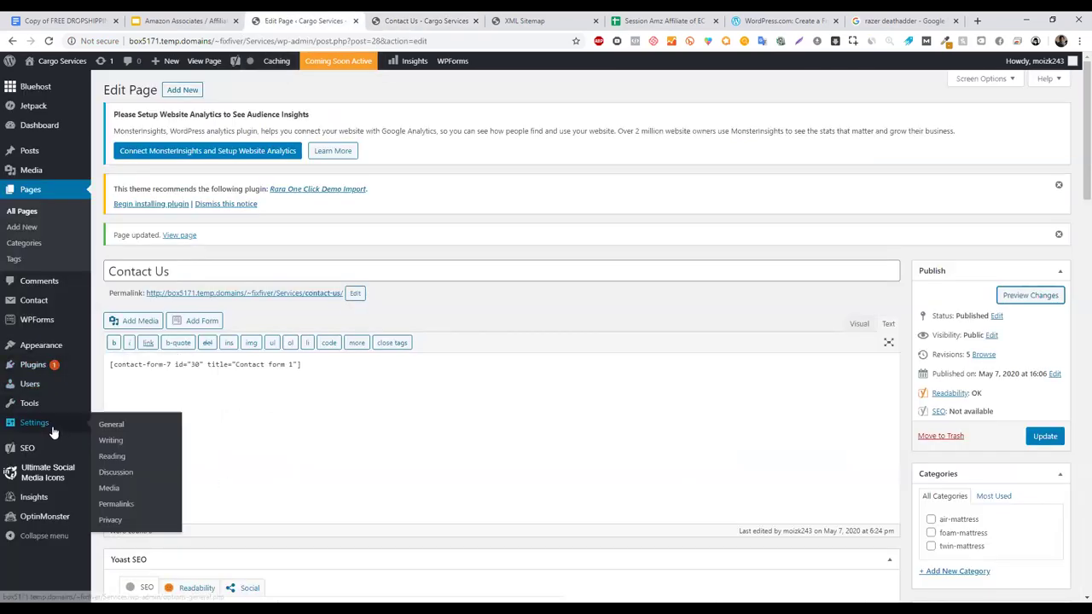
click(128, 426)
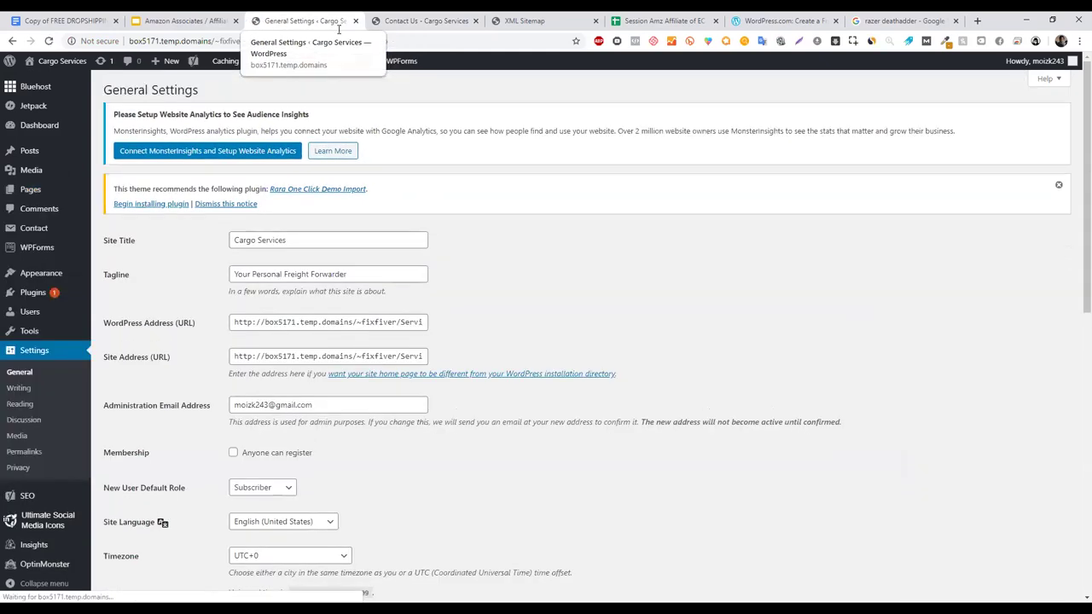
drag(1079, 147, 1079, 135)
triple_click(295, 408)
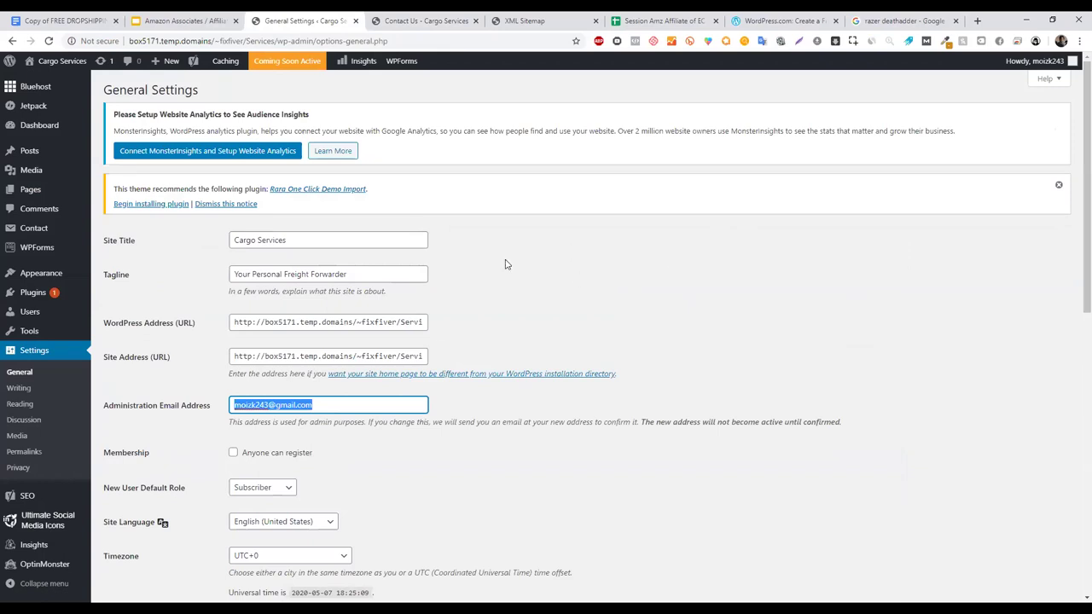
click(358, 404)
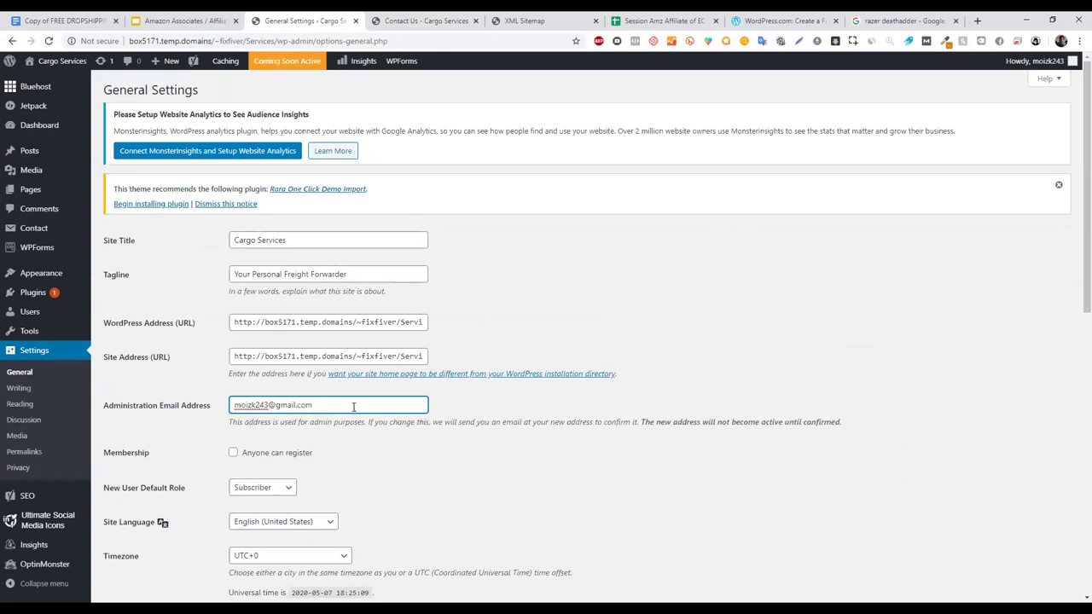
click(530, 211)
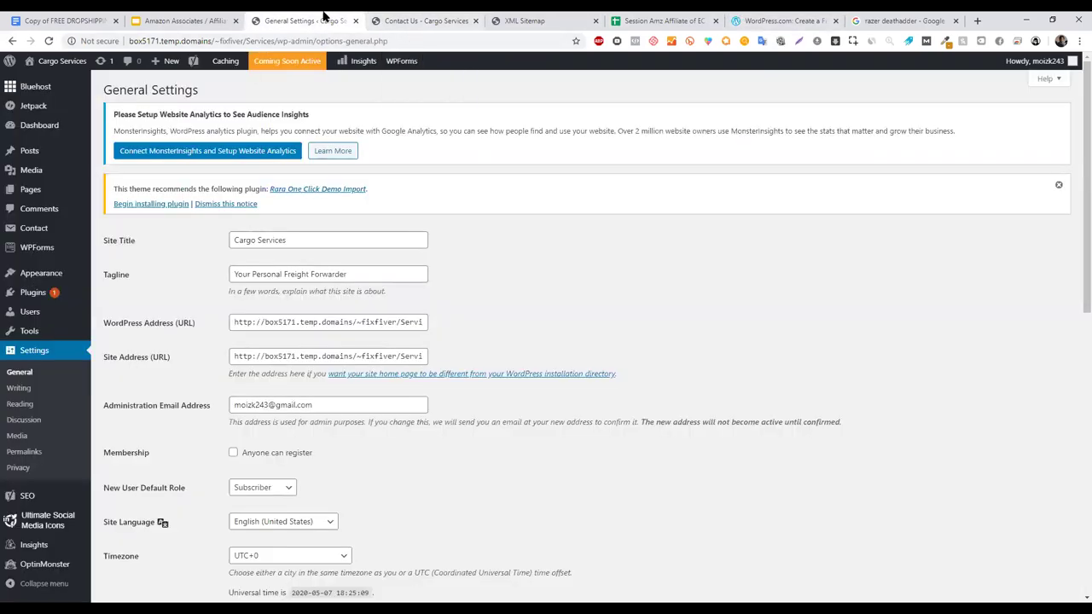
click(136, 17)
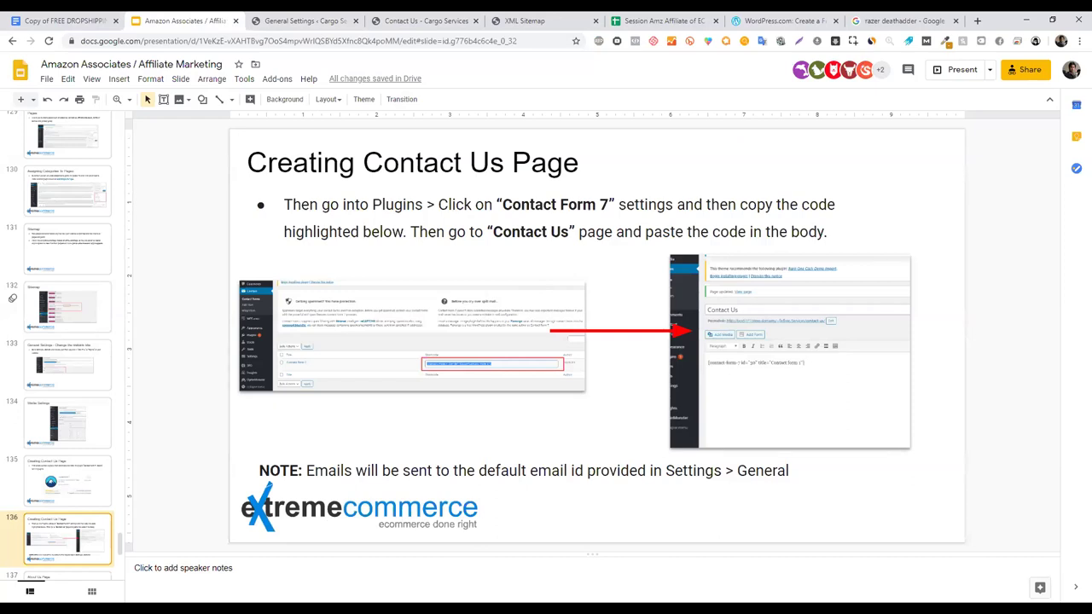
- Read the slide's NOTE on where contact emails go, then return to General Settings
click(563, 471)
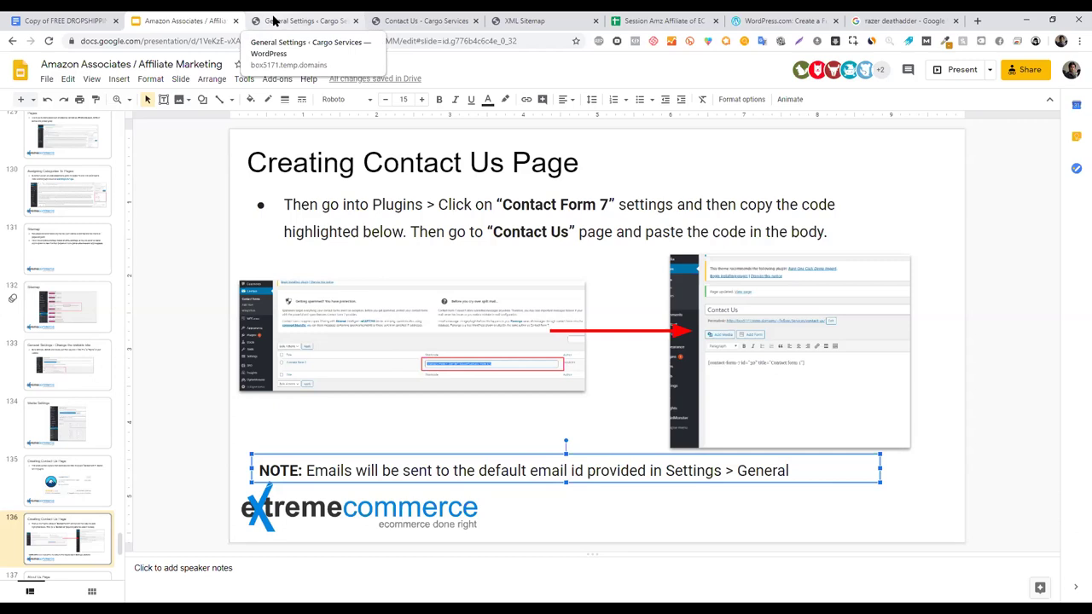
click(282, 21)
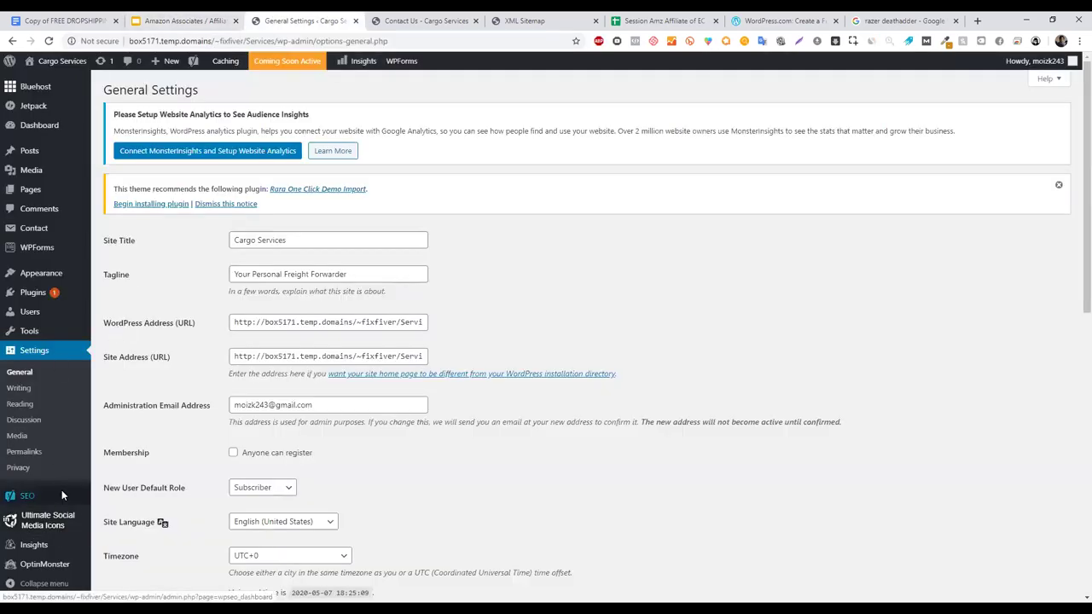
- Go to Installed Plugins and follow Contact Form 7's Settings link
mouse_move(52, 294)
click(128, 294)
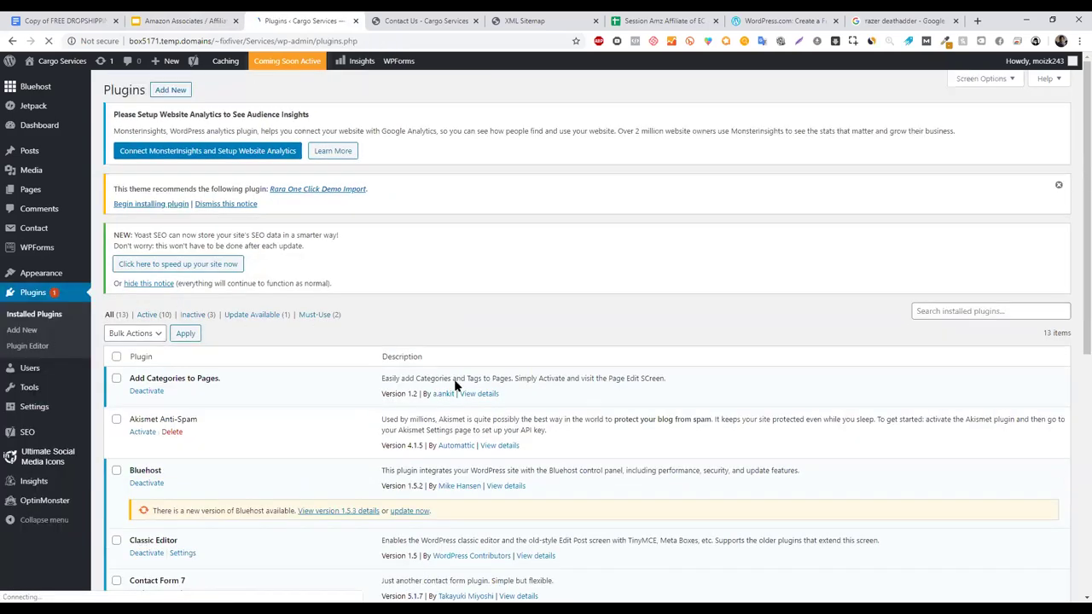
drag(1075, 170, 1076, 271)
scroll(1075, 286, down, 1)
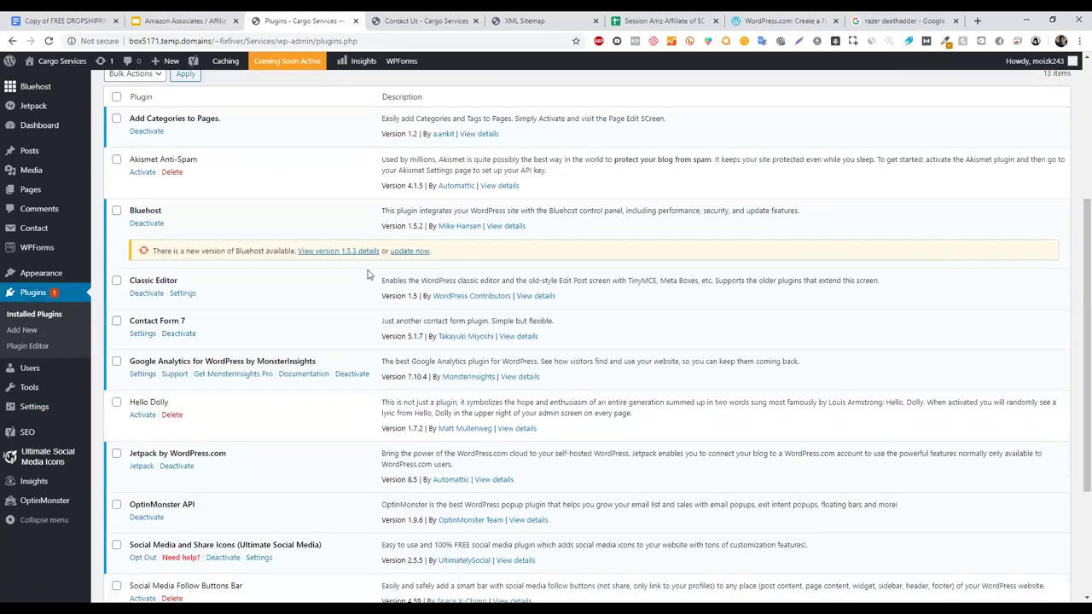
click(142, 333)
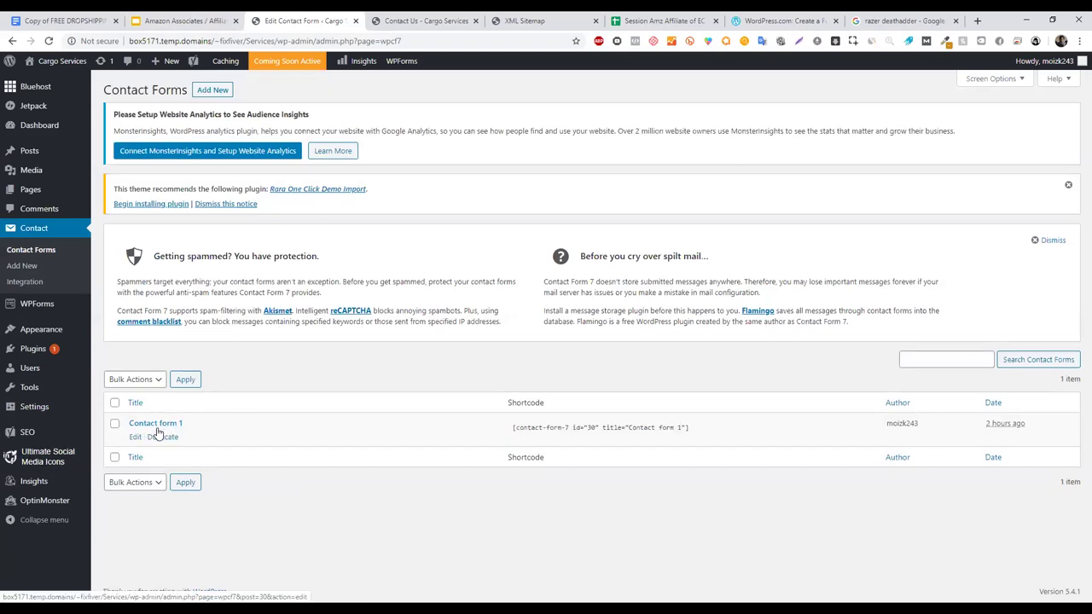
- Edit Contact form 1 from the Contact Forms list
click(136, 438)
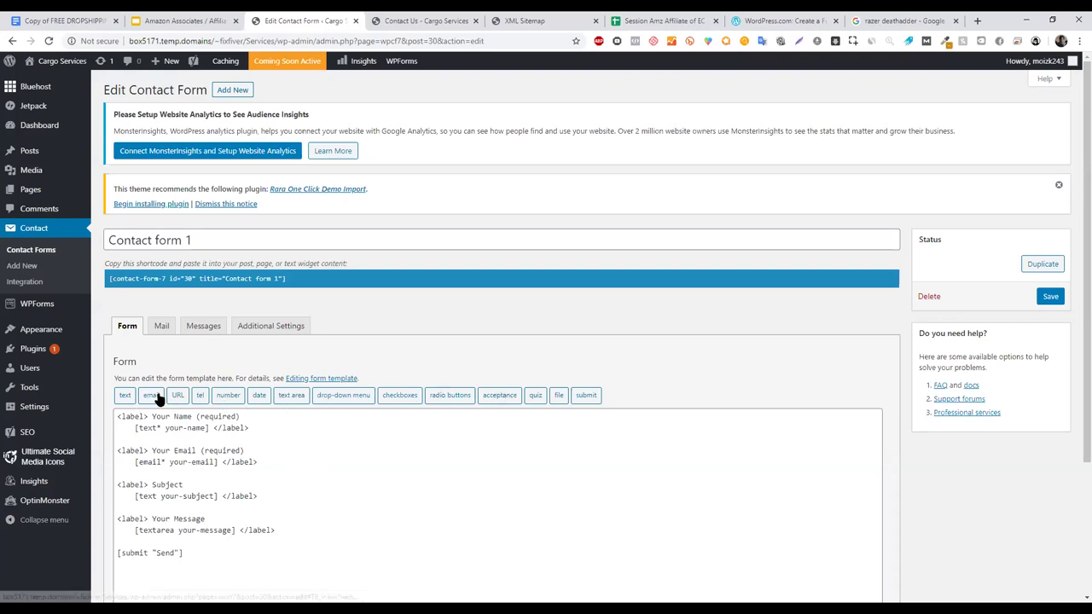
- Browse Contact form 1's Additional Settings, Mail, Messages and Form tabs
click(273, 328)
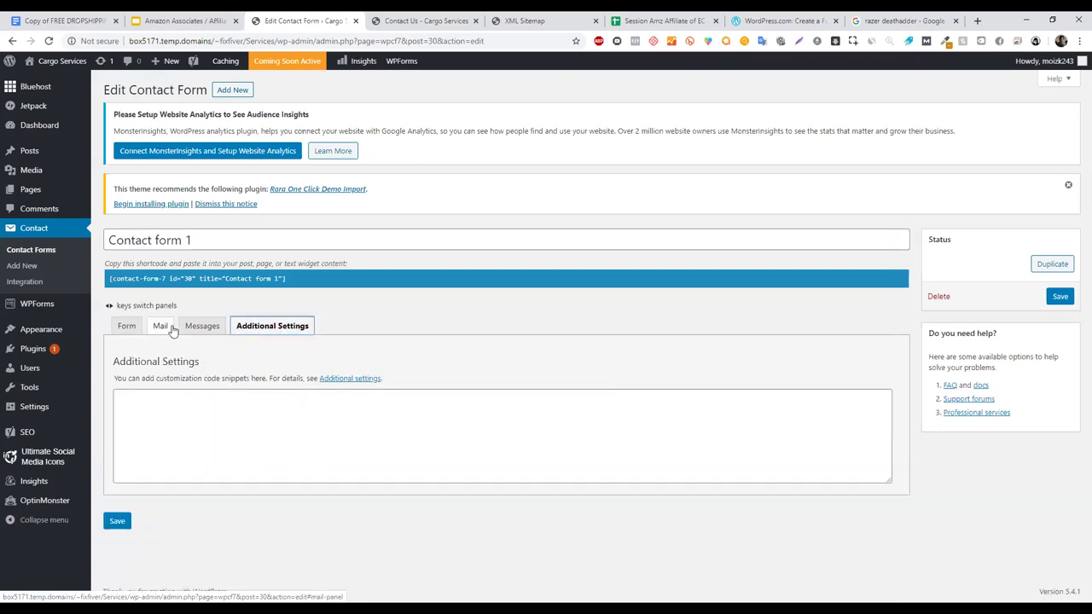
click(159, 326)
click(202, 326)
click(128, 326)
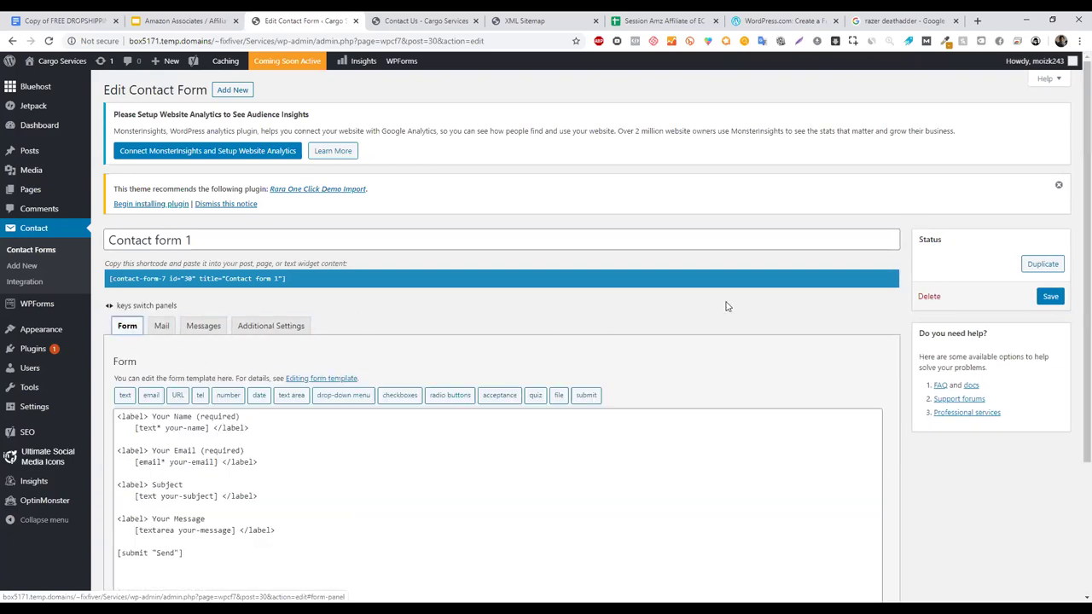
drag(1078, 183, 1078, 290)
click(162, 177)
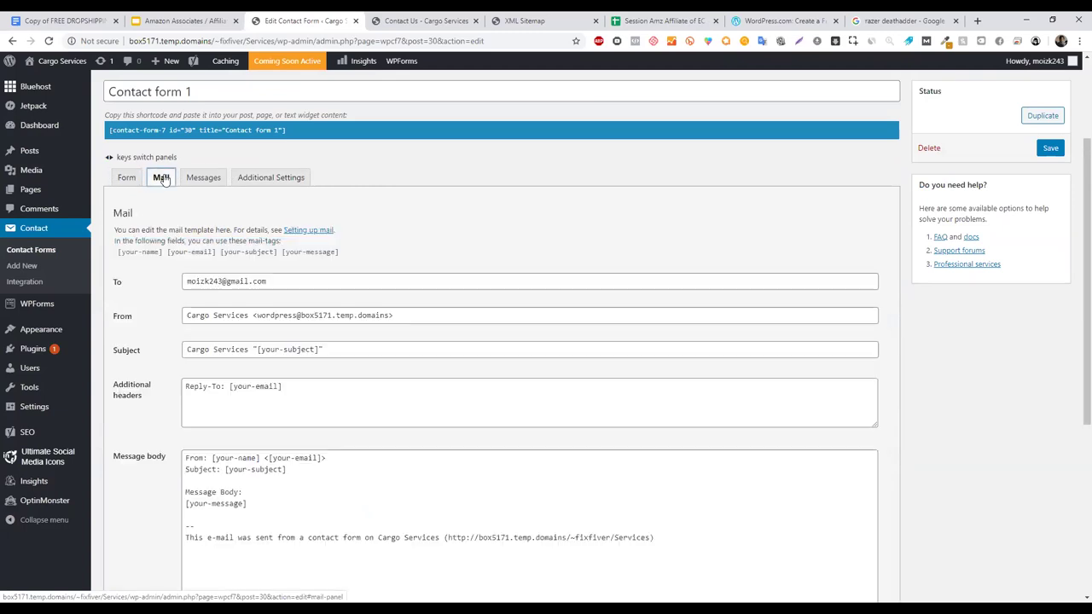
click(127, 177)
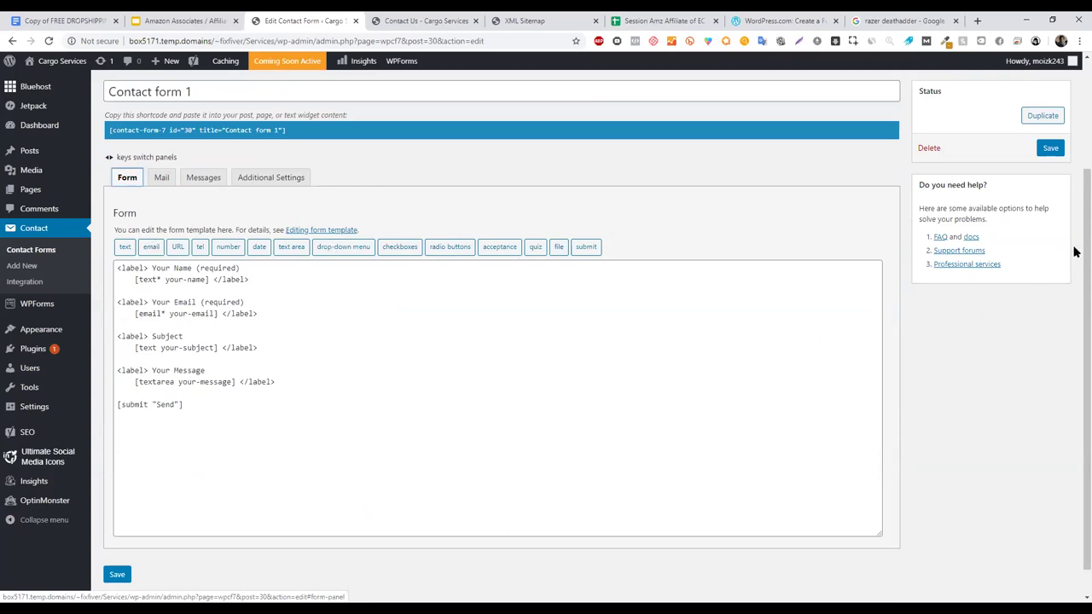
scroll(1075, 252, down, 1)
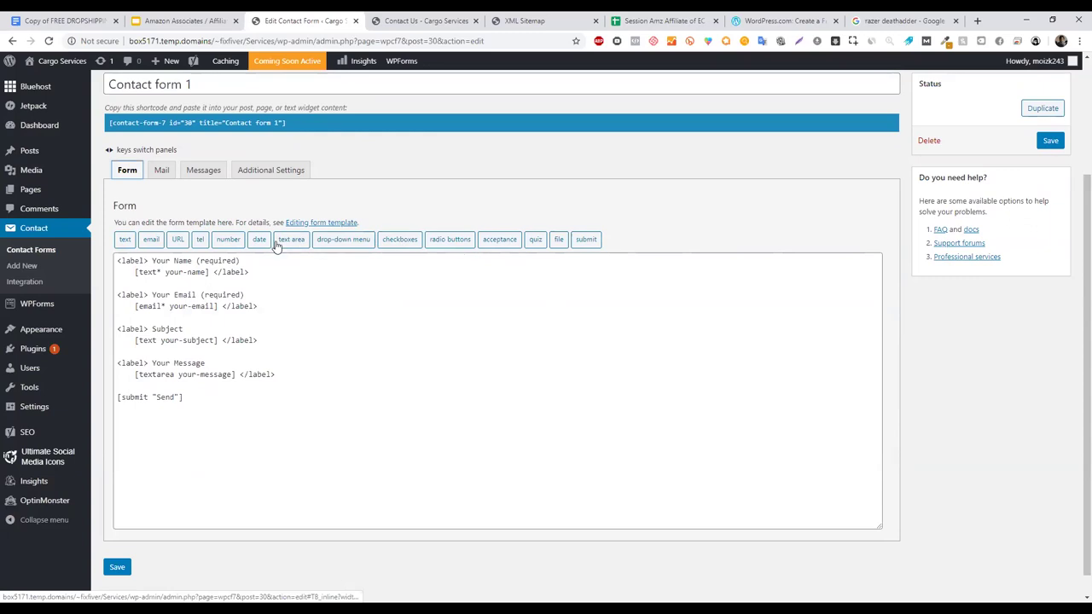
scroll(1075, 222, up, 1)
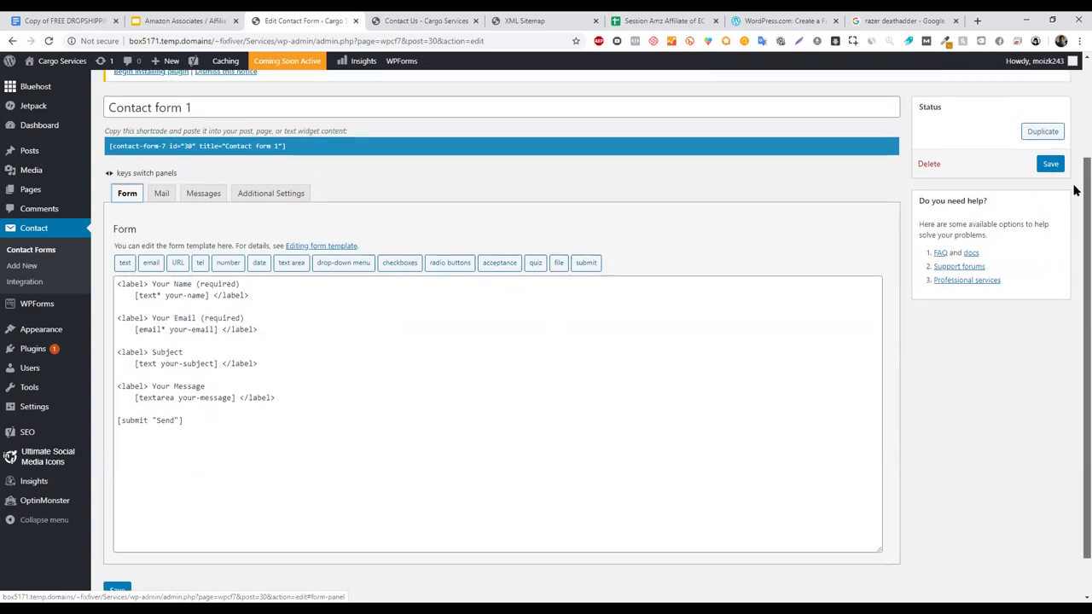
- Open the Additional Settings documentation, then come back to the form editor
click(266, 265)
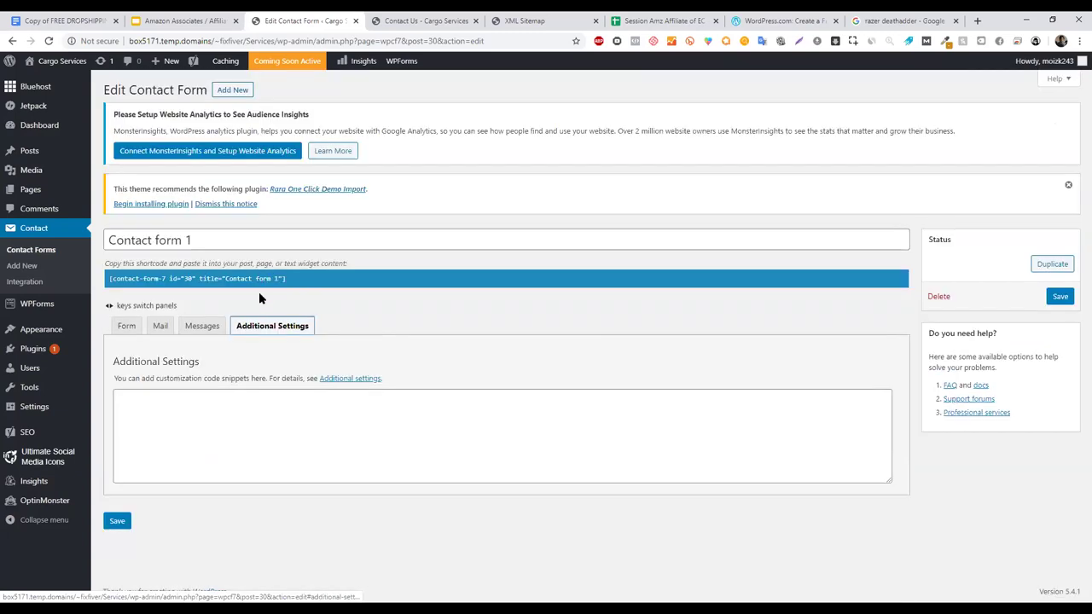
click(210, 328)
click(273, 328)
click(326, 379)
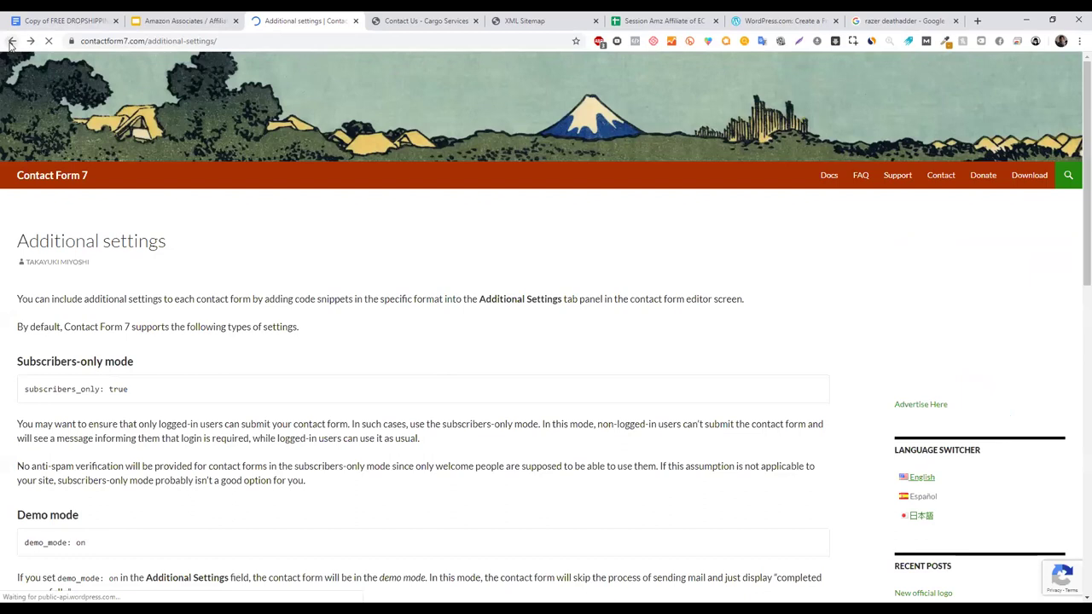
key(alt+Left)
- Review the Mail and Messages settings, then switch to the published Contact Us page
click(161, 326)
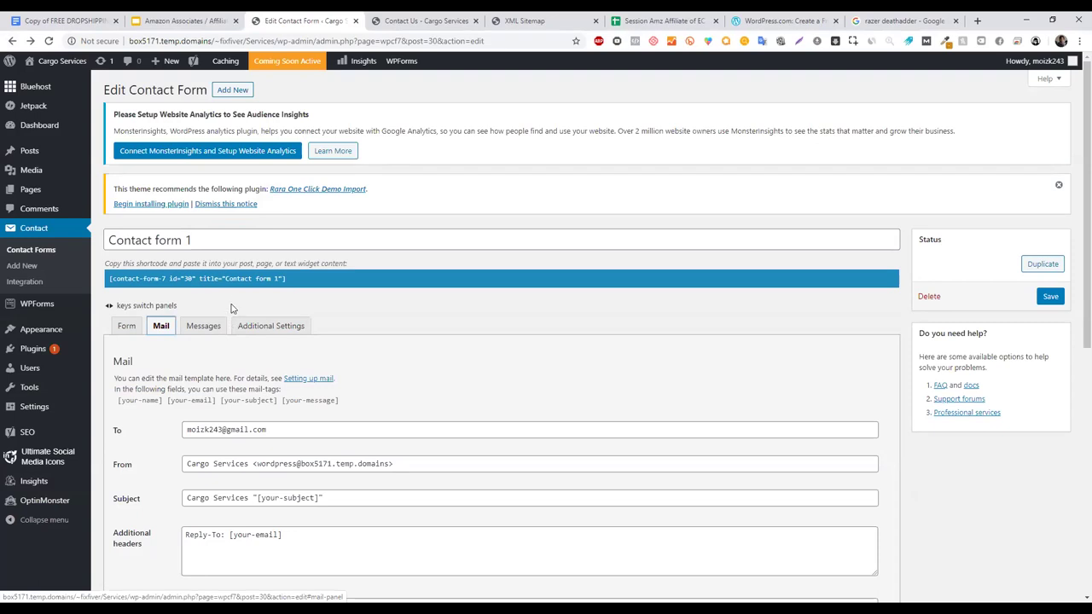
drag(1075, 246, 396, 271)
click(126, 326)
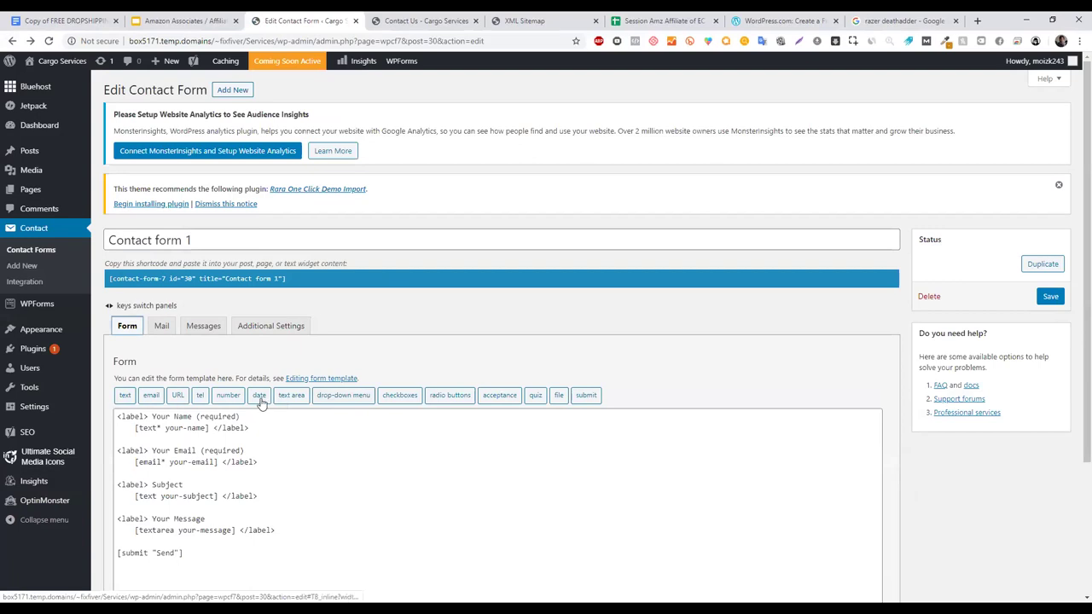
click(162, 328)
click(204, 326)
click(162, 325)
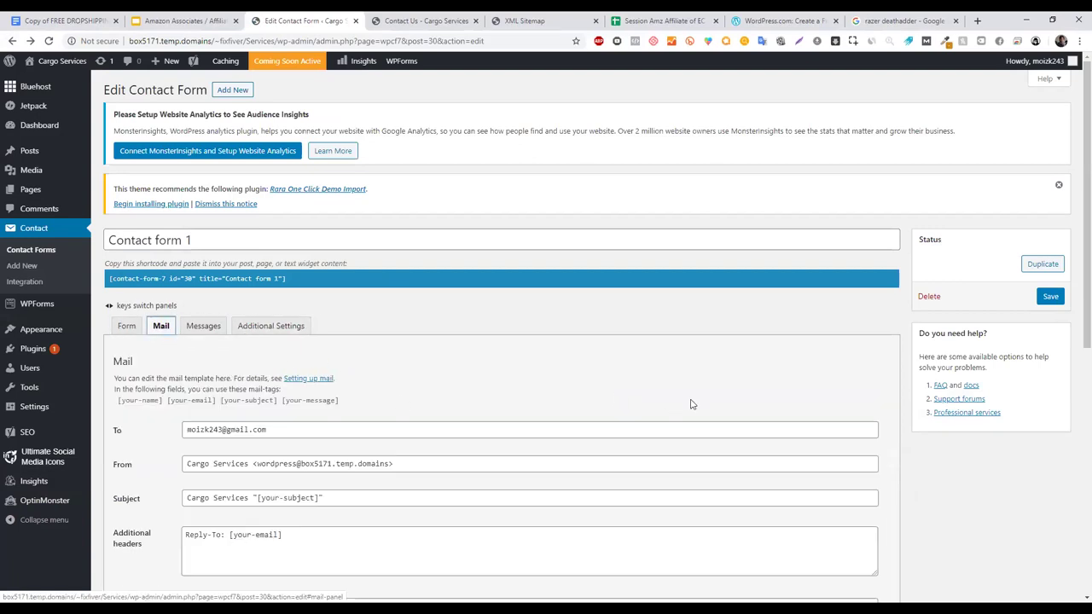
drag(1075, 232, 944, 288)
click(211, 230)
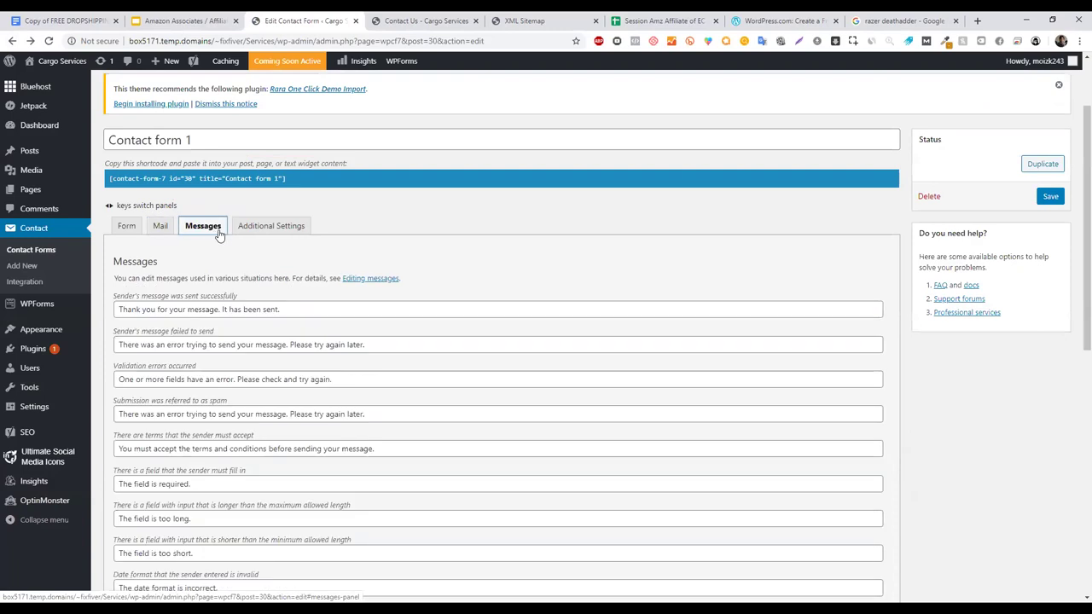
drag(1075, 275, 1074, 418)
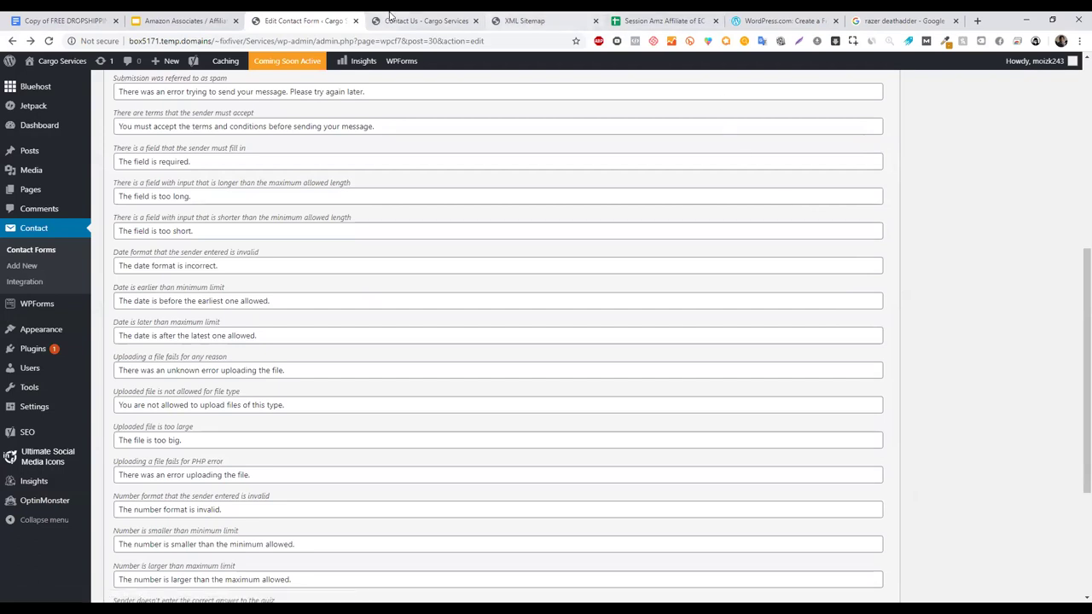
click(425, 21)
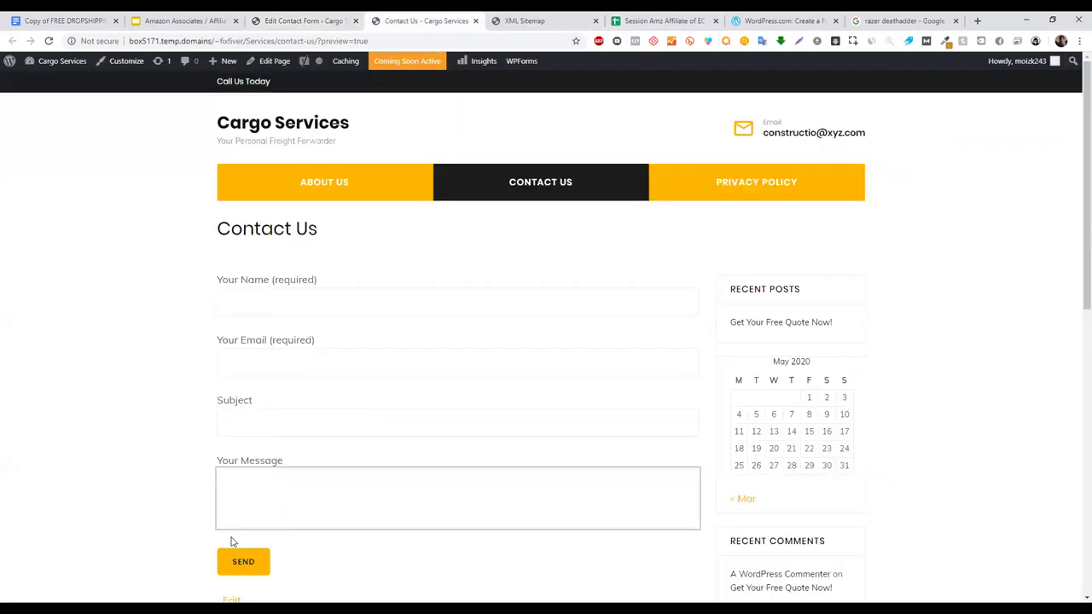
- Leave the live Contact Us page and return to the form's Messages panel
click(236, 539)
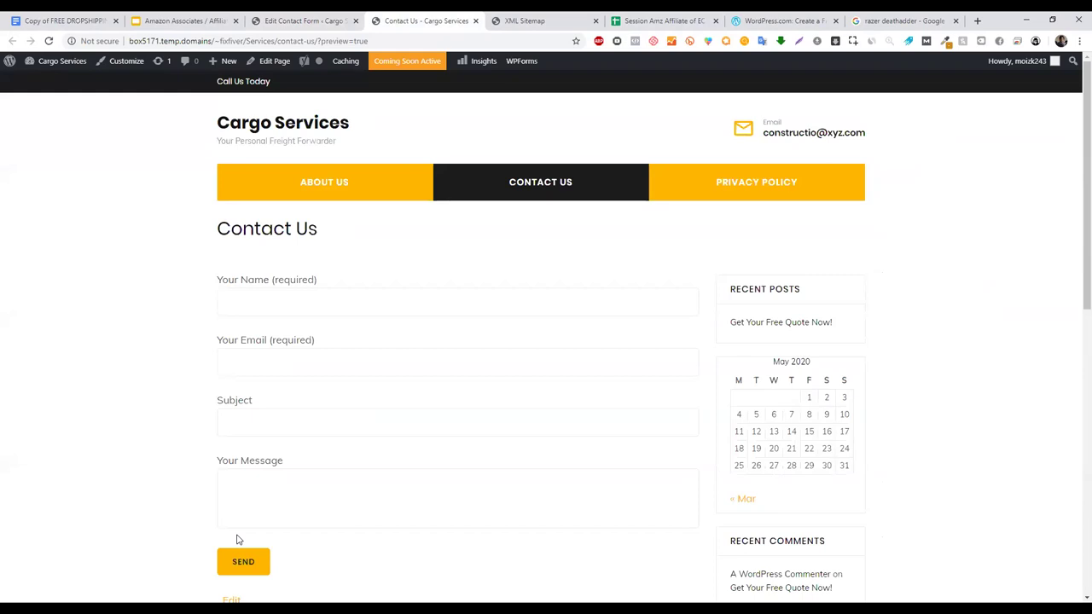
click(298, 20)
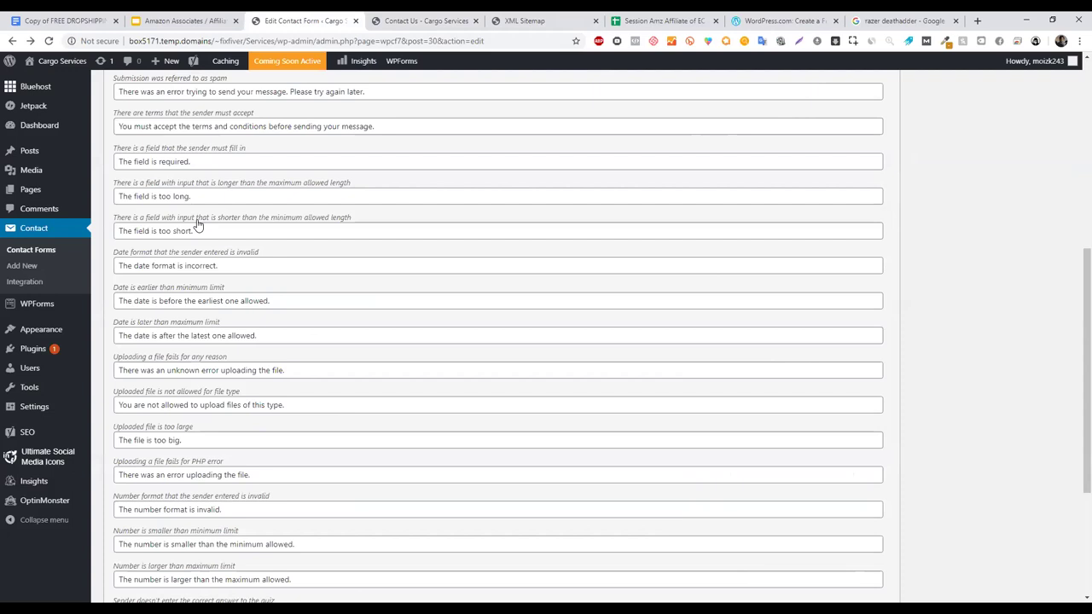
- Check the Form template and Mail tabs, then go to Contact Form 7's Integration page
scroll(1073, 341, up, 2)
scroll(305, 364, up, 3)
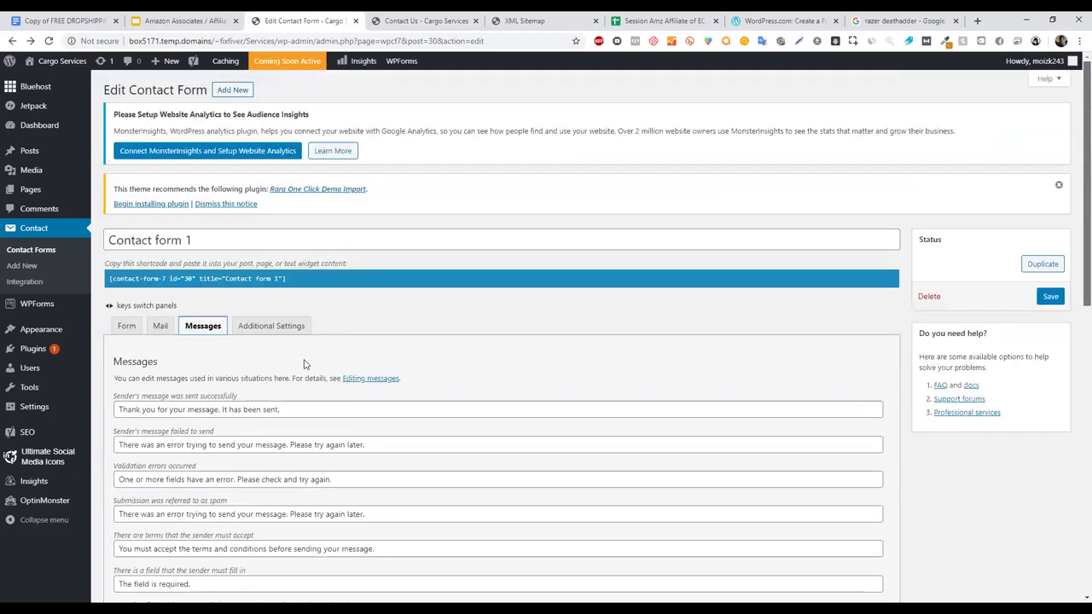
click(269, 329)
click(192, 326)
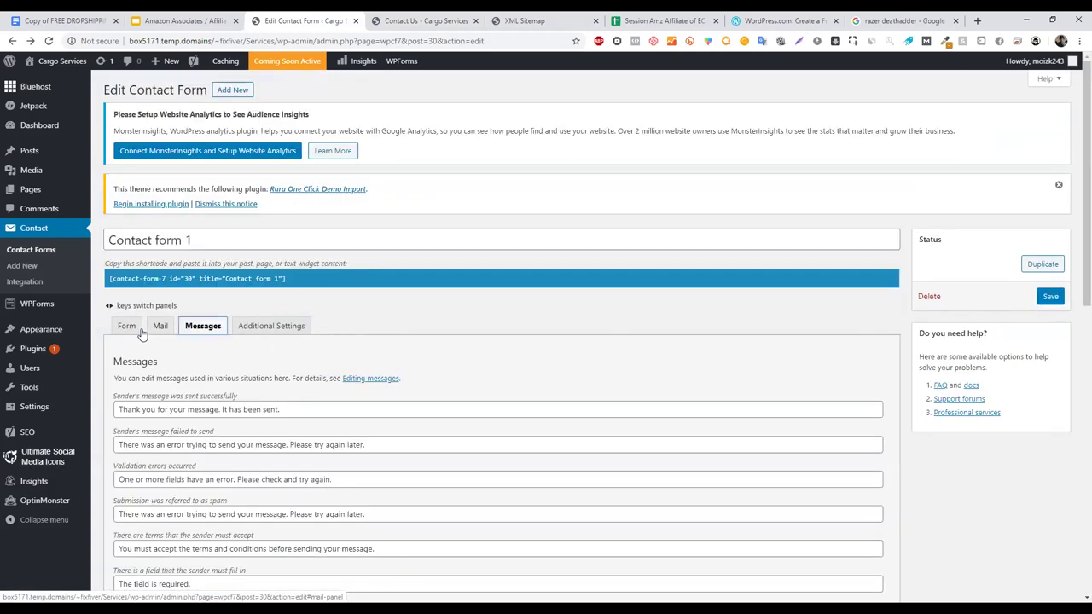
key(Left)
key(Left)
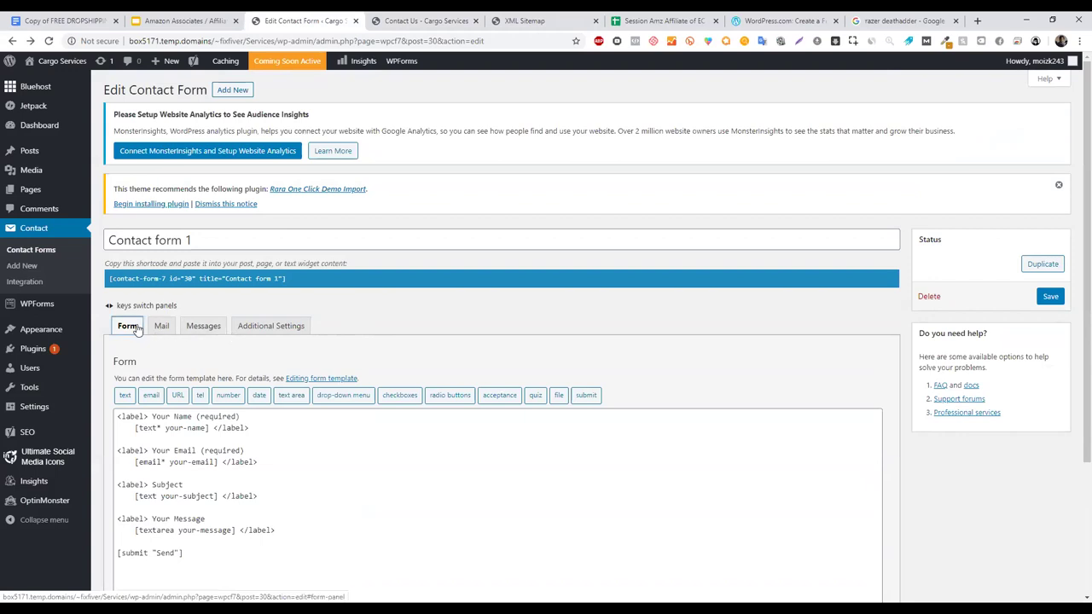
click(162, 327)
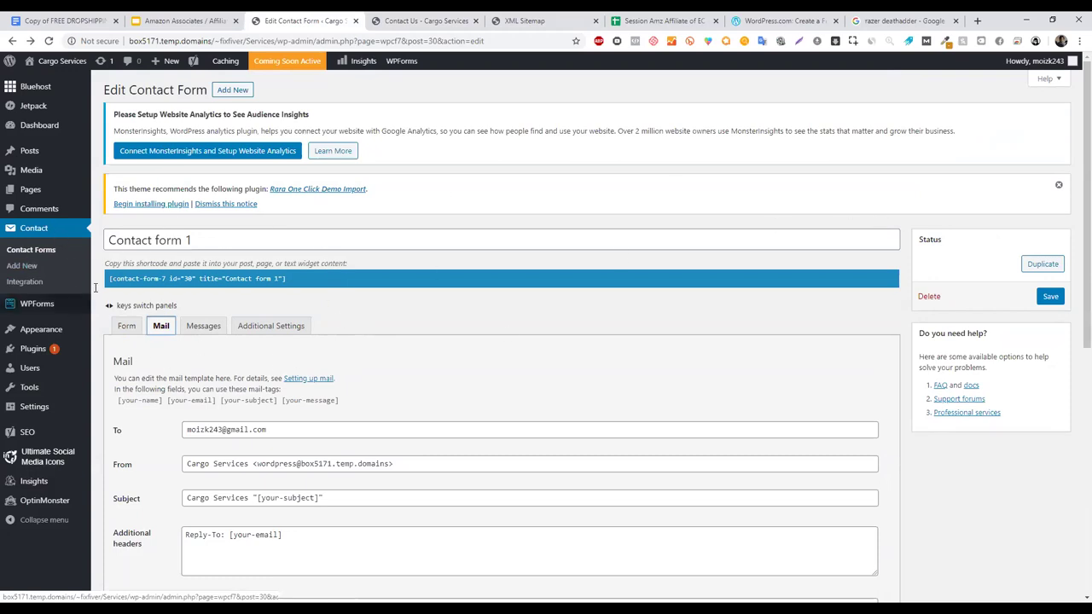
click(64, 282)
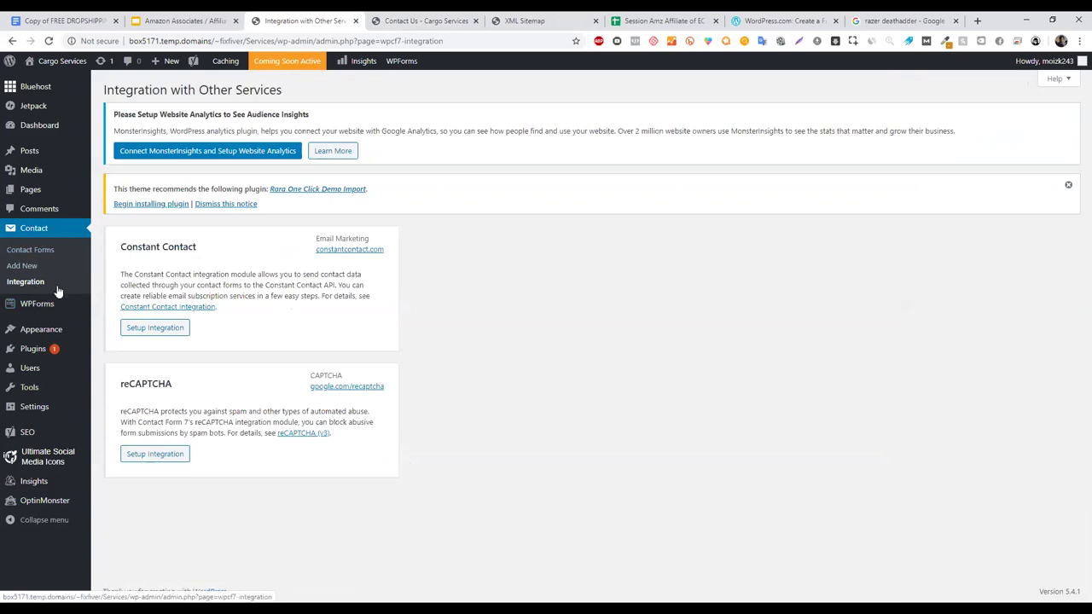
- Start reCAPTCHA integration setup at the Site Key field and open the reCAPTCHA (v3) guide
click(162, 457)
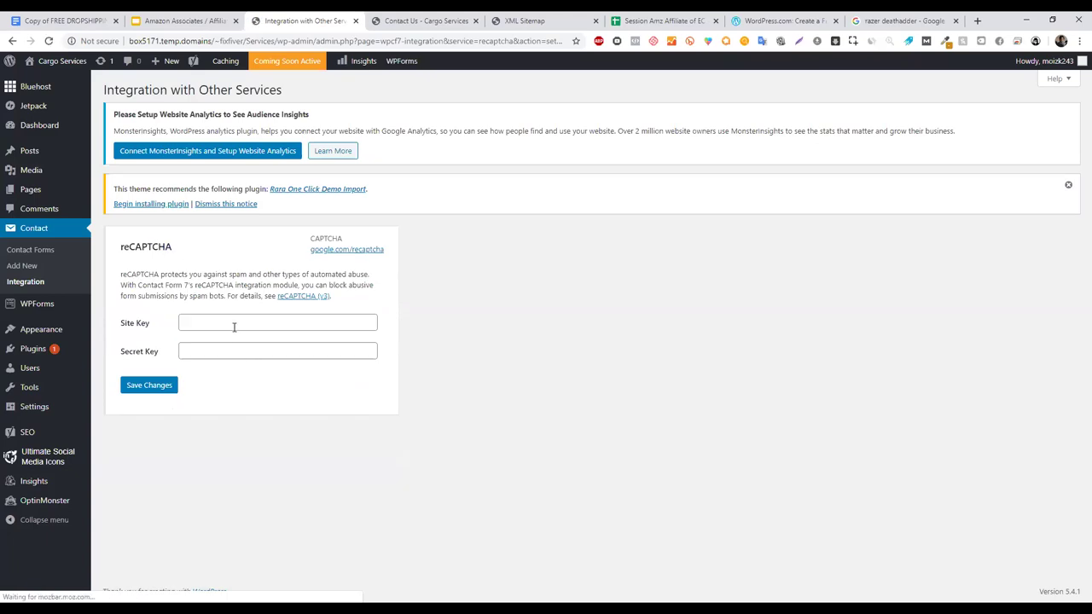
click(241, 321)
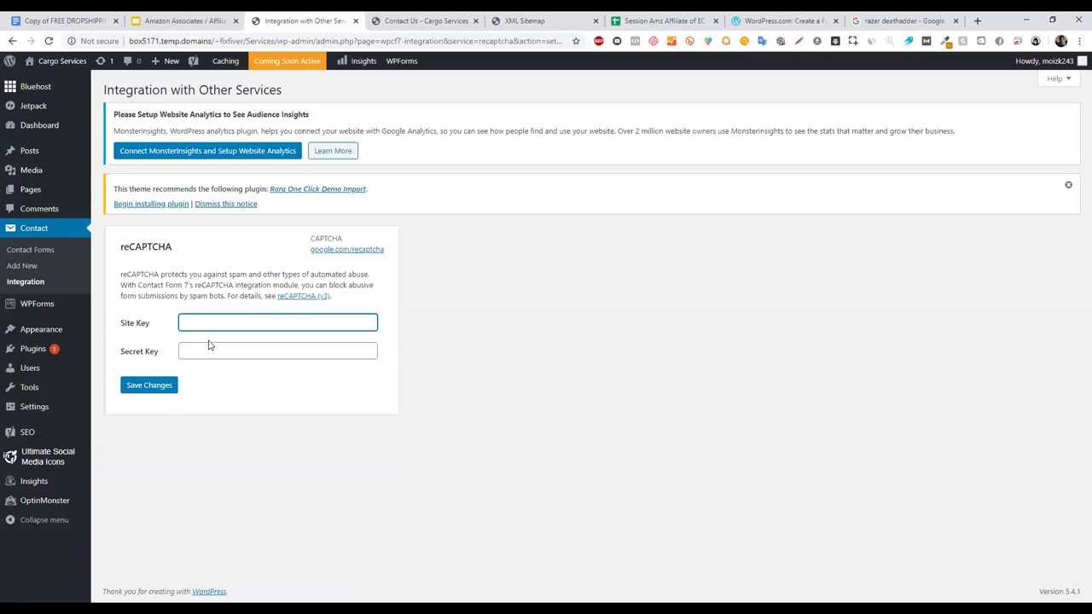
click(300, 297)
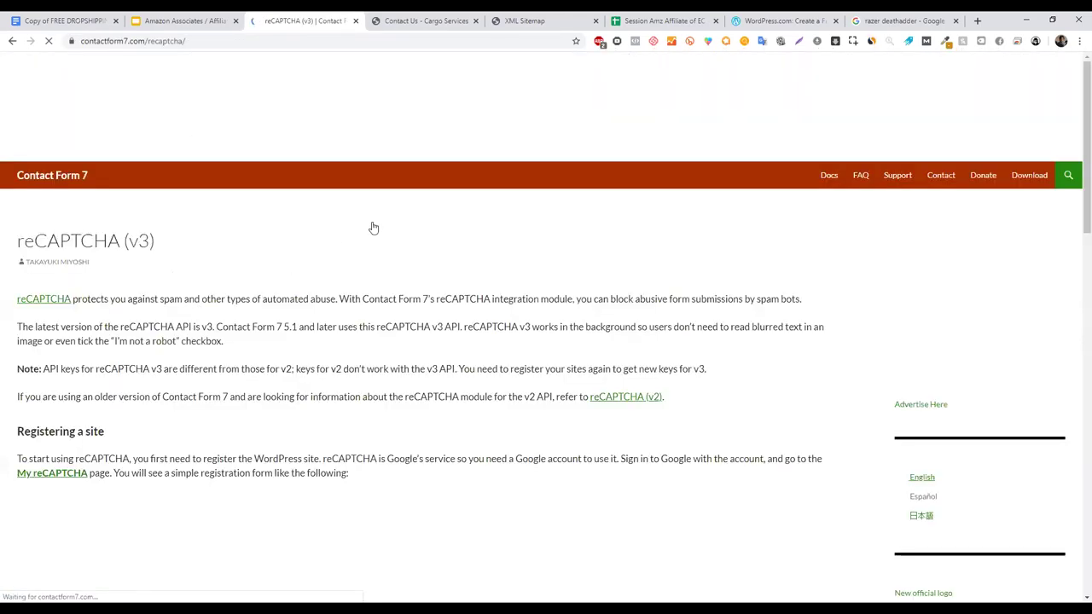
- Glance at the course slides, then reopen the reCAPTCHA (v3) guide from the WordPress Integration page
scroll(1073, 264, down, 1)
scroll(799, 139, up, 1)
click(181, 16)
click(299, 20)
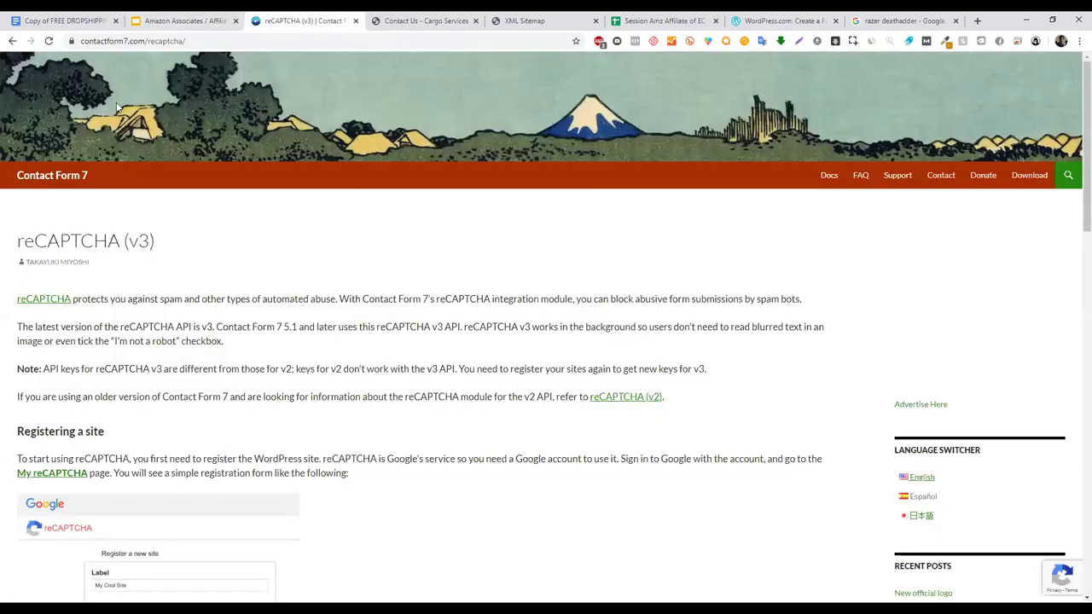
click(12, 40)
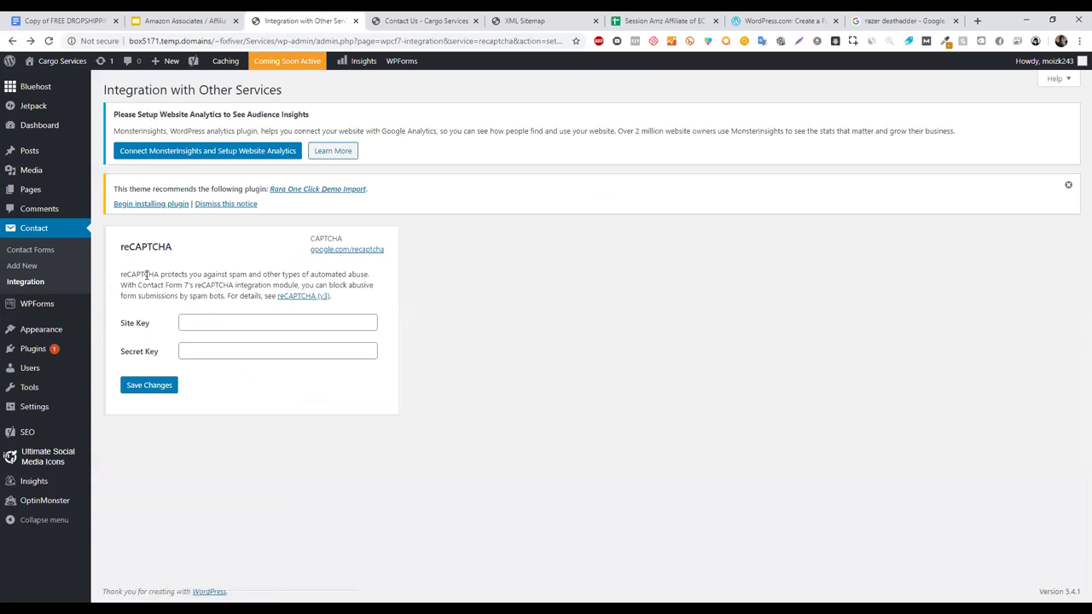
click(287, 300)
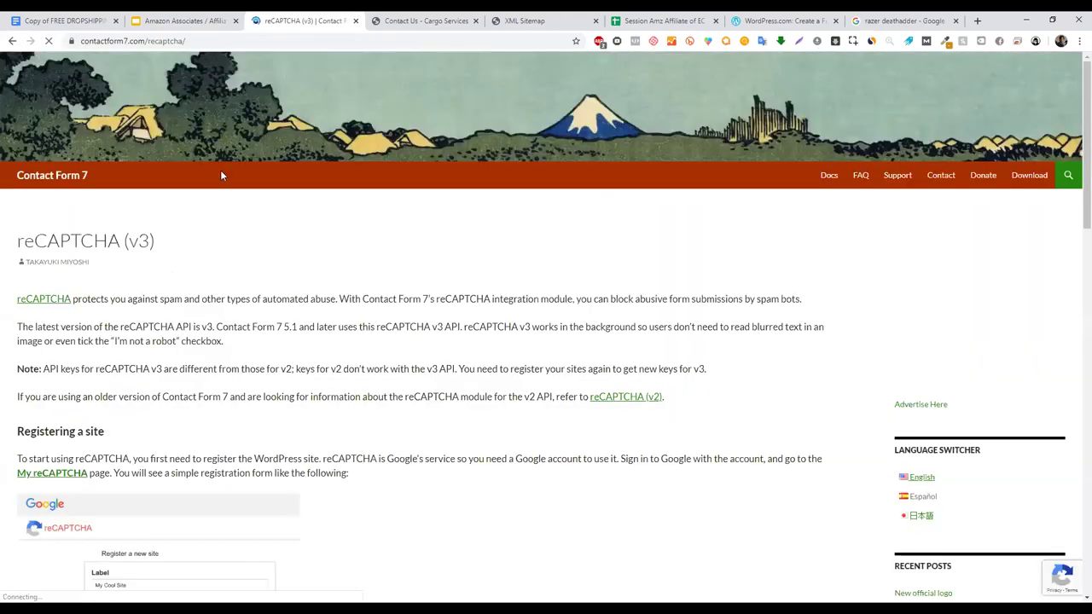
- Scroll the guide to the API keys screenshot and return to slide 136, 'Creating Contact Us Page'
scroll(1075, 188, down, 5)
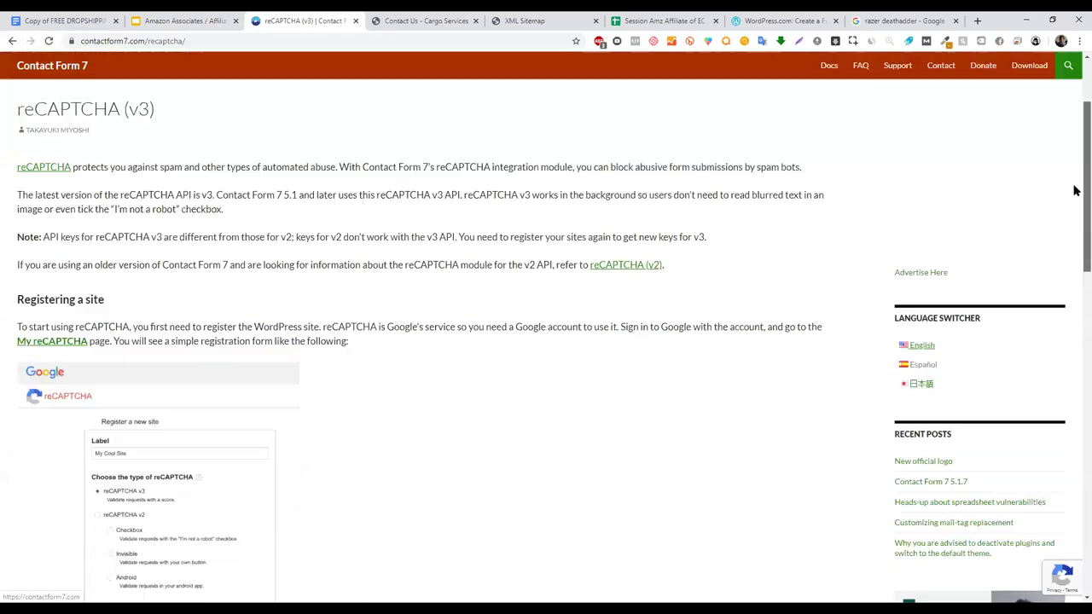
drag(1075, 189, 1075, 302)
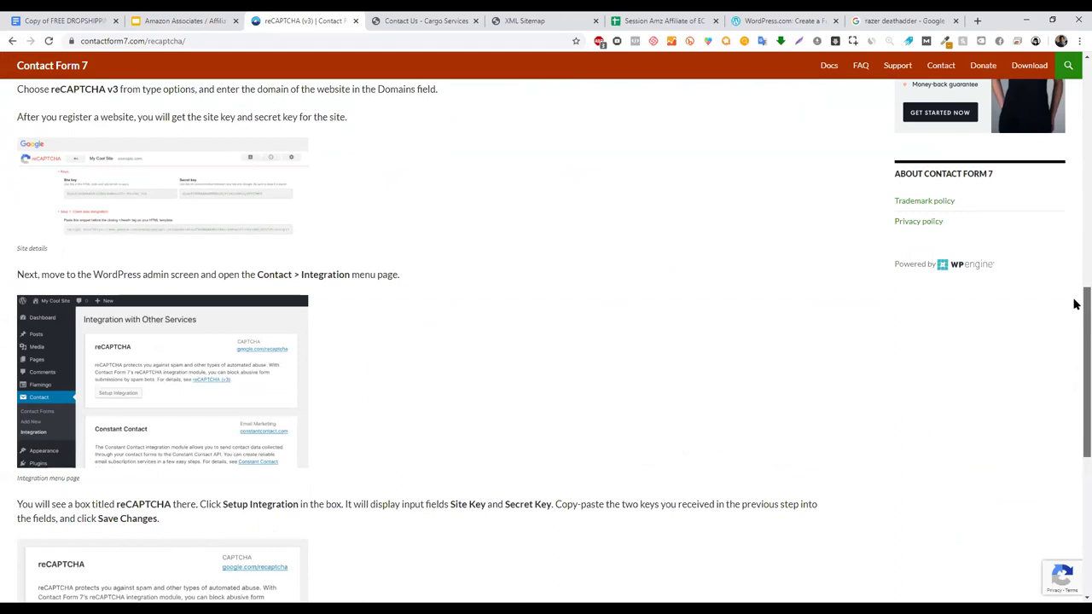
drag(1075, 302, 1075, 390)
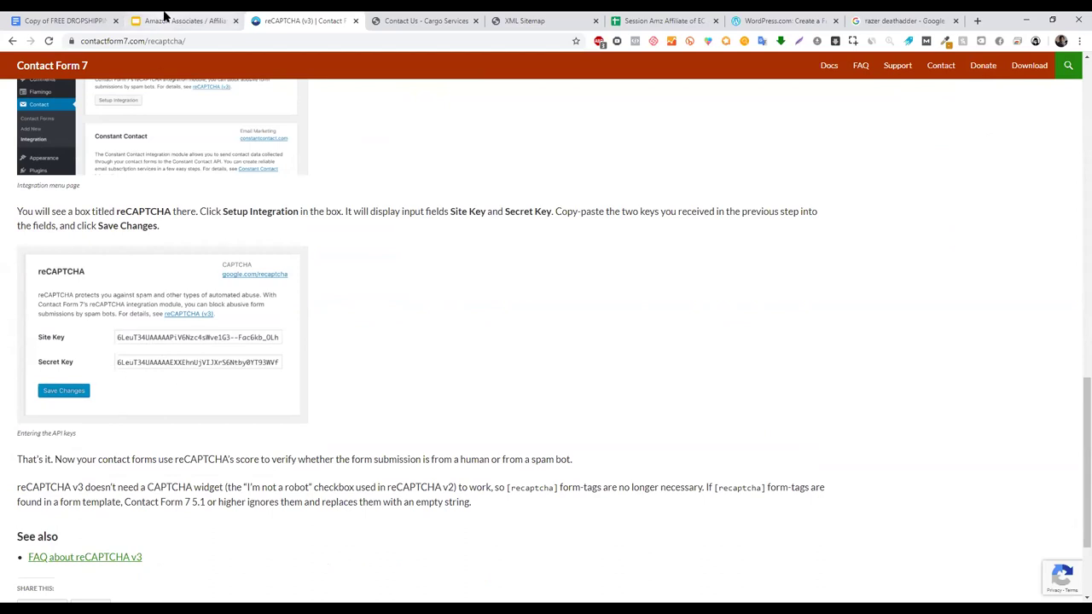
click(221, 17)
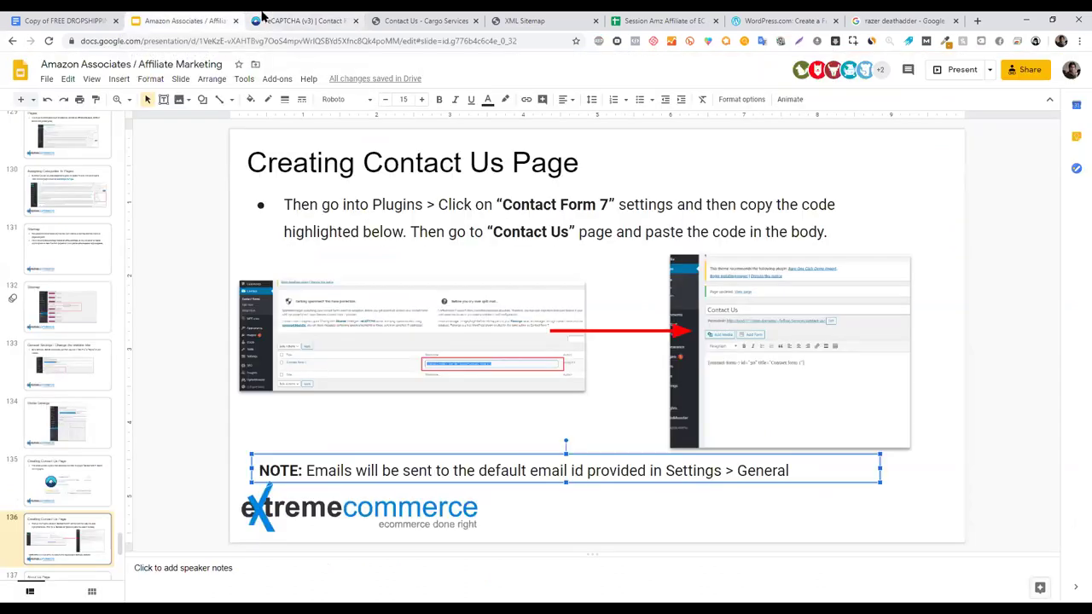
- Return to WordPress's reCAPTCHA setup showing the empty Site Key and Secret Key fields
click(290, 21)
click(11, 41)
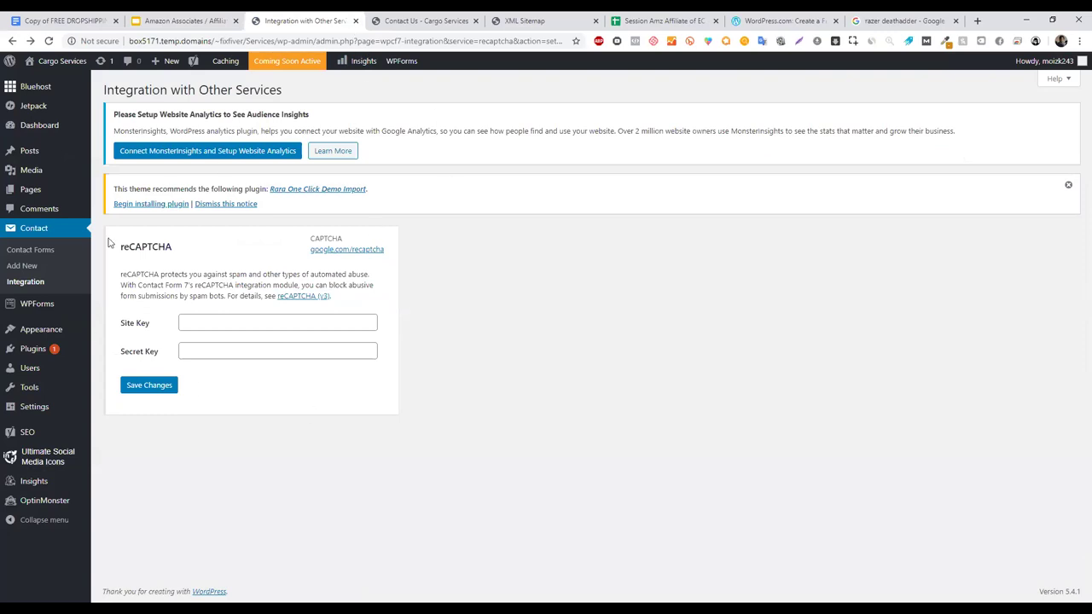
- Check the administration email in General Settings, then present the slides from slide 137, 'About Us Page'
mouse_move(57, 412)
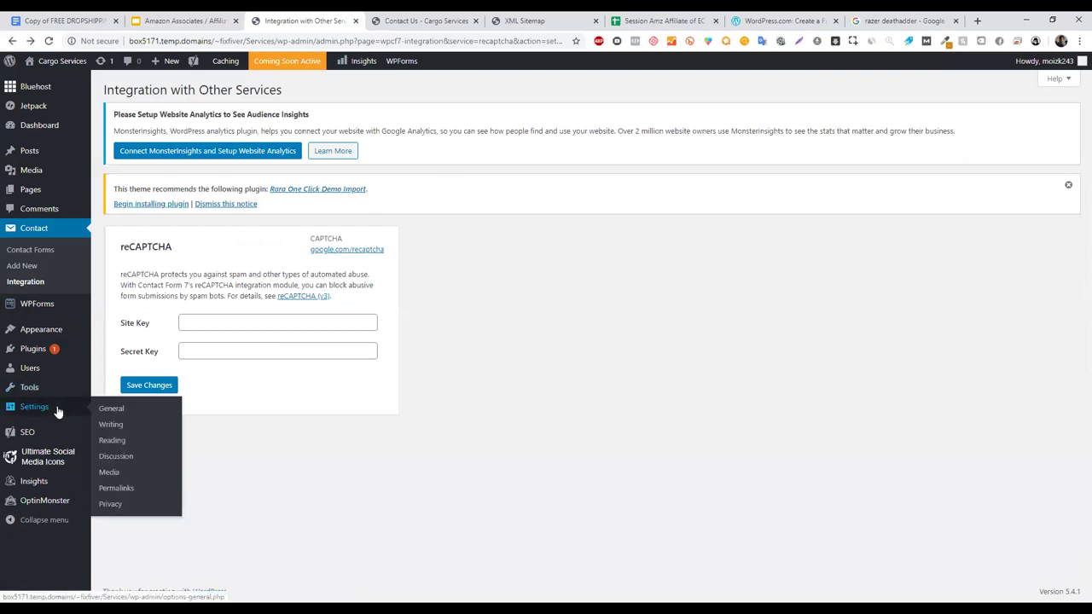
click(111, 411)
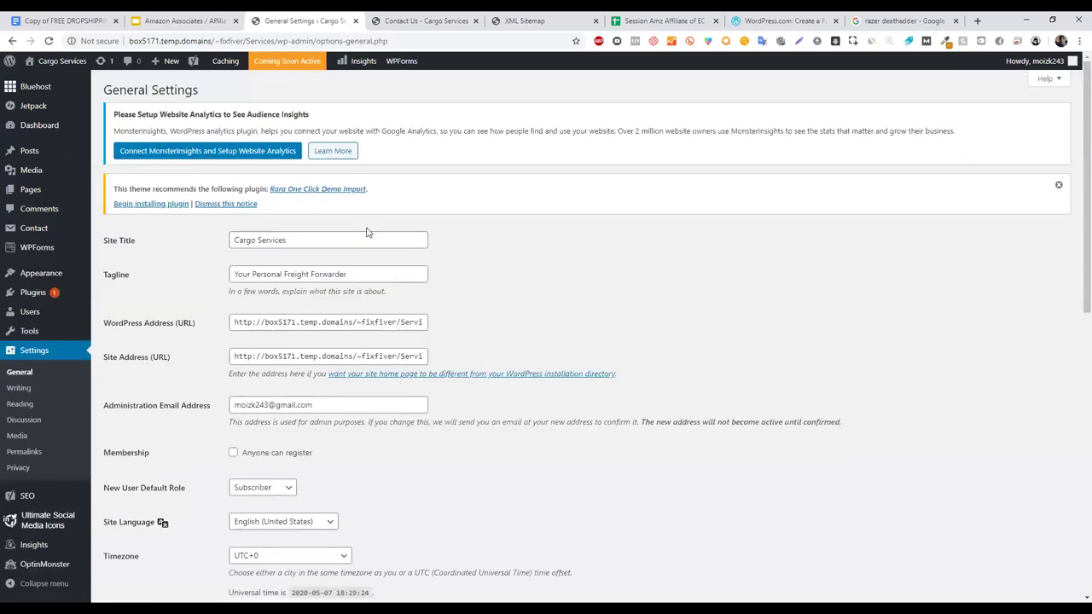
click(187, 21)
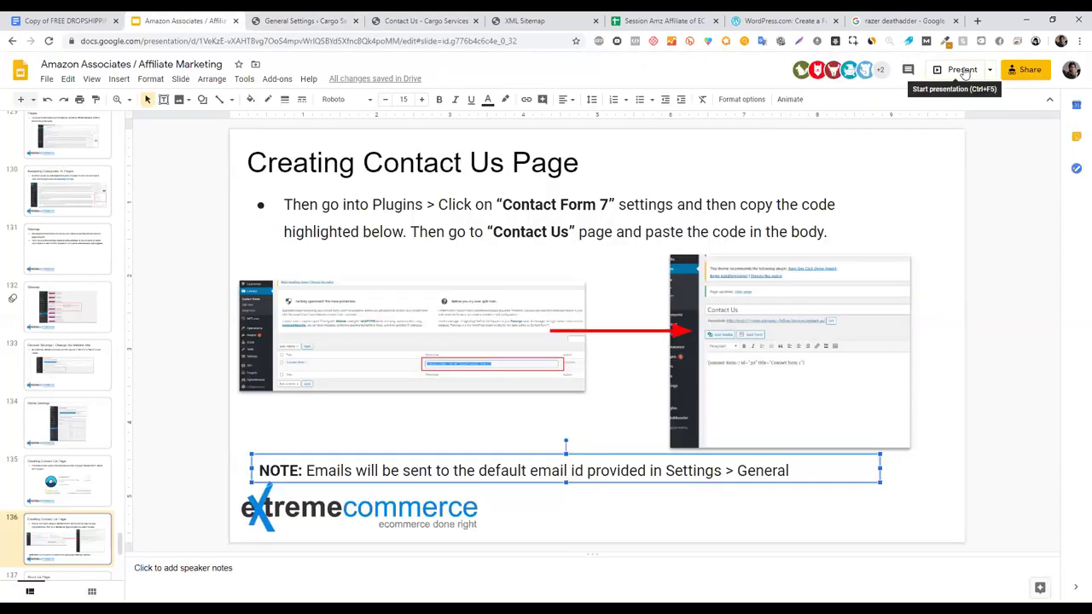
click(962, 70)
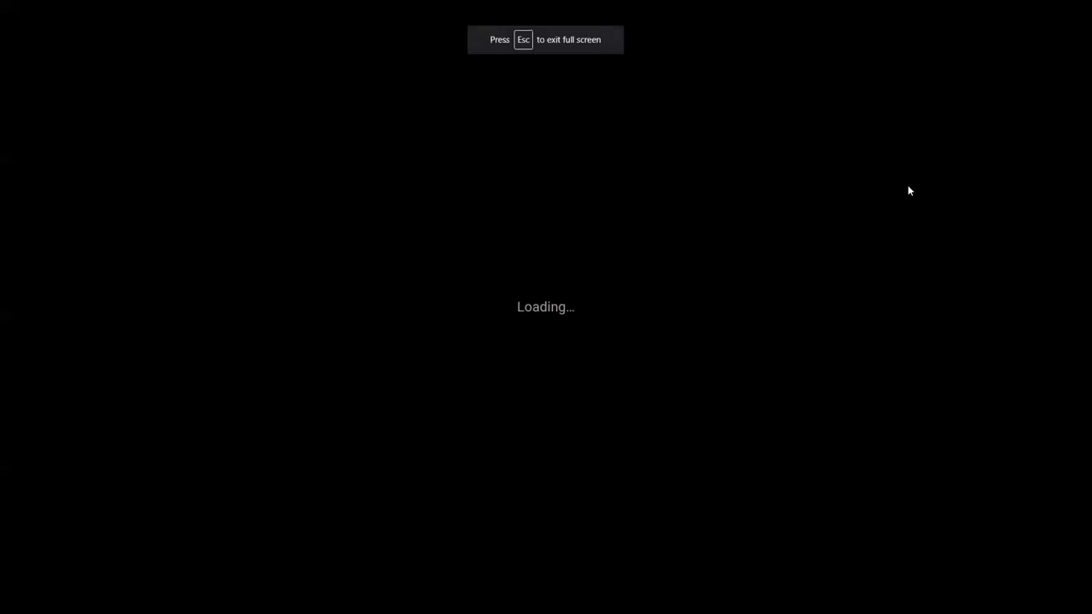
key(Right)
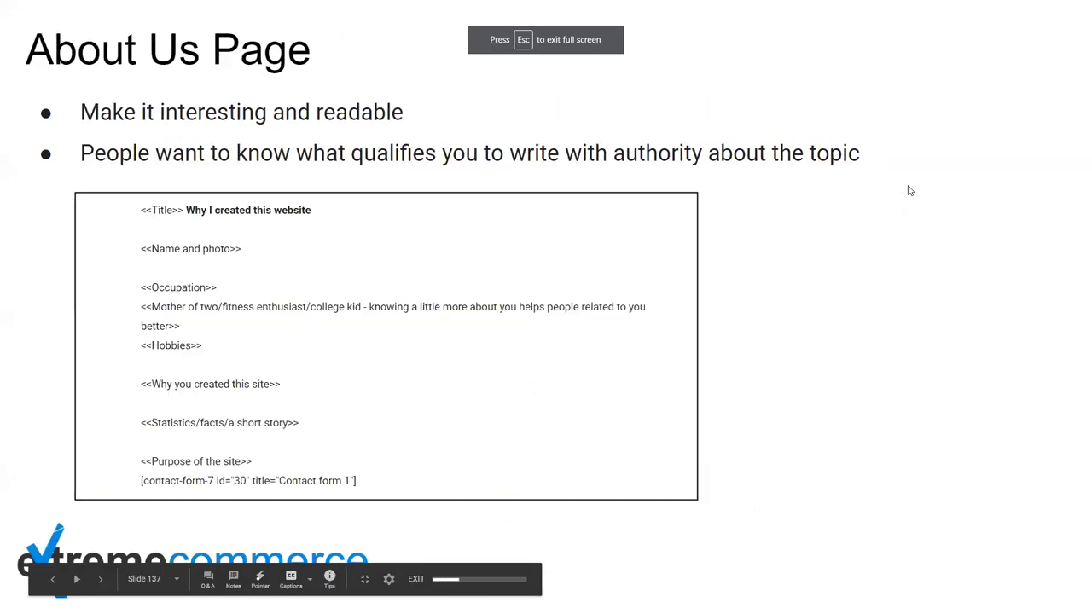
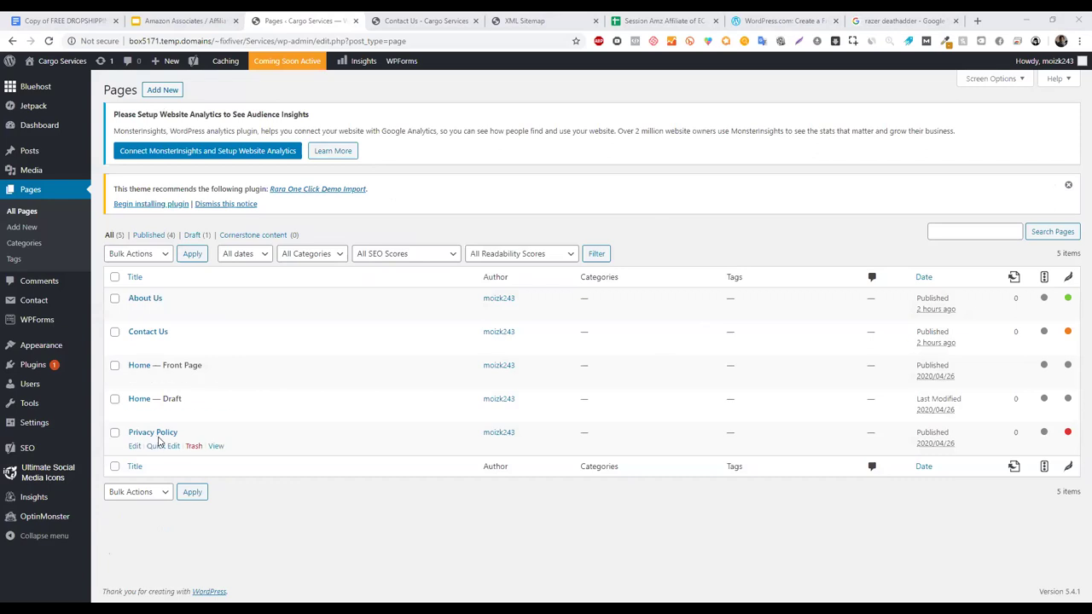
- Open the About Us page in the editor and launch its preview in a new tab
click(144, 302)
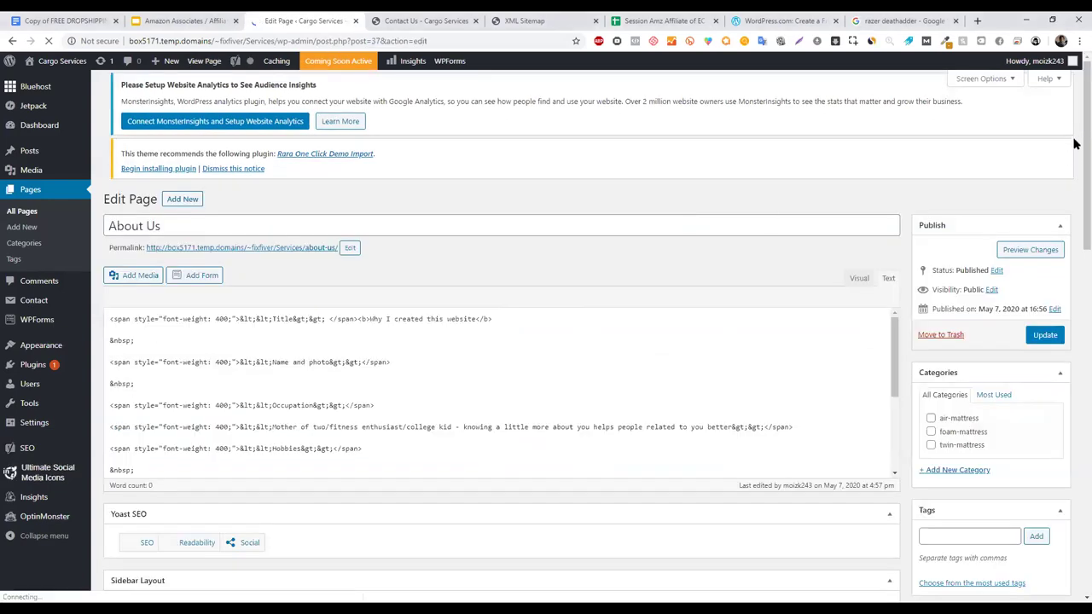
scroll(490, 196, down, 2)
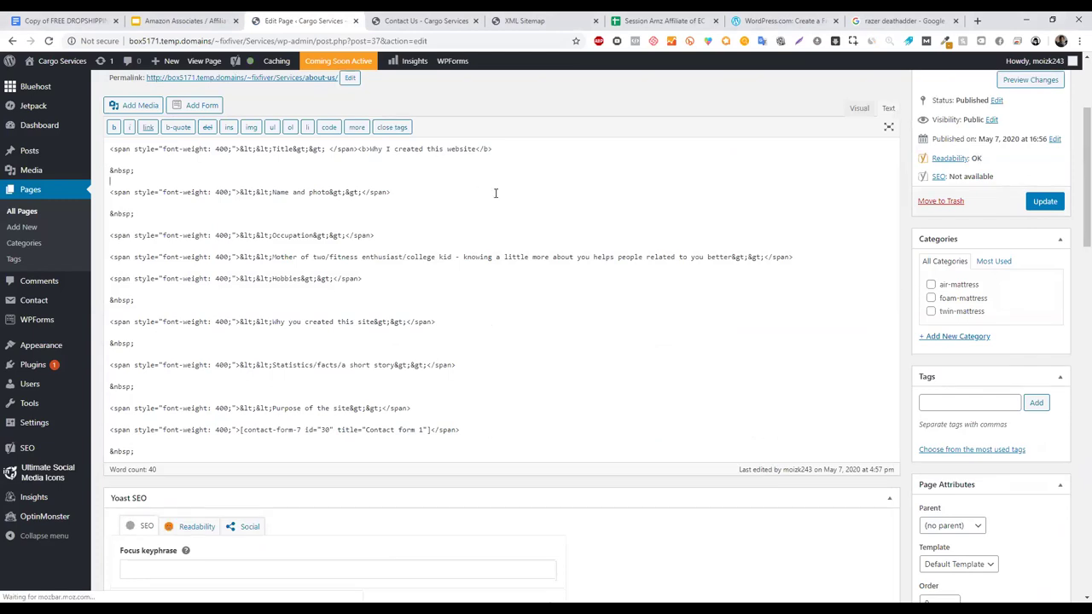
scroll(1076, 162, up, 2)
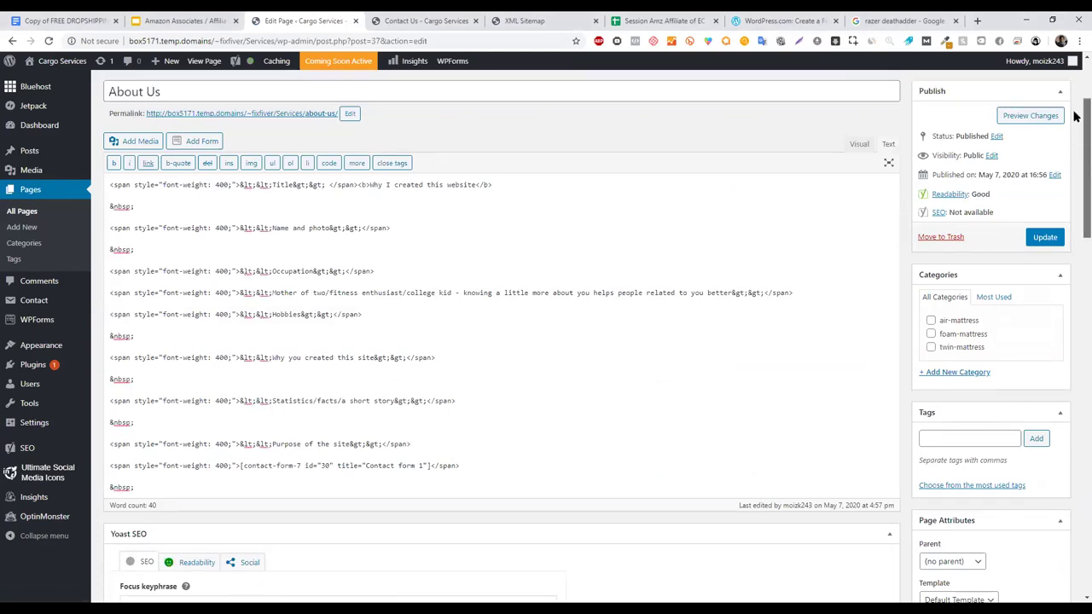
right_click(1033, 263)
click(1036, 271)
- Scroll the About Us preview down to the contact form and back, then return to the editor
click(495, 17)
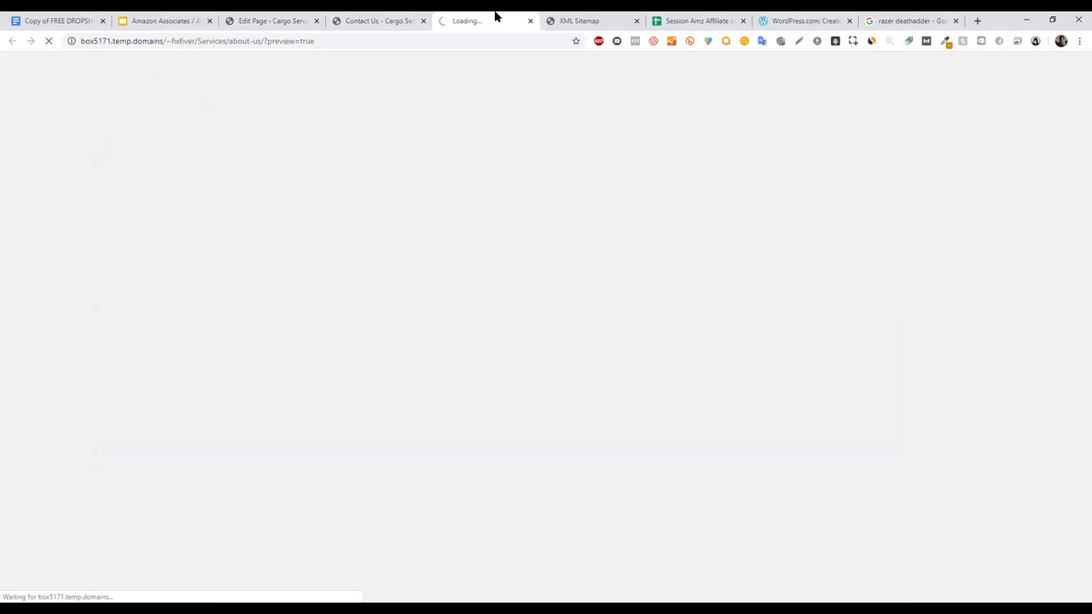
drag(495, 17, 375, 21)
middle_click(205, 250)
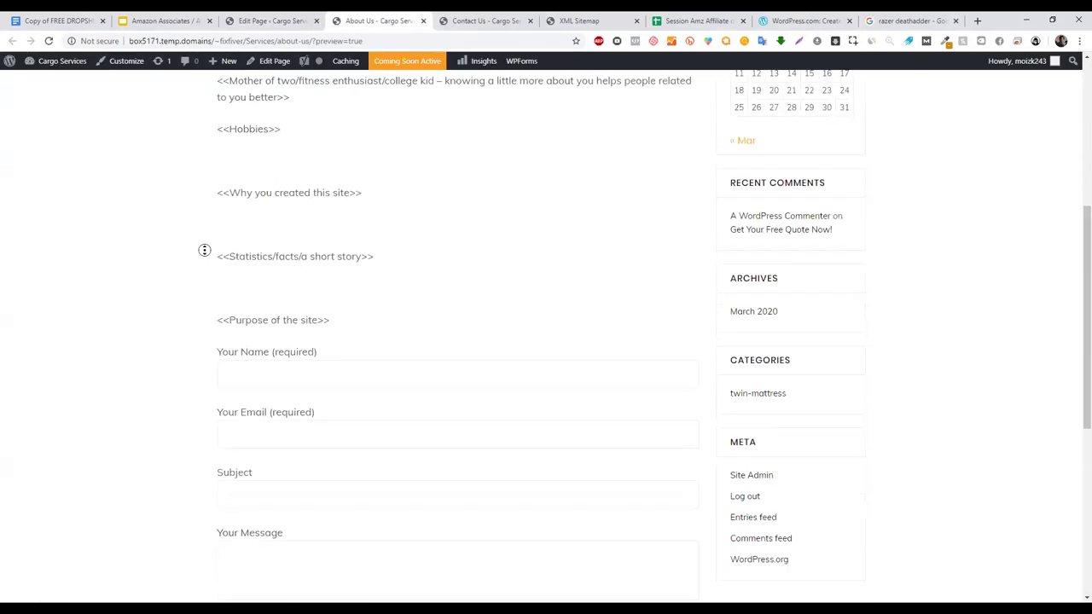
click(203, 293)
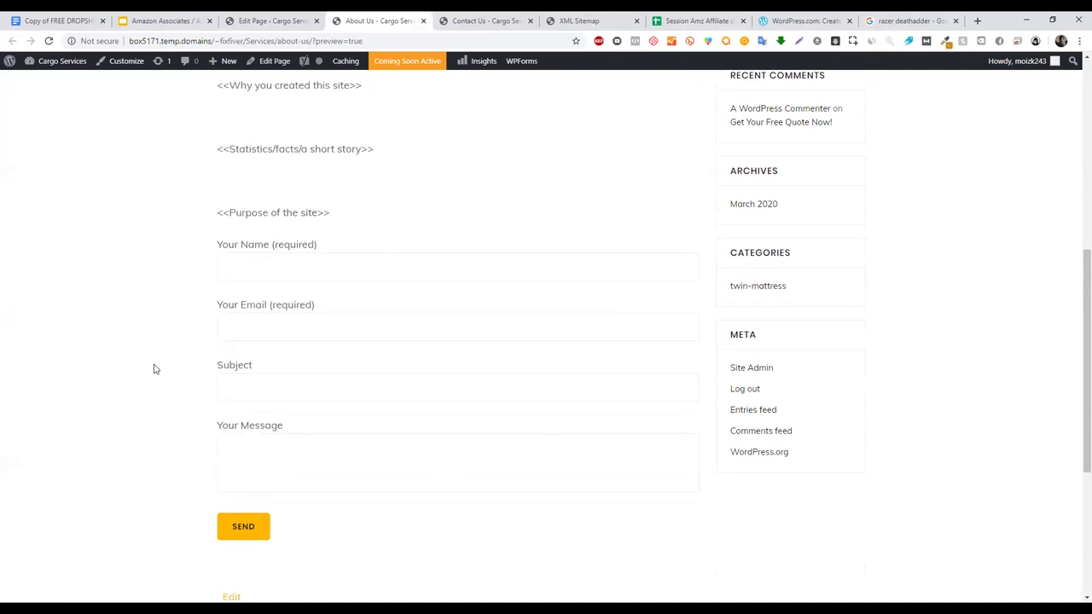
middle_click(175, 401)
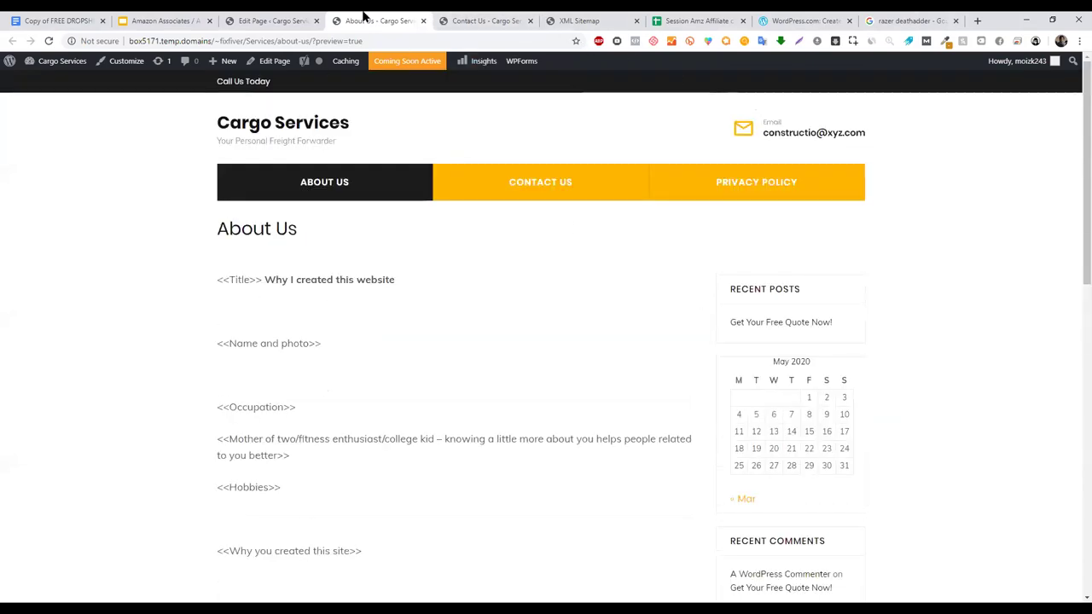
click(319, 16)
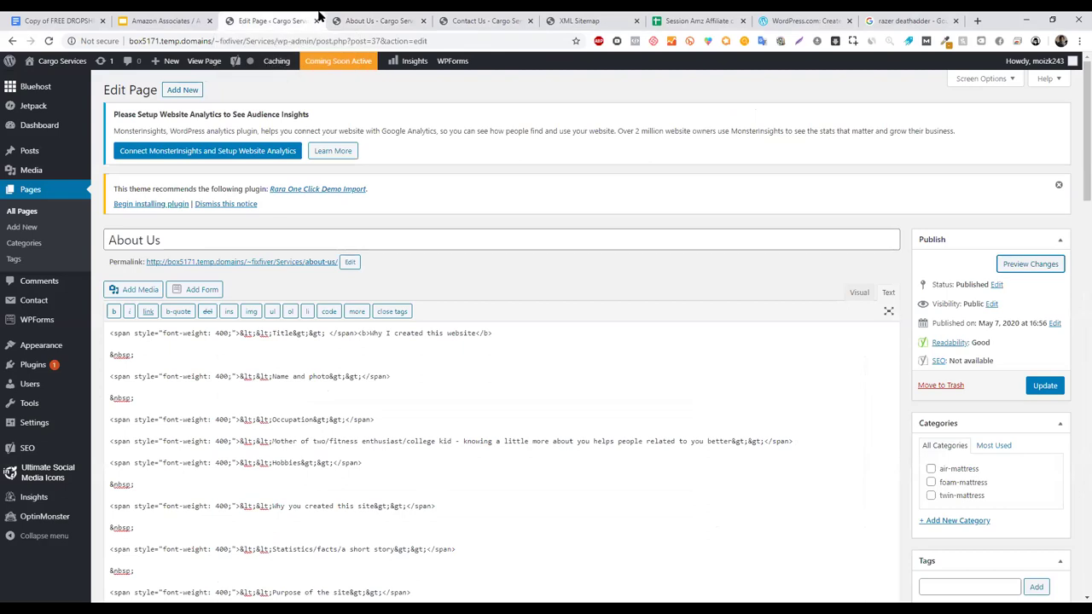
- Present the course slides, advance to the Privacy Policy Generation slide, and exit to its privacypolicyonline.com link
click(162, 20)
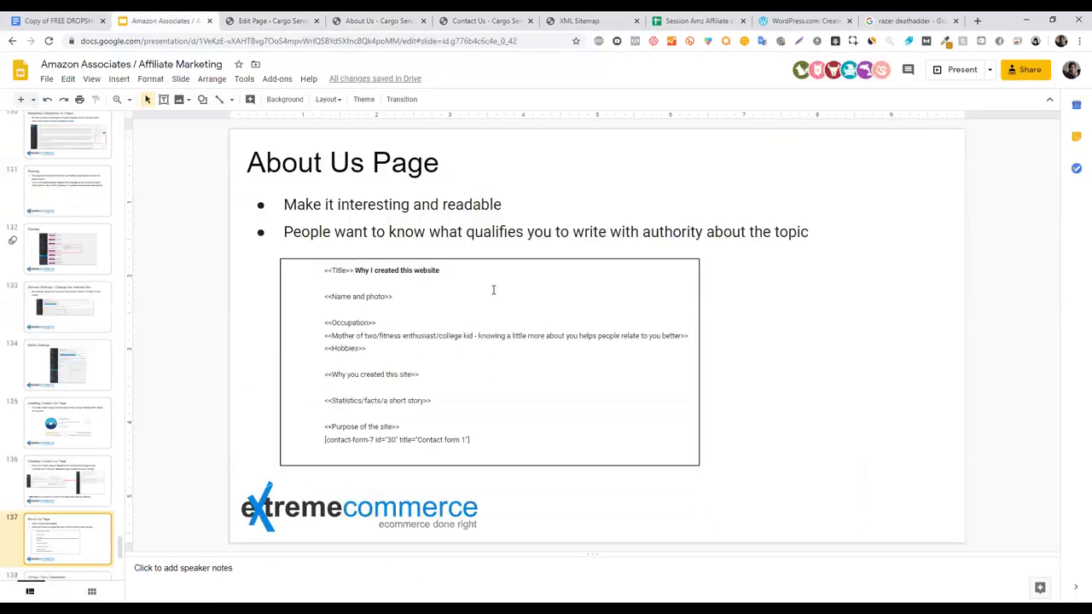
click(961, 70)
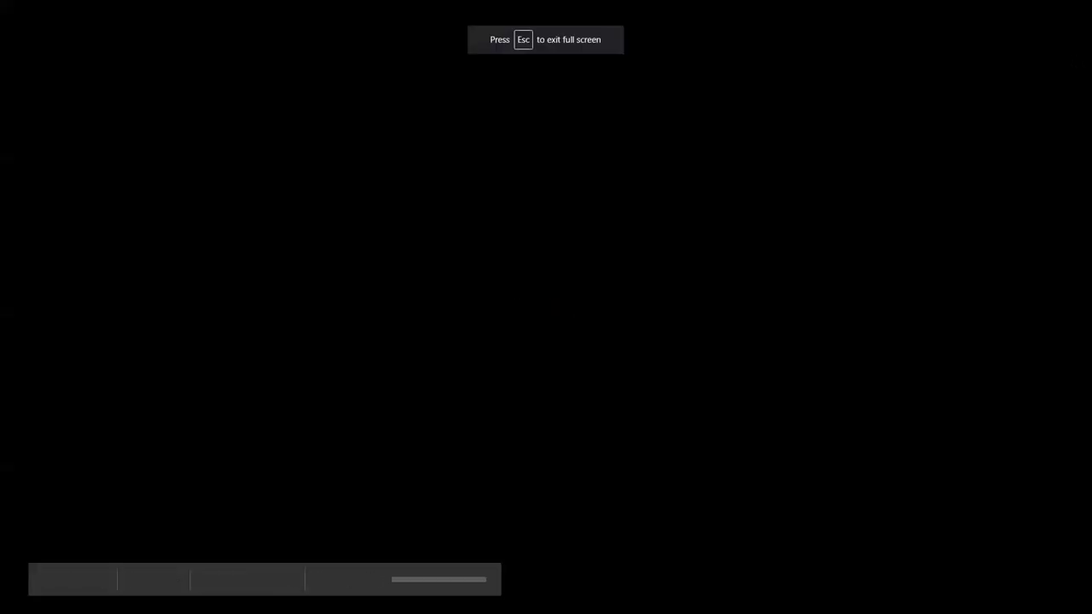
key(Right)
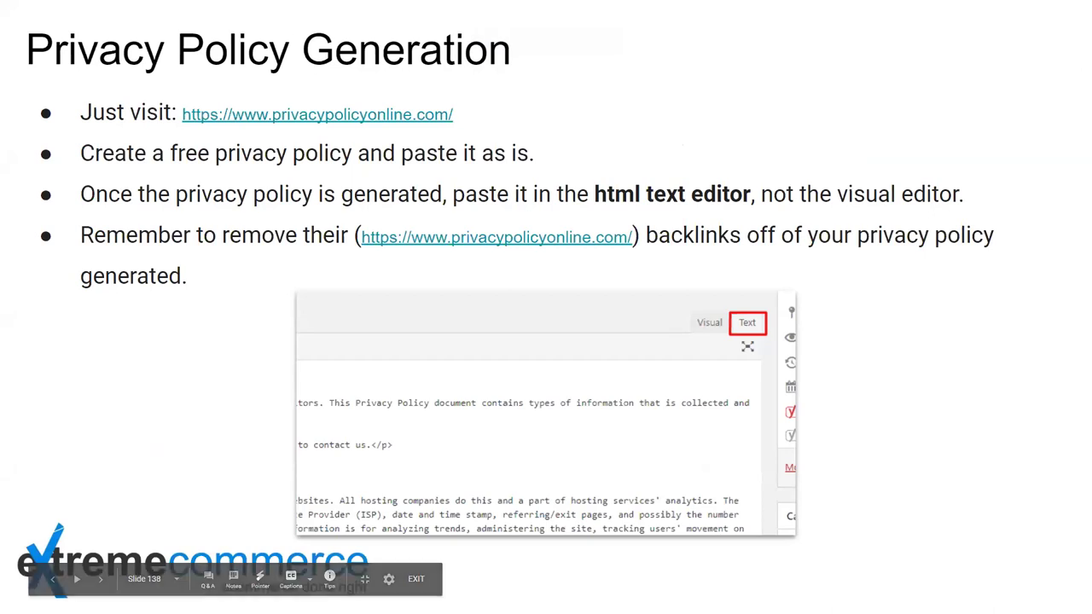
key(Escape)
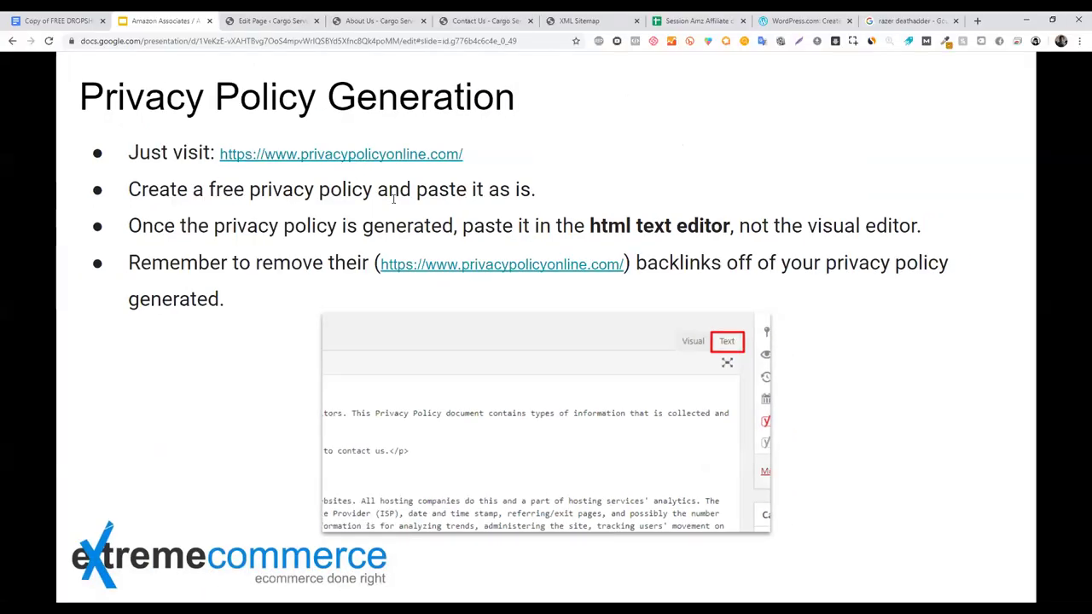
click(439, 206)
- Follow the privacypolicyonline.com link and correct its unreachable web address in the address bar
click(442, 239)
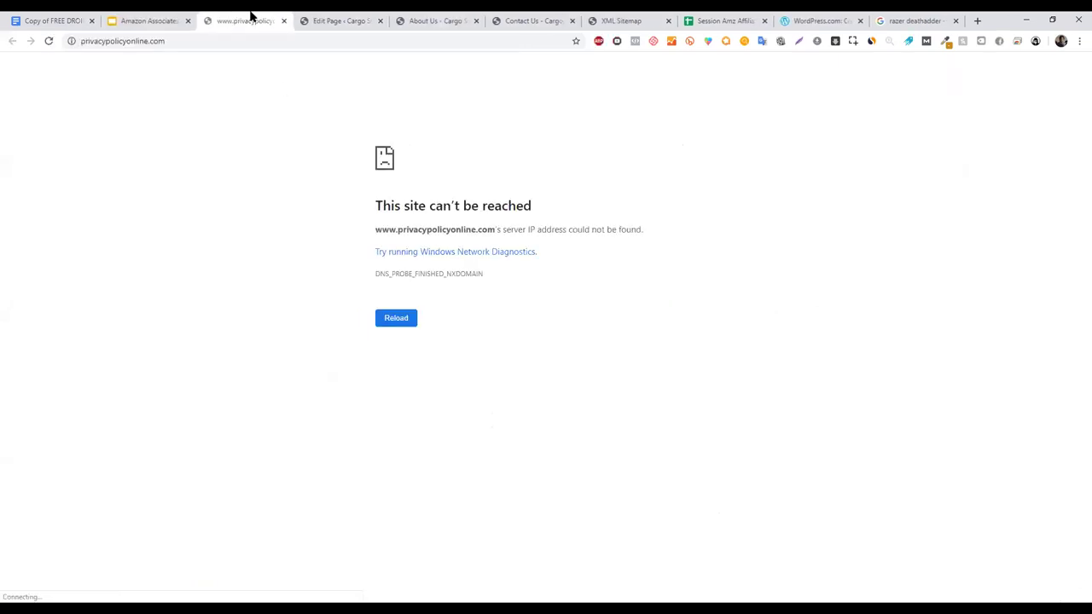
click(163, 41)
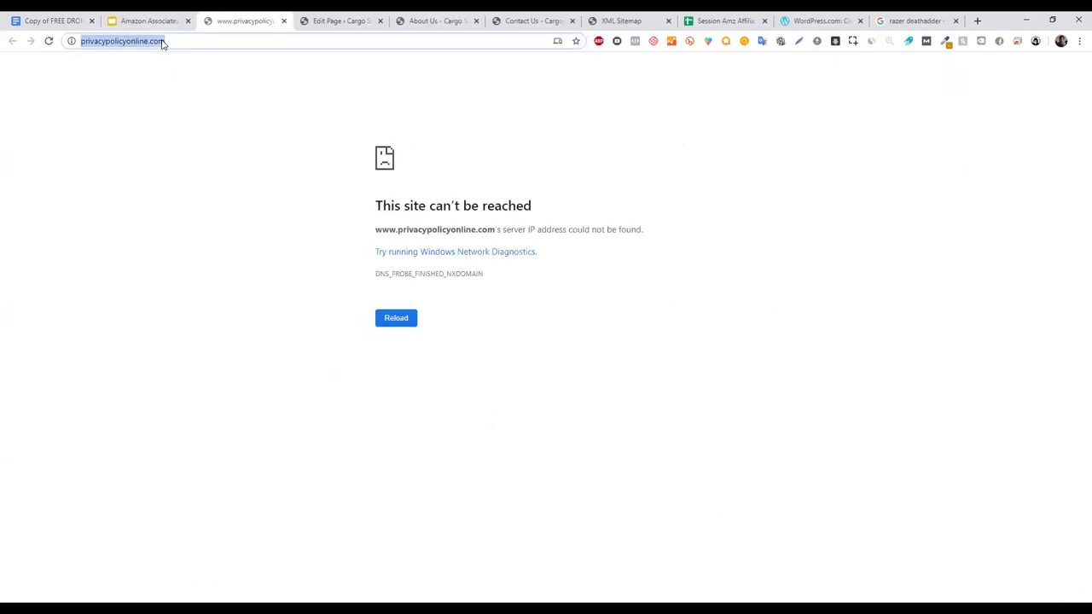
click(162, 40)
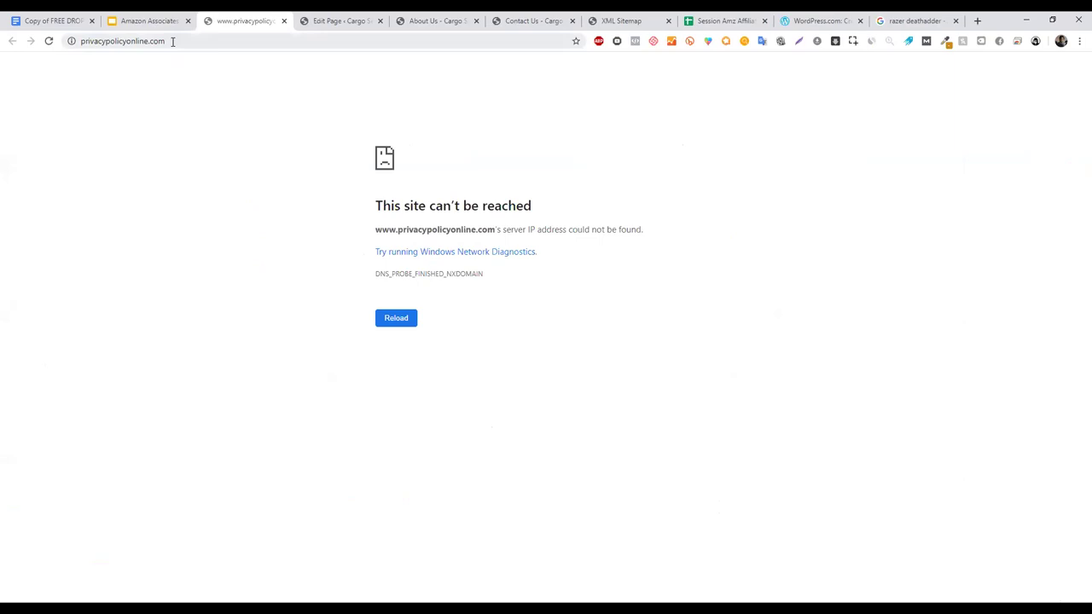
click(183, 41)
click(187, 41)
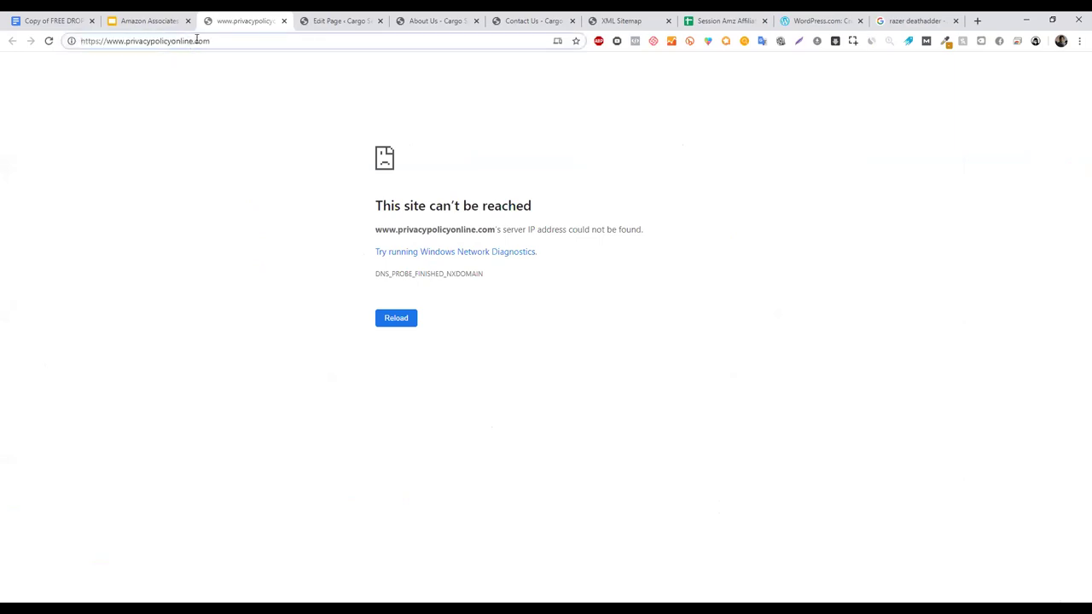
drag(193, 41, 232, 54)
key(BackSpace)
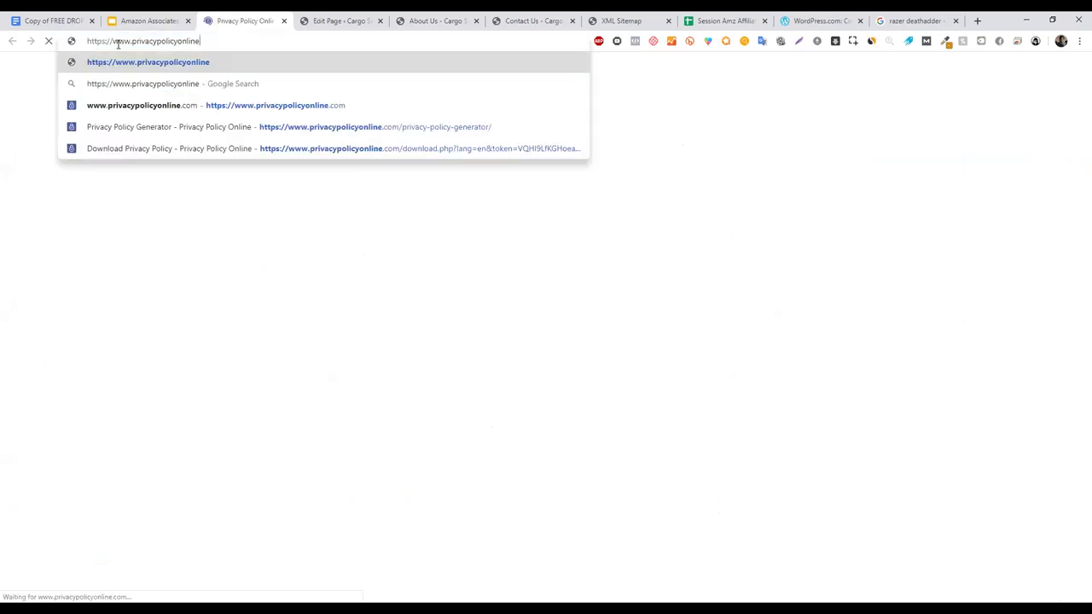
click(89, 197)
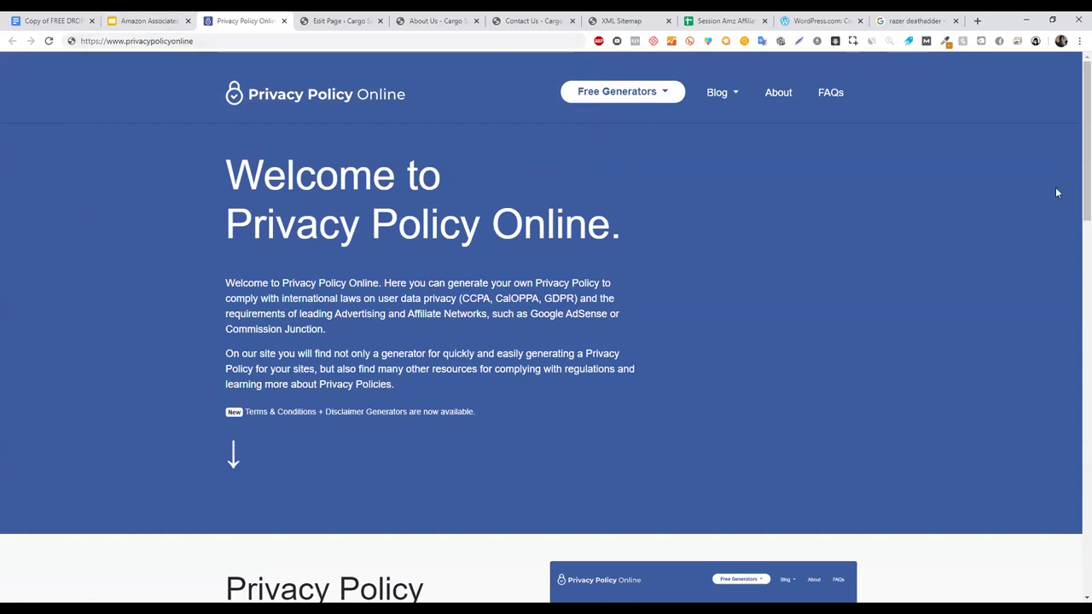
- Scroll the Privacy Policy Online homepage and choose Generate Privacy Policy
drag(1087, 127, 1061, 256)
click(1076, 162)
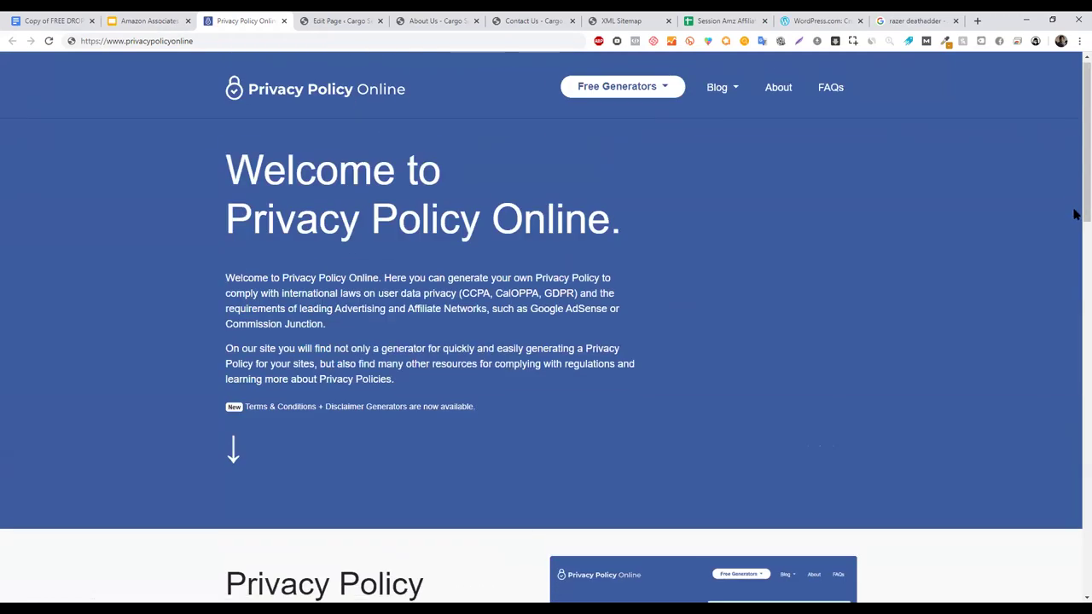
click(1075, 409)
scroll(1076, 410, down, 4)
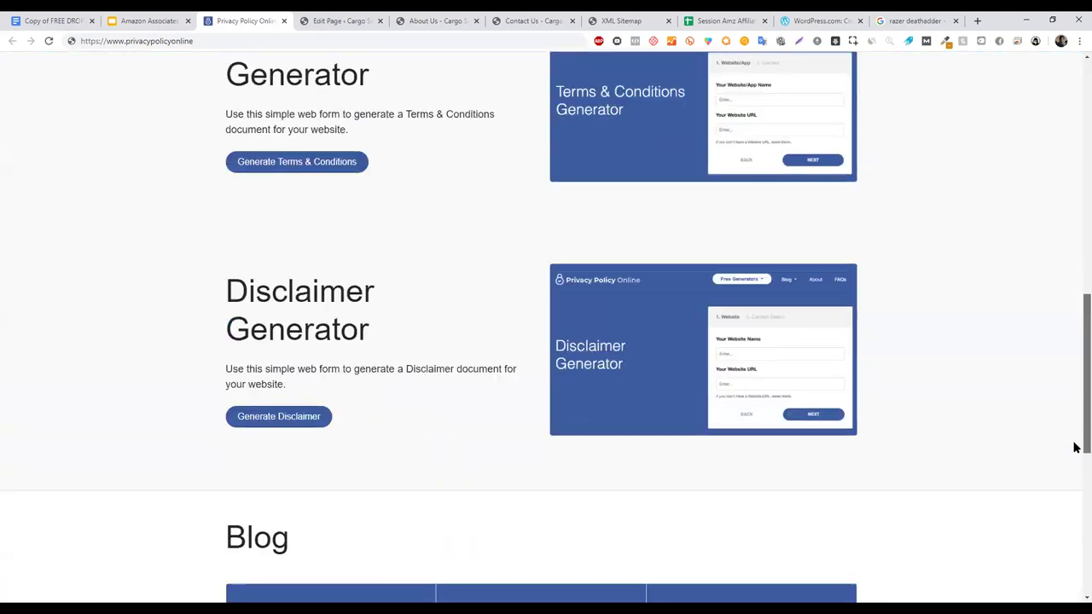
scroll(1072, 512, down, 4)
scroll(1072, 512, up, 8)
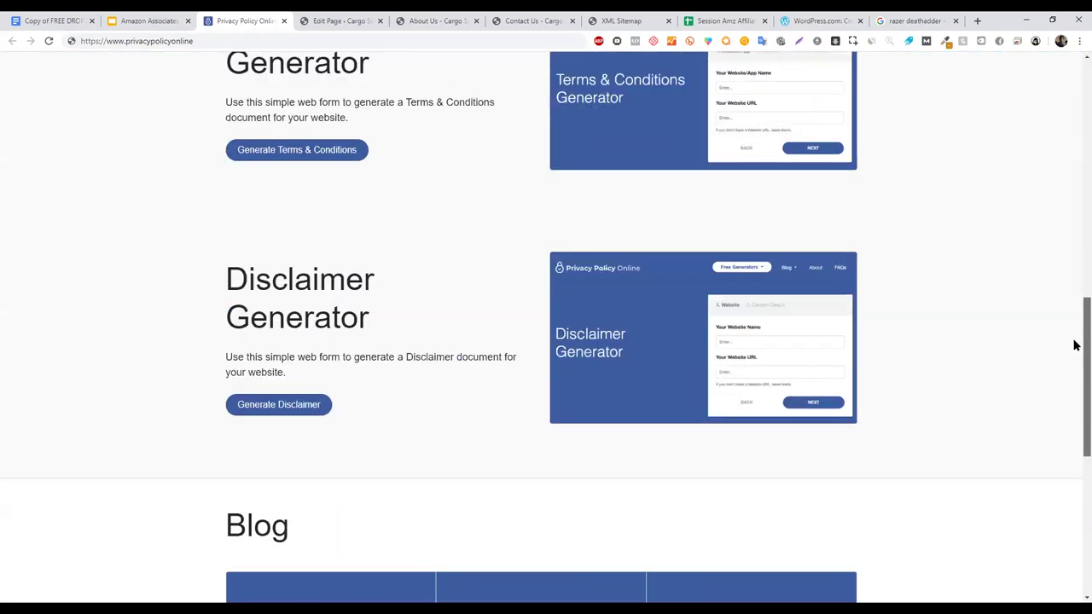
click(311, 274)
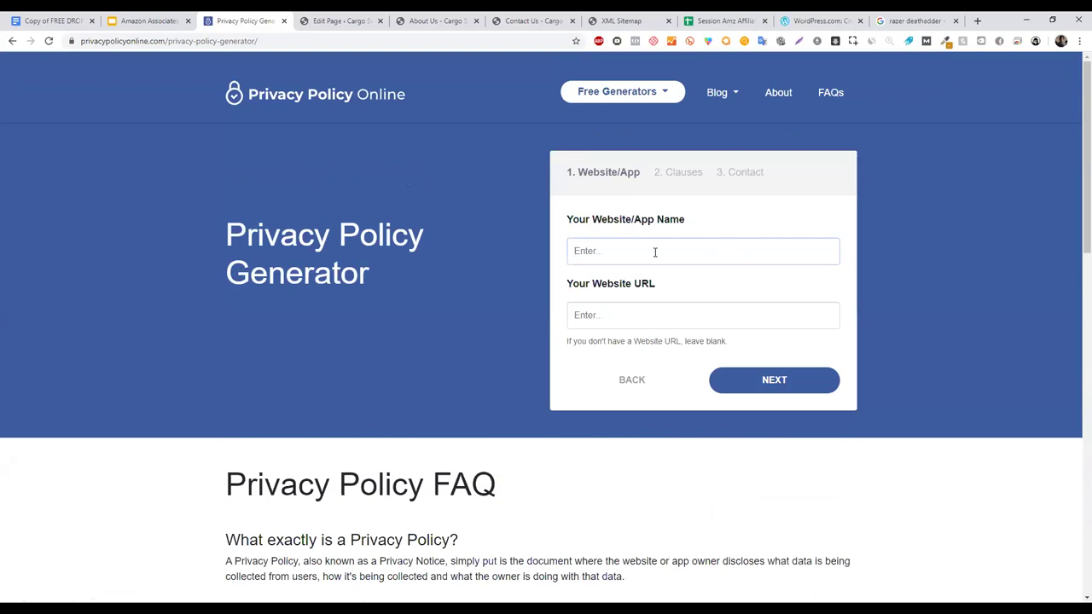
text(Best Mattresses Online)
key(BackSpace)
text(l)
key(ctrl+a)
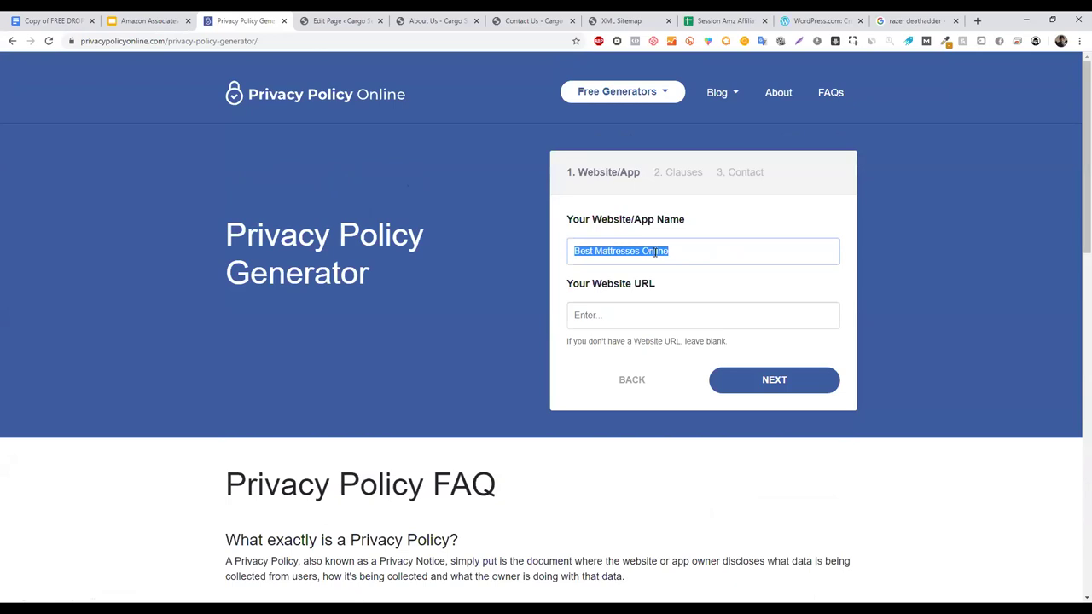
click(609, 317)
text(www.mat)
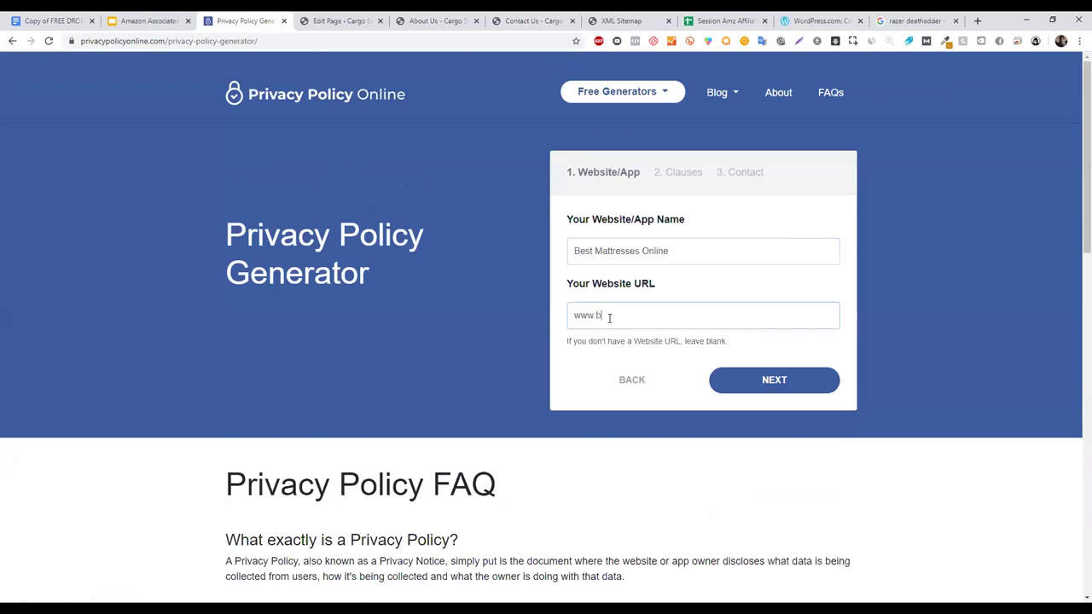
key(BackSpace)
key(BackSpace)
key(BackSpace)
- Replace the name with 'Fix Fiverr', enter a fixfiverr.com URL, and continue to Clauses
drag(690, 249, 442, 244)
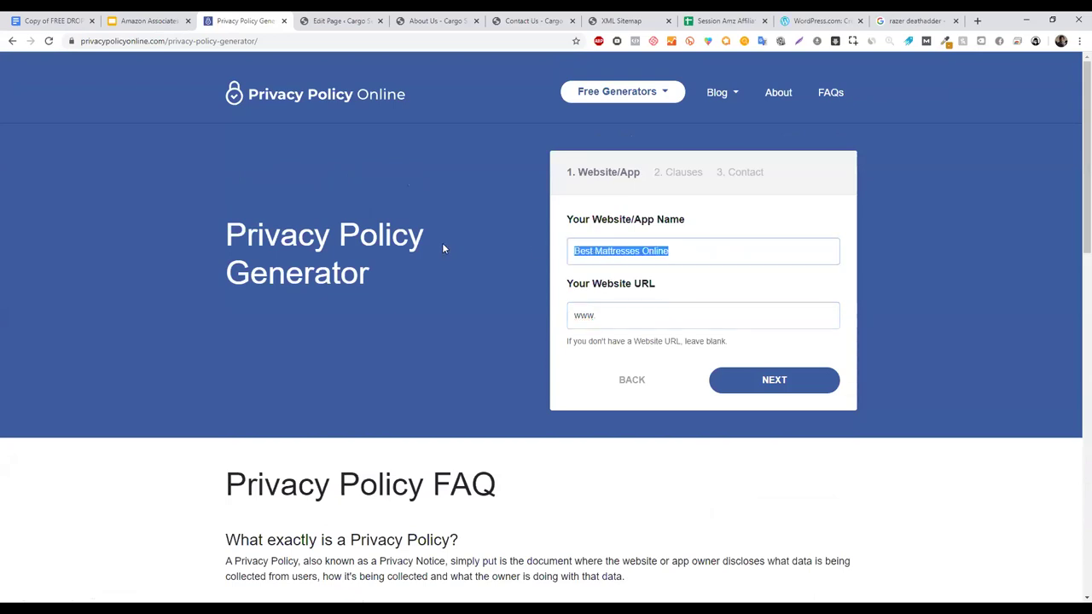
text(f)
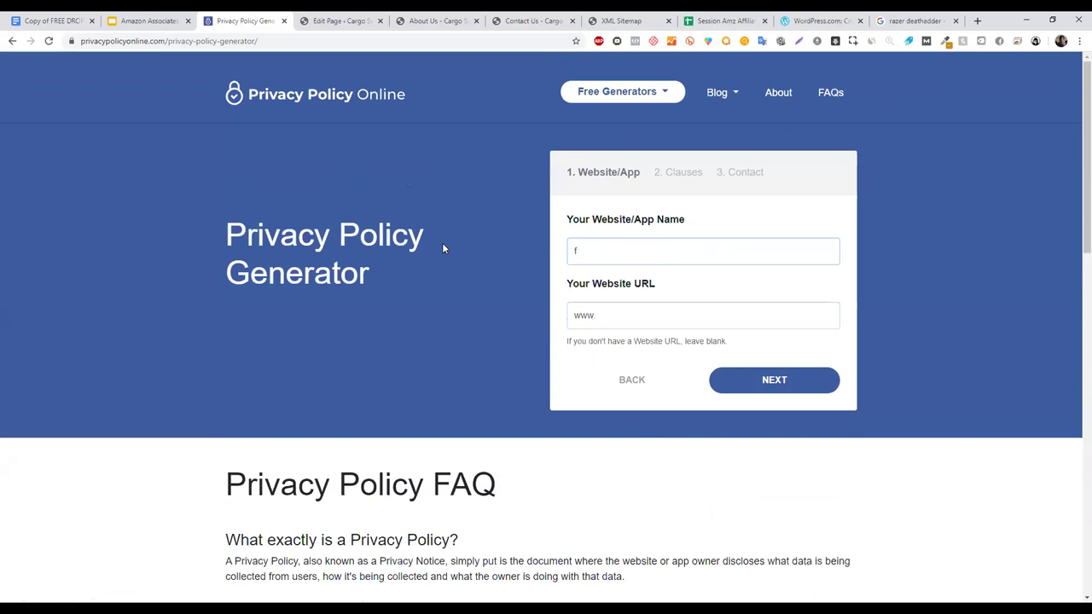
text(ix fiverr)
key(ctrl+a)
click(579, 251)
key(BackSpace)
text(F)
key(Right)
key(Right)
key(Right)
key(Delete)
text(F)
triple_click(656, 253)
click(606, 321)
text(fixfiverr.com)
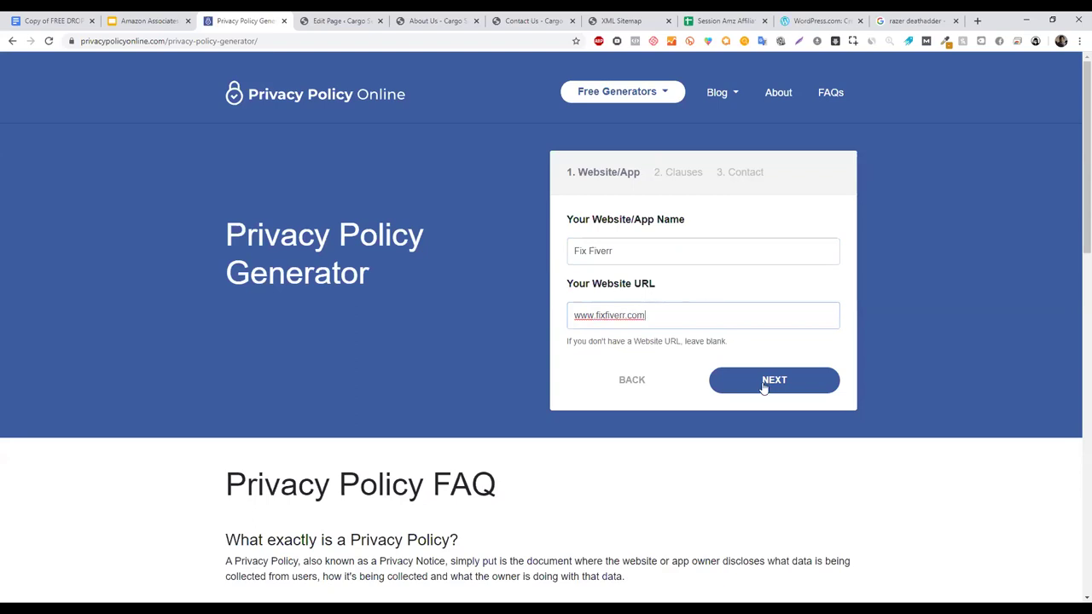
click(765, 385)
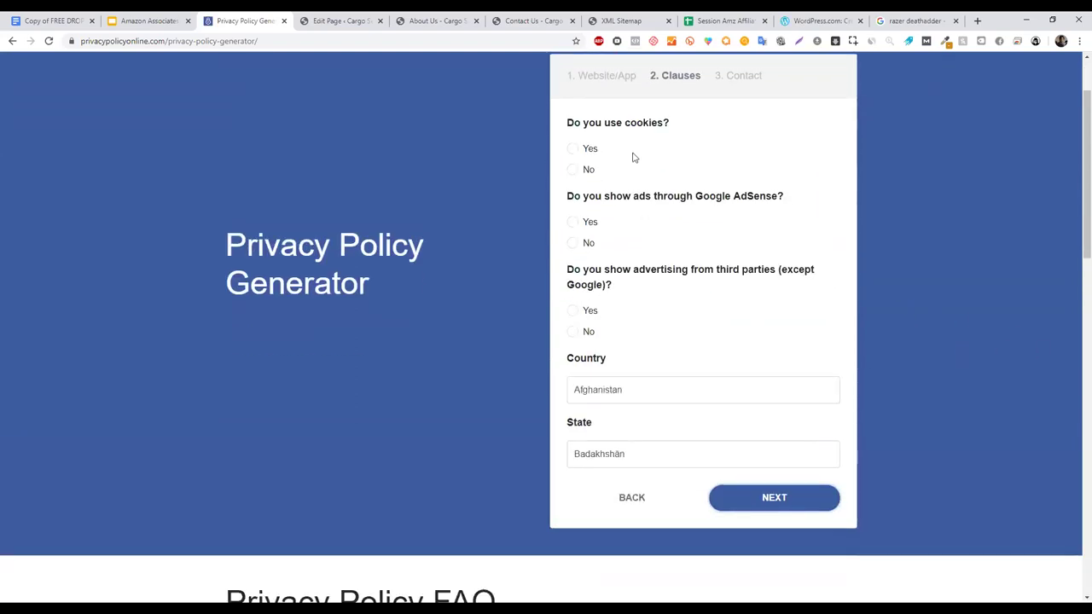
- Answer yes to cookies, no to AdSense and third-party ads, and select Pakistan as country
click(575, 149)
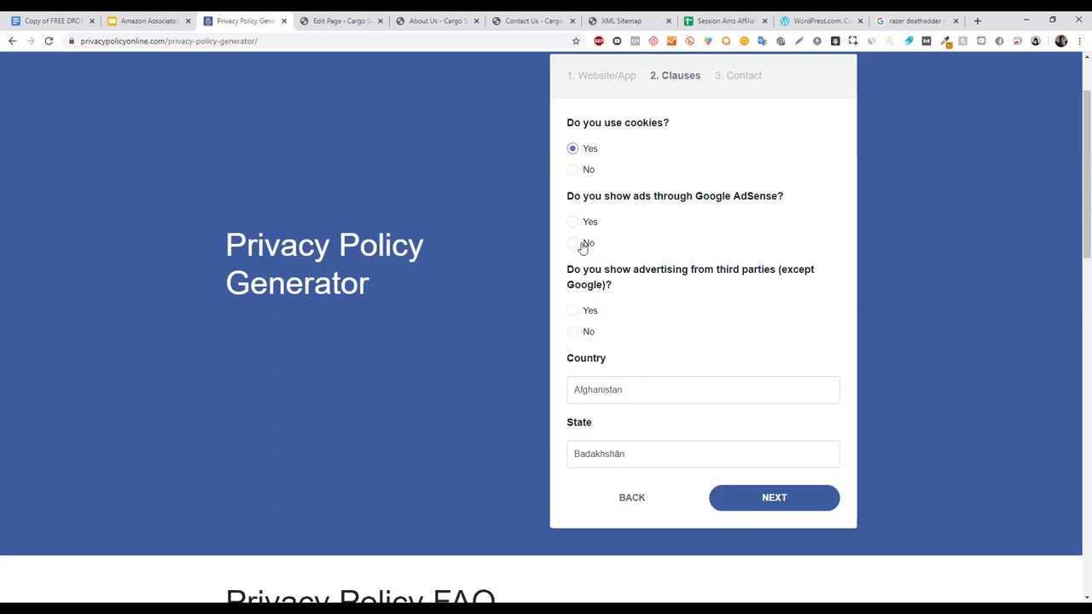
click(575, 244)
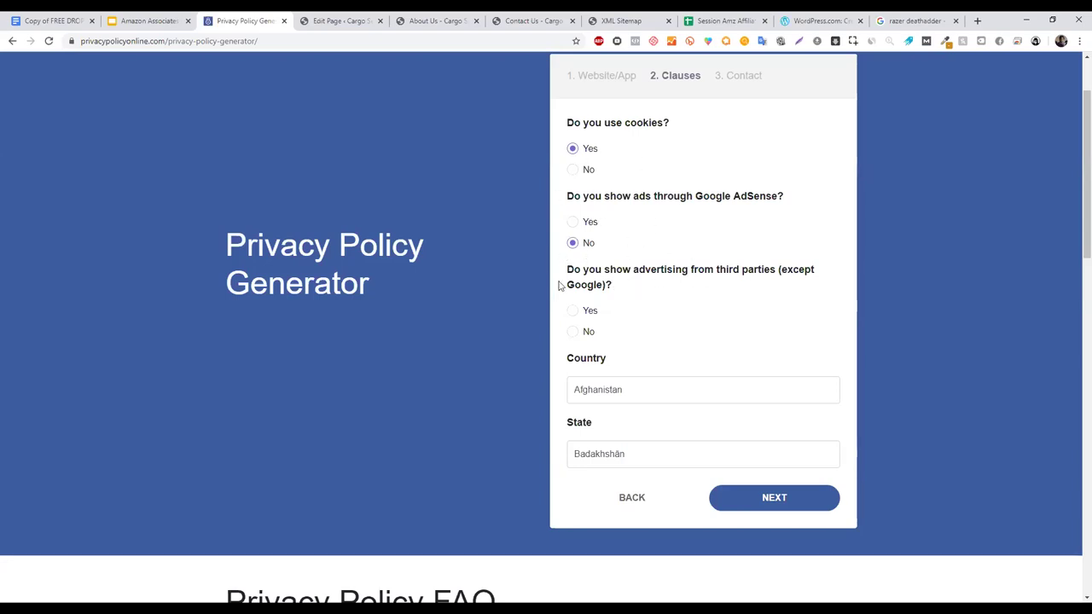
click(576, 334)
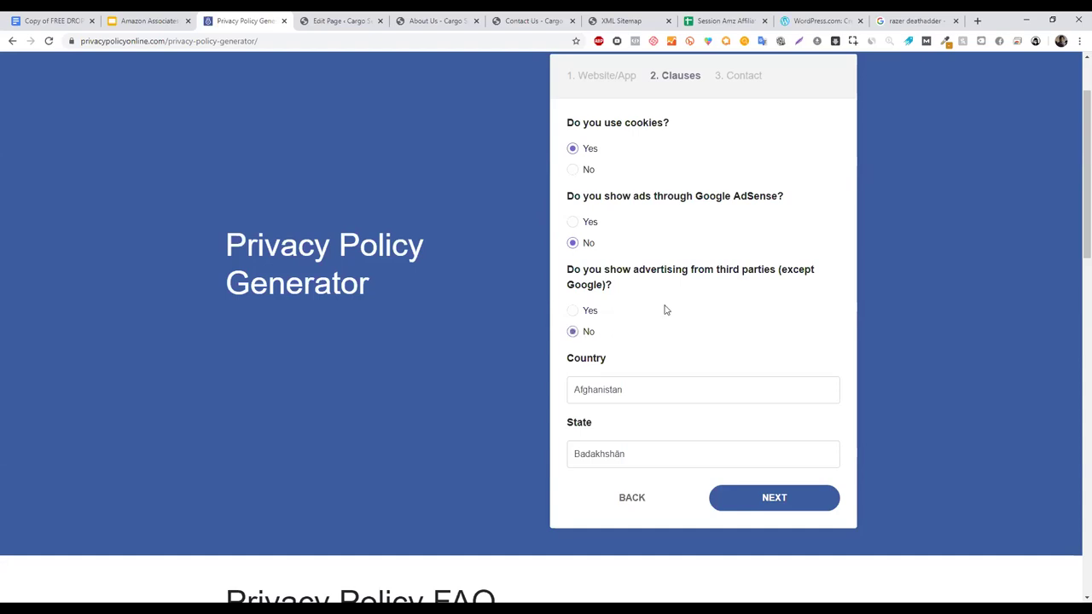
click(631, 389)
key(p)
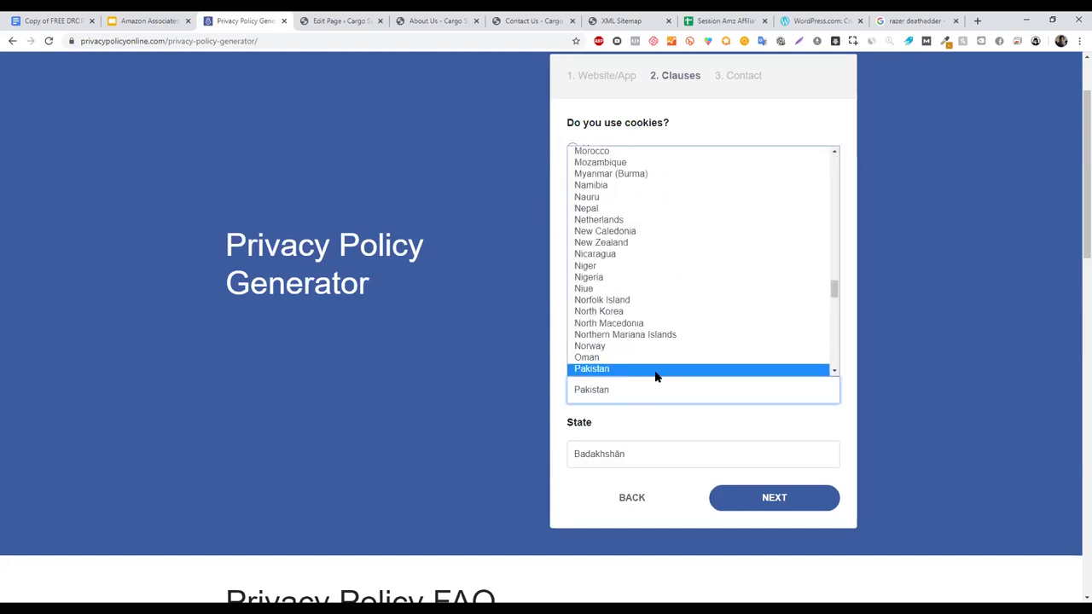
click(653, 370)
- Choose Sindh as the state, continue, and start entering the owner's contact e-mail
click(605, 519)
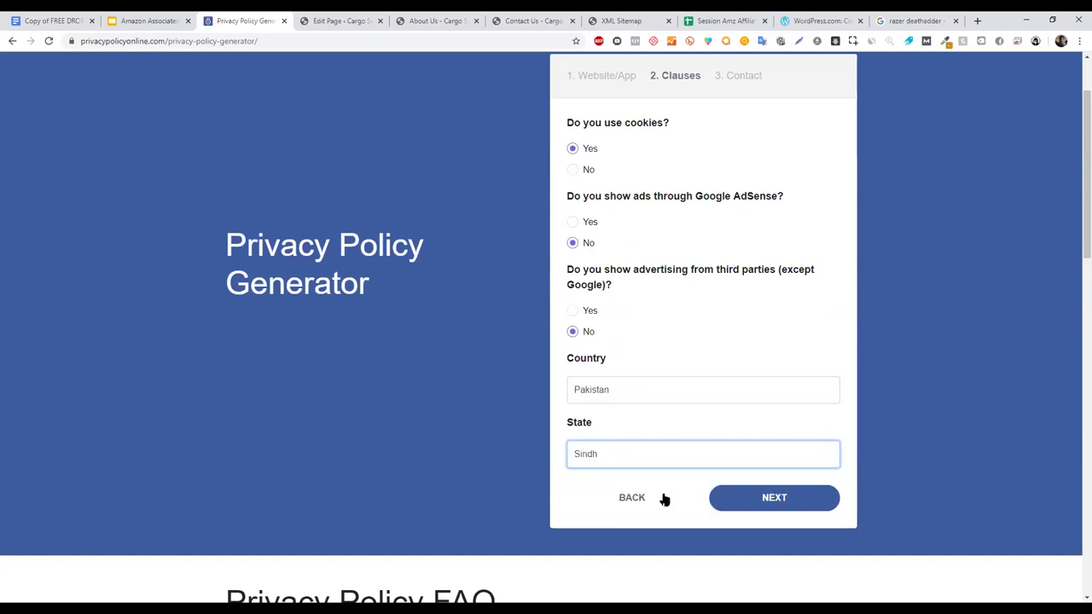
click(783, 502)
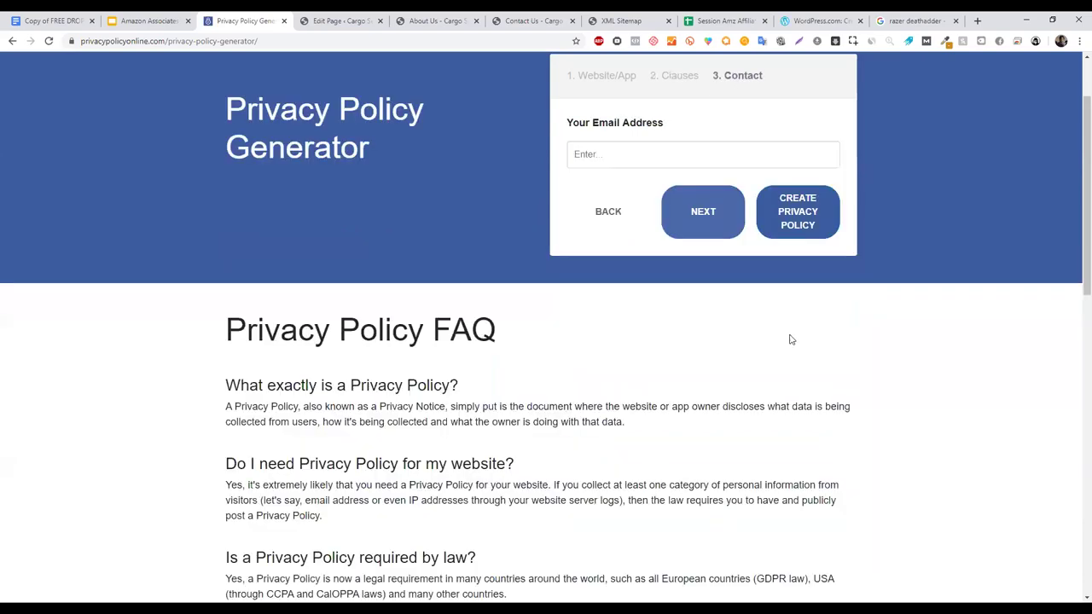
click(603, 156)
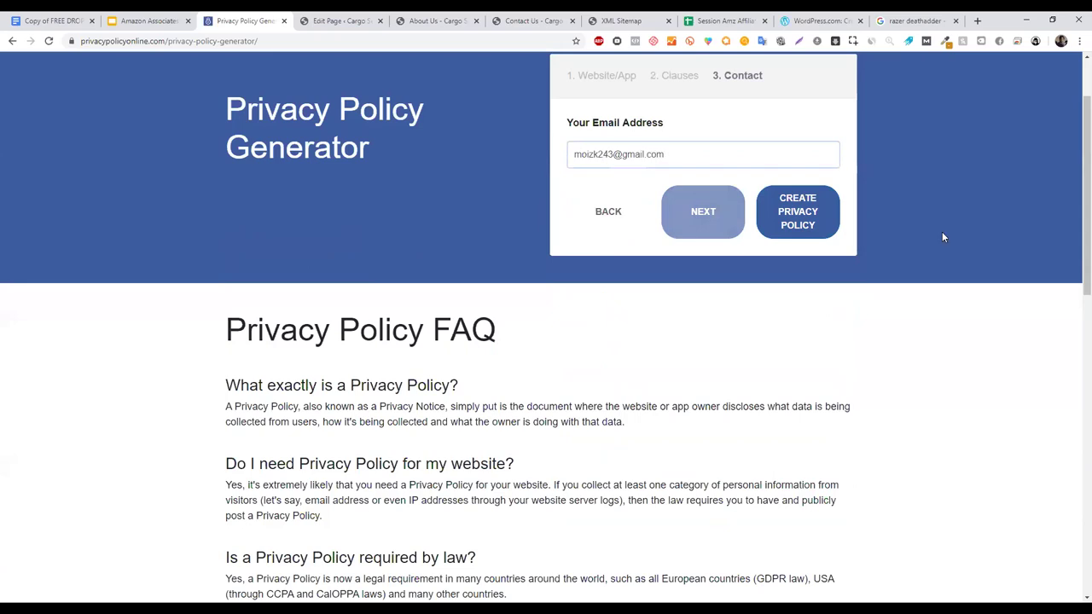
- Create the Fix Fiverr privacy policy and select all of its generated HTML code
click(785, 227)
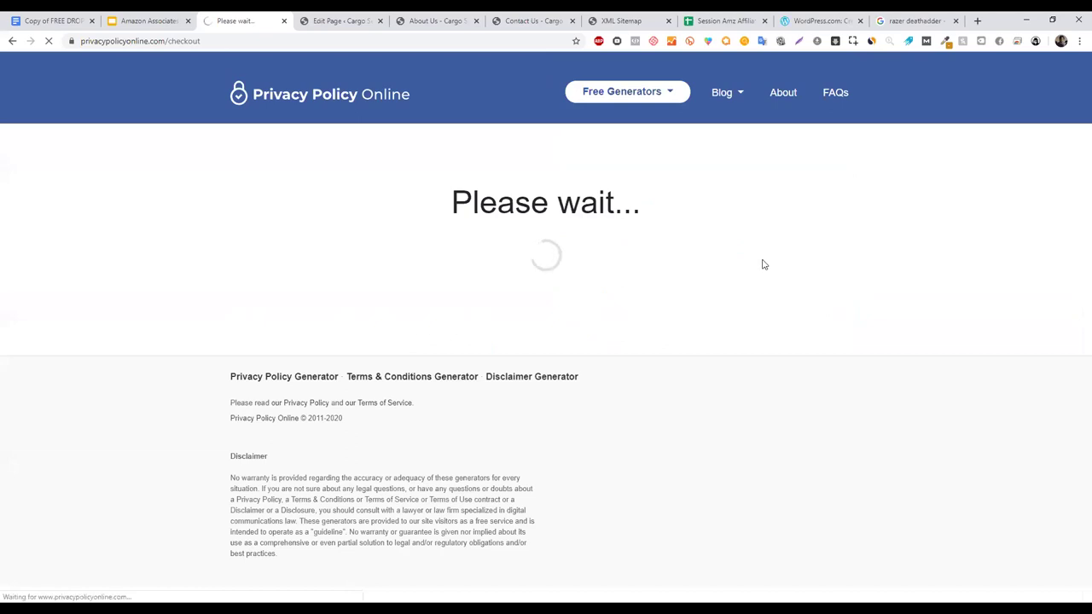
scroll(1075, 193, down, 2)
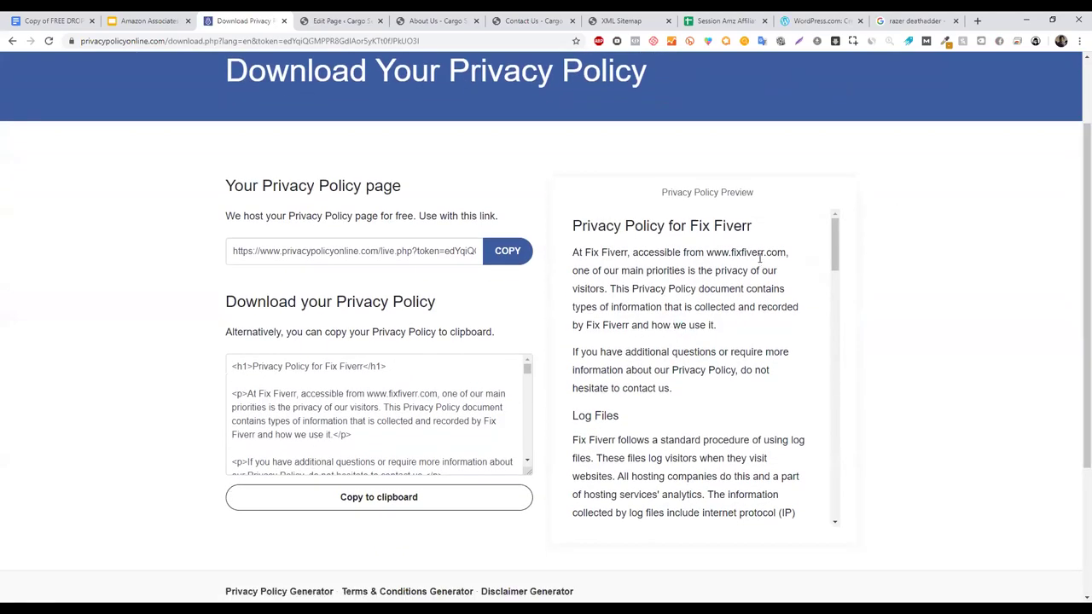
scroll(846, 243, down, 15)
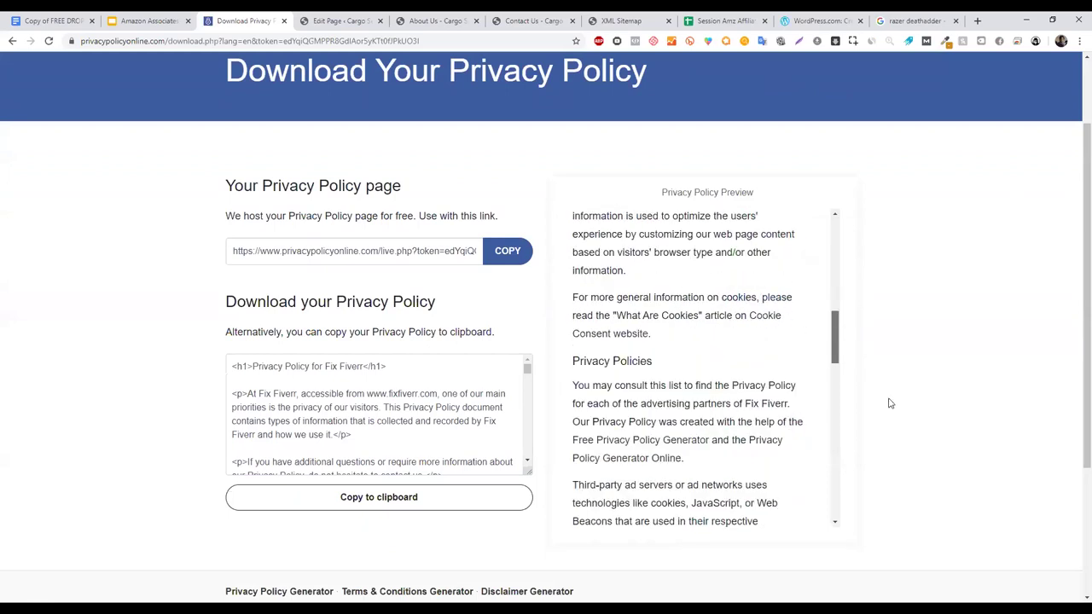
scroll(834, 243, up, 15)
click(454, 406)
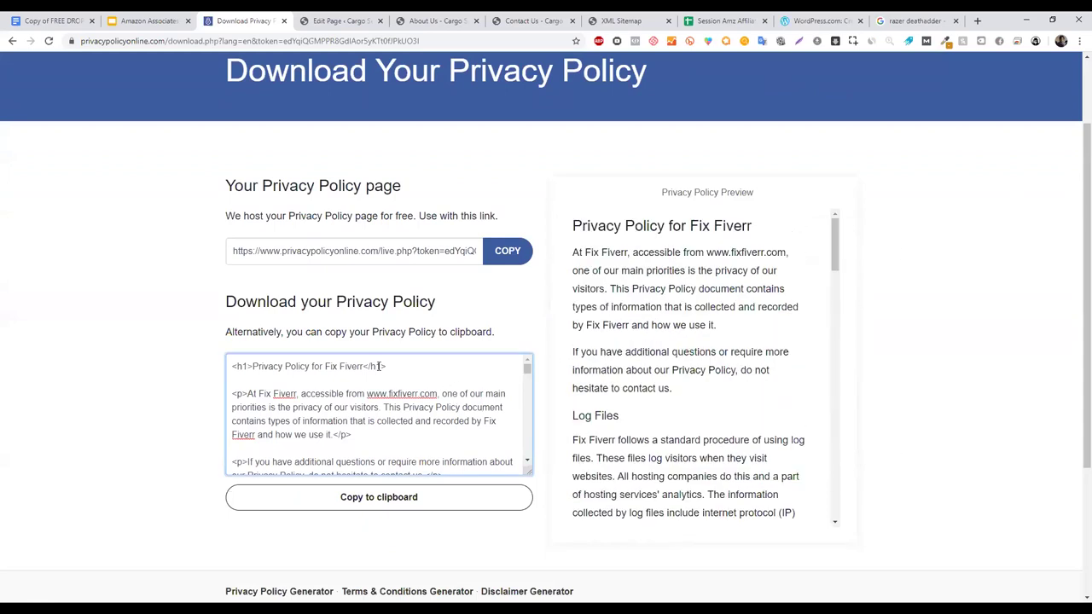
key(ctrl+a)
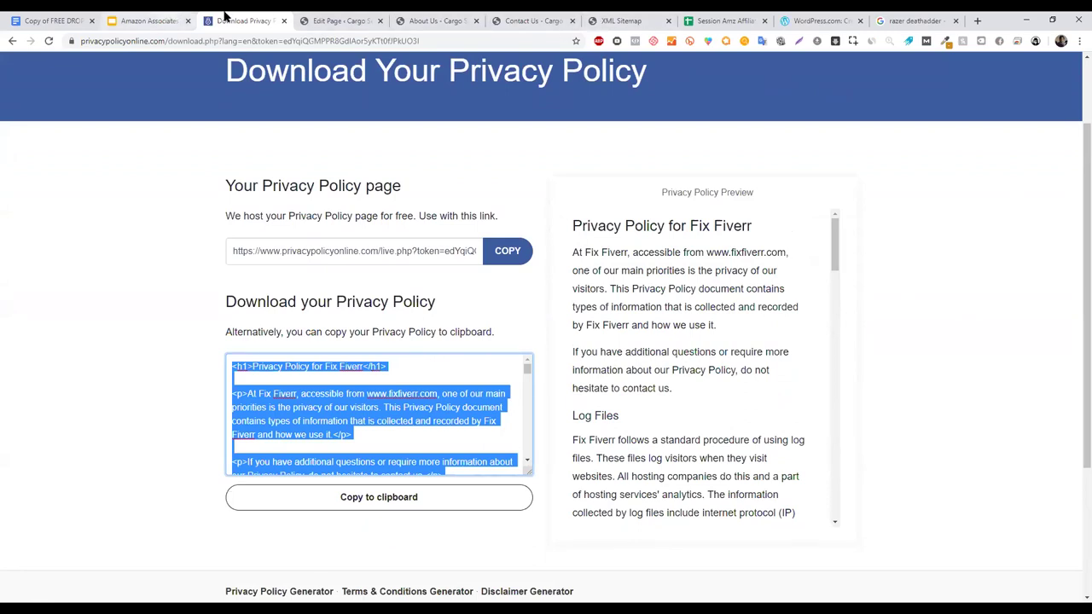
click(404, 16)
- Open the Privacy Policy page from All Pages and switch its editor to the Visual view
click(331, 16)
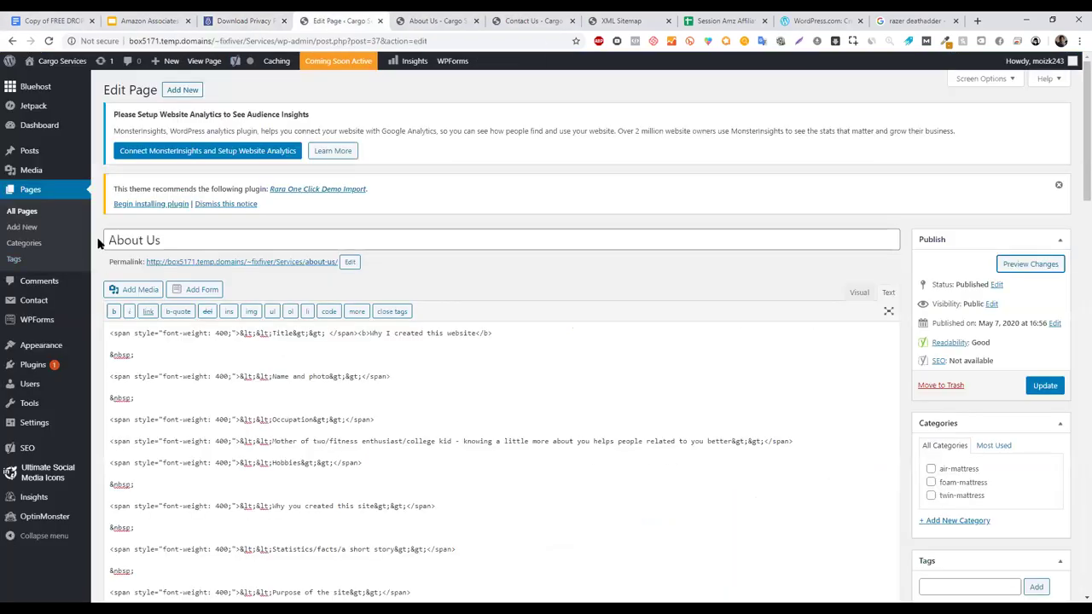
click(37, 189)
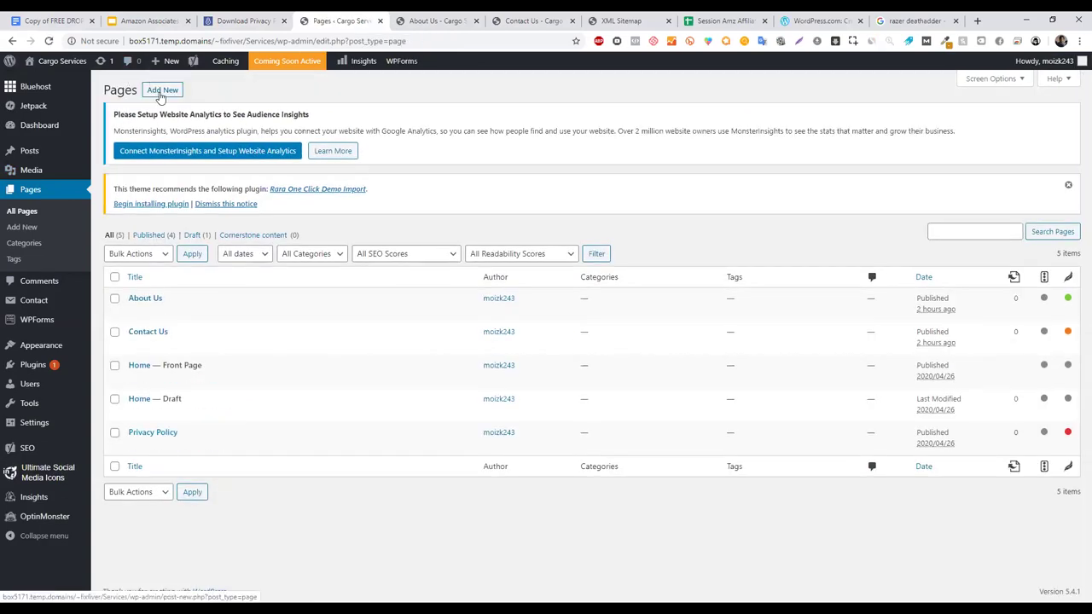
click(135, 446)
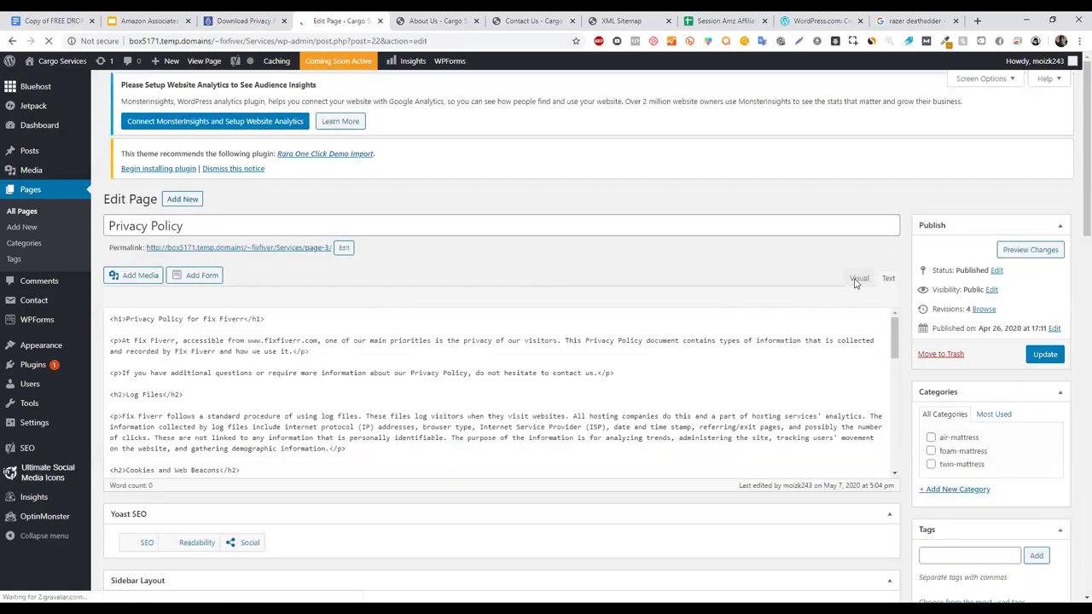
key(ctrl+2)
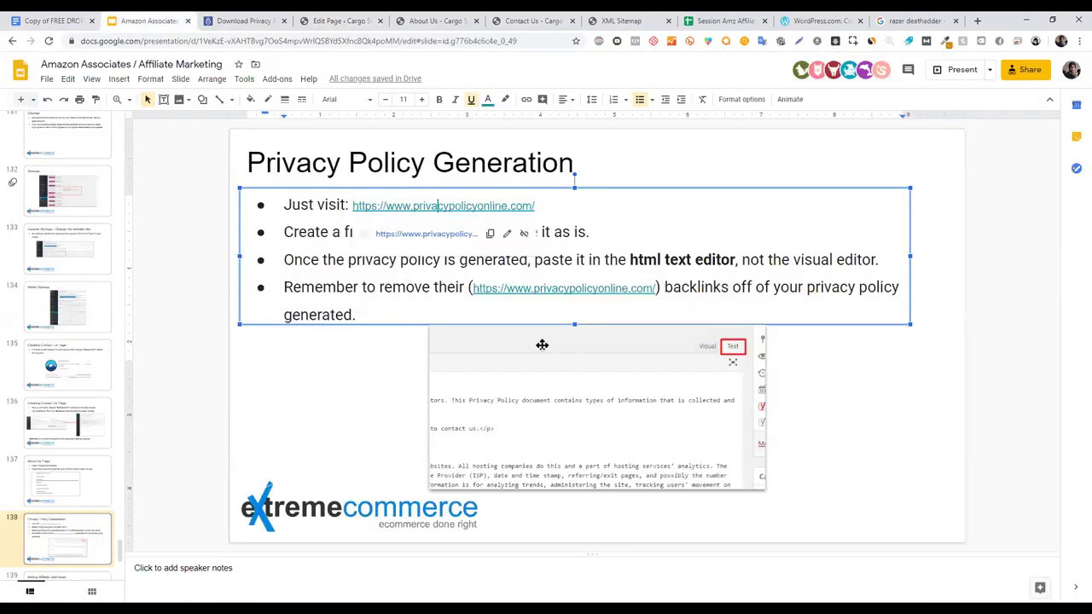
click(381, 372)
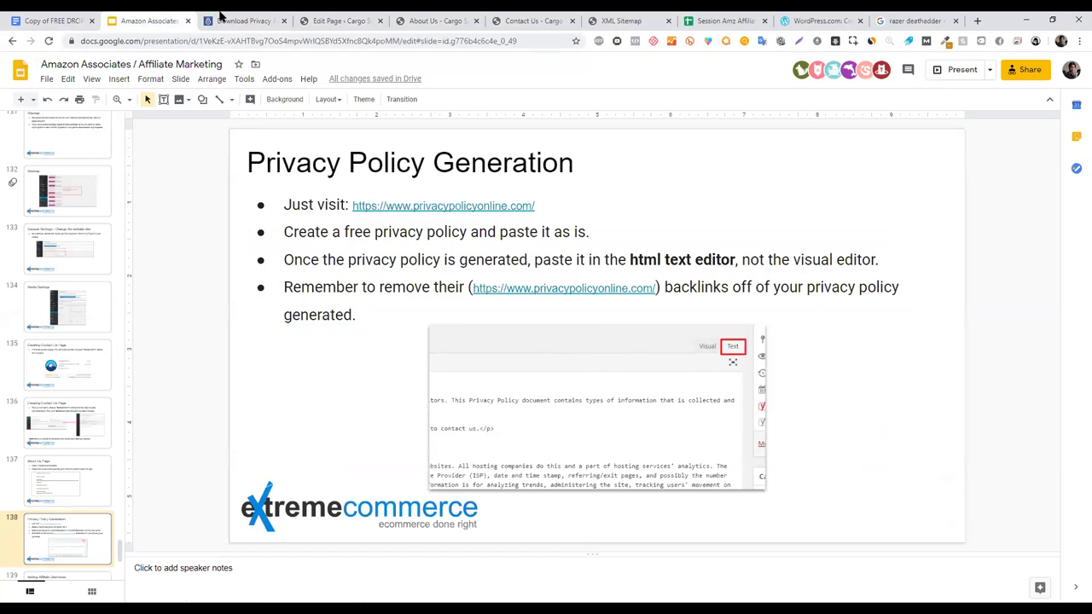
click(309, 19)
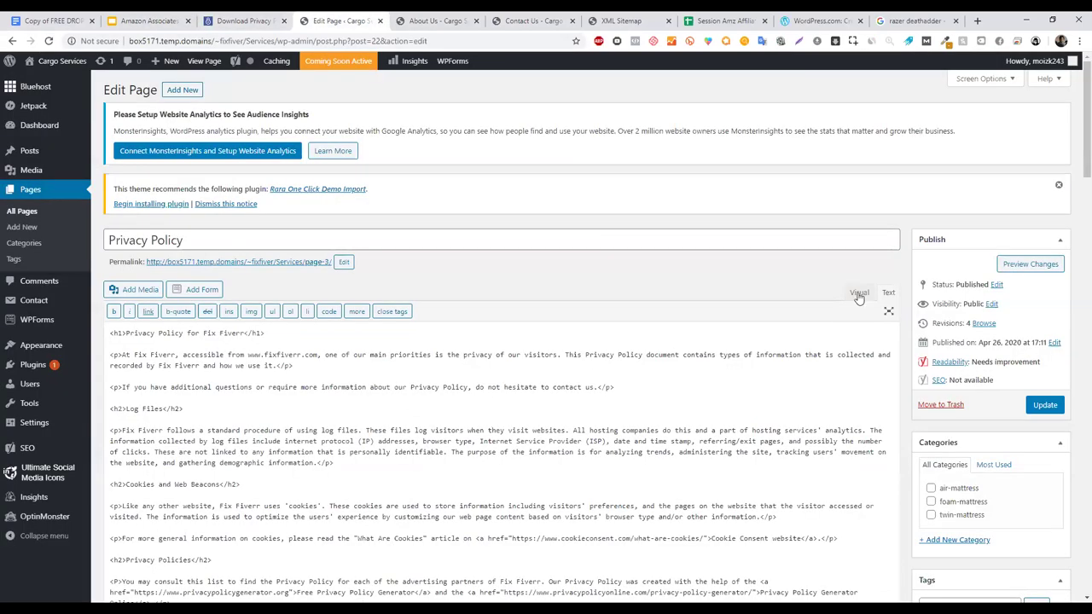
click(860, 294)
click(859, 292)
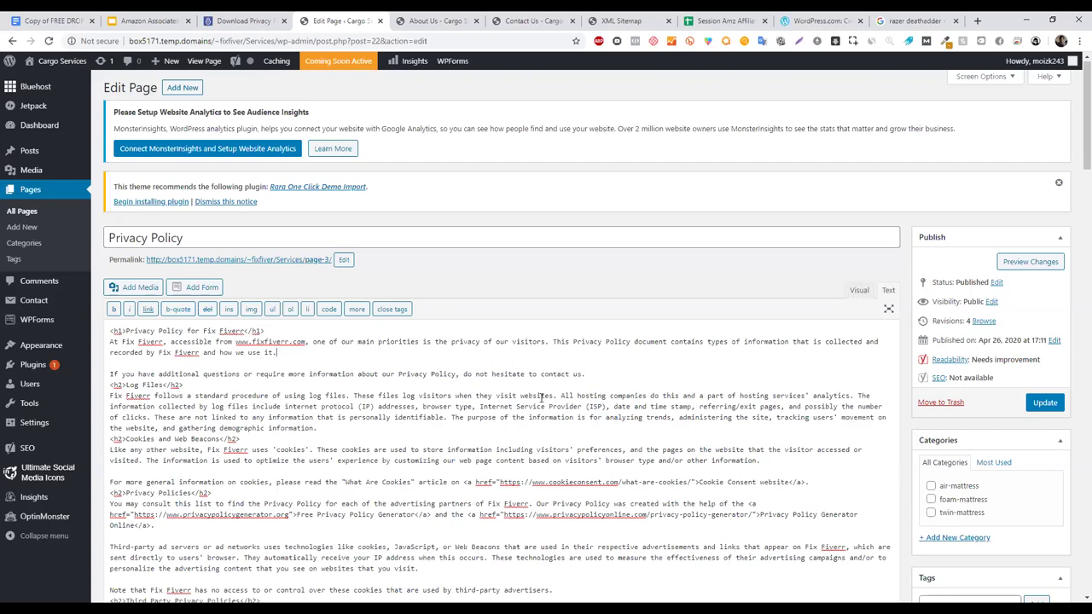
- Close the unneeded Google Doc tab after checking the other open browser tabs
click(445, 19)
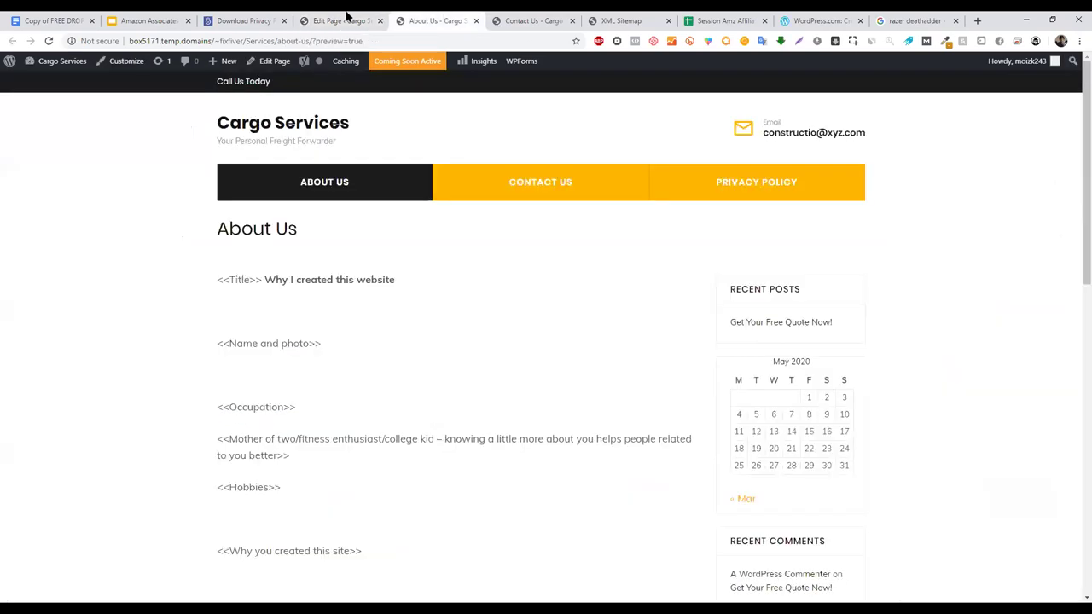
click(333, 19)
click(56, 19)
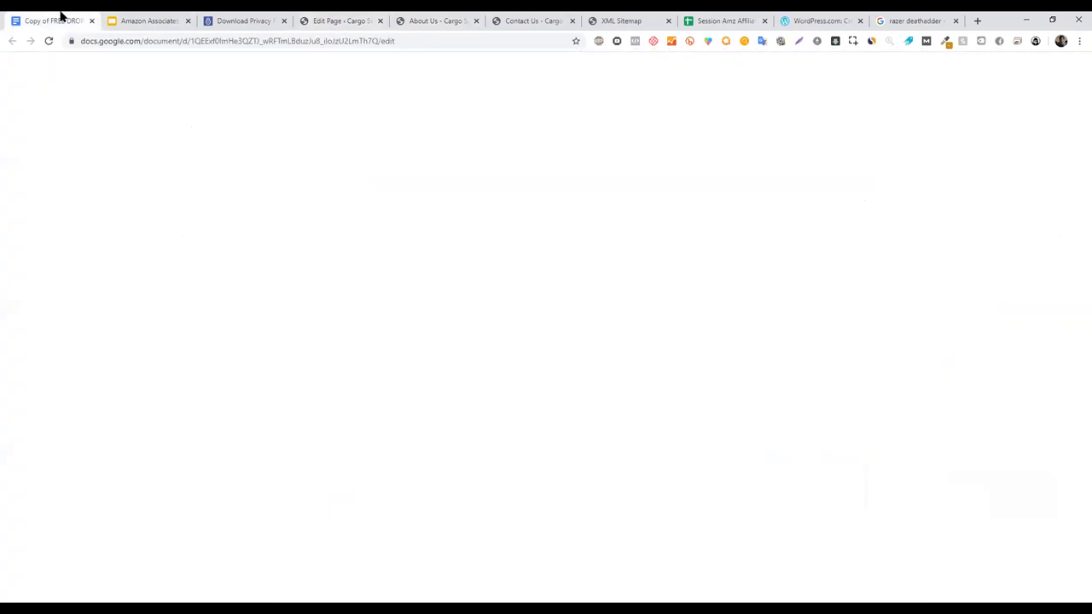
click(154, 18)
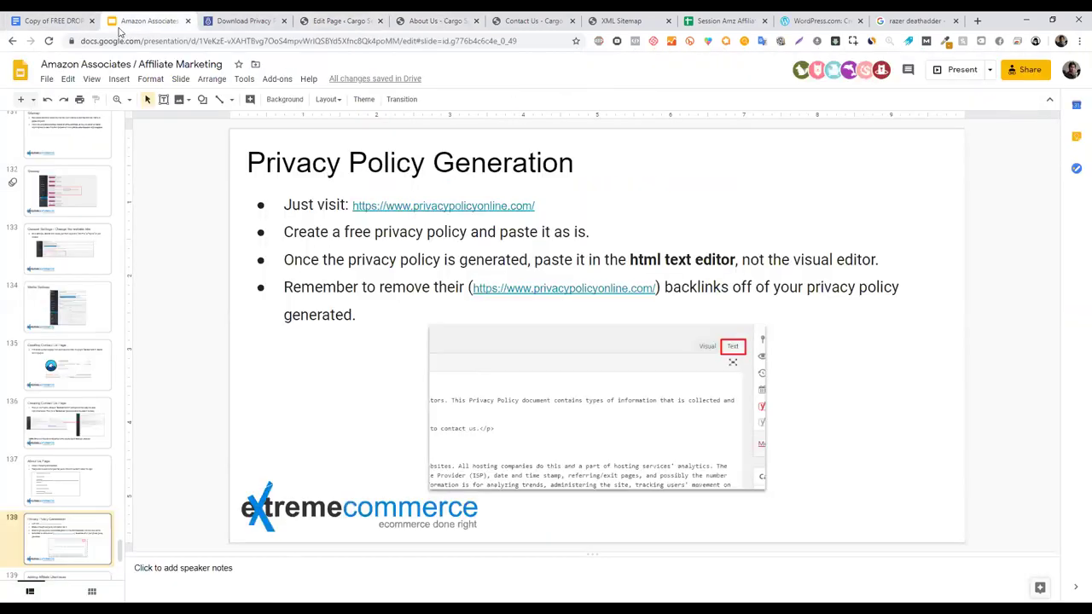
click(92, 20)
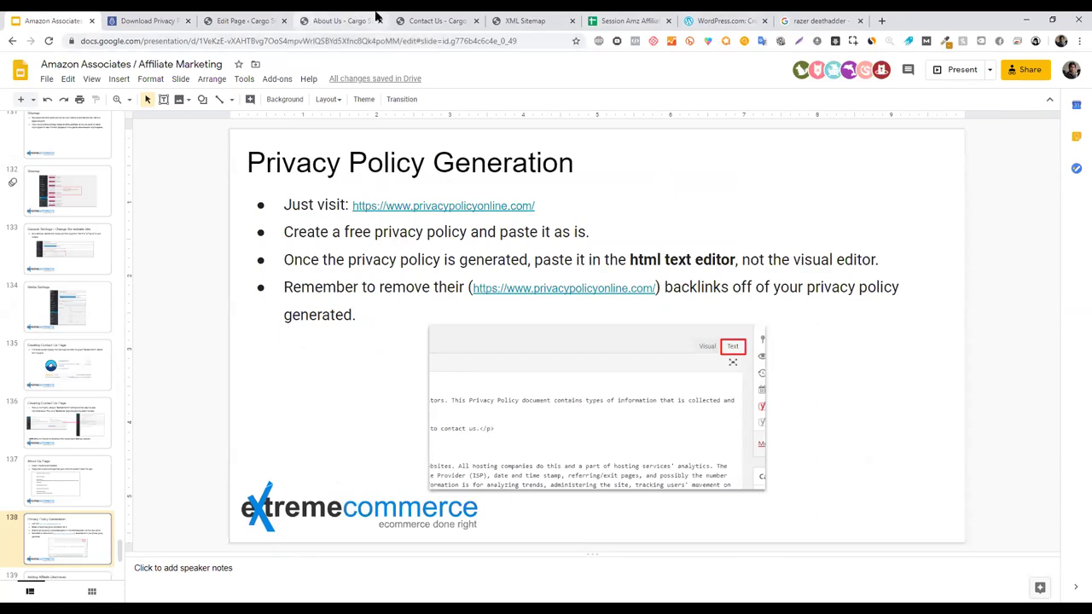
click(503, 19)
click(478, 19)
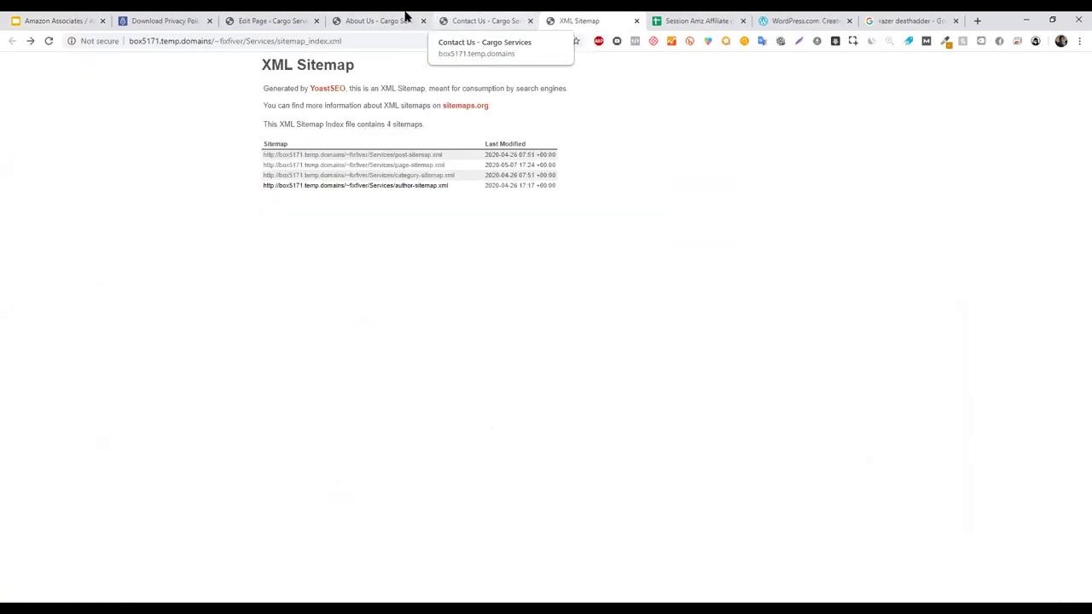
click(322, 17)
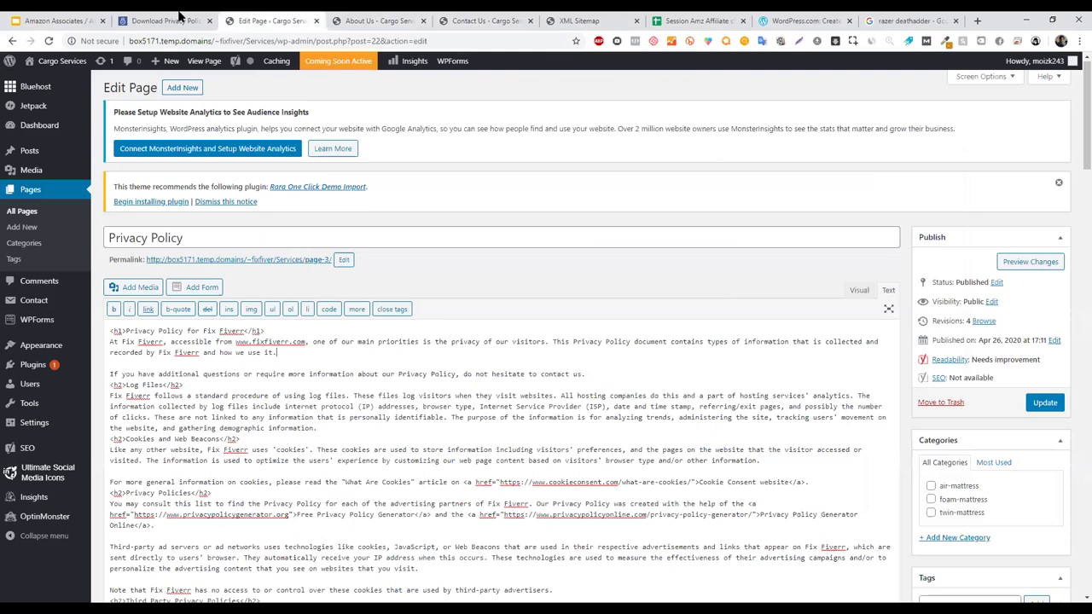
- Copy the selected privacy policy code and go back to the Privacy Policy editor
key(ctrl+shift+Tab)
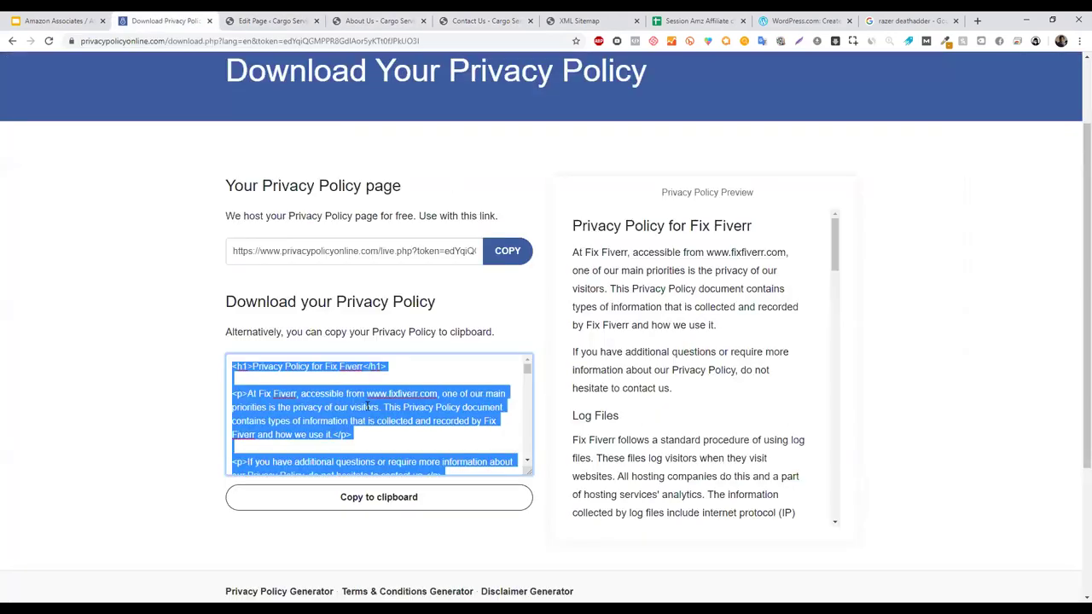
right_click(368, 406)
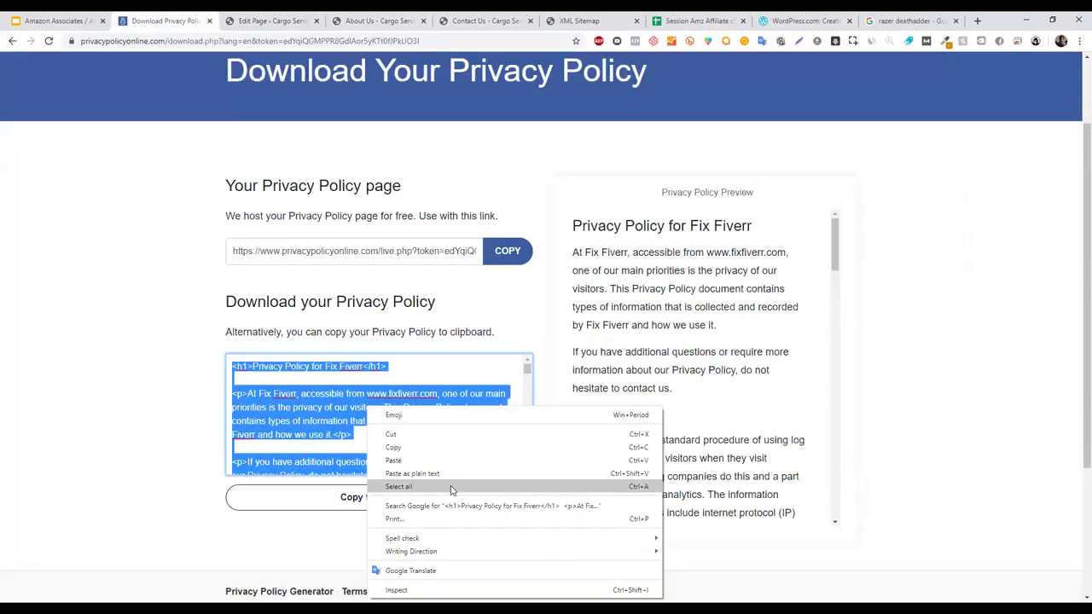
click(459, 448)
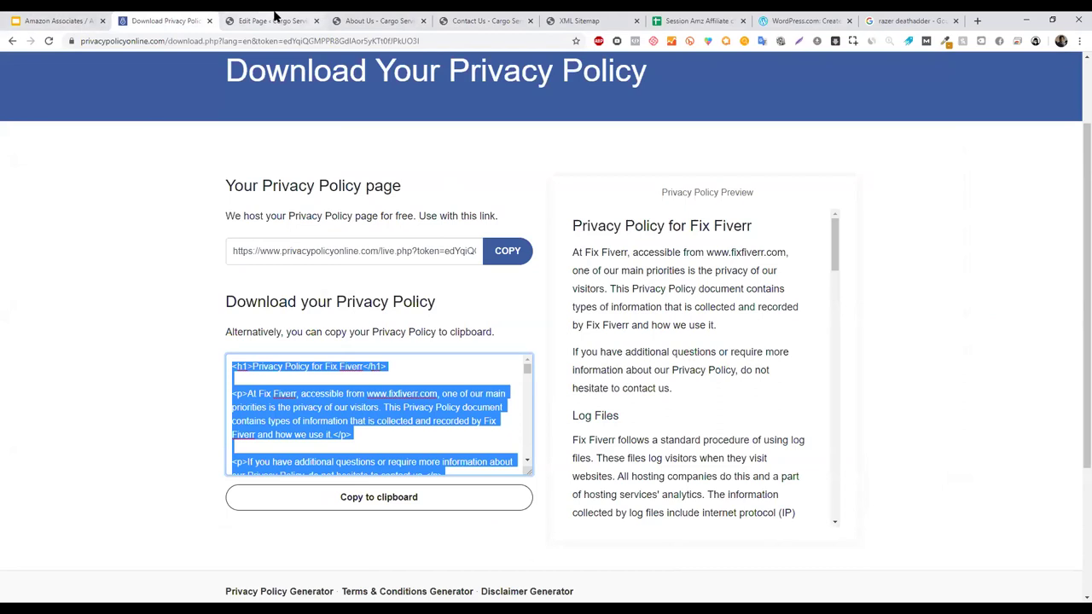
key(ctrl+Tab)
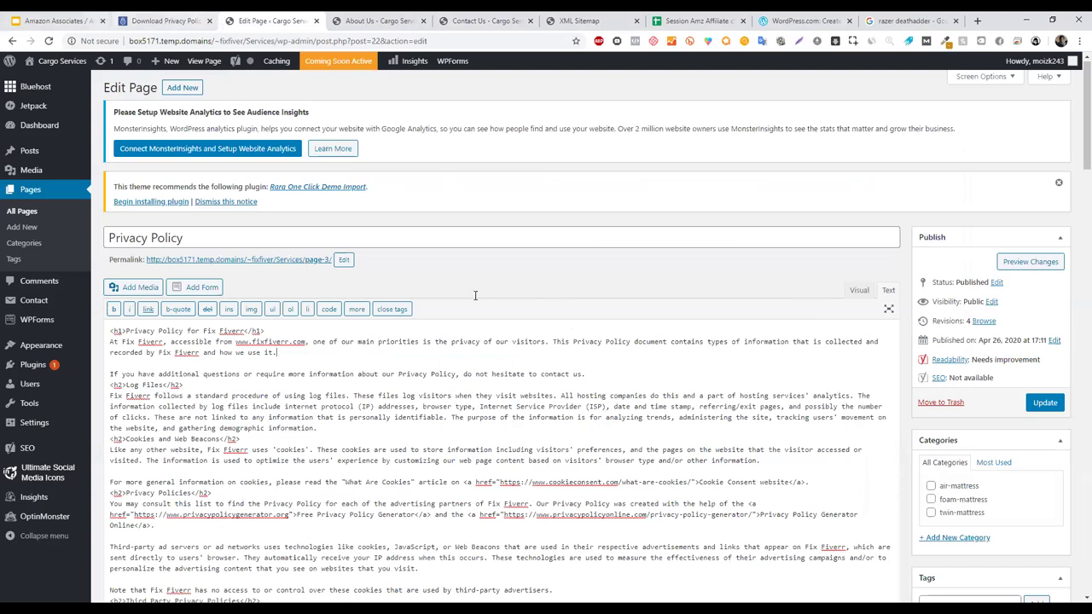
key(ctrl+1)
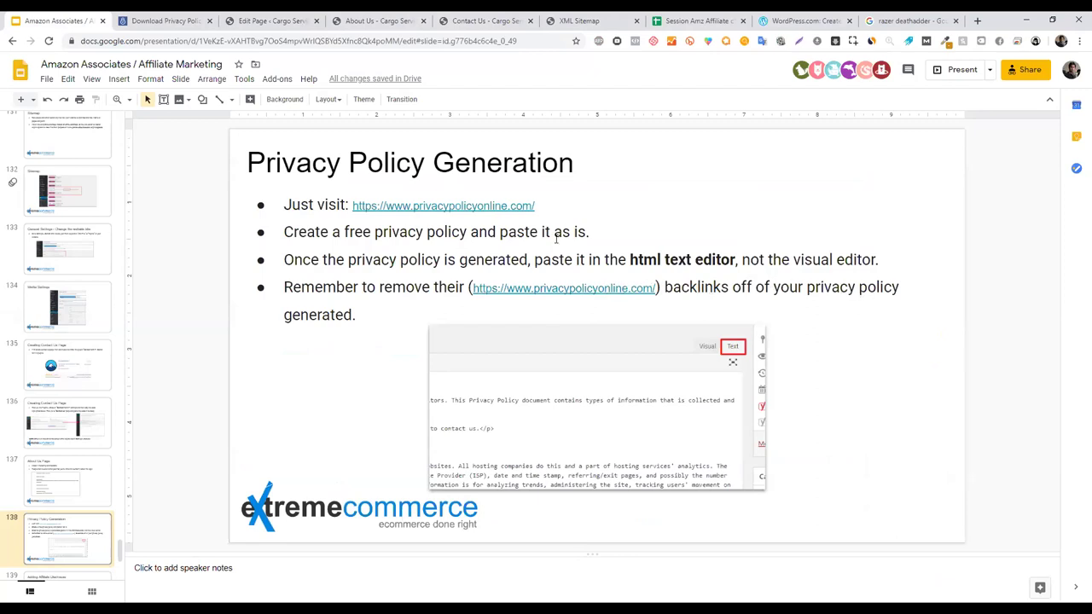
click(256, 19)
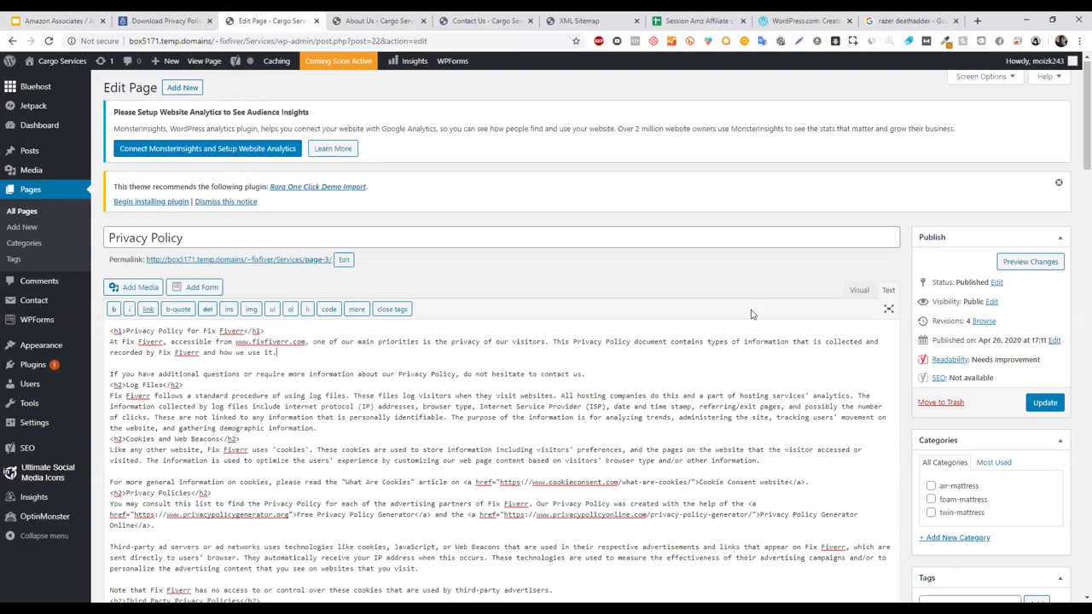
- Preview the live Privacy Policy page, scroll to the generator credit paragraph, and return to editing
right_click(1034, 262)
click(973, 271)
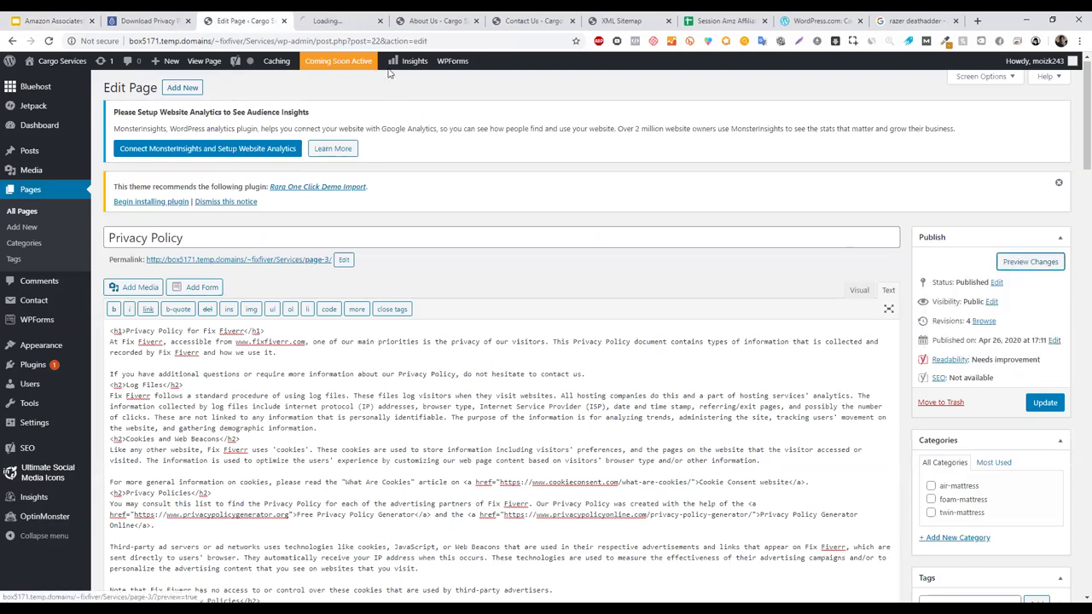
click(332, 14)
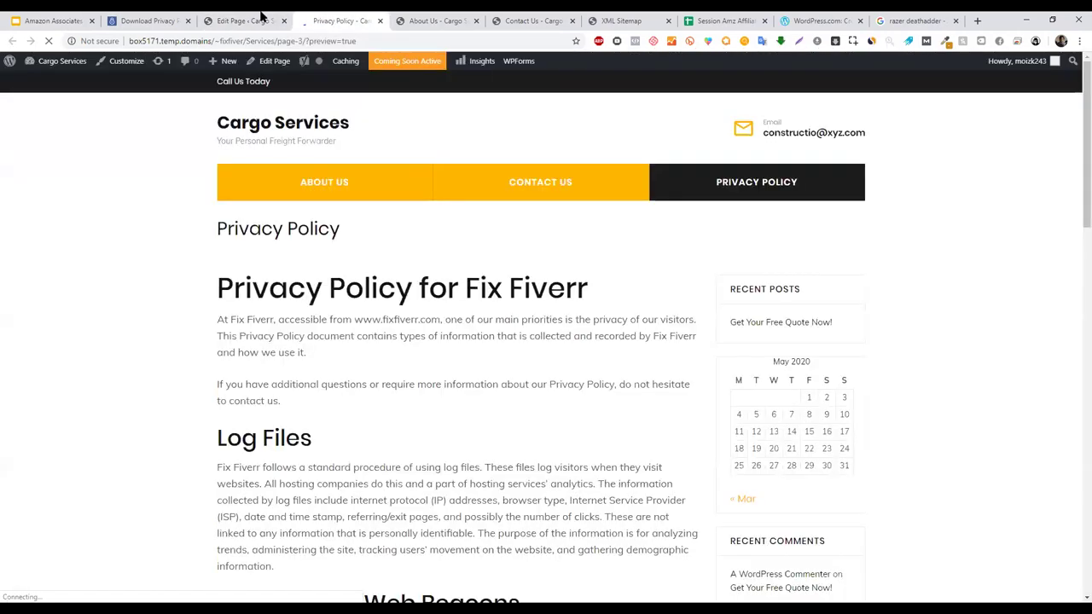
middle_click(163, 354)
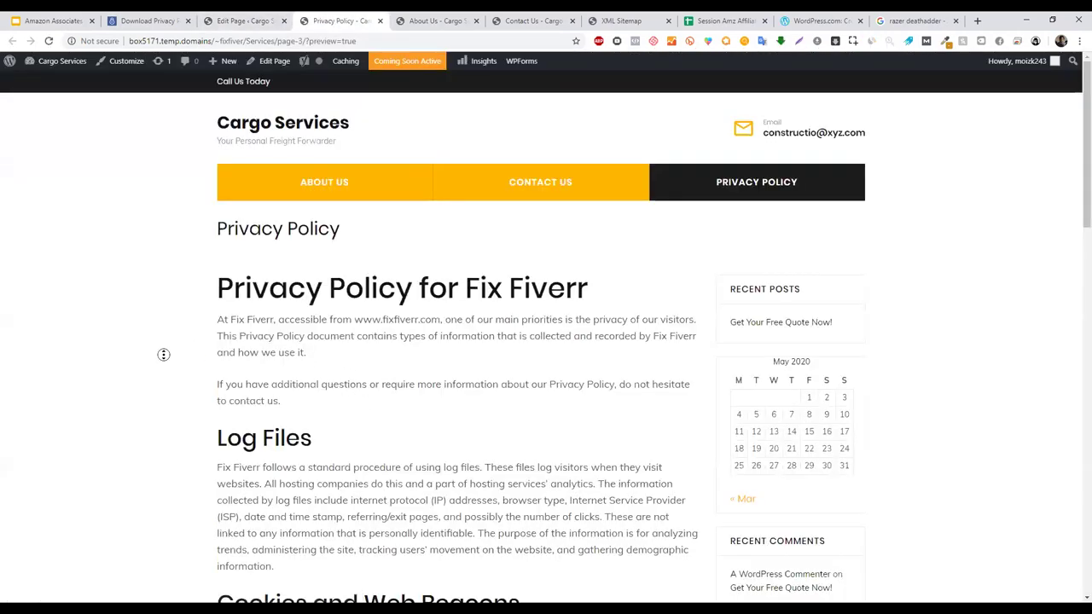
scroll(165, 398, down, 3)
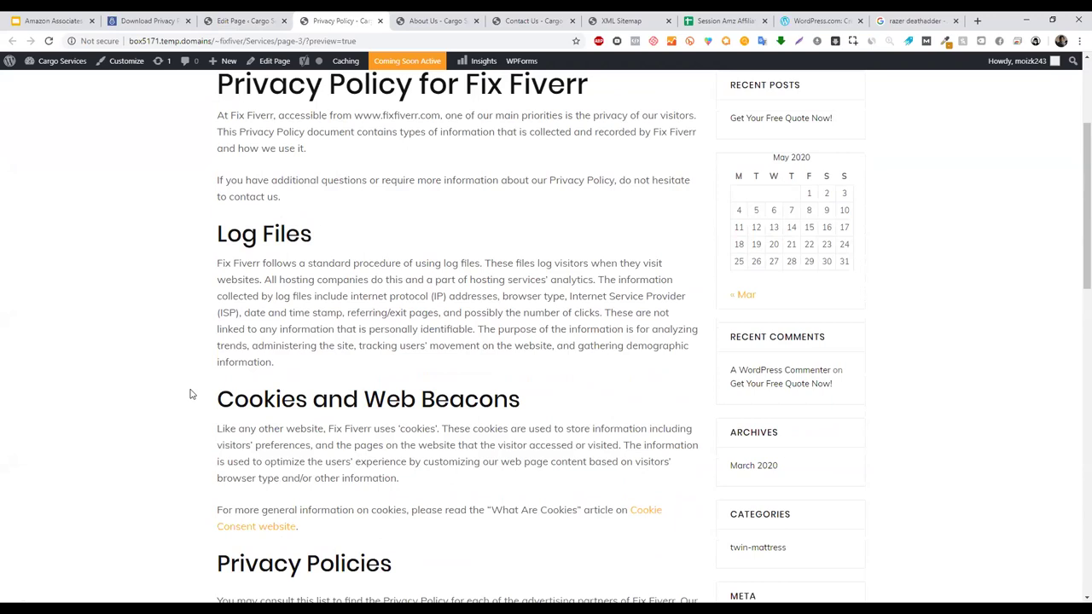
scroll(546, 244, down, 2)
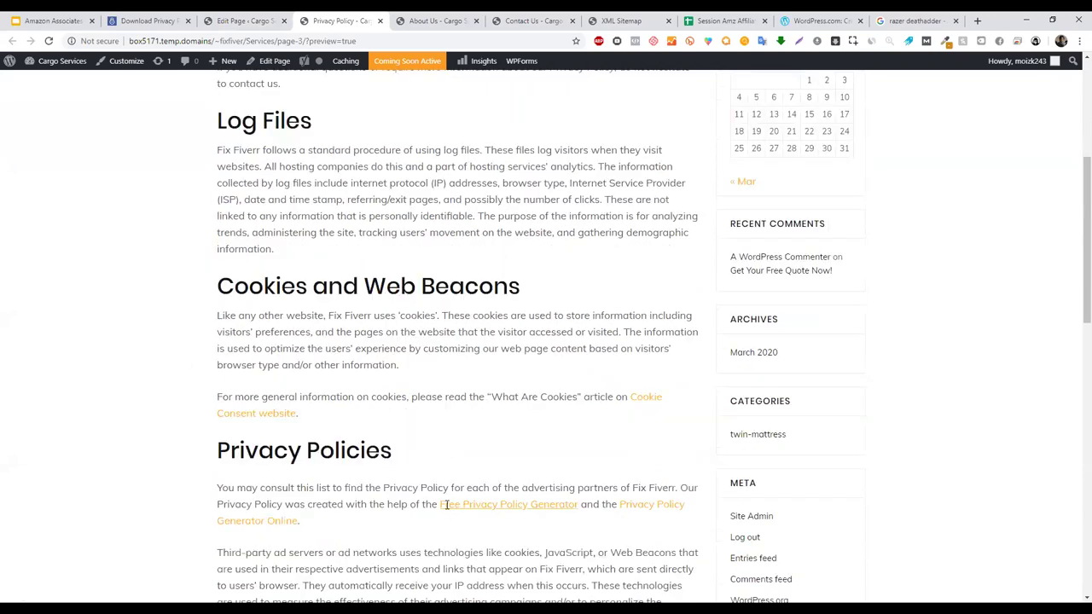
drag(388, 486, 227, 488)
click(297, 488)
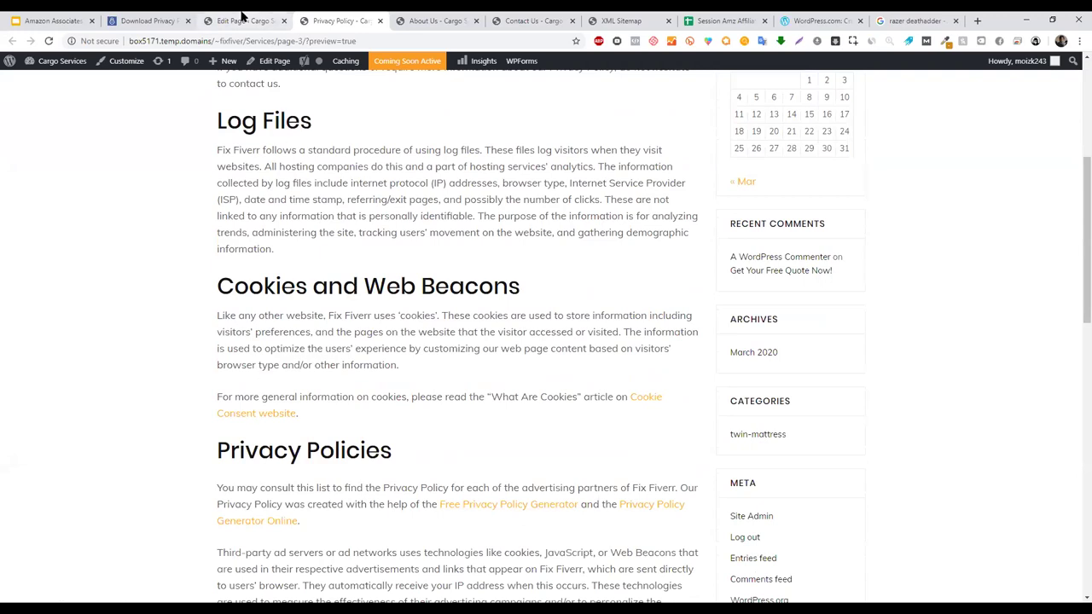
key(ctrl+shift+Tab)
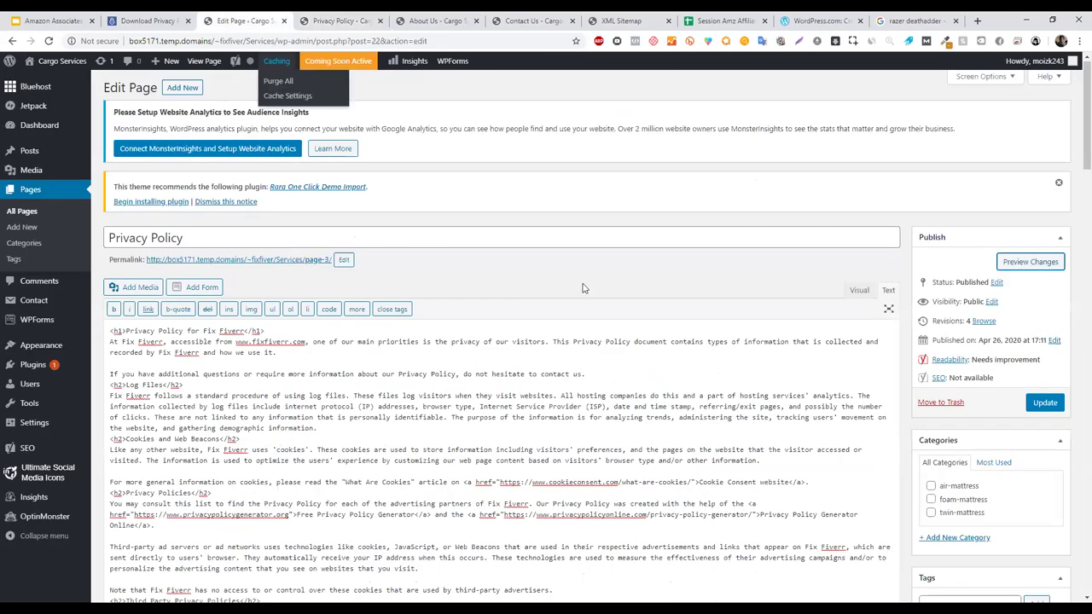
- In Visual view, delete the 'You may consult this list…' credit paragraph and click Update
click(857, 292)
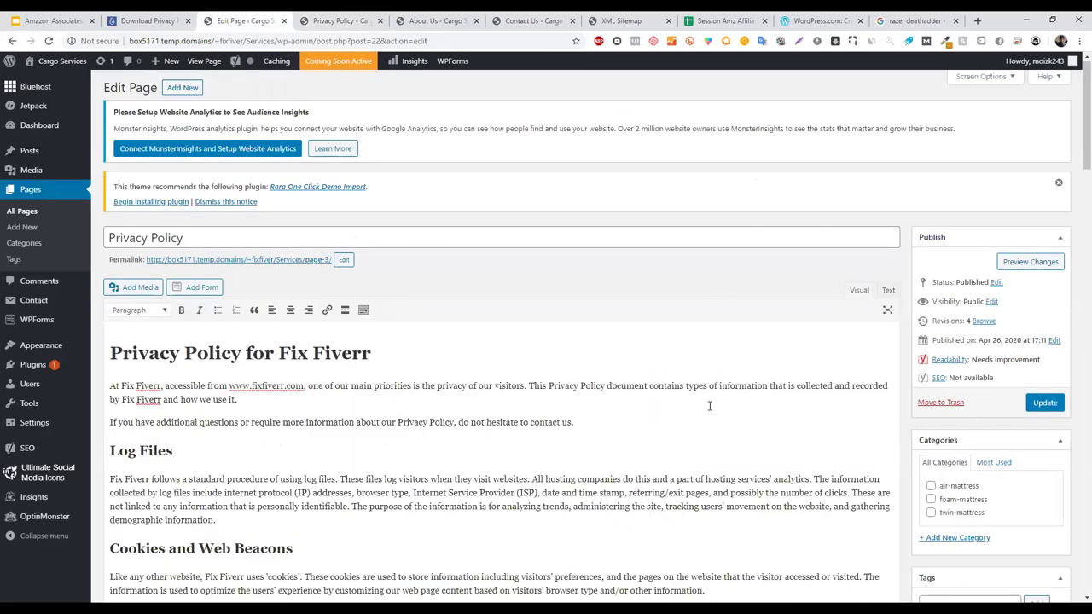
drag(174, 451, 650, 488)
scroll(580, 451, down, 1)
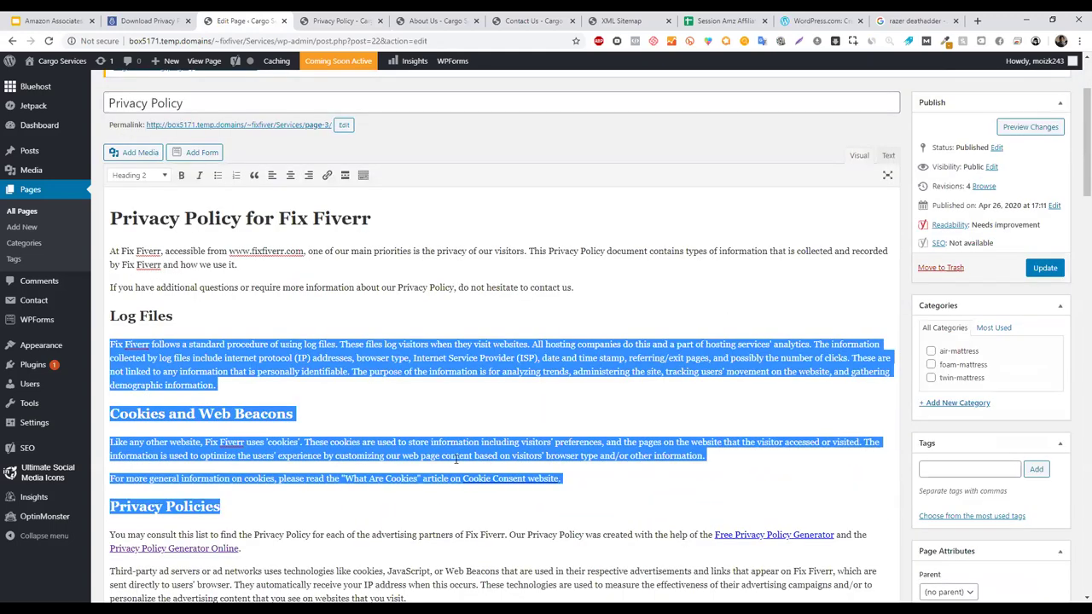
click(721, 439)
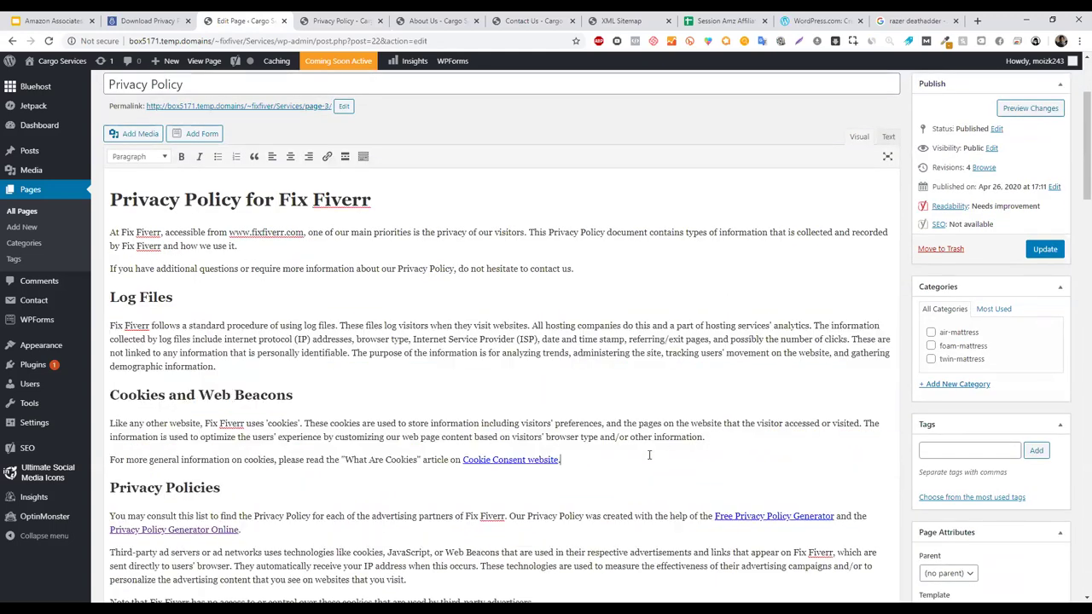
drag(269, 535, 43, 517)
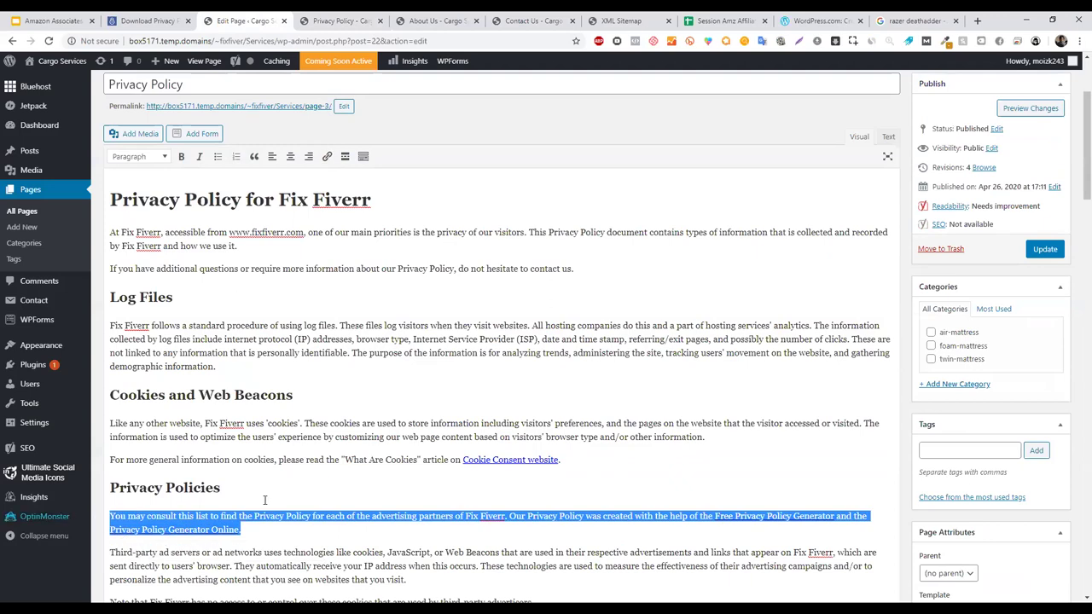
key(BackSpace)
key(BackSpace)
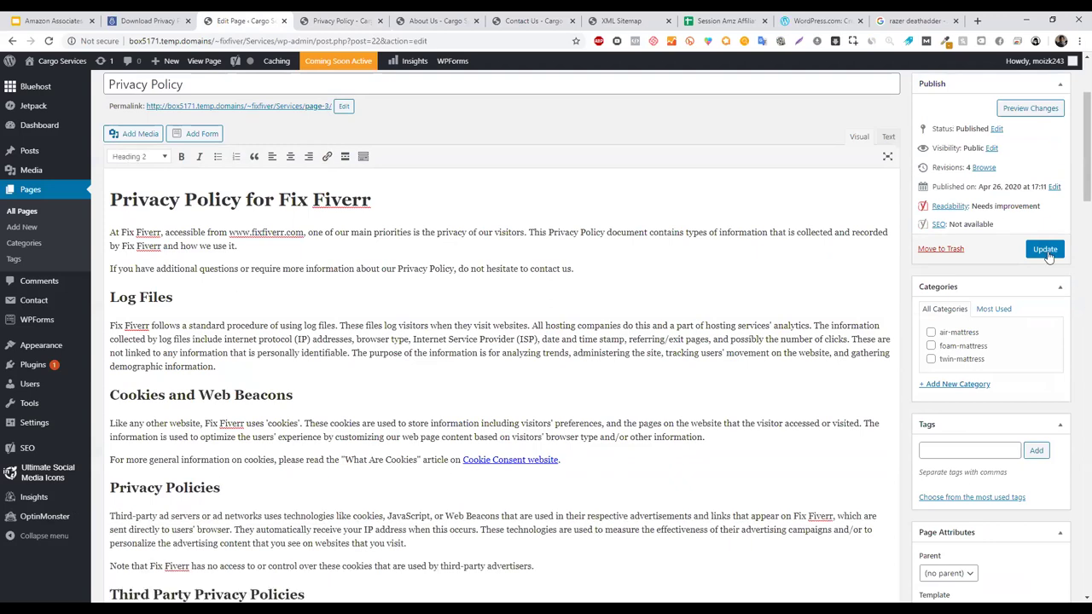
click(1046, 249)
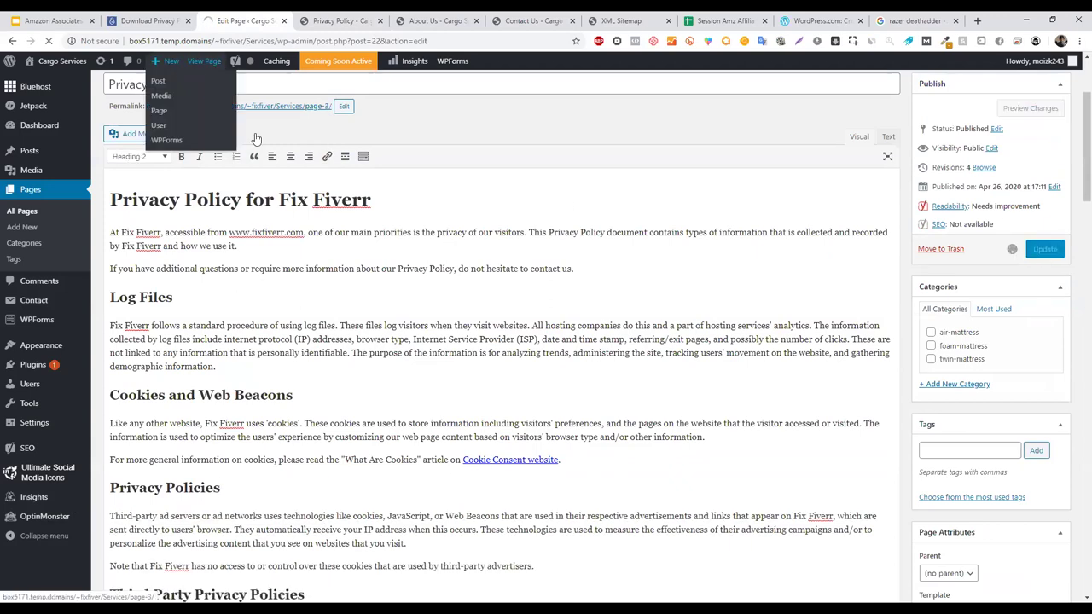
- Check the Cookie Consent link and remaining policy text, then return to the course slides
click(505, 462)
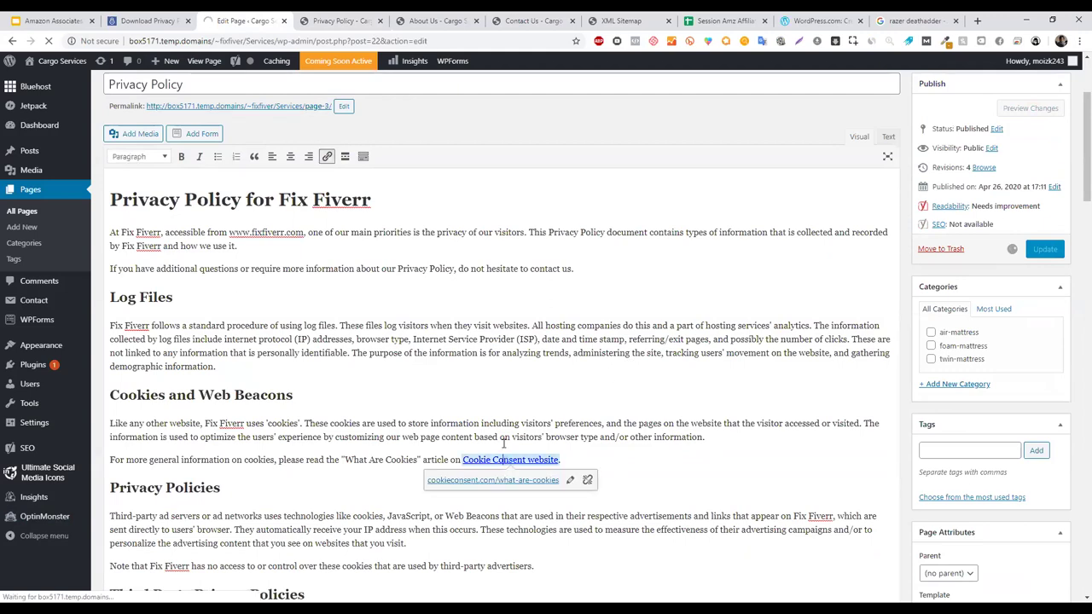
click(500, 373)
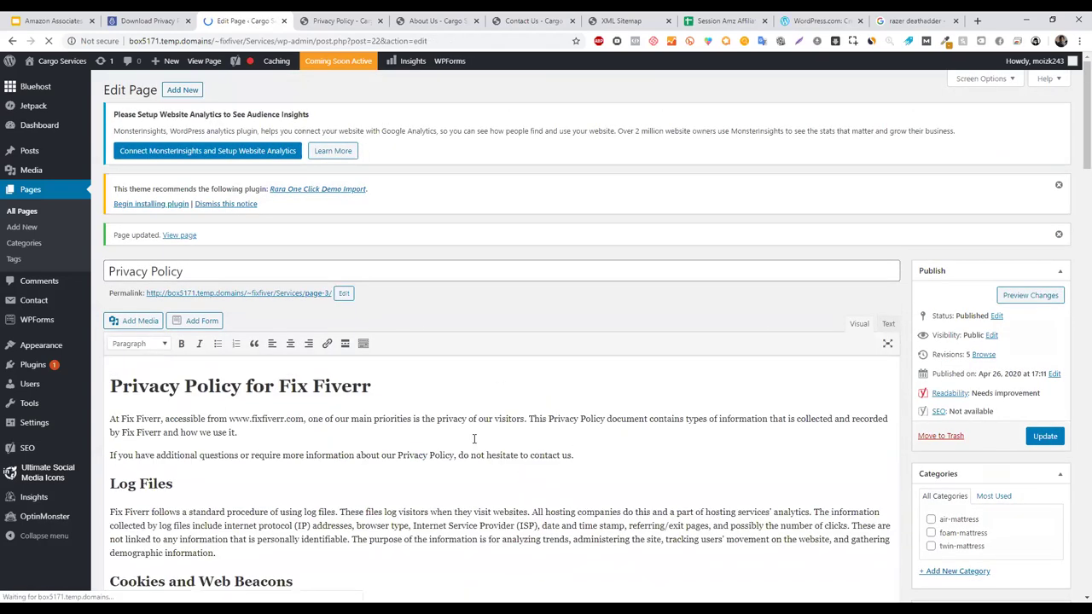
drag(474, 439, 359, 597)
click(341, 251)
drag(524, 268, 500, 268)
key(ctrl+a)
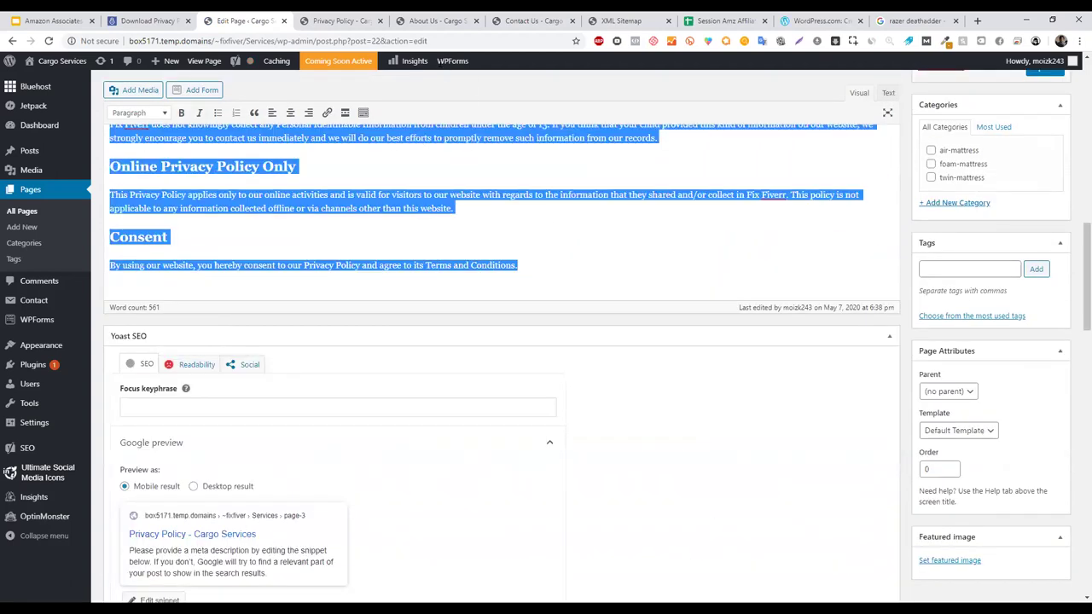
scroll(500, 268, up, 5)
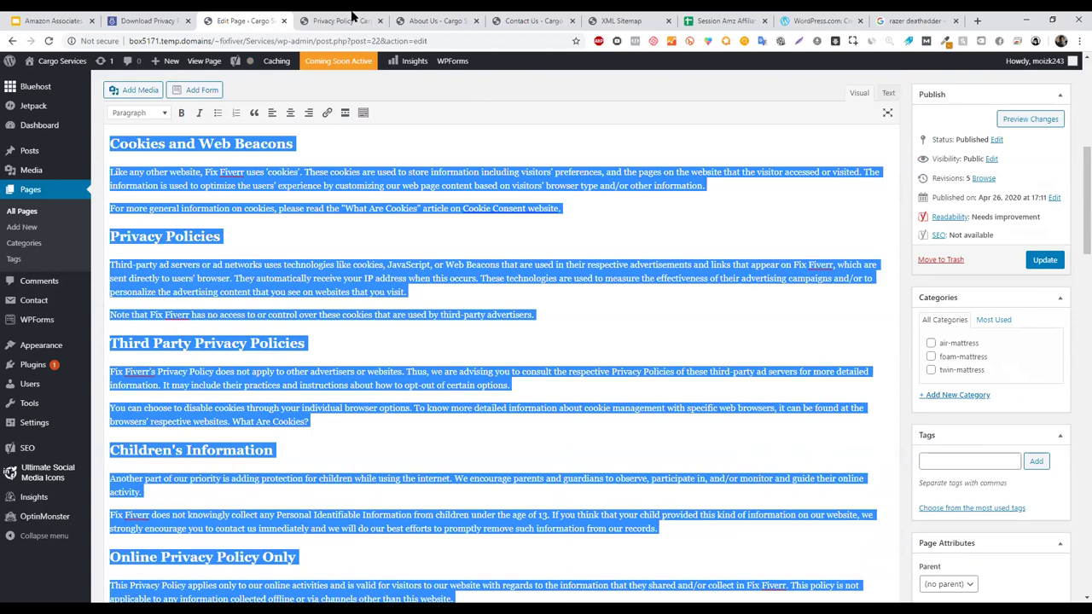
click(338, 21)
click(217, 19)
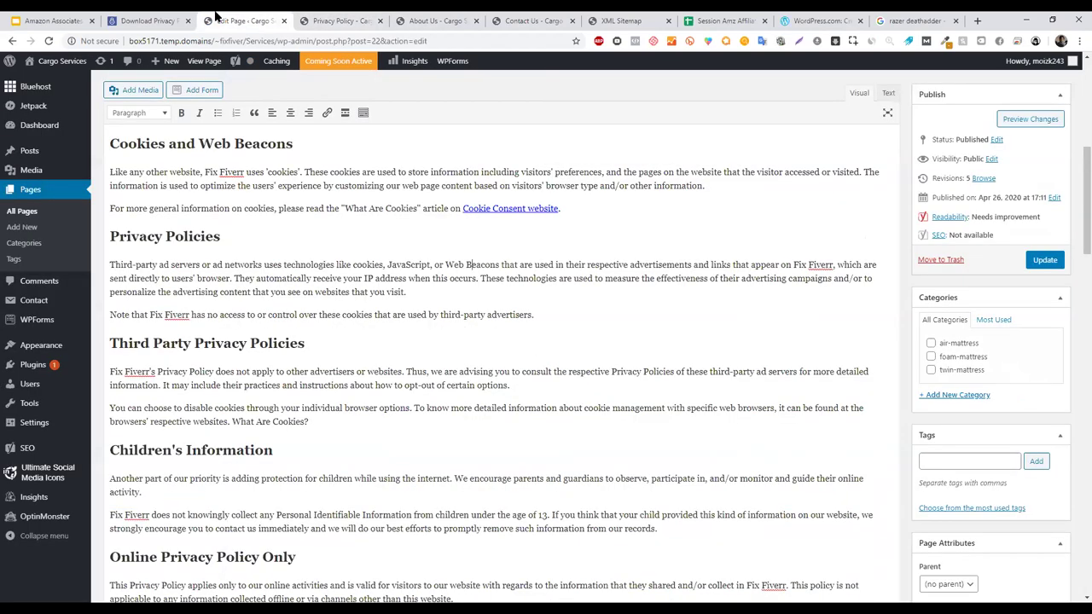
key(ctrl+1)
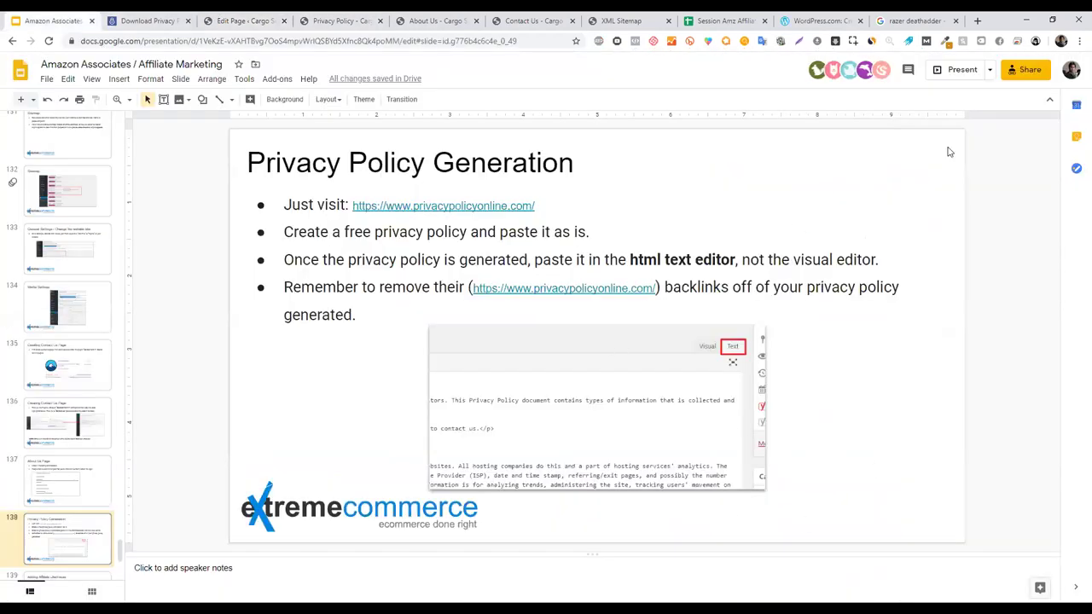
- Present the deck up to the 'Adding Affiliate Disclosure' slide, exit full screen, and open a new tab
click(961, 70)
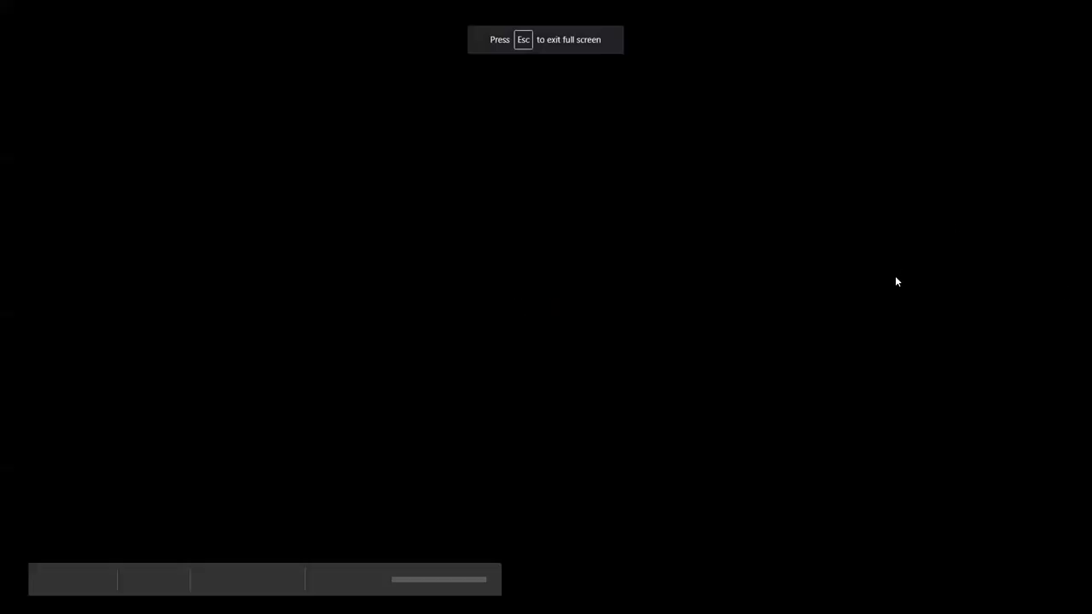
key(Right)
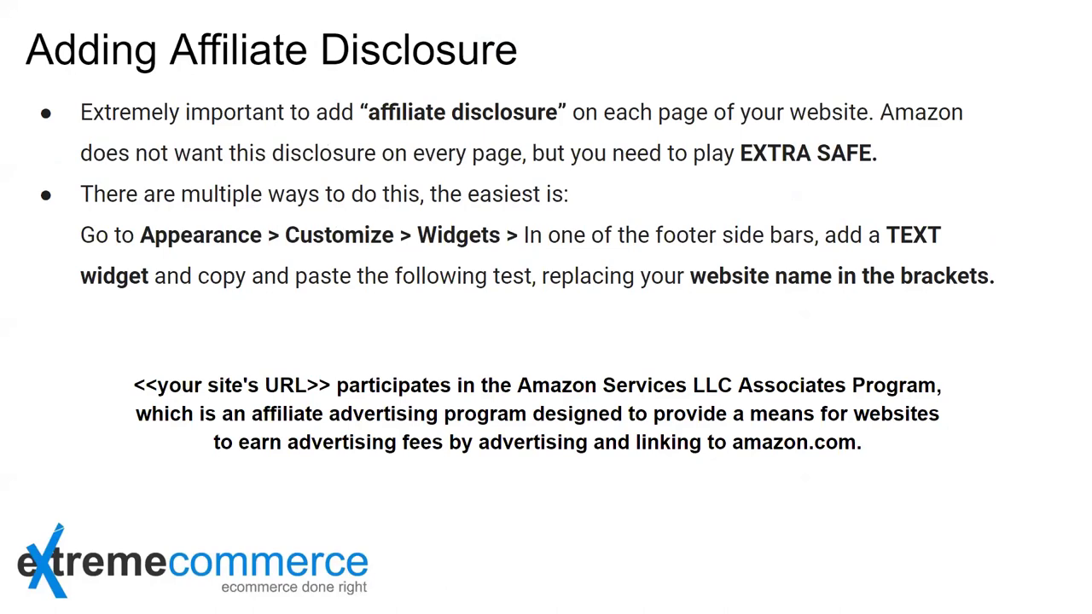
key(Escape)
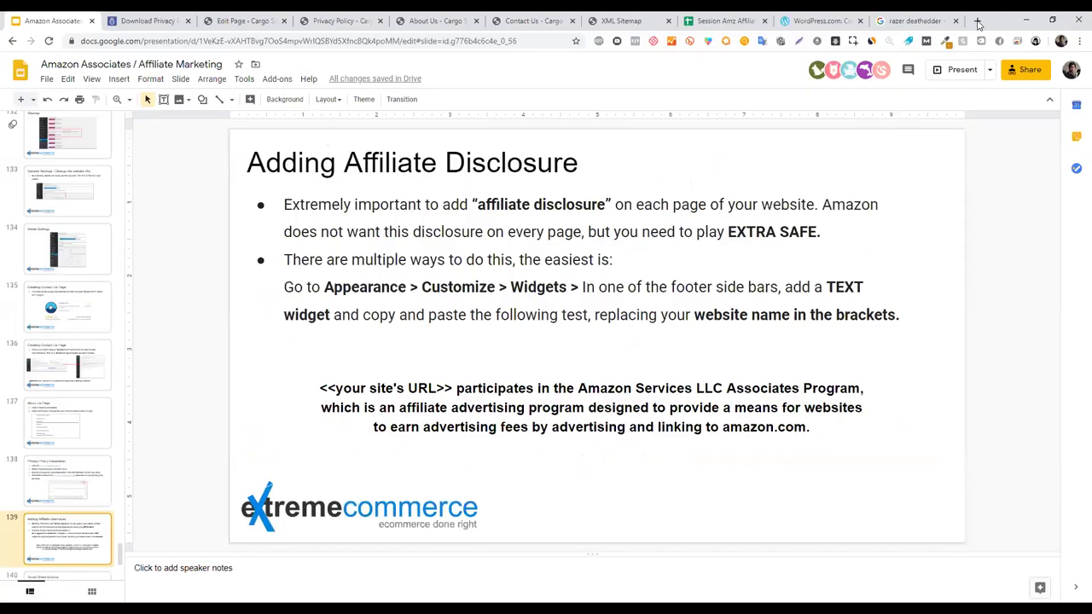
click(979, 22)
- Load 10beasts.com, scroll to its footer disclosure, then return to the live Privacy Policy page
text(10beasts.com)
key(Return)
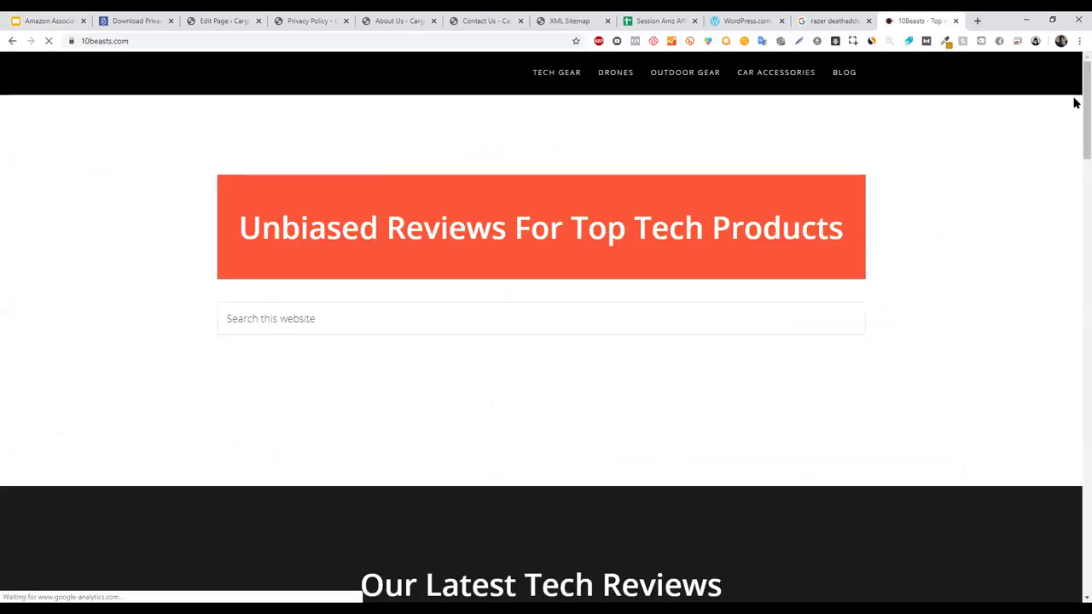
scroll(1076, 467, down, 20)
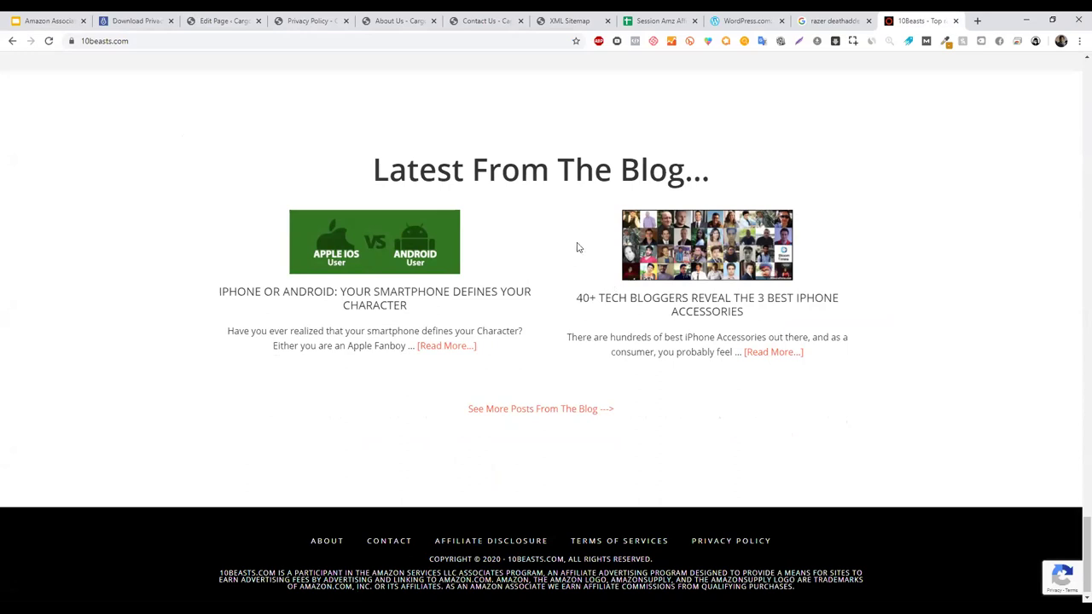
click(300, 15)
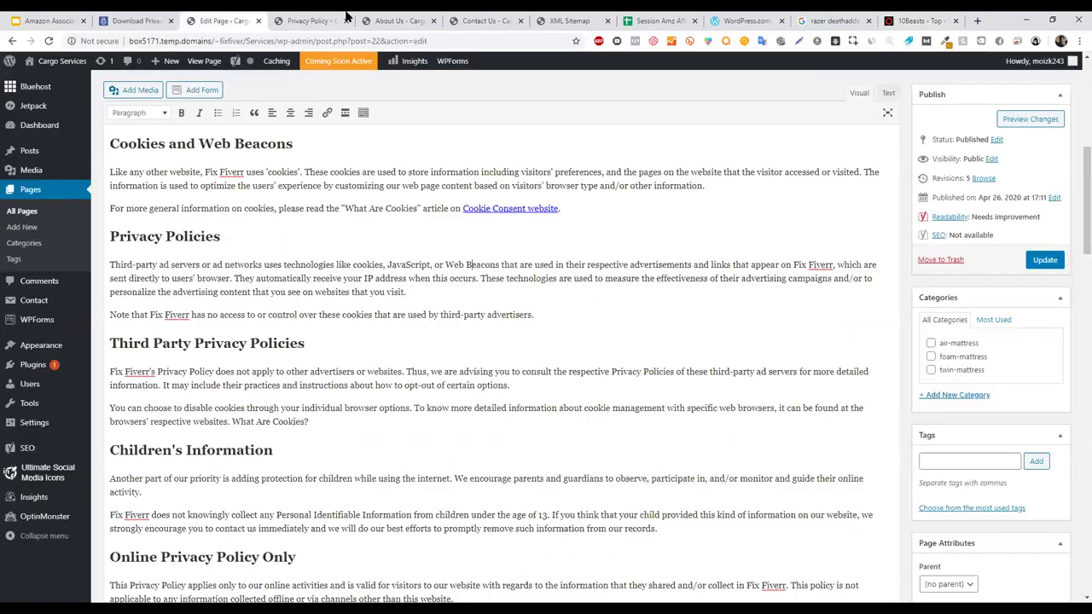
scroll(785, 454, down, 6)
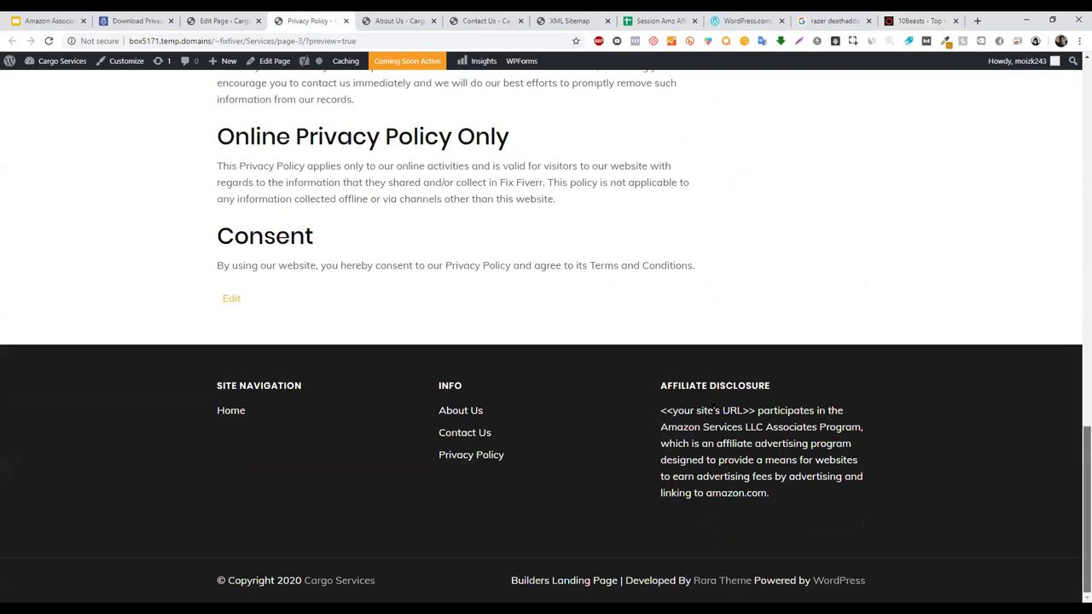
drag(661, 391, 799, 493)
click(785, 495)
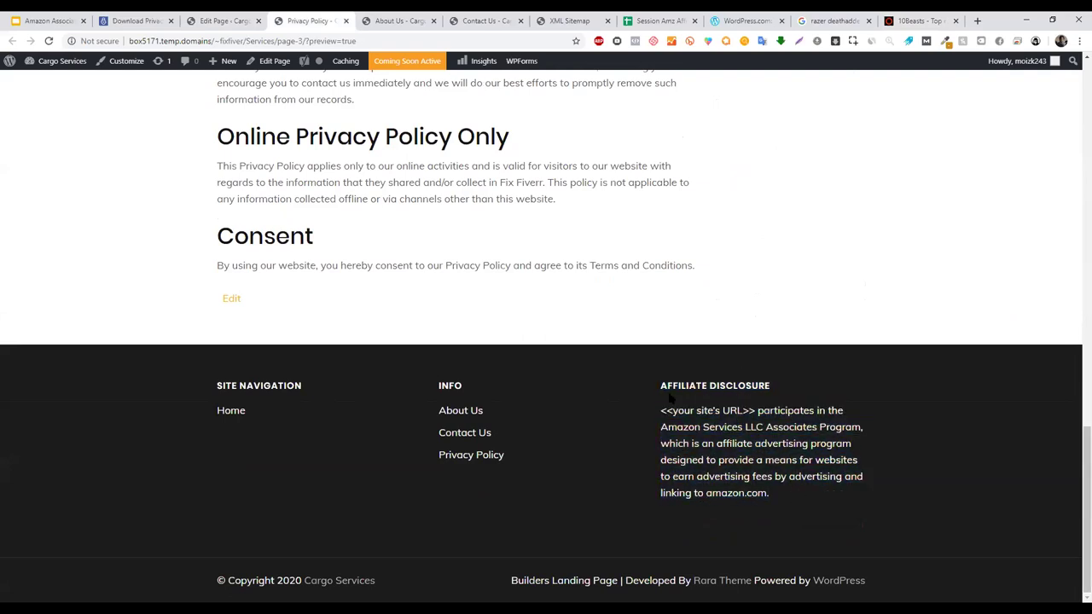
drag(670, 398, 818, 502)
click(819, 503)
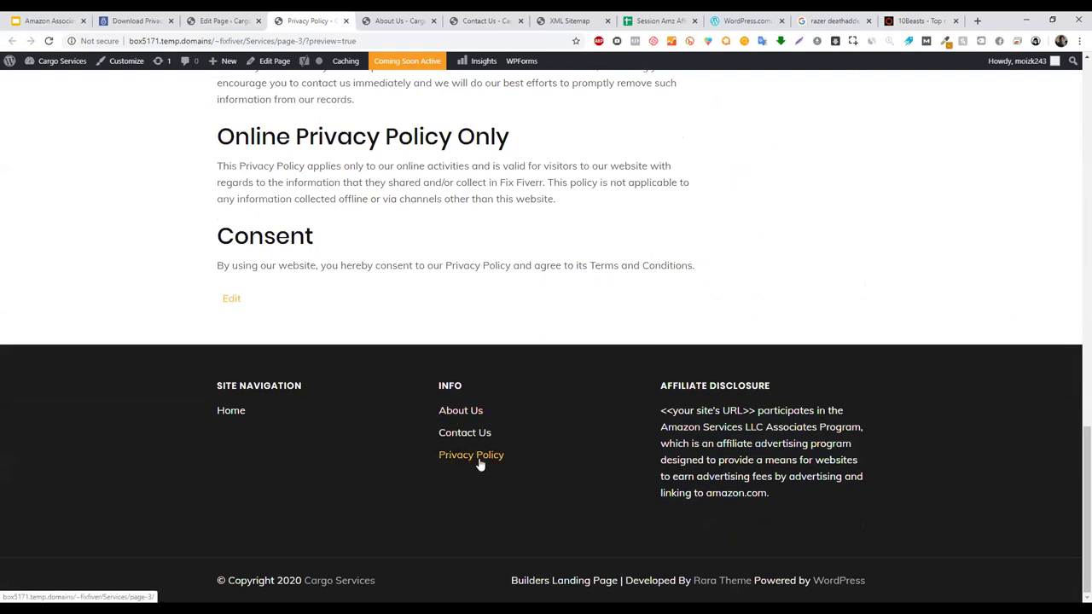
drag(660, 410, 821, 499)
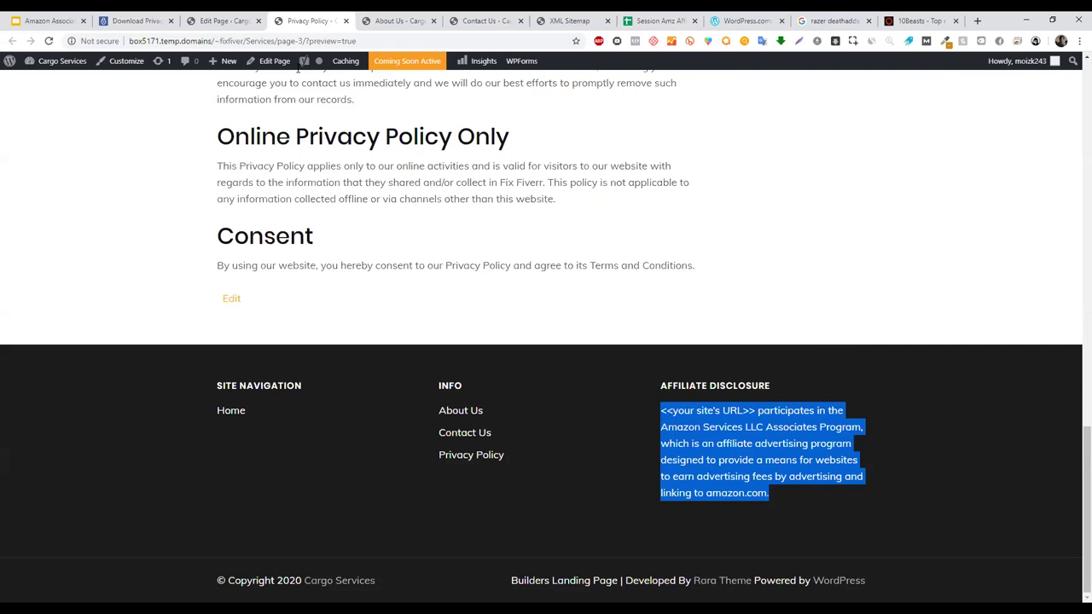
click(236, 15)
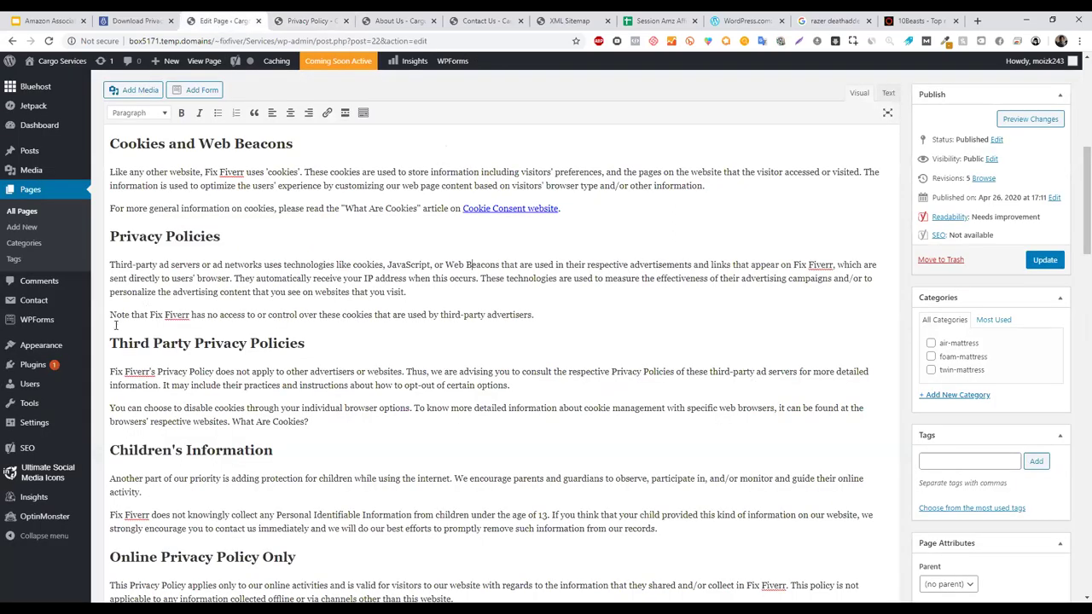
- Launch the Customizer from the Appearance menu in the admin sidebar
mouse_move(73, 356)
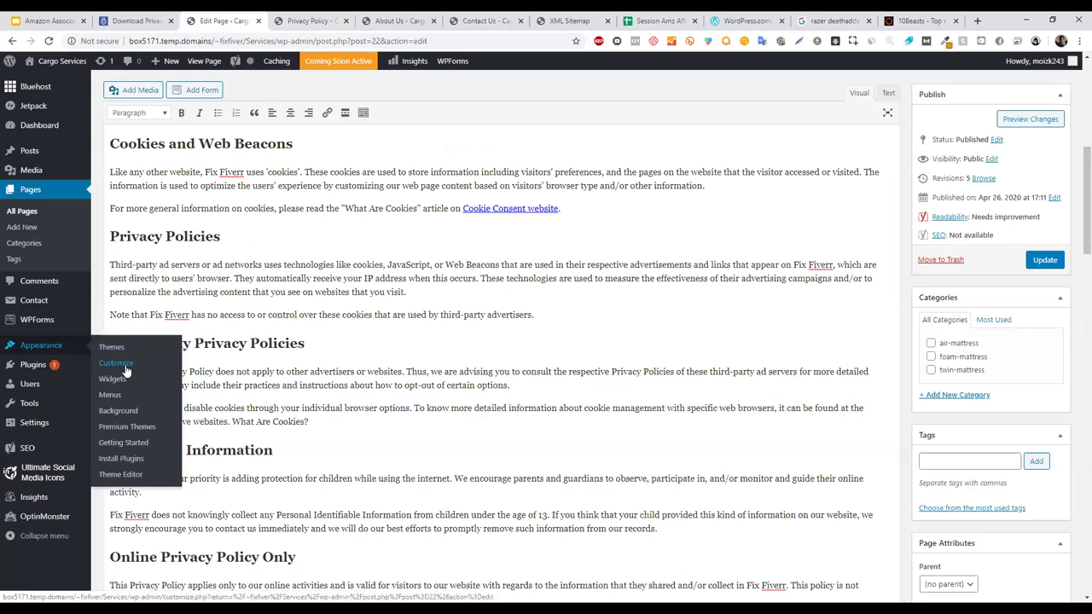
click(117, 363)
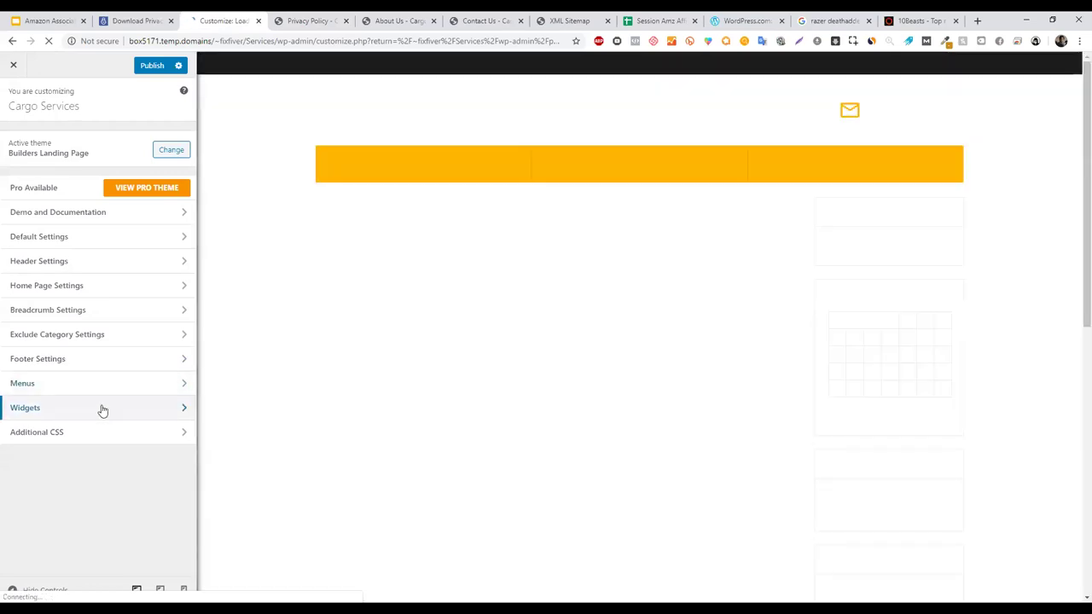
- Open the Customizer's Widgets panel and go into Footer Sidebar Third
click(102, 410)
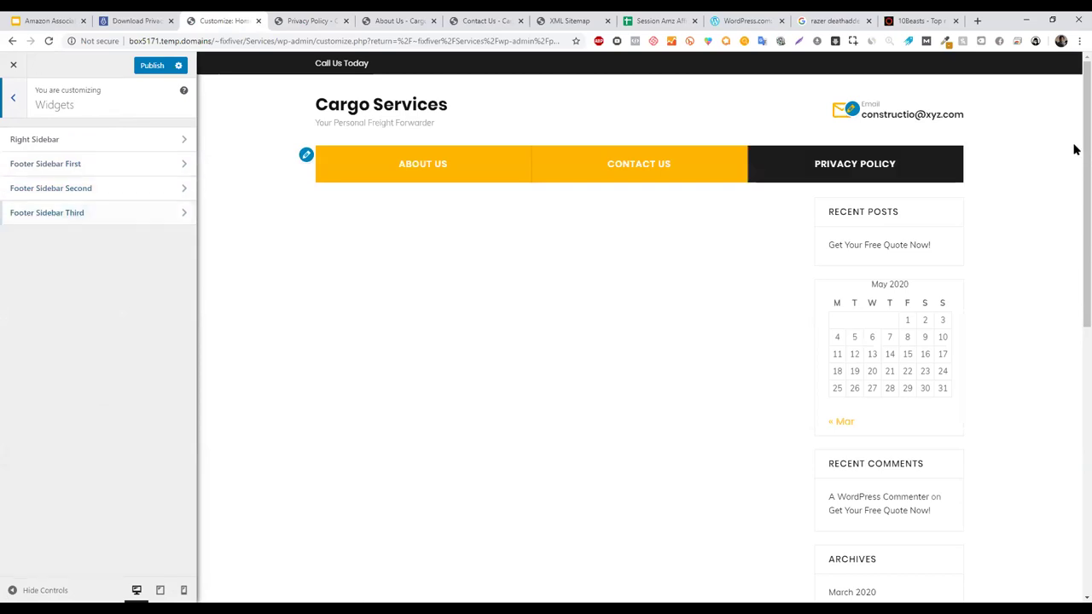
scroll(1073, 371, down, 7)
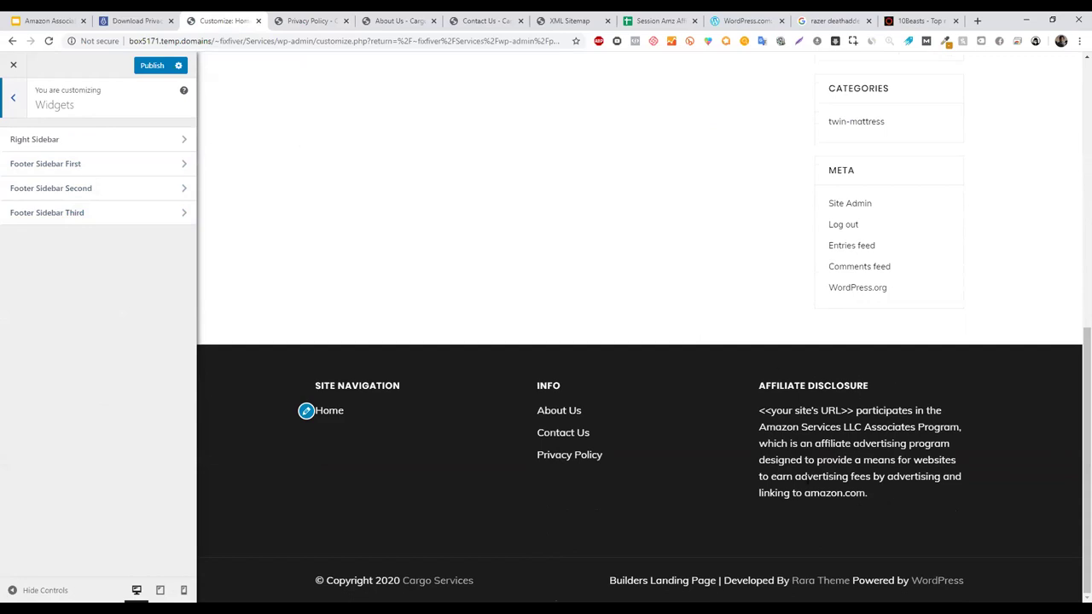
click(136, 213)
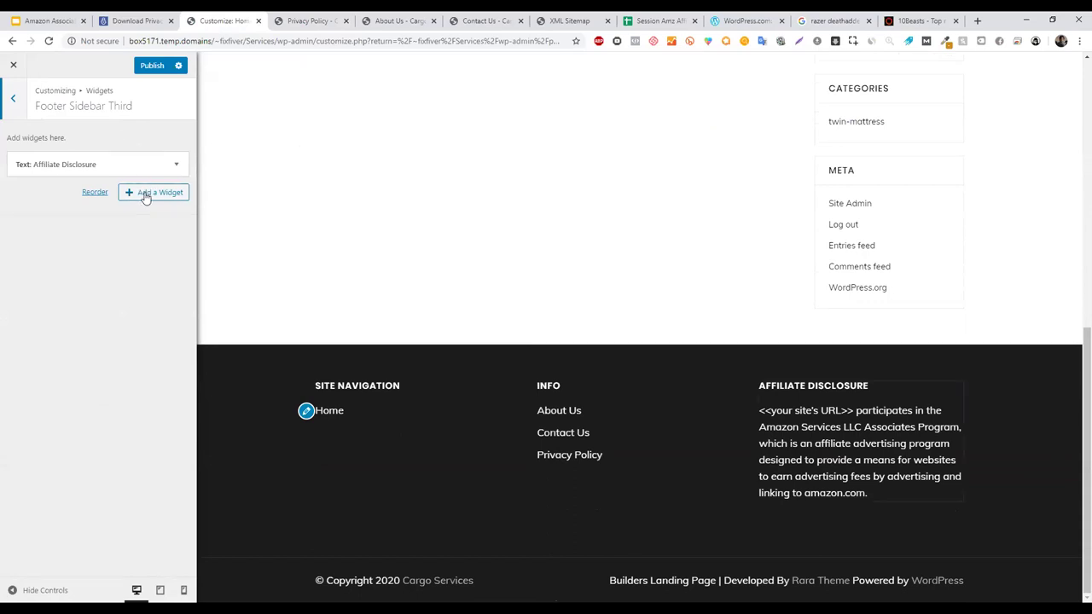
- Search widgets for 'text', clear it, then expand Text: Affiliate Disclosure and select its wording
click(146, 197)
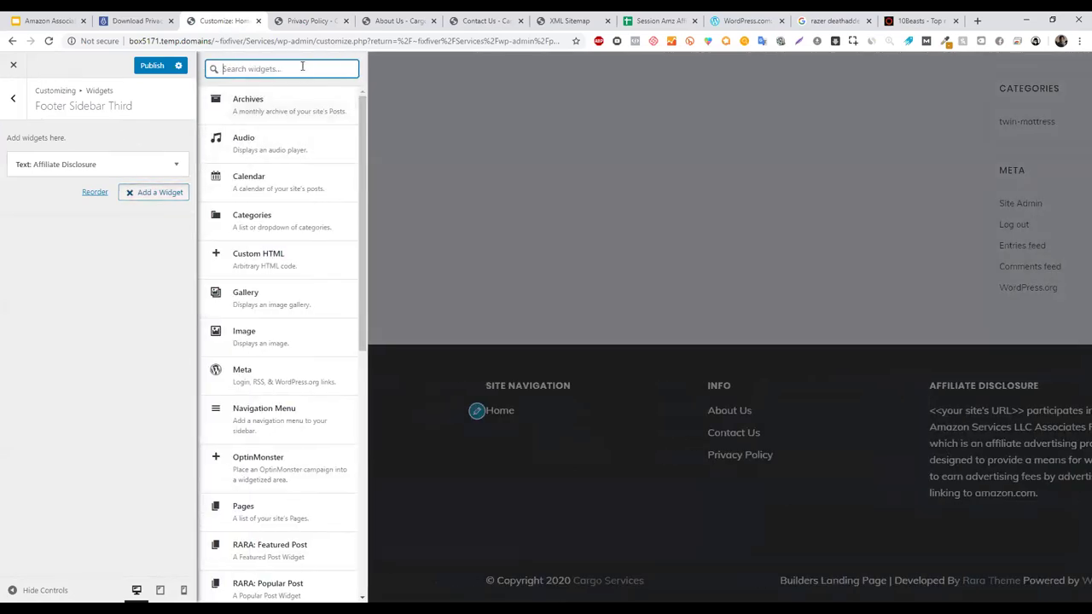
text(text)
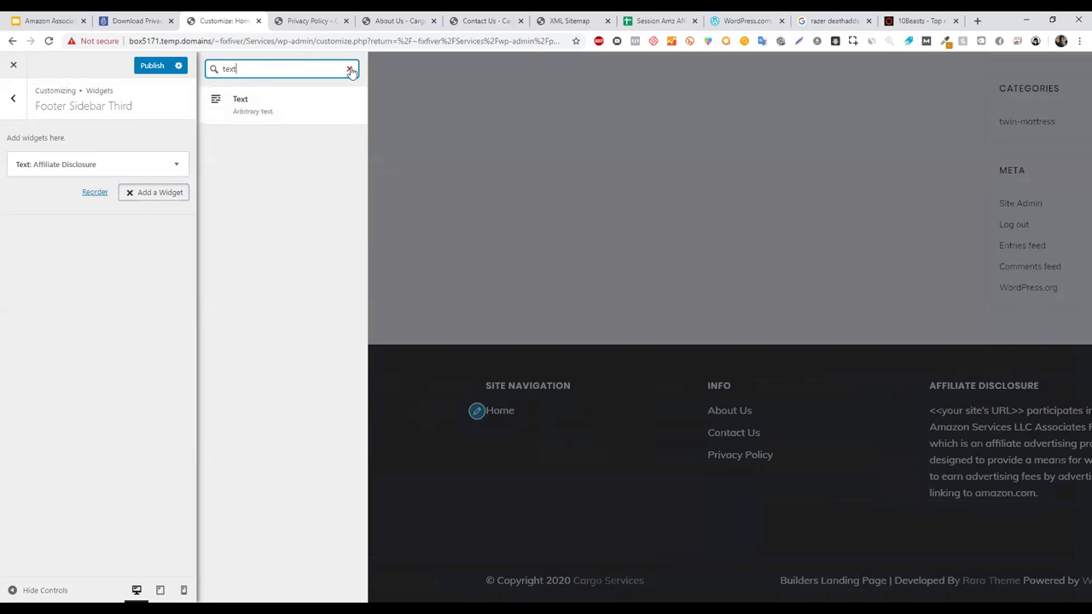
click(349, 68)
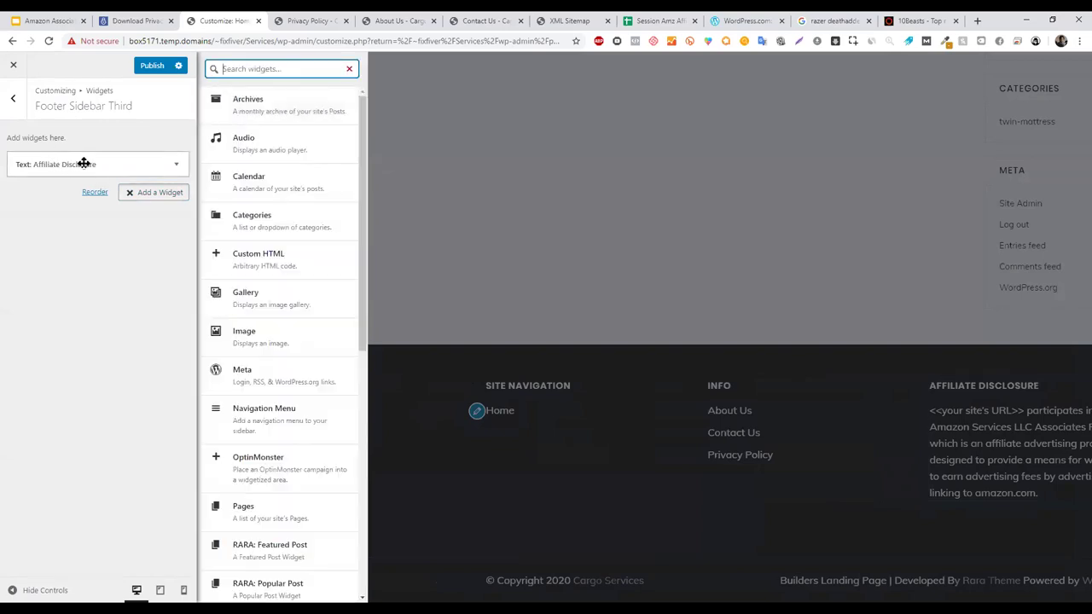
click(83, 163)
drag(96, 198, 4, 206)
click(107, 369)
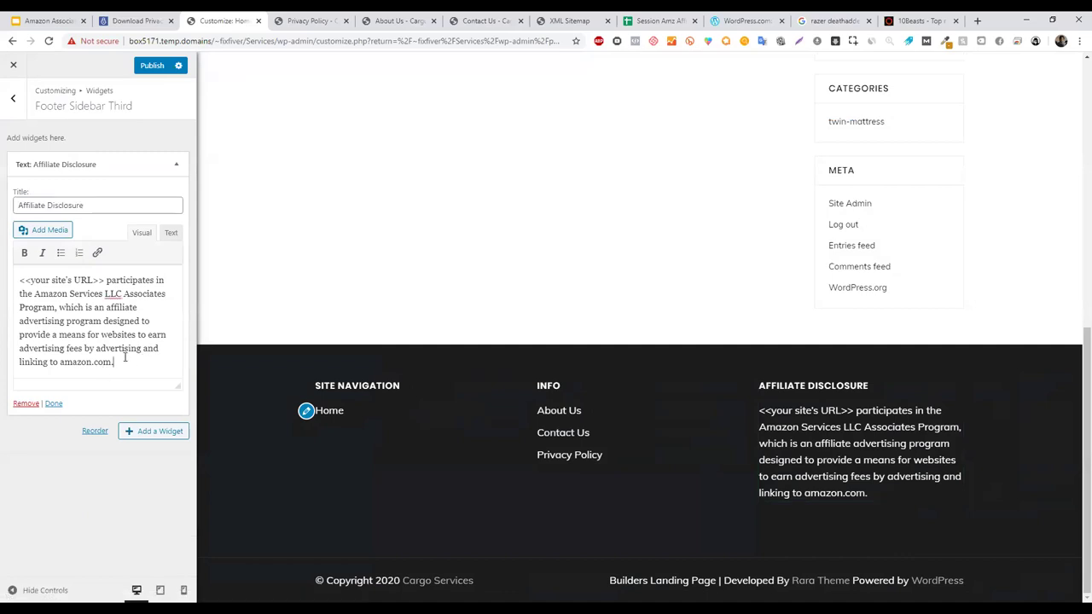
drag(125, 359, 8, 263)
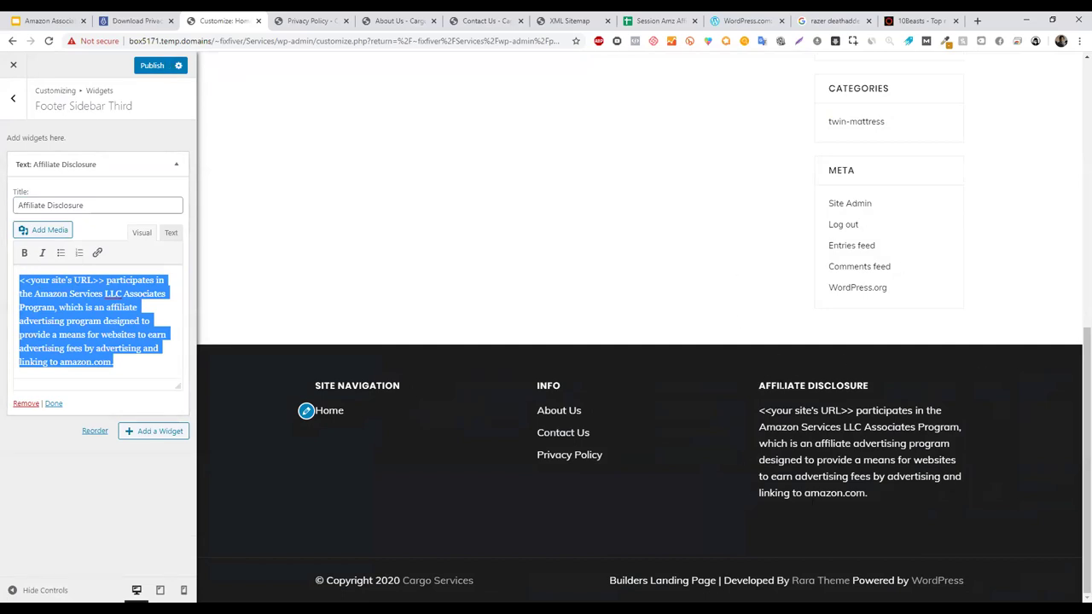
- Look at Footer Sidebar First's widgets, then switch to the 10beasts.com tab
click(8, 104)
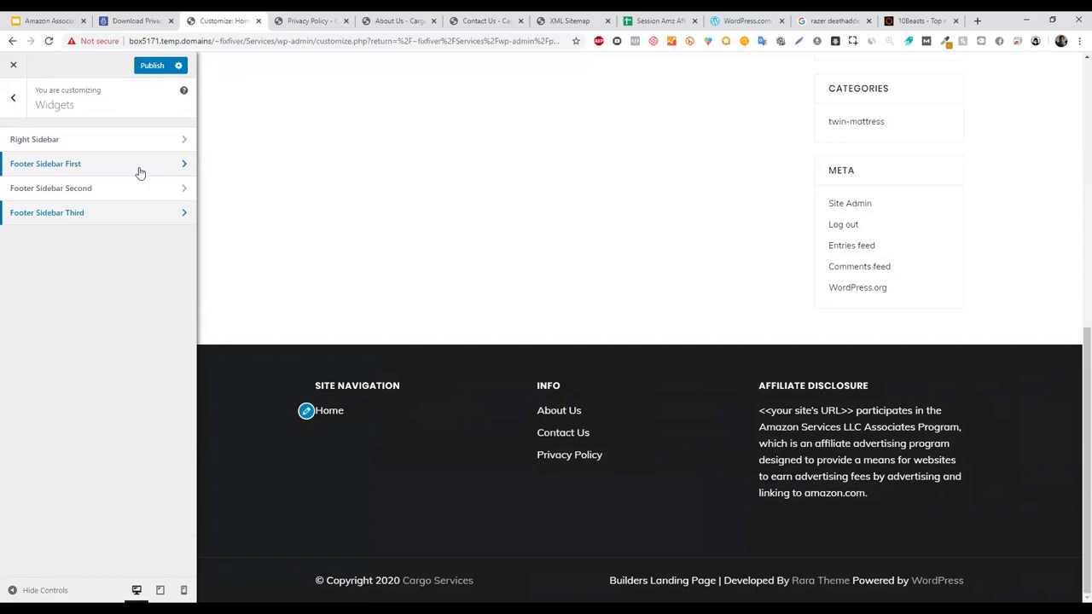
click(141, 170)
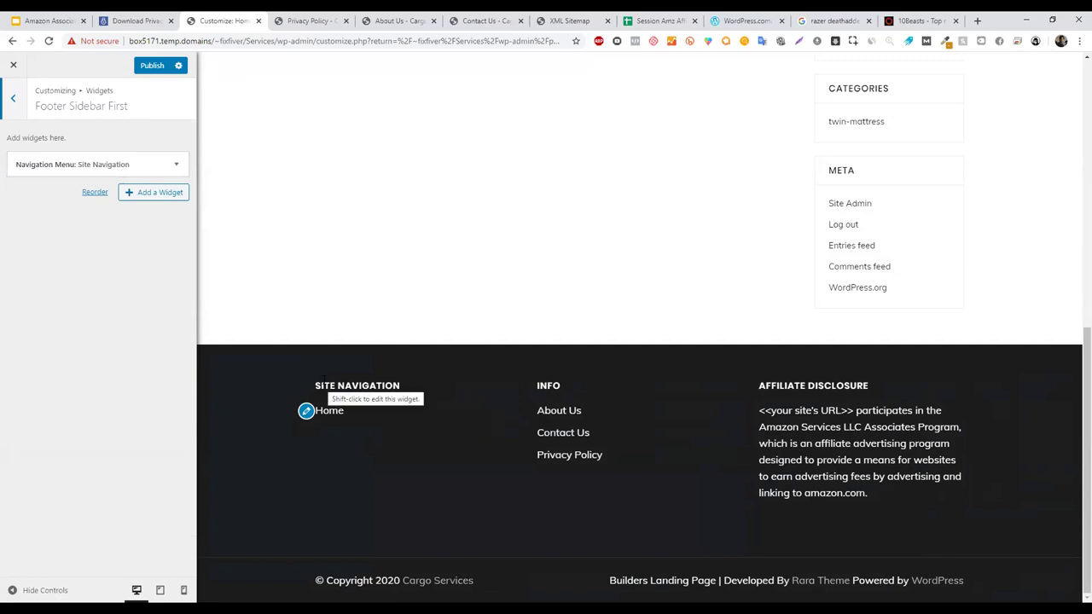
click(904, 19)
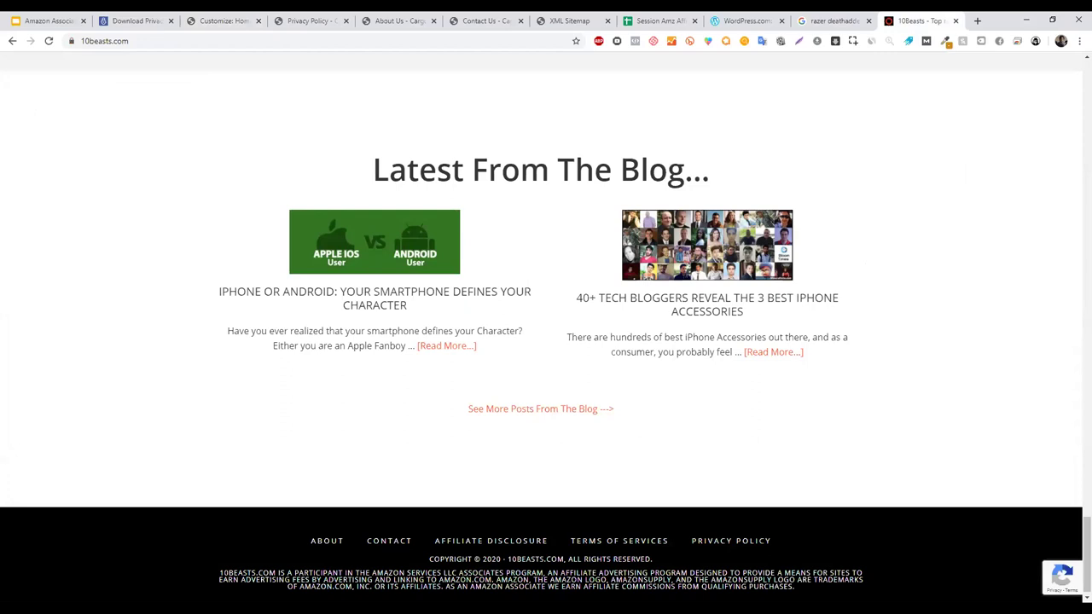
- Select the 10beasts.com footer's Amazon affiliate disclaimer, then return to the Customizer tab
drag(796, 588, 228, 576)
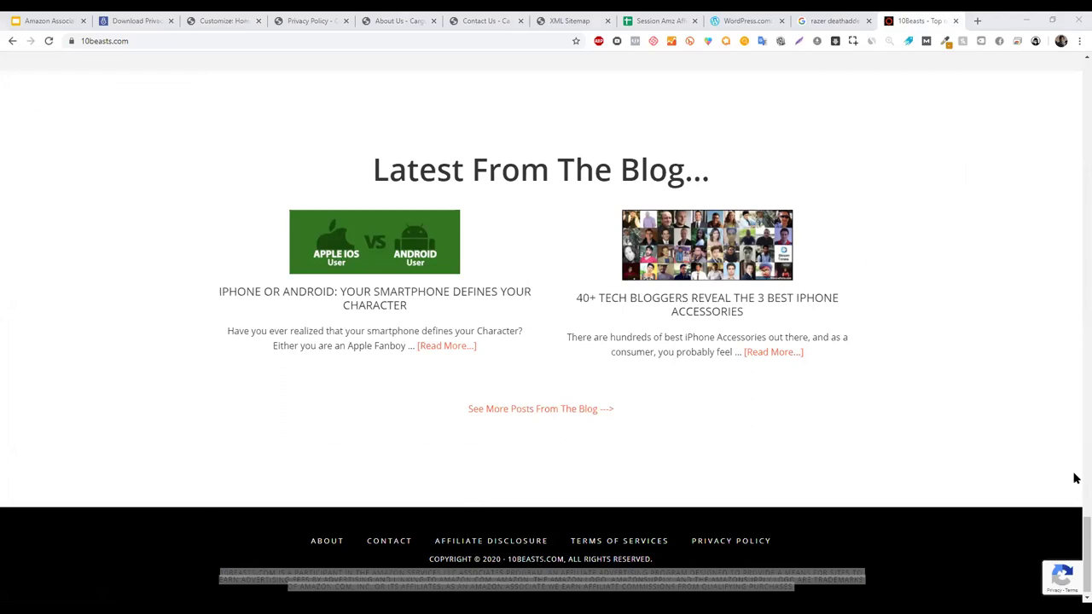
scroll(1072, 90, up, 20)
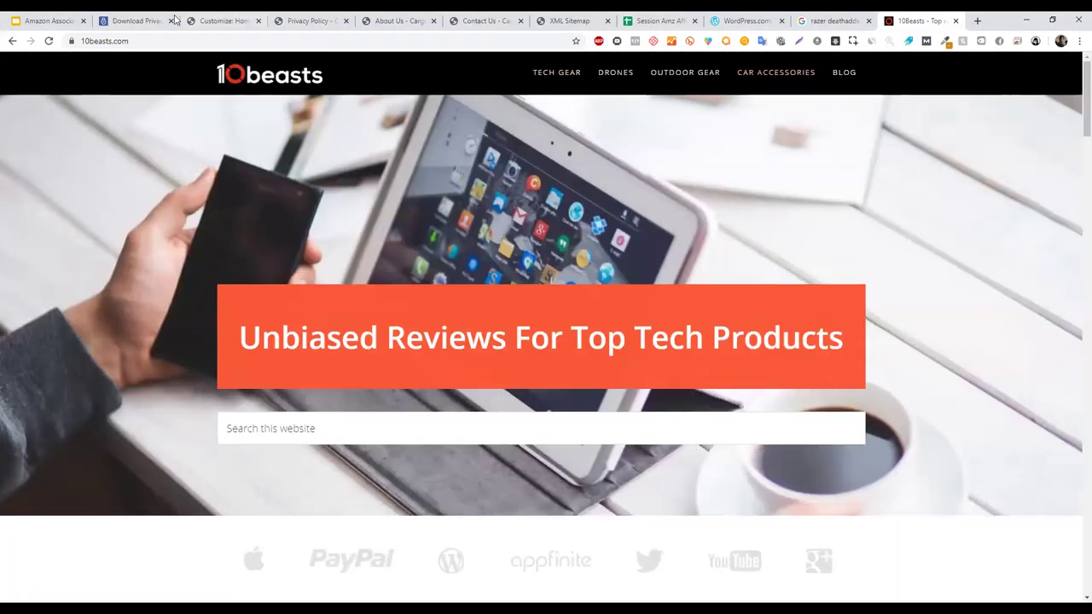
click(220, 18)
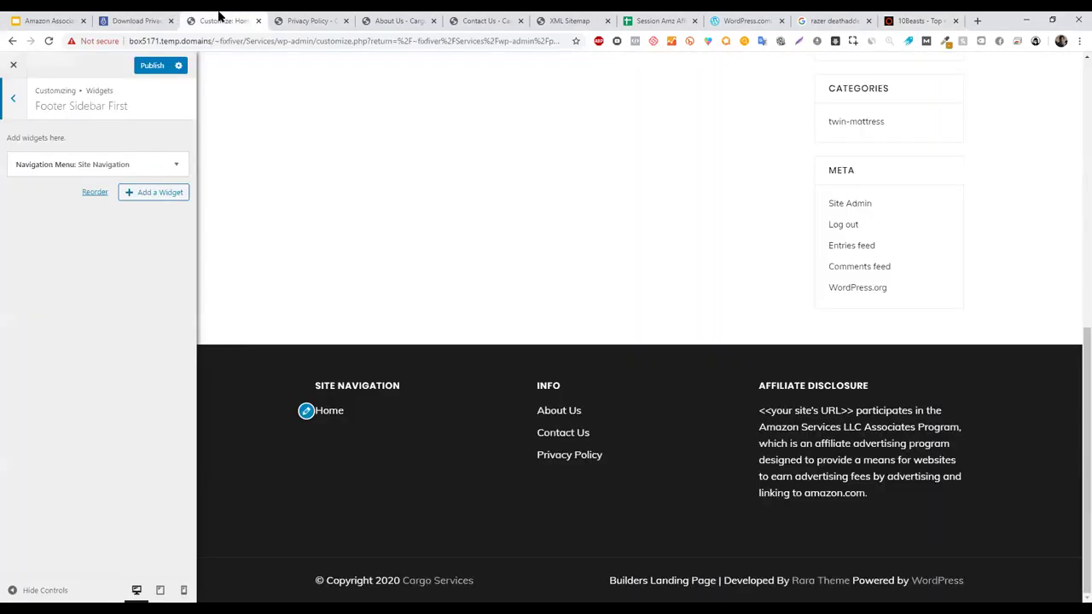
- In Footer Sidebar Second, search widgets for 'page', clear it, and expand the Pages: Info widget
click(13, 98)
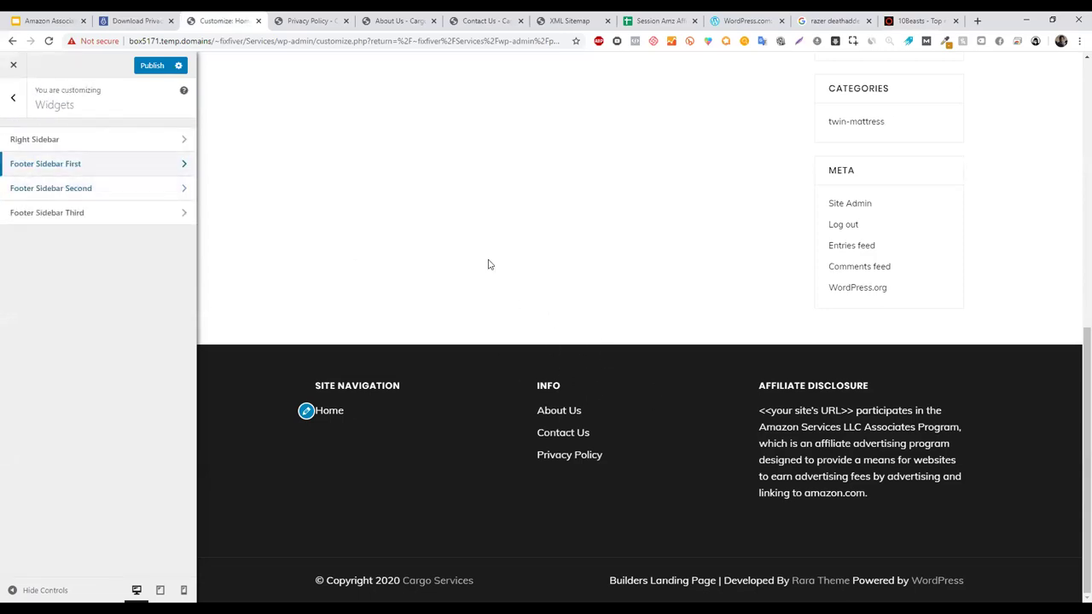
click(97, 188)
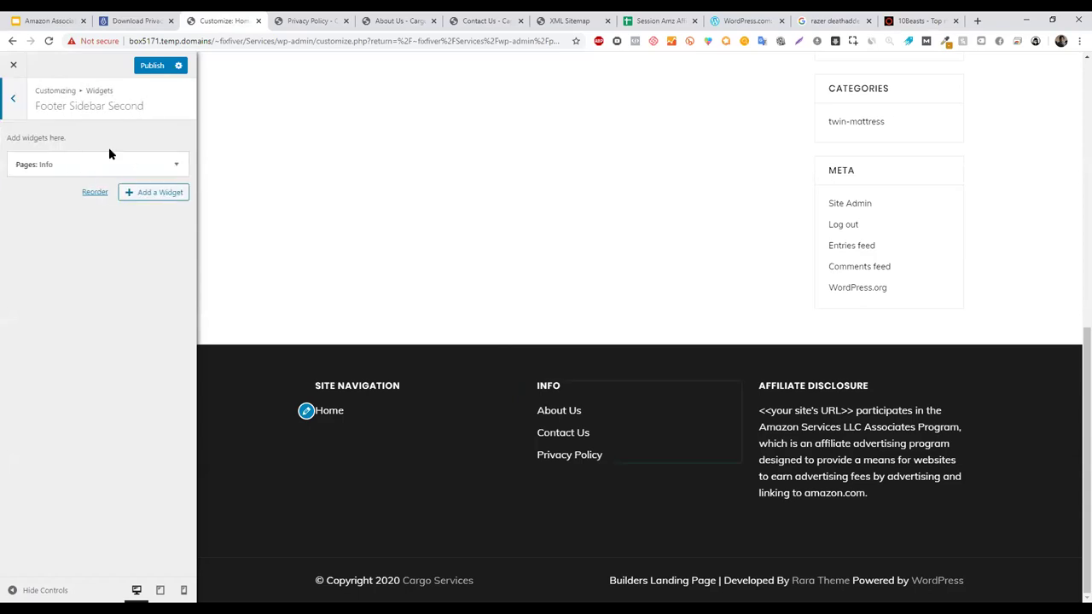
click(151, 193)
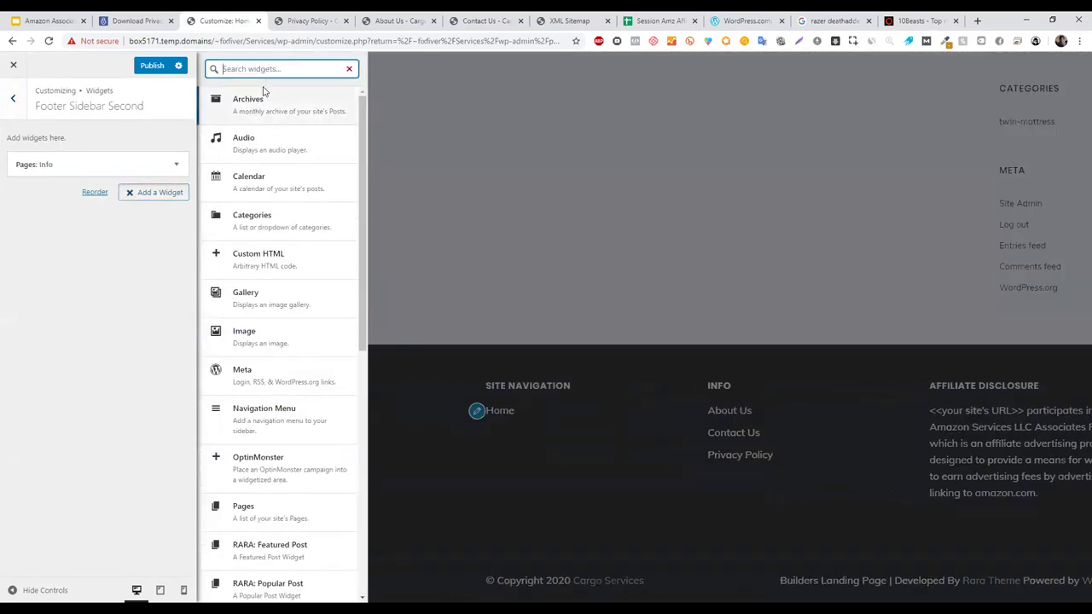
text(page)
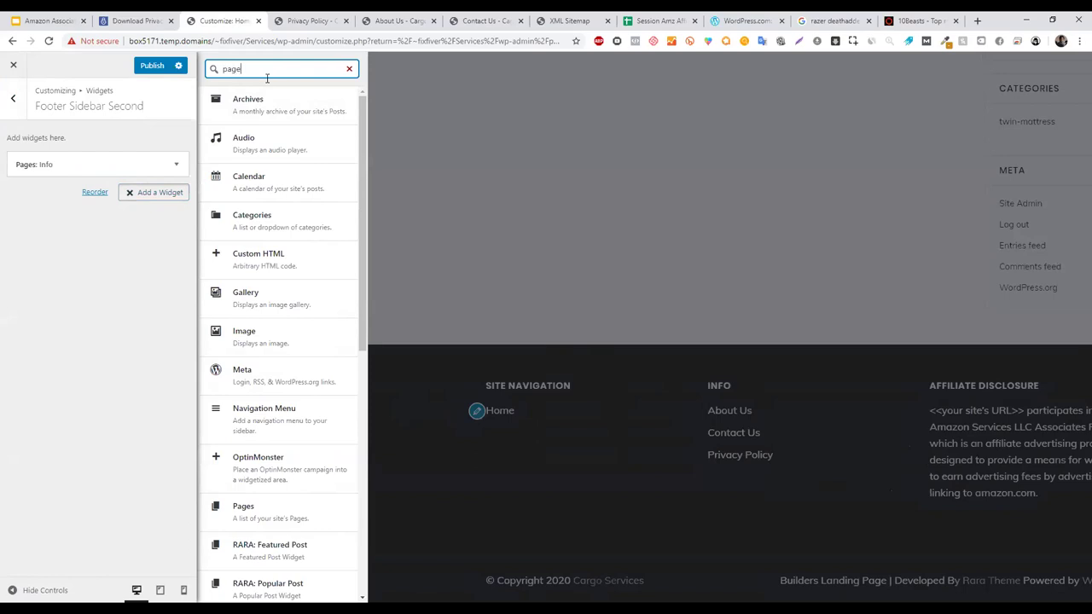
click(349, 68)
click(117, 165)
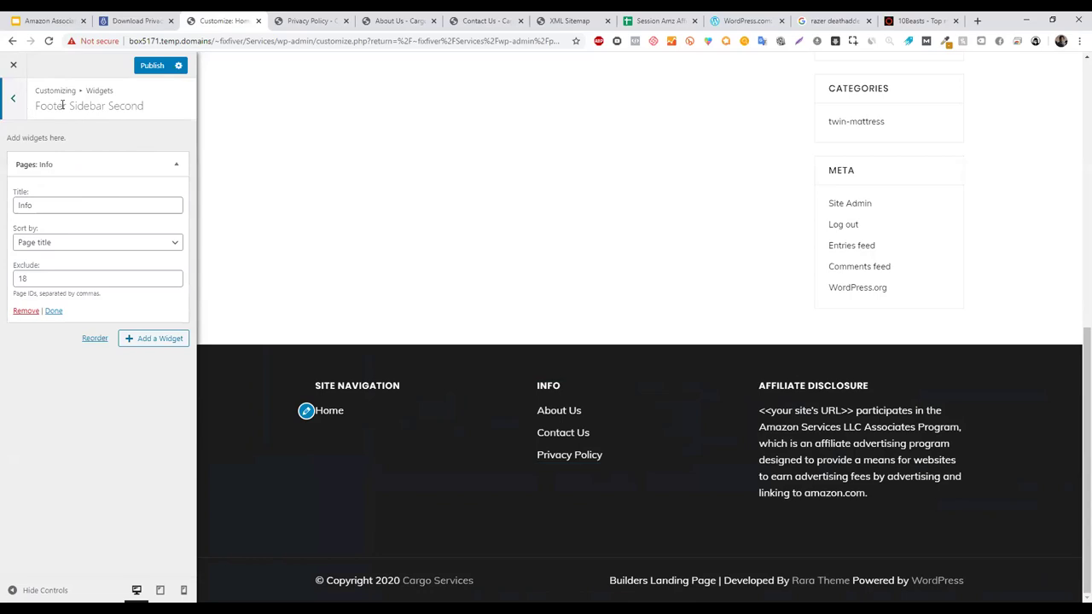
- Remove page 18 from the Info widget's Exclude field and try the newly listed Home link
drag(53, 211, 4, 212)
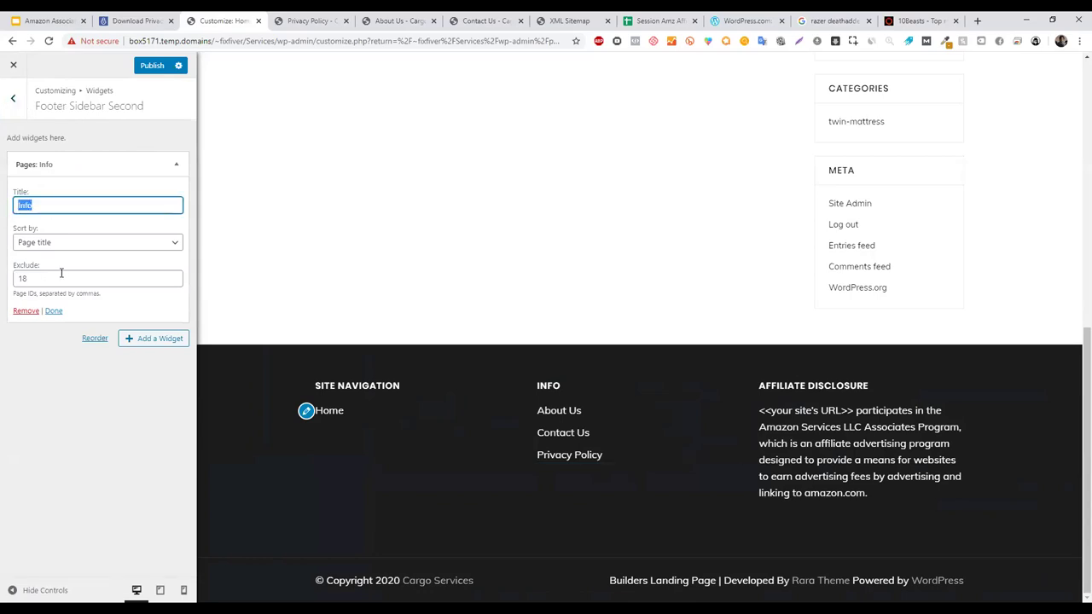
drag(62, 273, 4, 274)
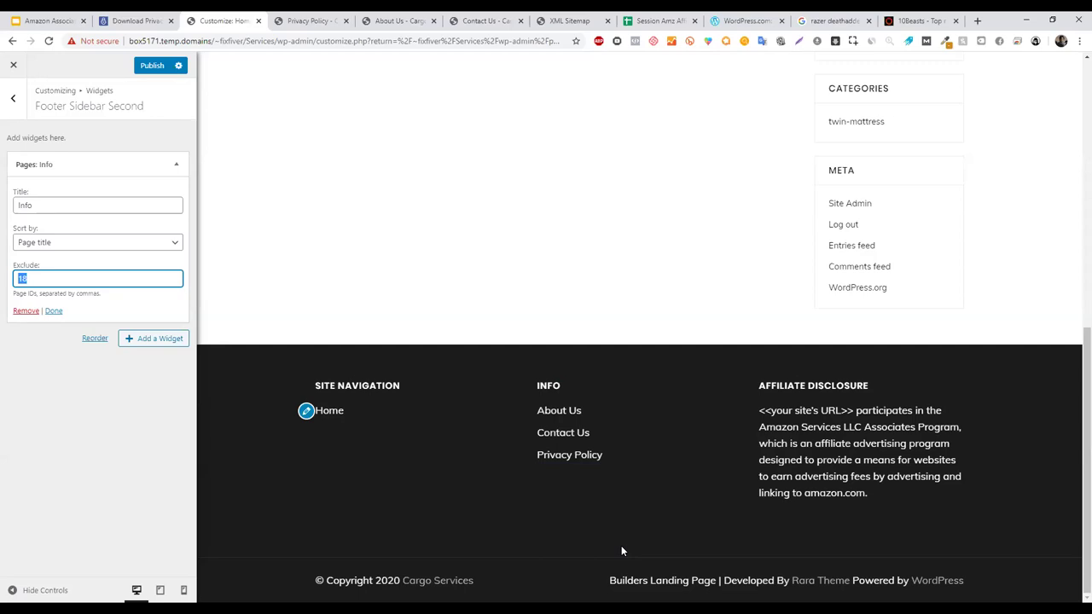
key(BackSpace)
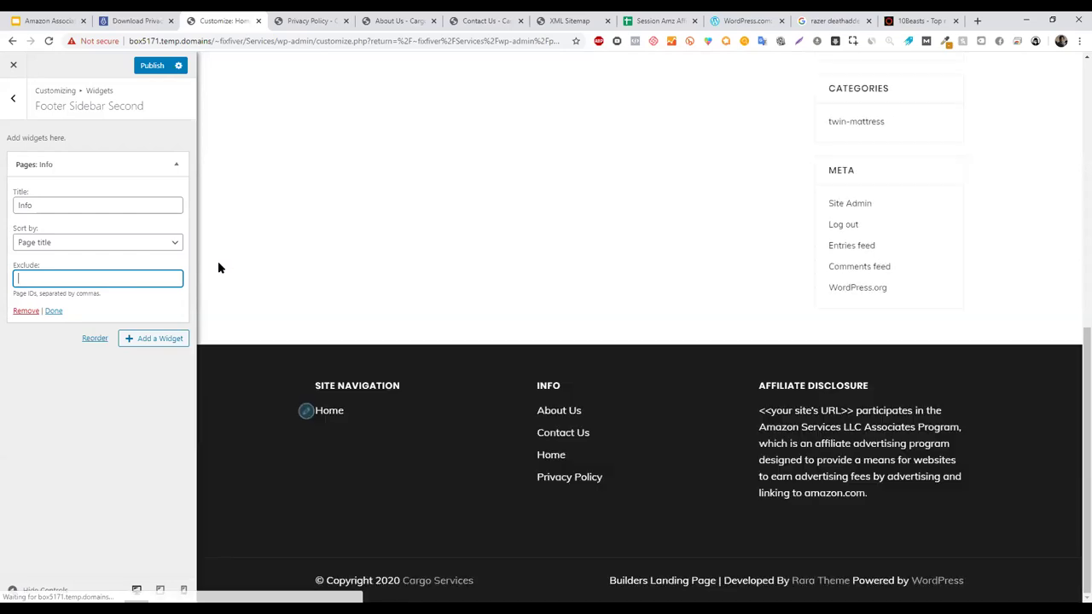
click(562, 461)
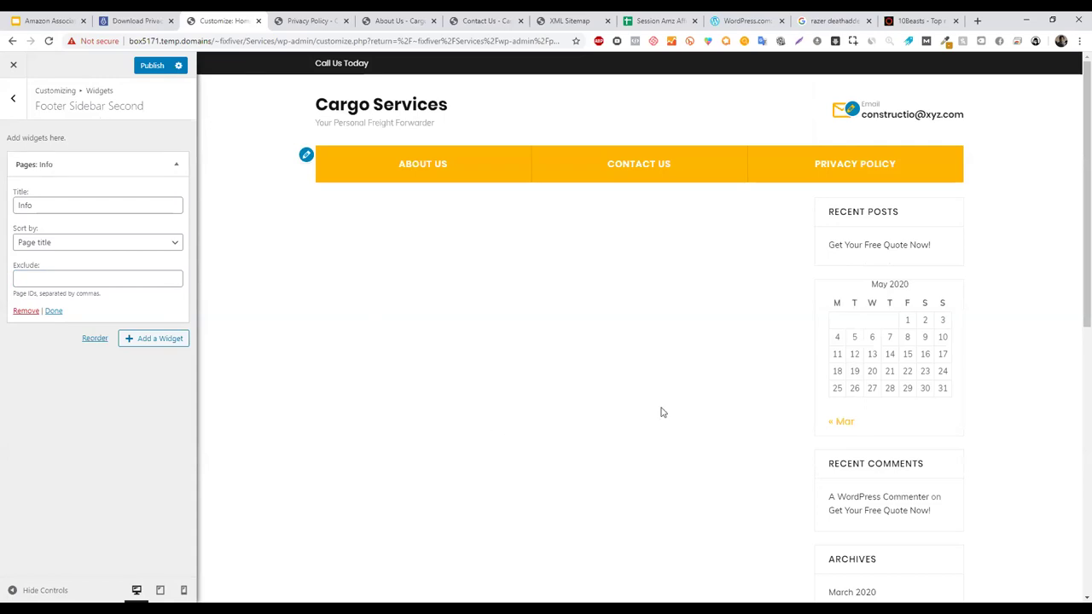
drag(1082, 295, 1034, 500)
- Re-enter 18 in the Exclude field to hide Home again, then view the About Us tab
click(19, 280)
drag(19, 295, 53, 294)
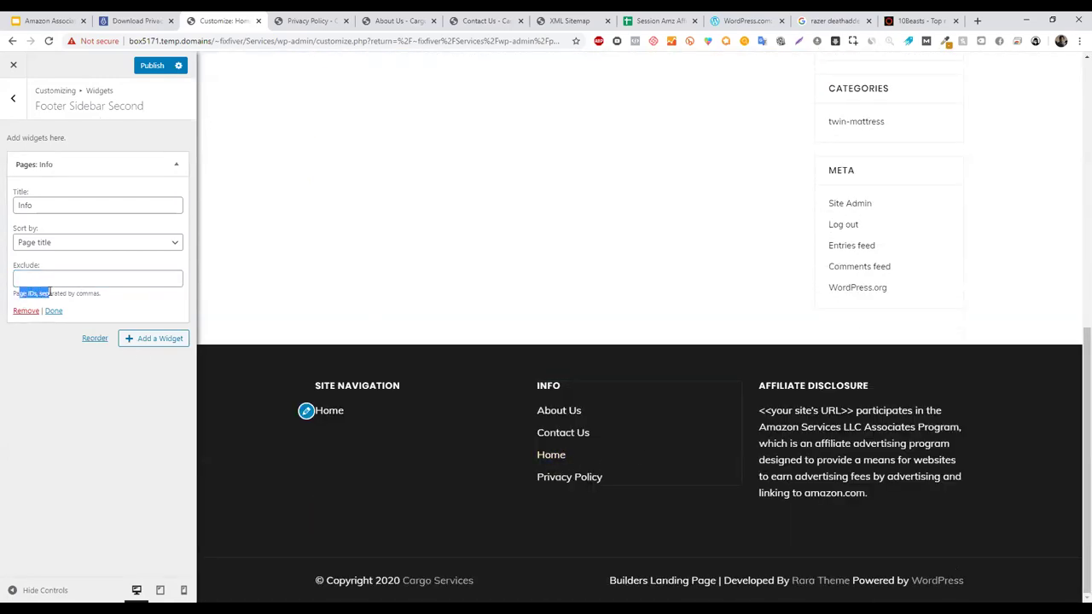
click(51, 278)
text(1)
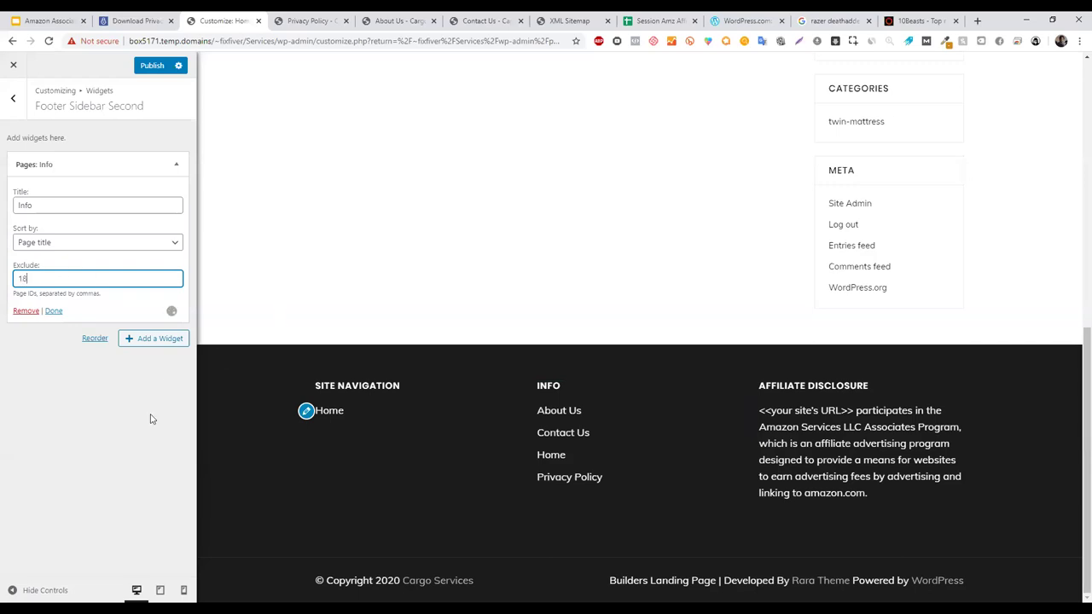
text(8)
click(307, 214)
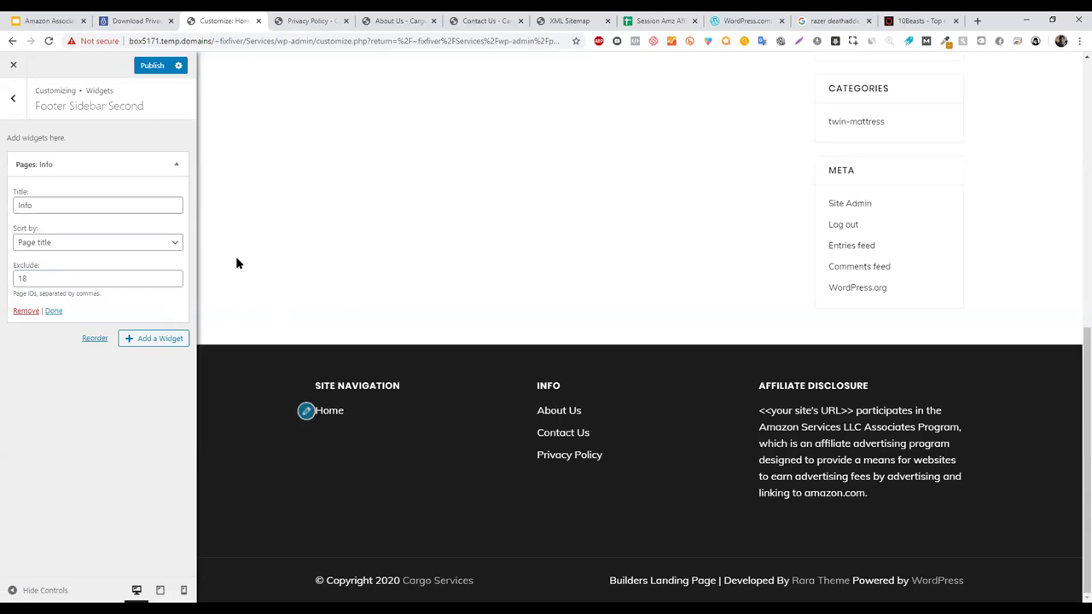
click(310, 19)
click(386, 17)
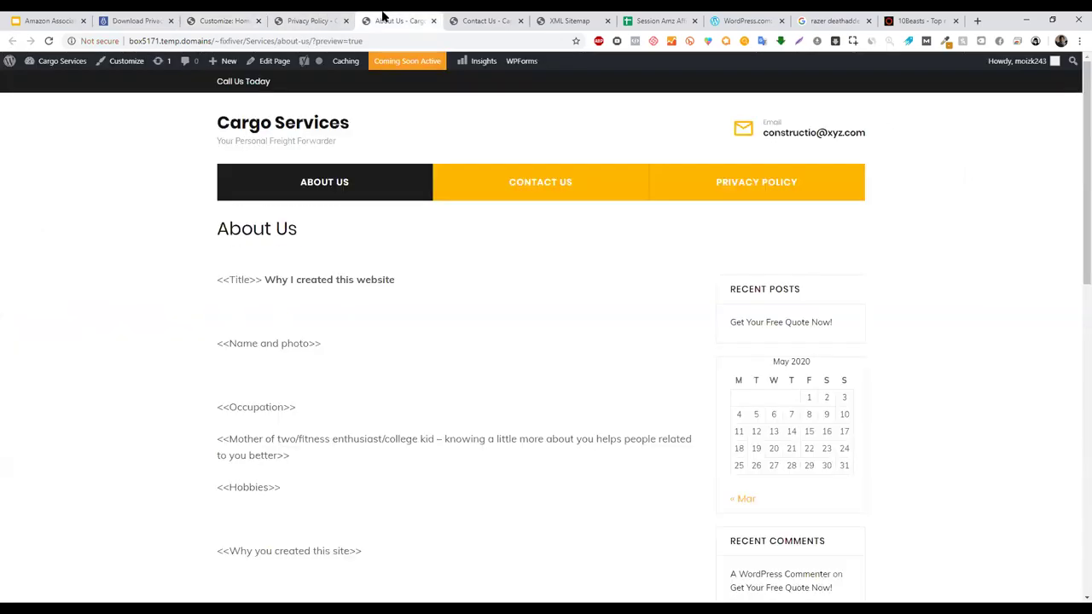
- Look through the open site page preview tabs, starting with Contact Us
click(491, 17)
click(559, 19)
click(376, 19)
click(337, 19)
click(409, 18)
- Close the About Us, Contact Us and XML Sitemap tabs, then publish the footer widget changes
click(435, 20)
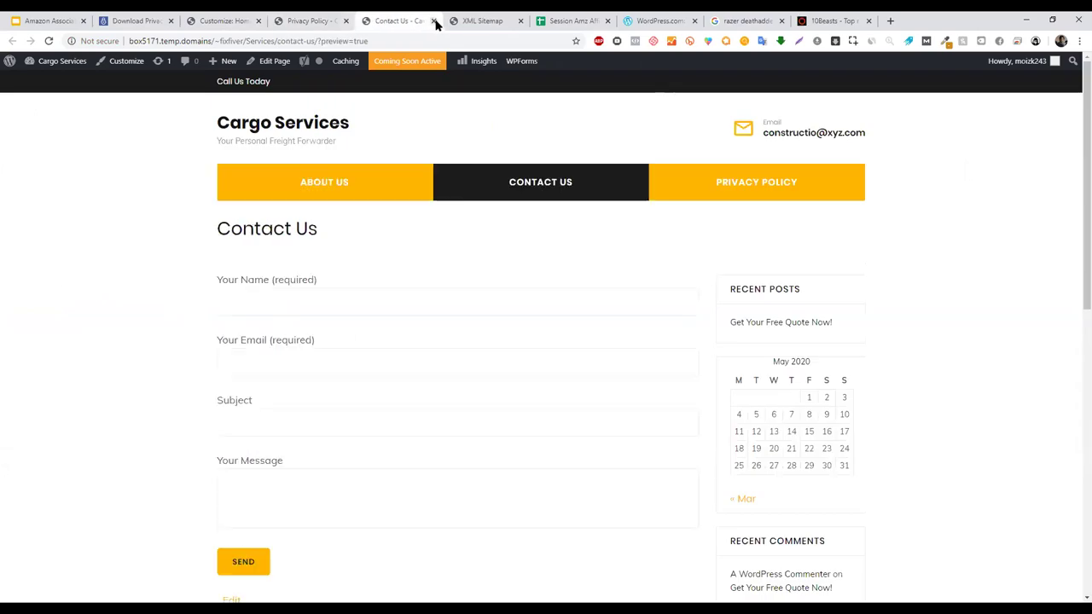
click(434, 21)
click(435, 20)
click(225, 21)
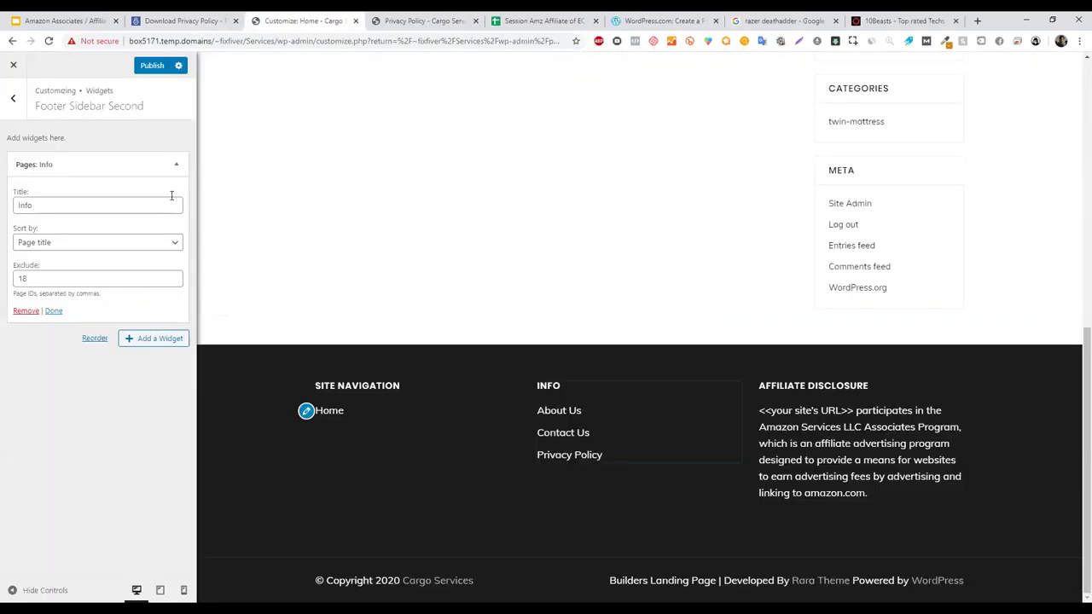
click(152, 66)
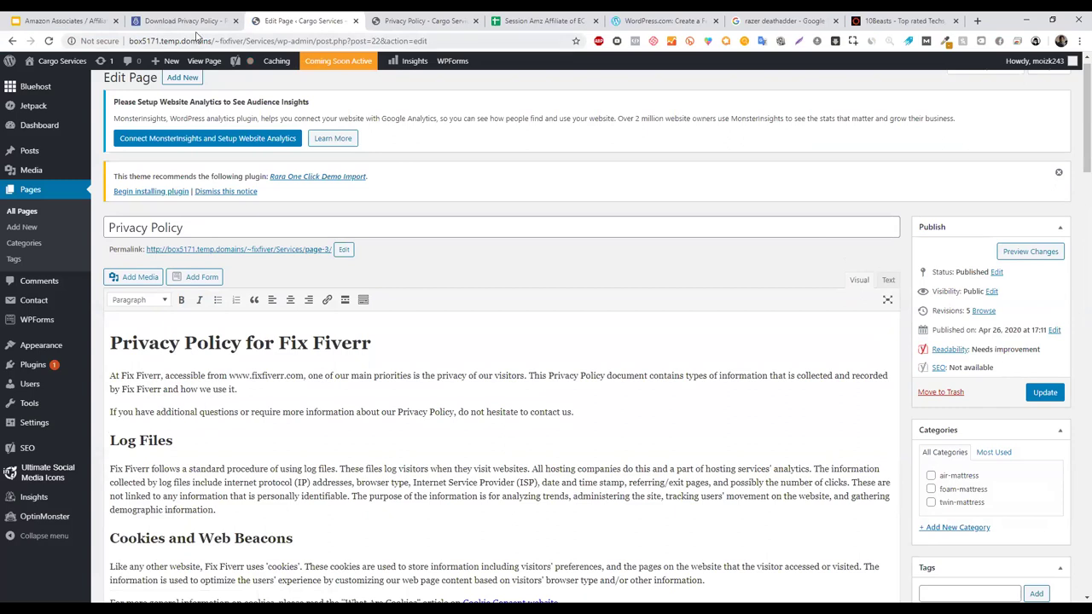
- Read the Privacy Policy page's post ID (22), then return to the Adding Affiliate Disclosure slide
double_click(378, 40)
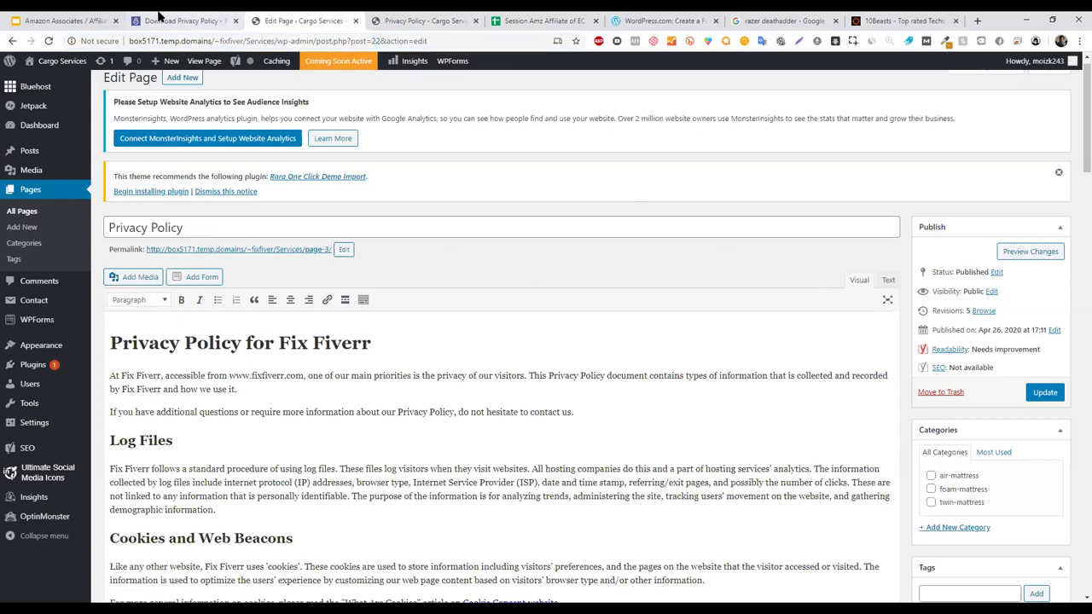
click(81, 20)
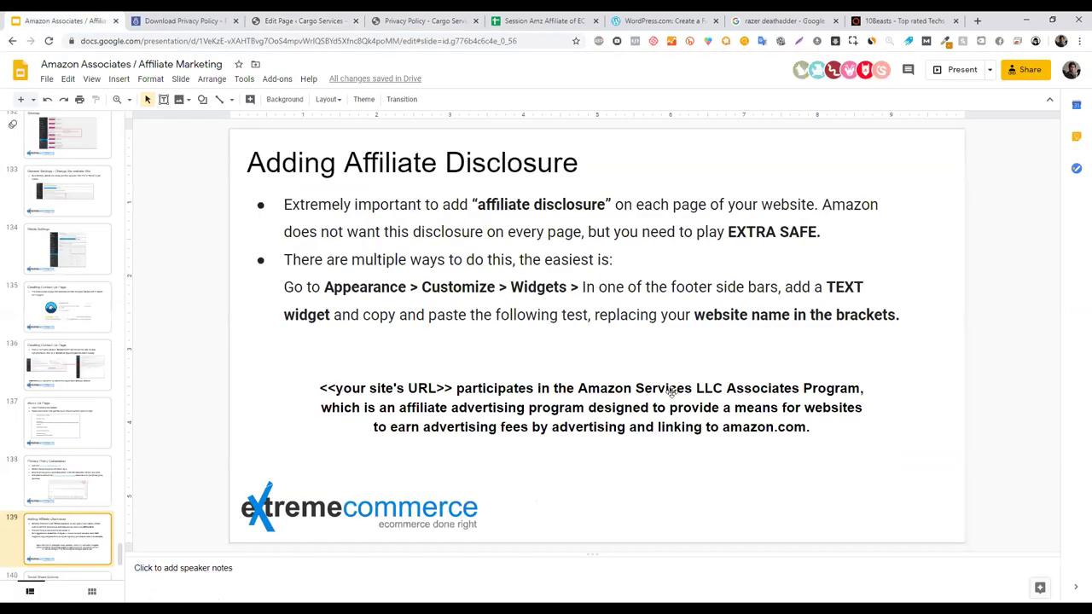
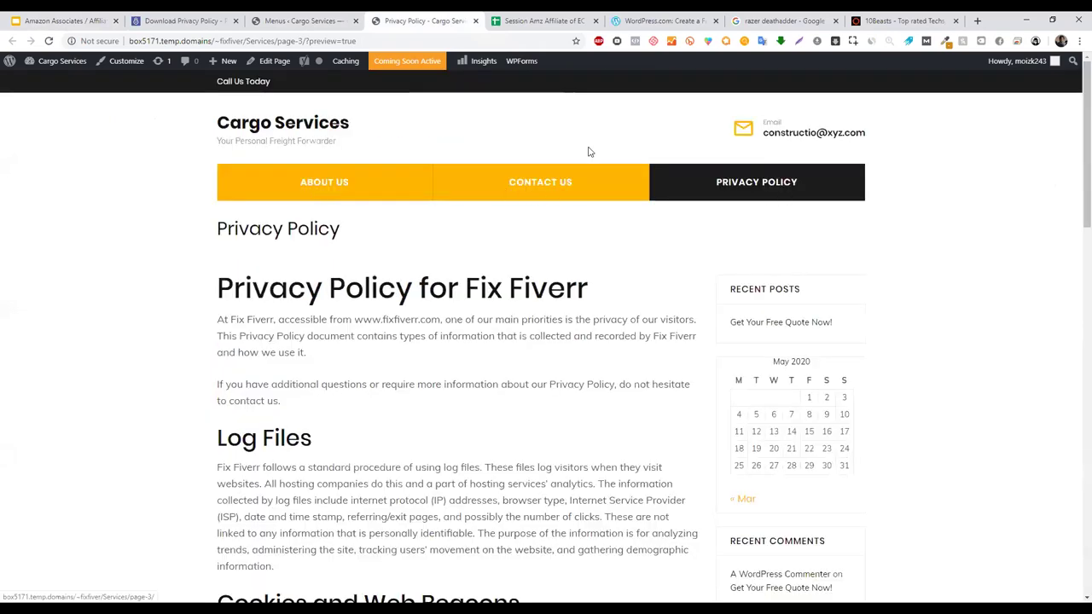
- Return to the Menus screen, where Top Menu holds About Us, Contact Us and Privacy Policy
click(312, 19)
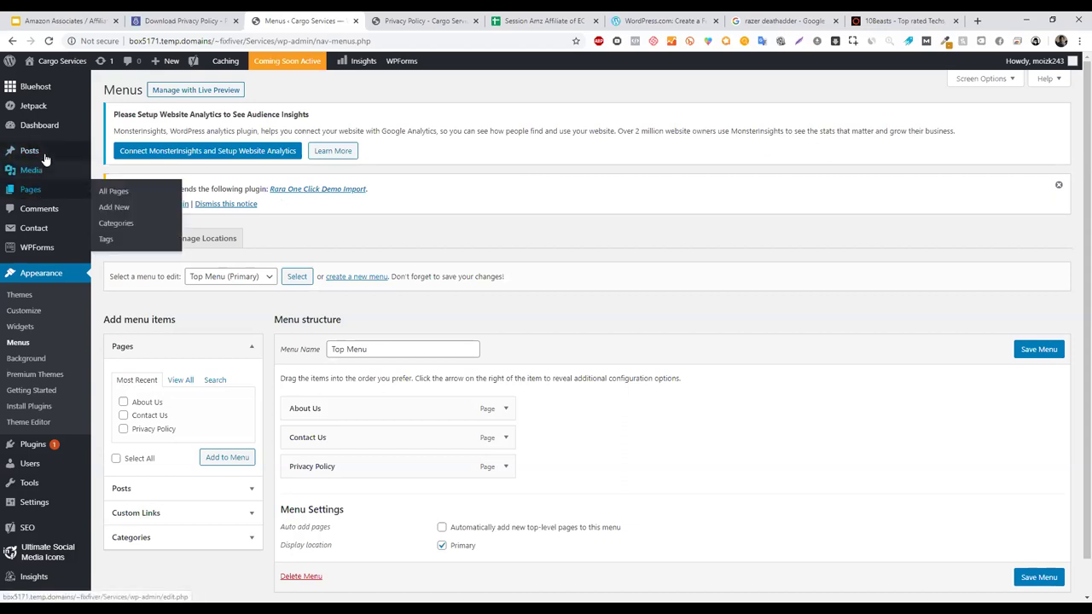
- Review the air-mattress, foam-mattress and twin-mattress categories in a new Categories tab, then return to Menus
mouse_move(45, 160)
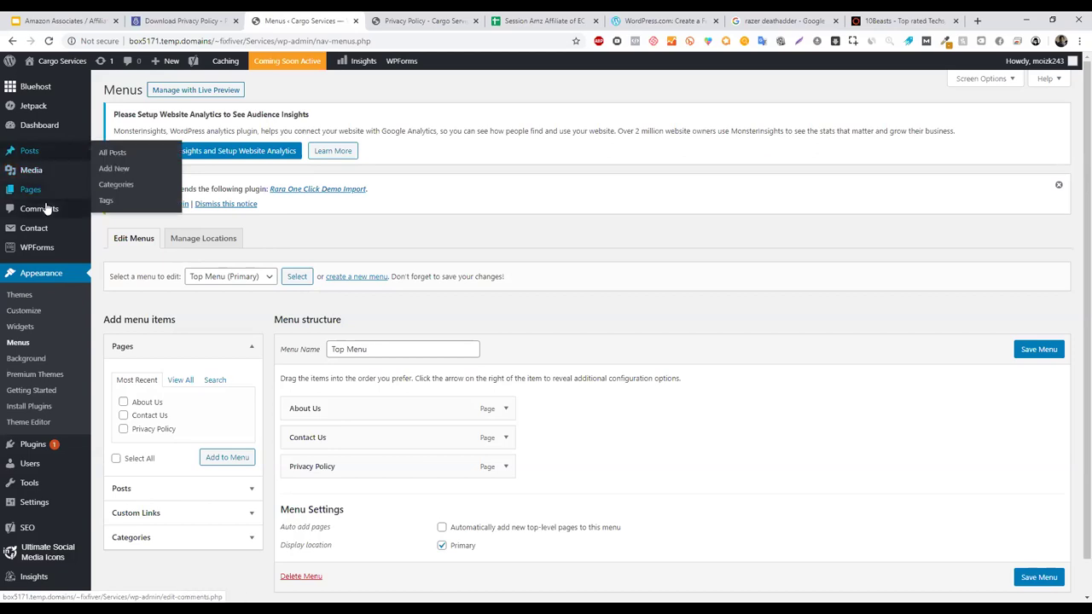
middle_click(120, 189)
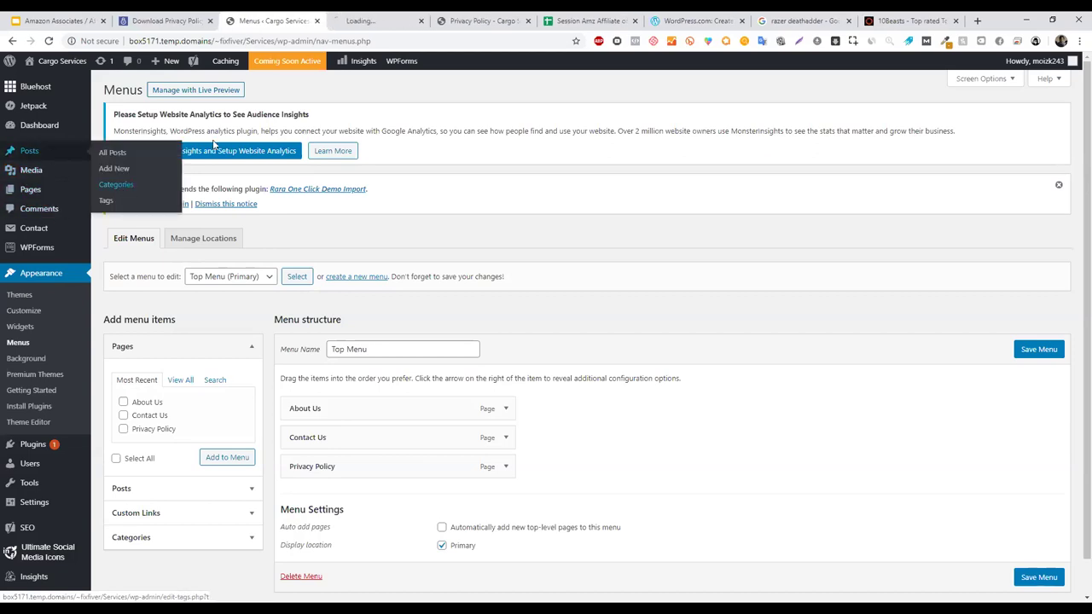
click(399, 16)
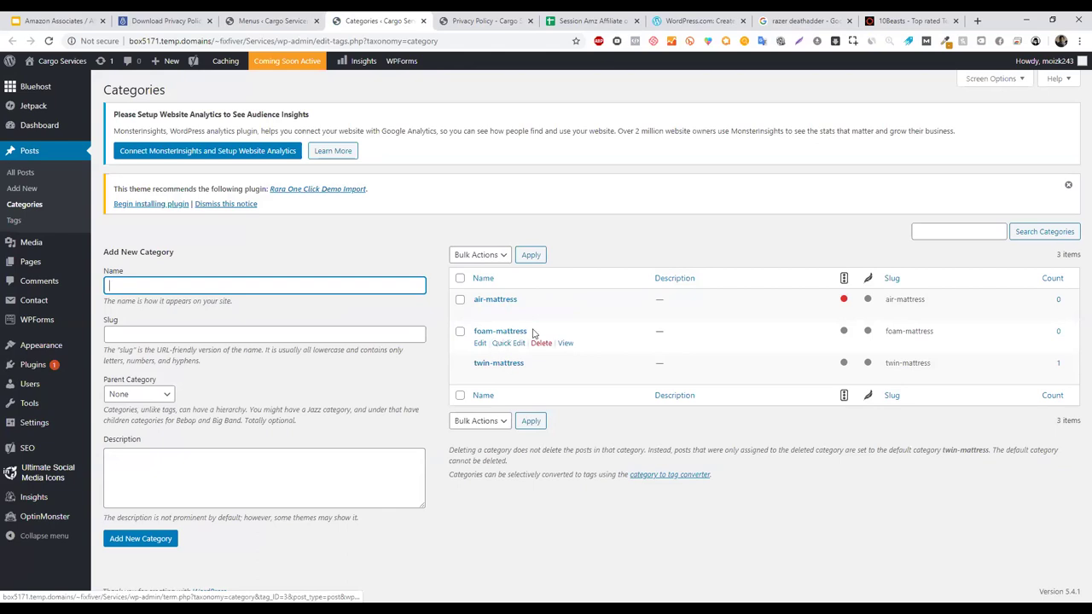
drag(519, 299, 472, 303)
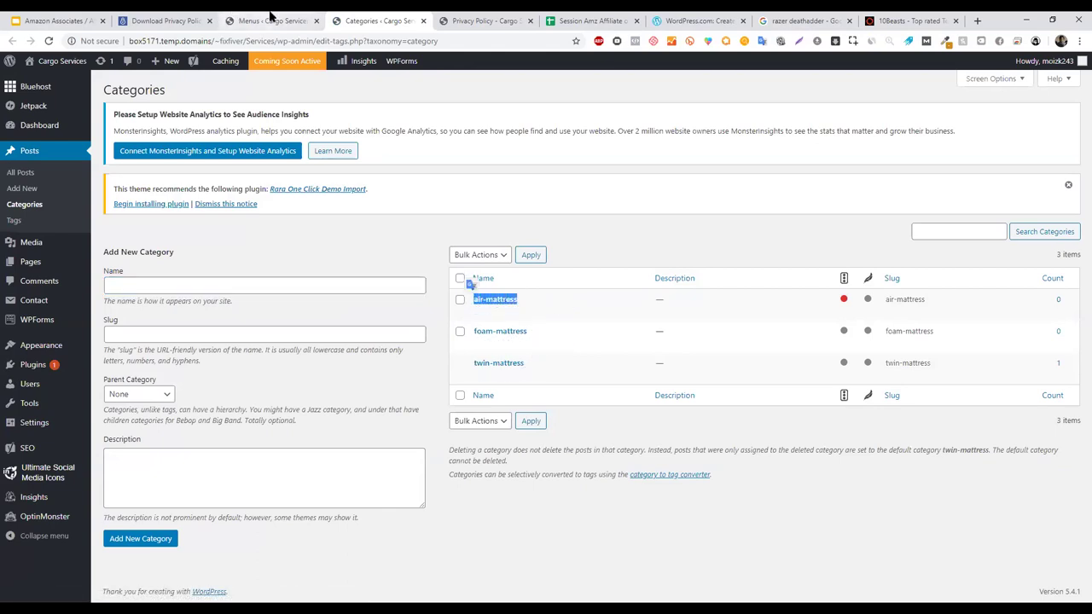
click(273, 20)
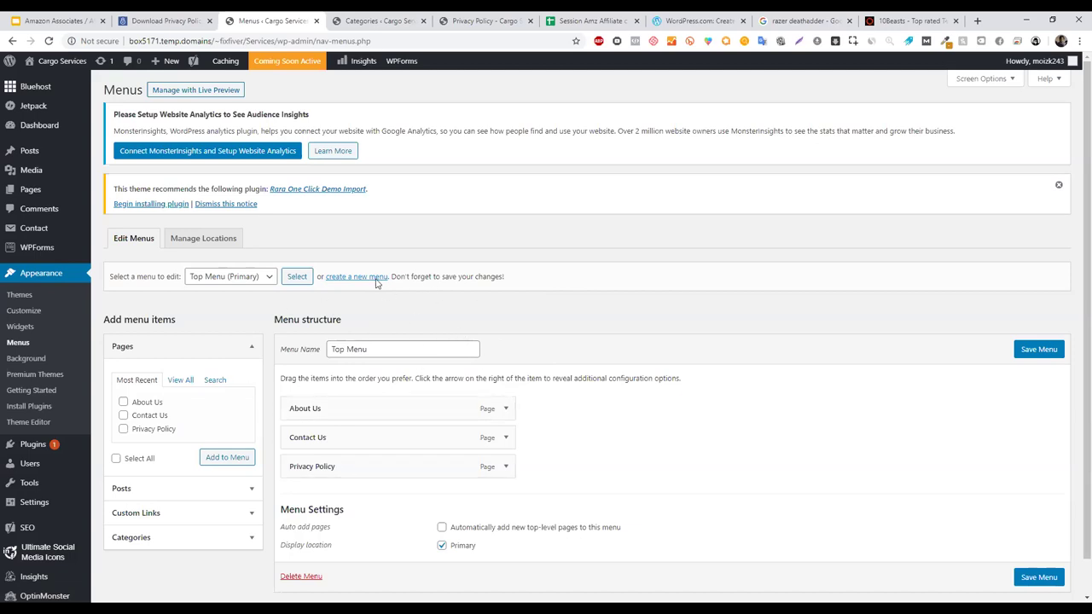
- Check the Top Menu name and collapse the Pages panel of menu items
scroll(1075, 300, down, 1)
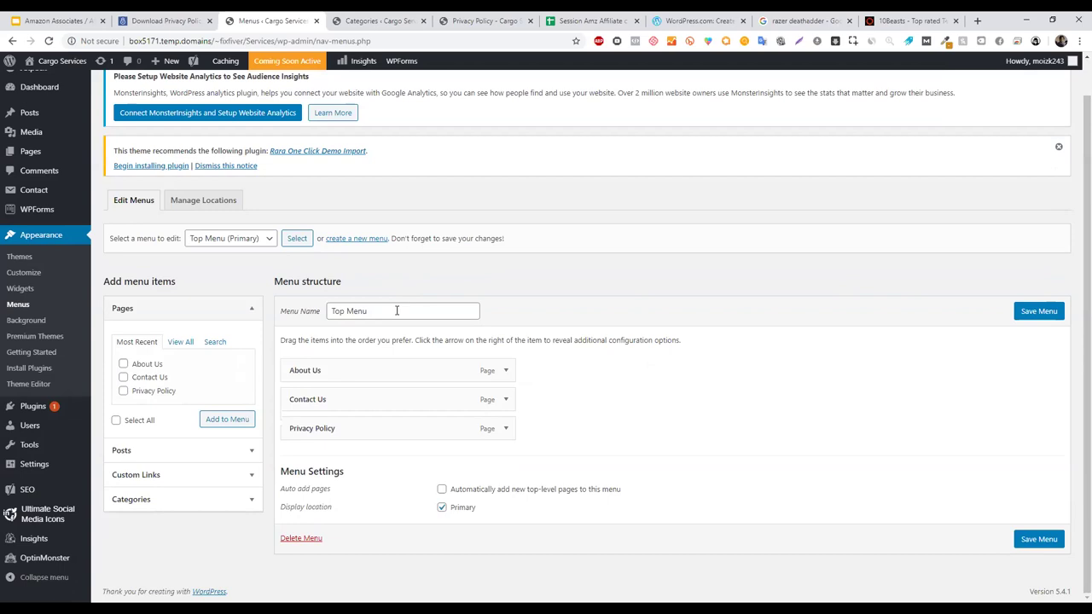
triple_click(394, 312)
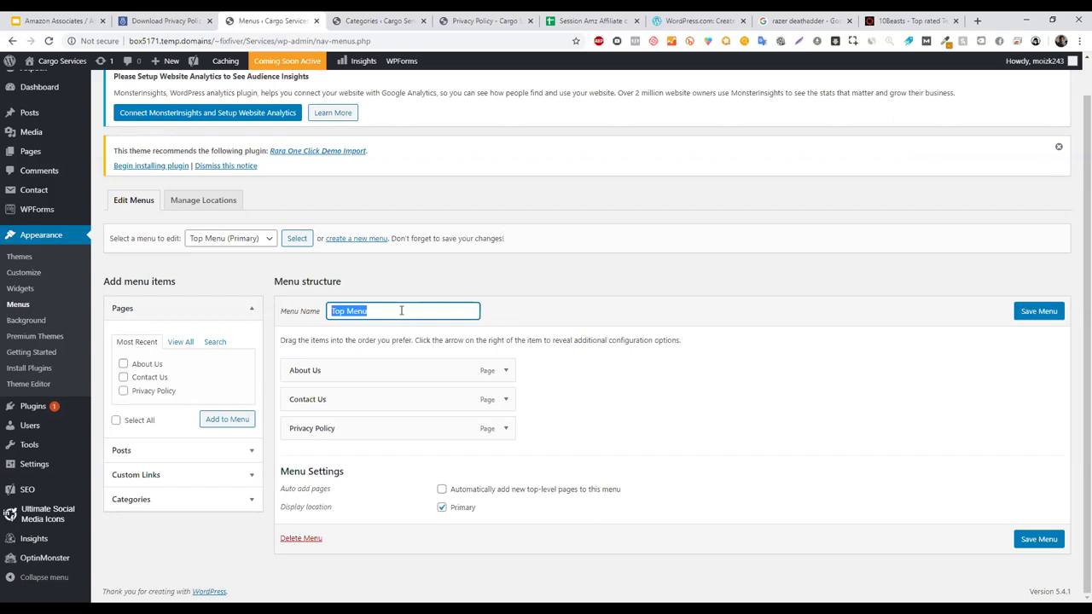
click(579, 290)
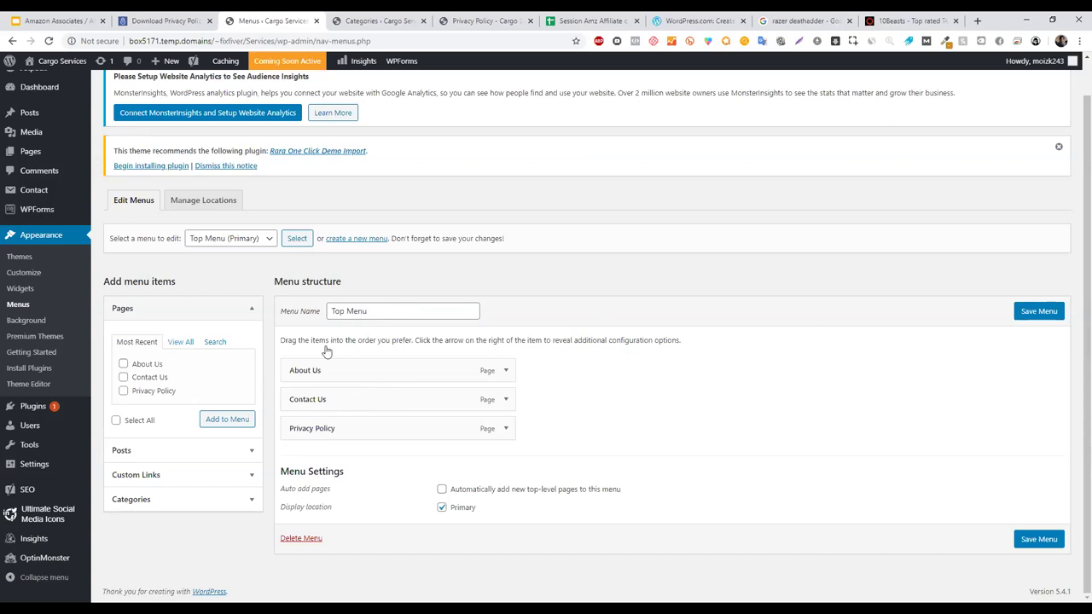
click(136, 342)
click(124, 309)
click(125, 311)
click(127, 312)
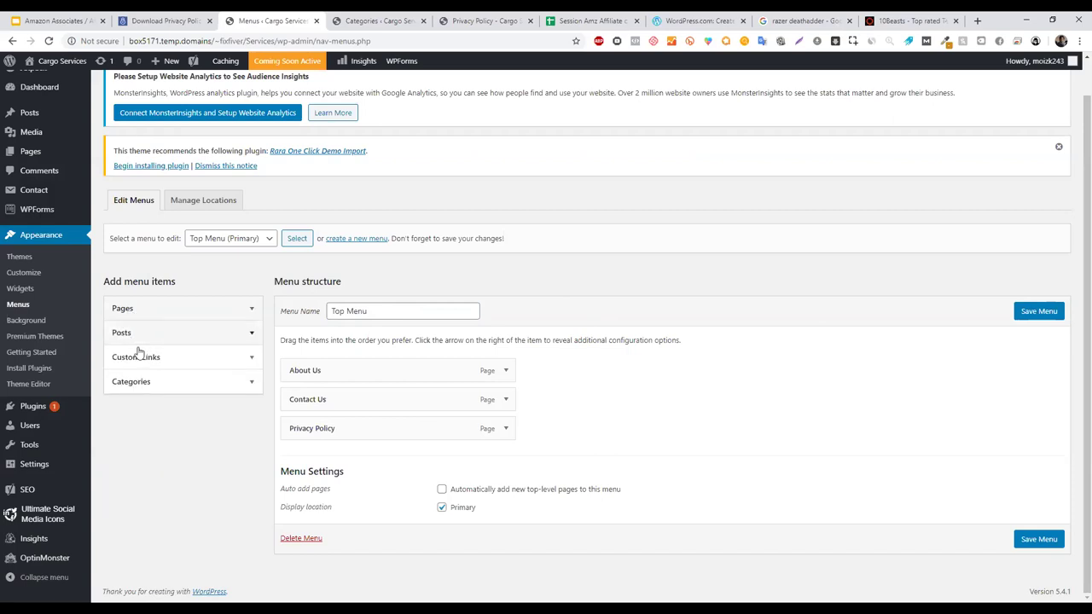
- Add air-mattress, foam-mattress and twin-mattress from all categories to the Top Menu
click(158, 386)
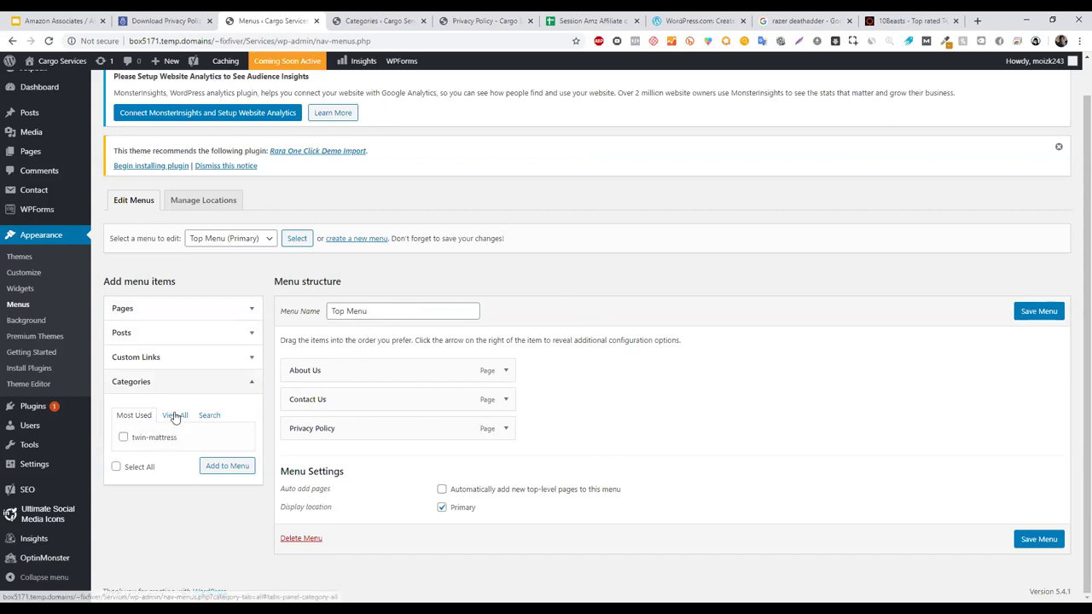
click(175, 415)
click(128, 438)
click(147, 451)
click(157, 465)
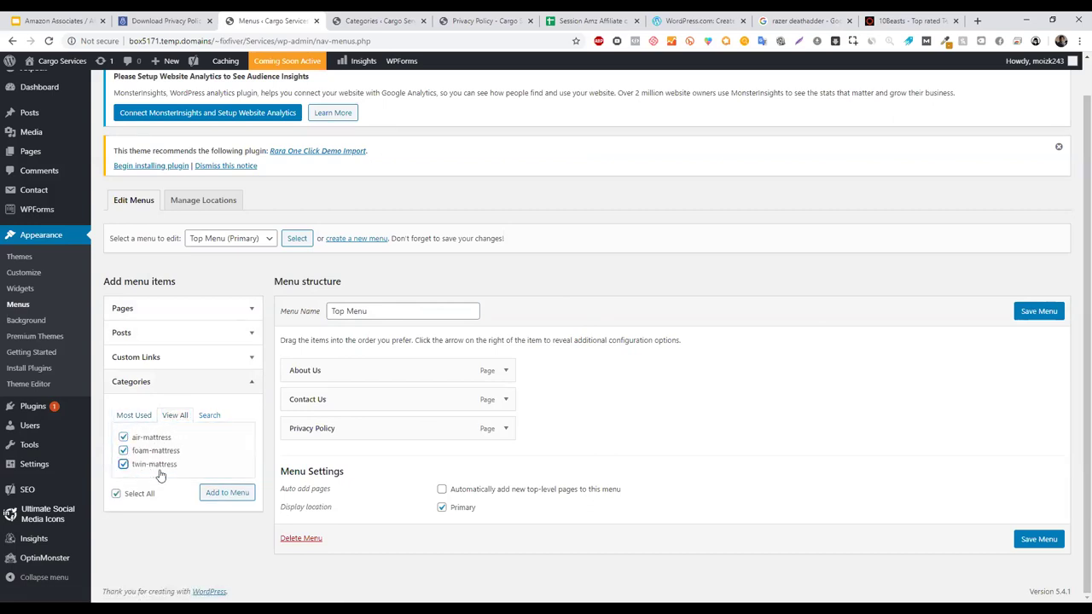
click(223, 493)
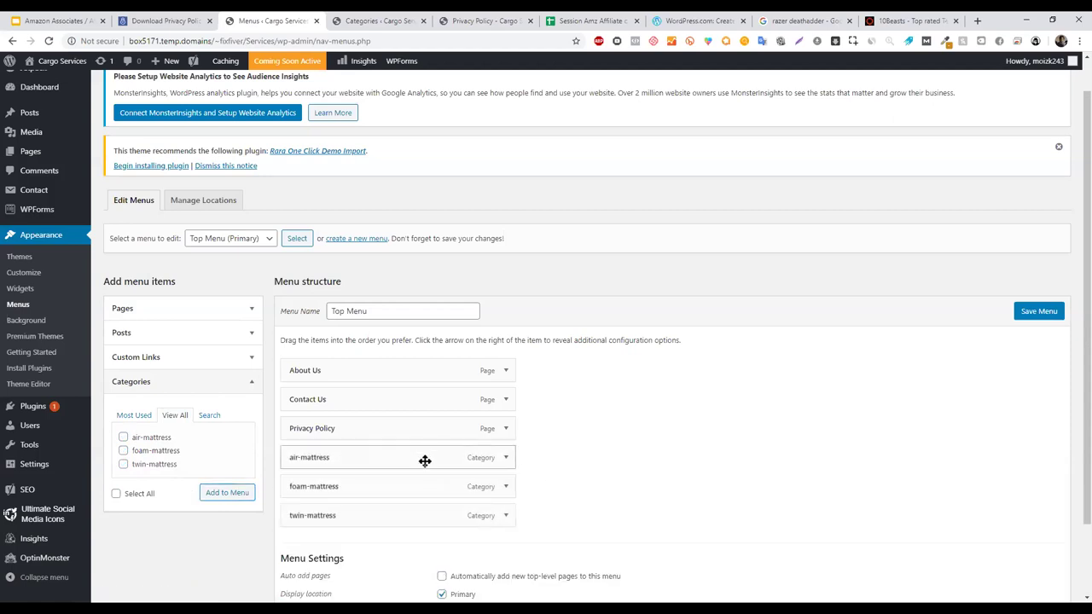
- Change the air-mattress item's navigation label to 'Air Mattress' and save the Top Menu
click(506, 459)
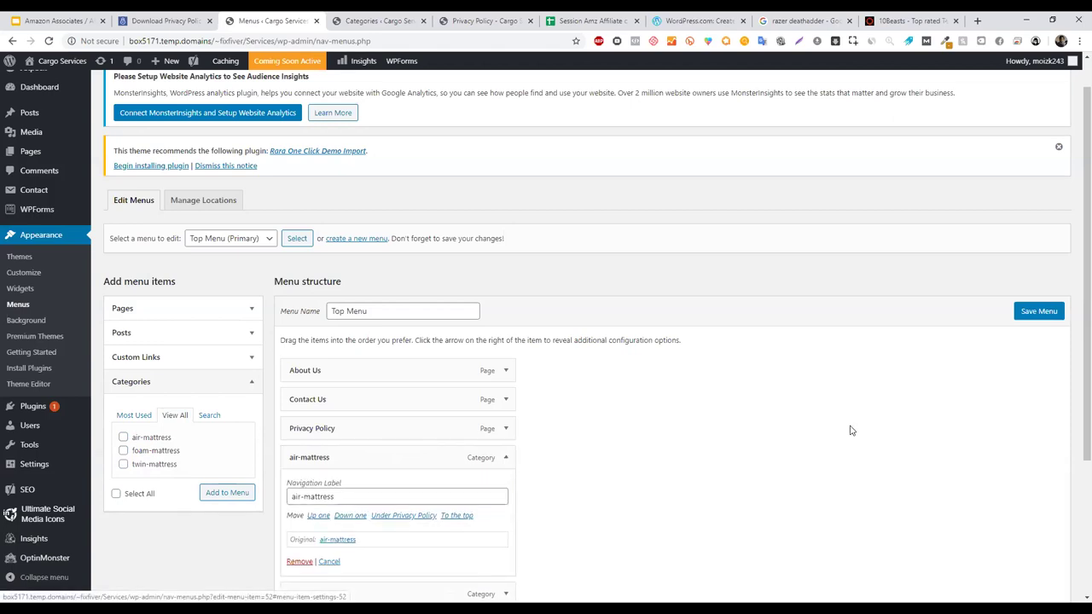
scroll(330, 438, down, 1)
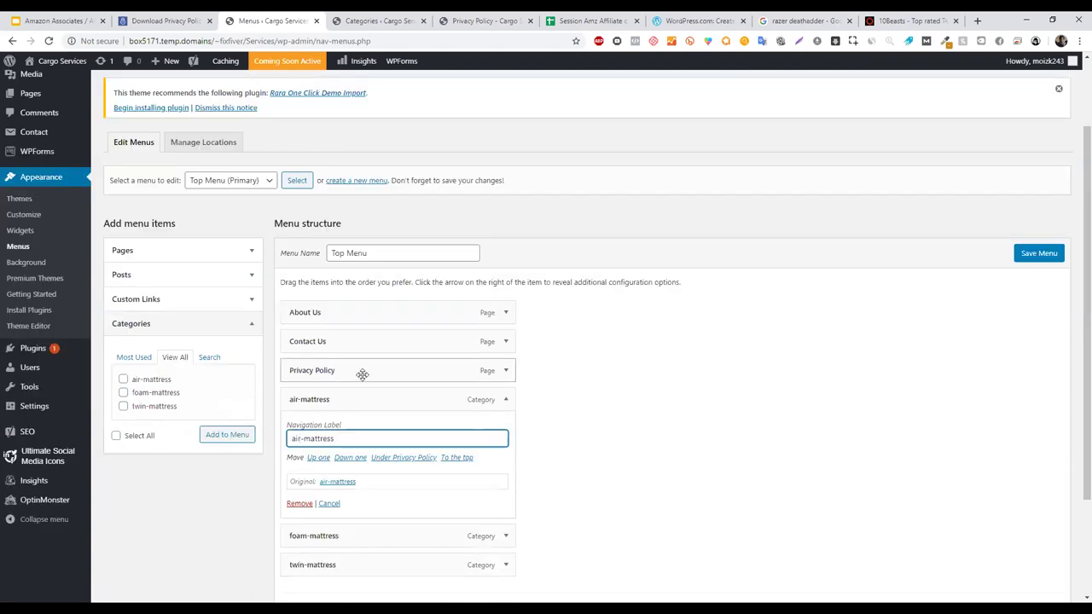
key(BackSpace)
key(BackSpace)
text(Air)
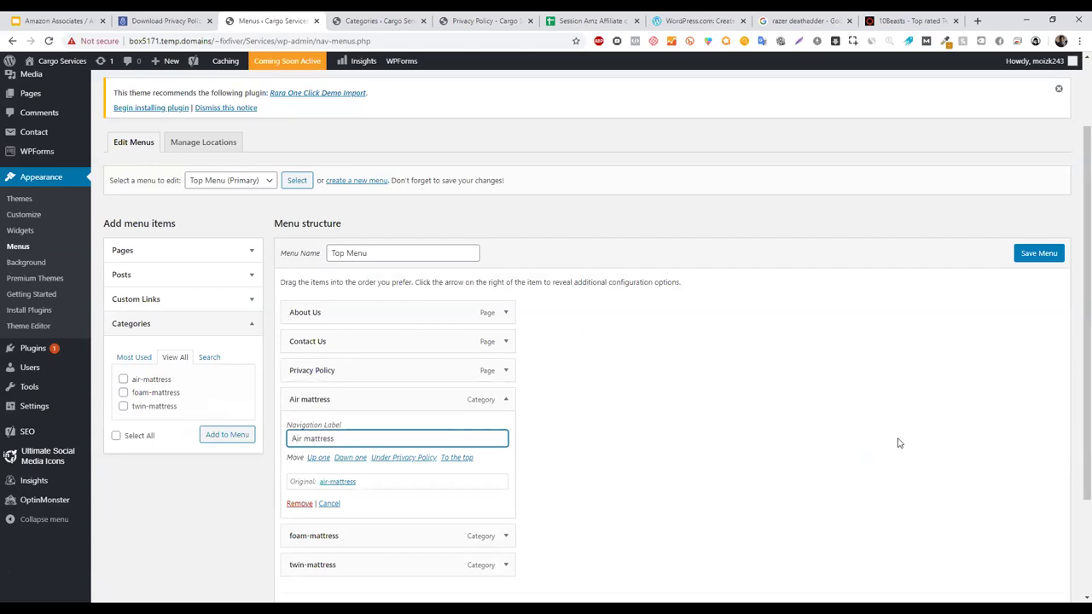
key(Right)
key(Right)
key(Right)
key(Right)
key(BackSpace)
text(M)
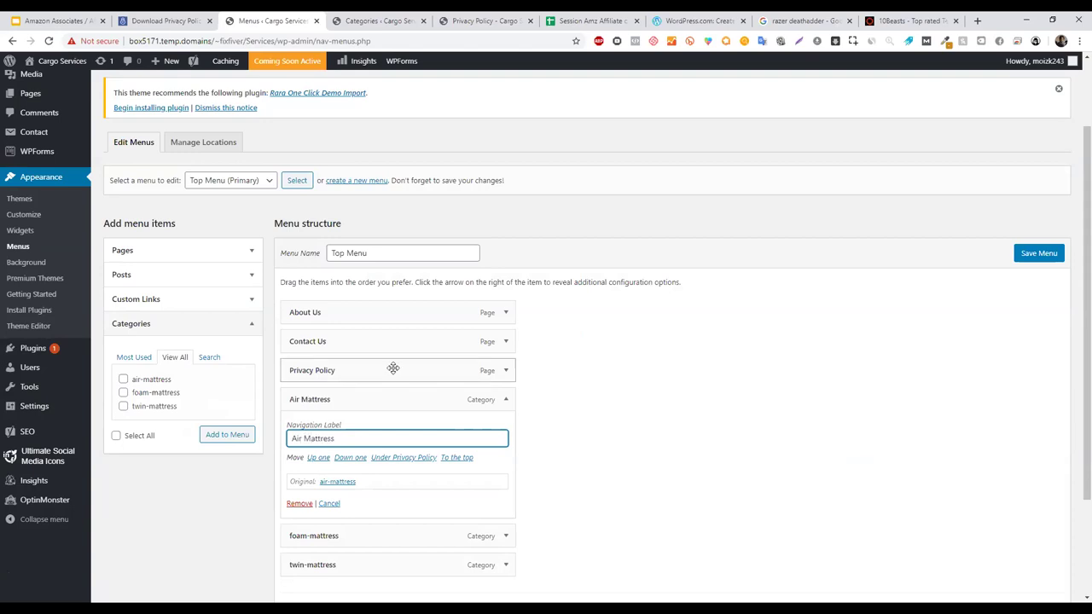
click(559, 478)
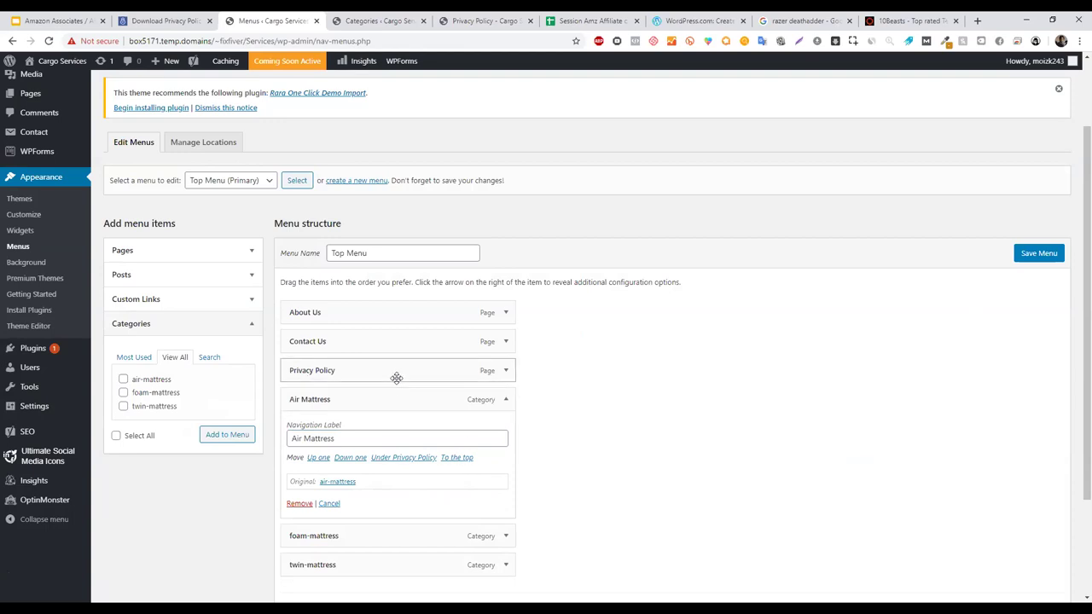
scroll(1072, 359, down, 3)
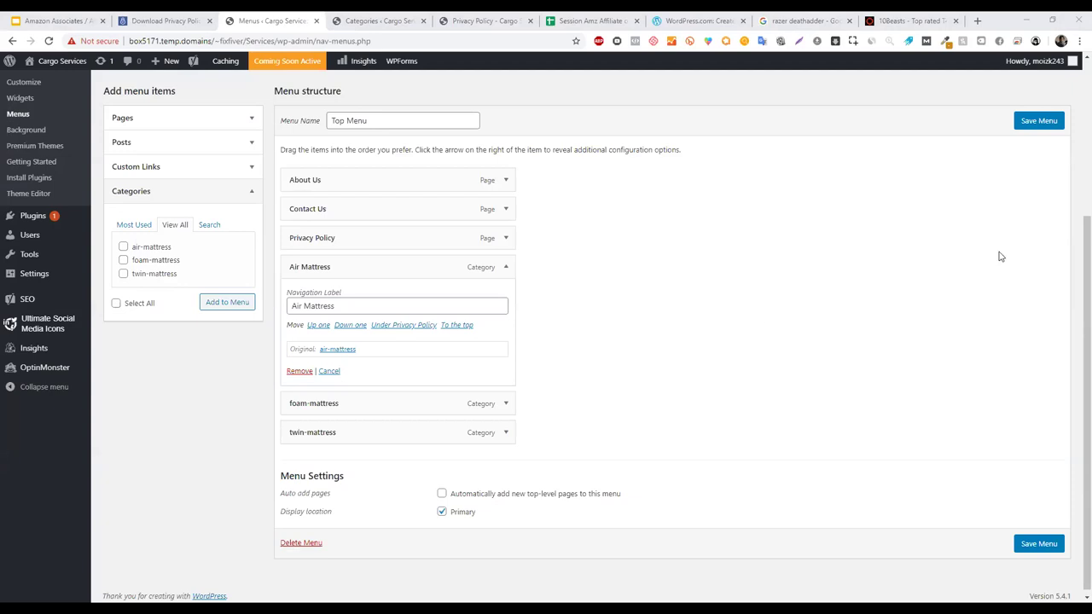
click(1038, 125)
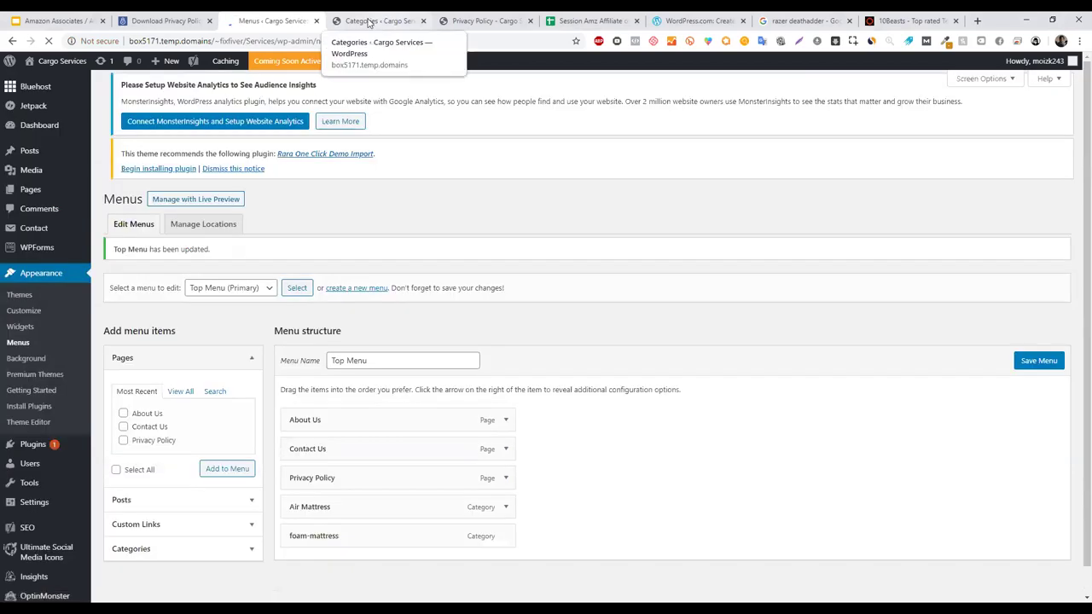
- Reload the site's Privacy Policy page to check the new mattress menu items, then return to Menus
click(376, 21)
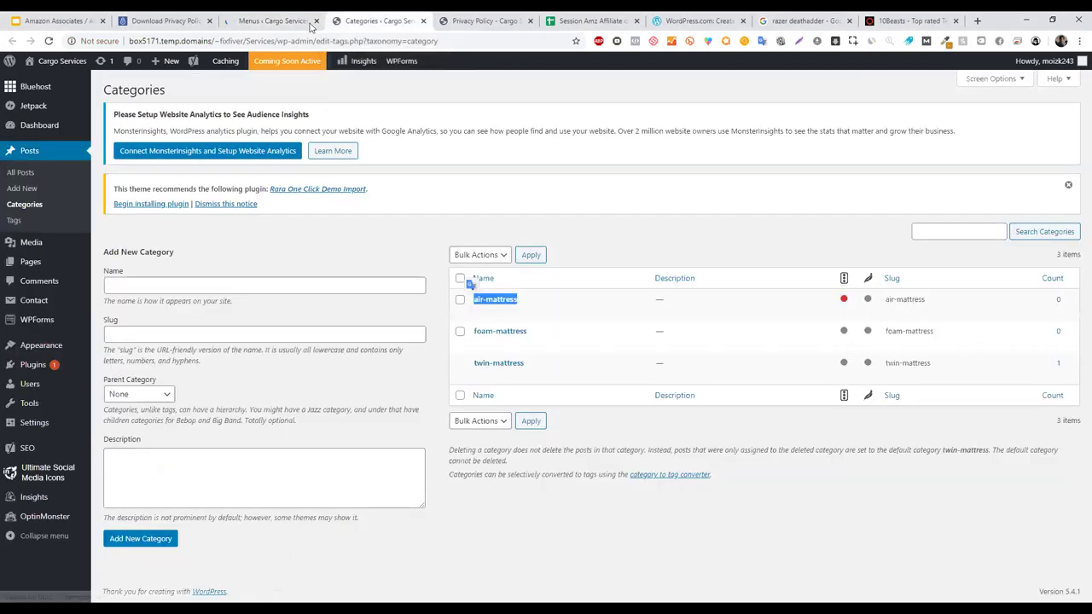
click(478, 21)
click(49, 41)
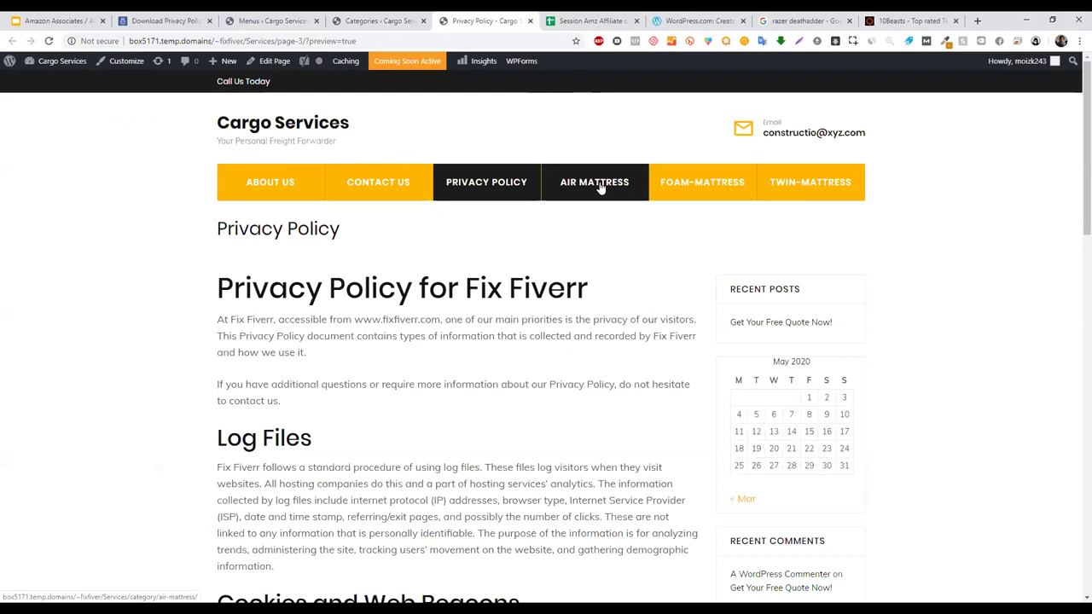
click(380, 21)
click(486, 21)
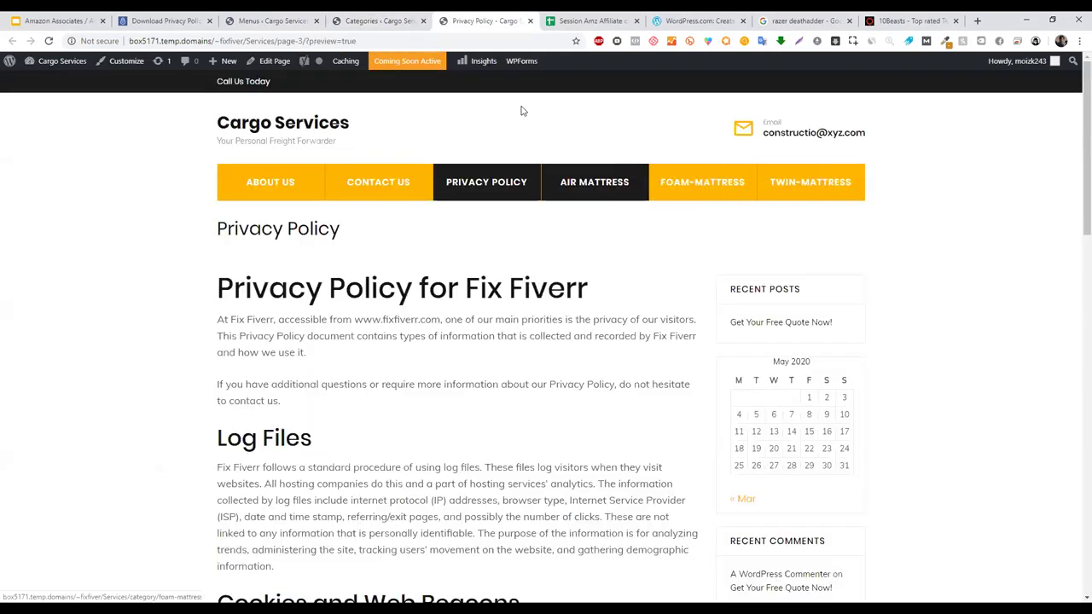
click(395, 18)
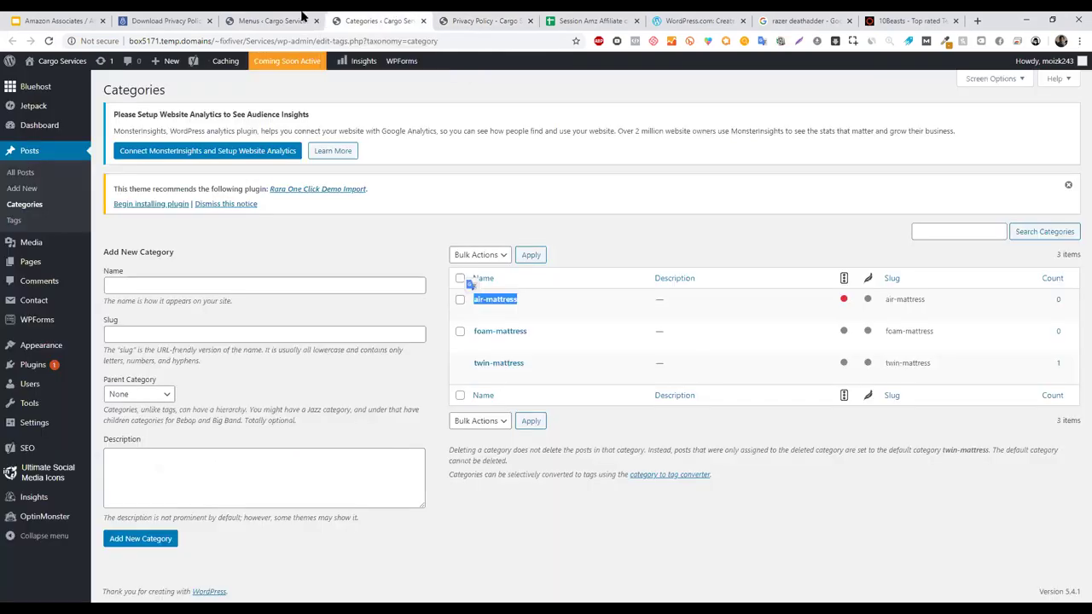
click(301, 19)
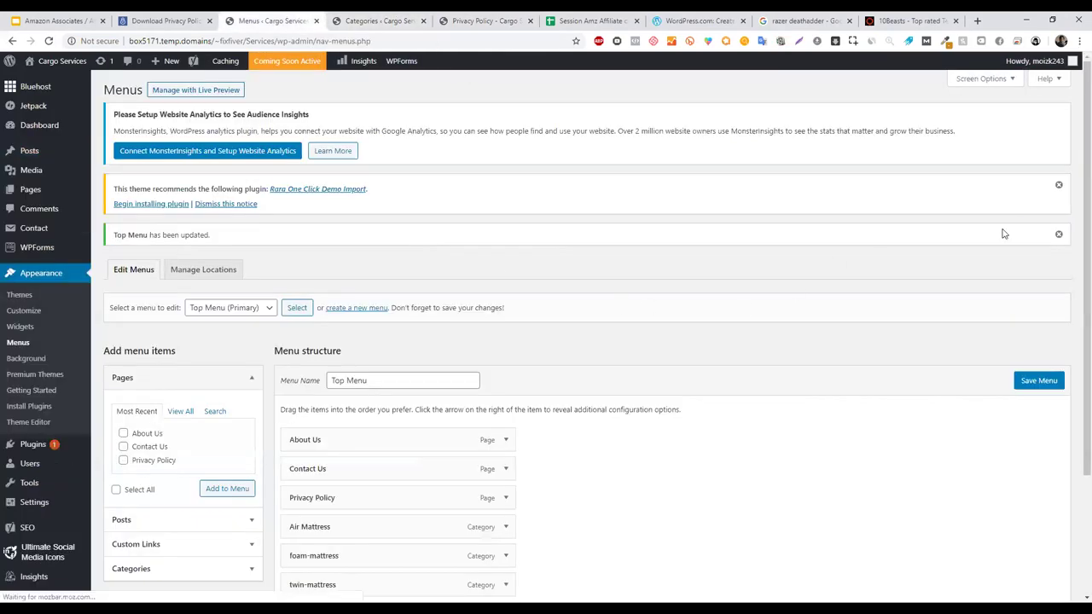
- Drag foam-mattress under Air Mattress as a sub-item and save the menu
scroll(1067, 290, down, 3)
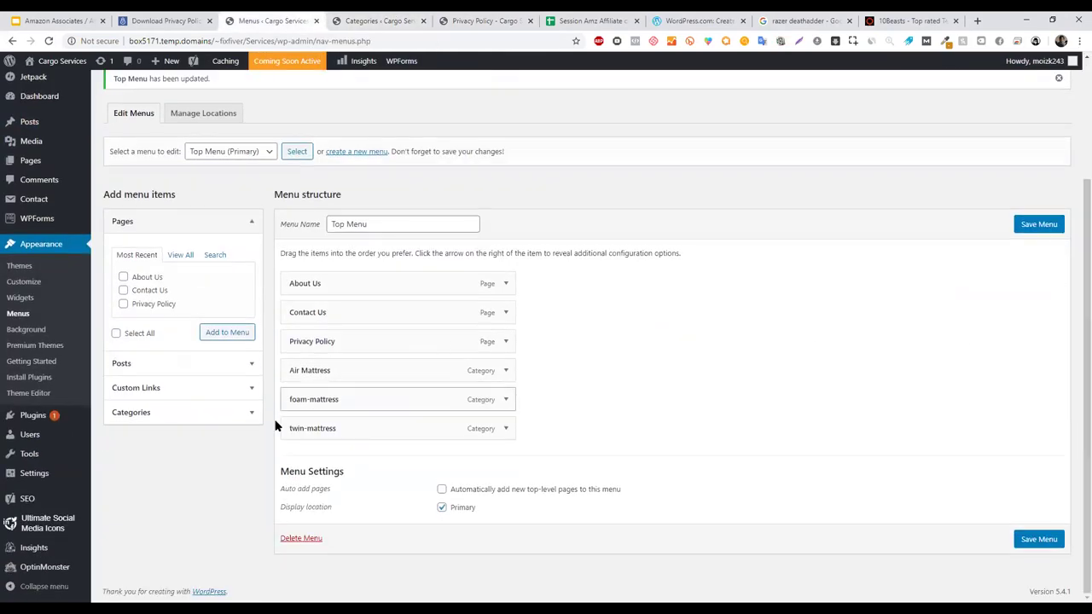
drag(325, 397, 345, 420)
drag(360, 396, 312, 437)
click(1039, 254)
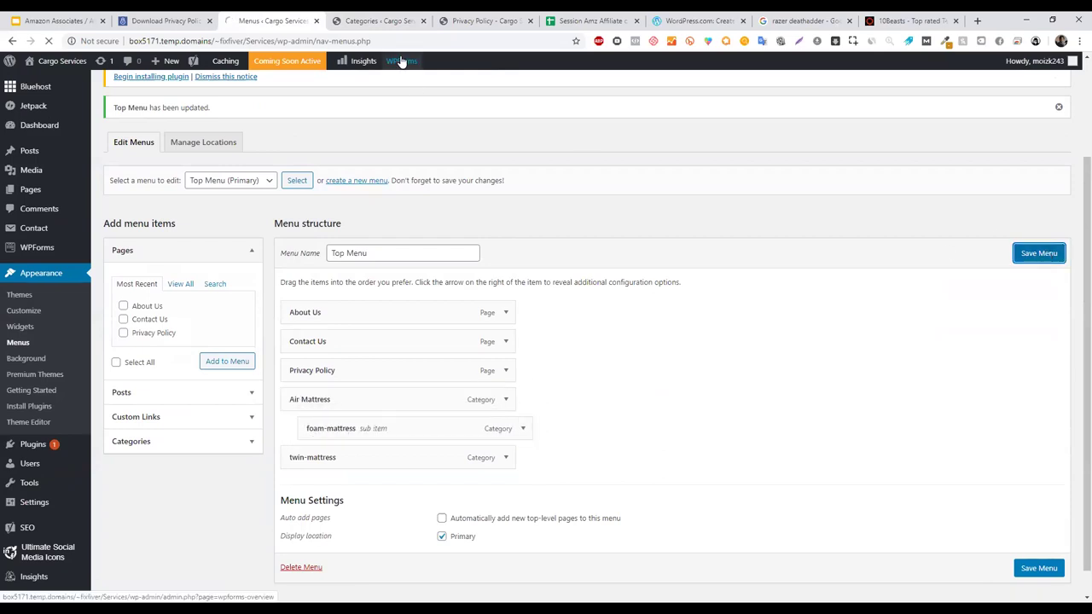
- Reload the Privacy Policy site page to see the nested foam-mattress item
drag(482, 20, 375, 20)
click(48, 40)
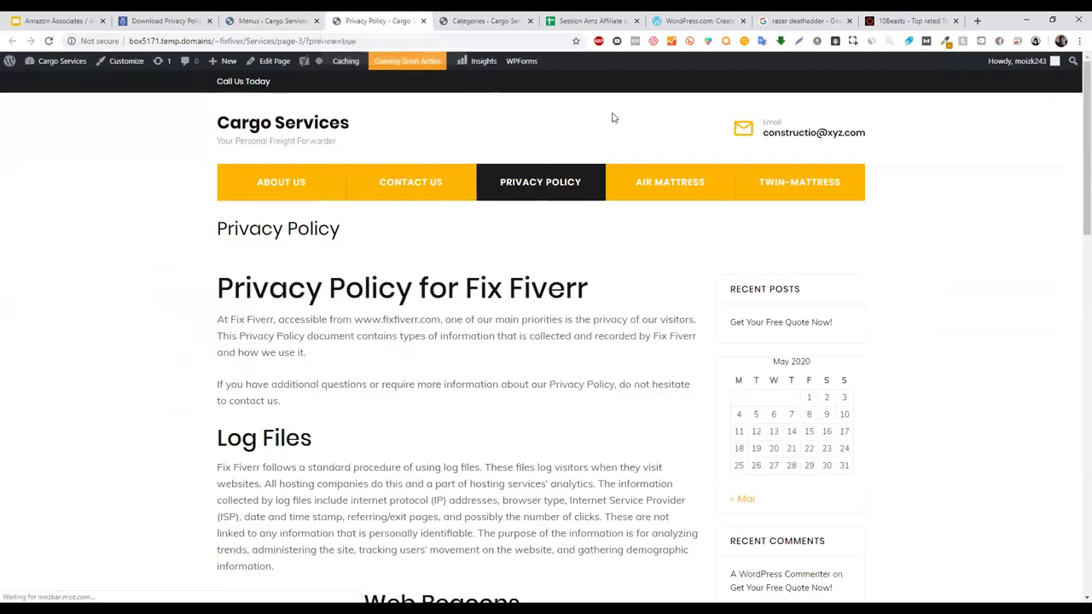
mouse_move(655, 194)
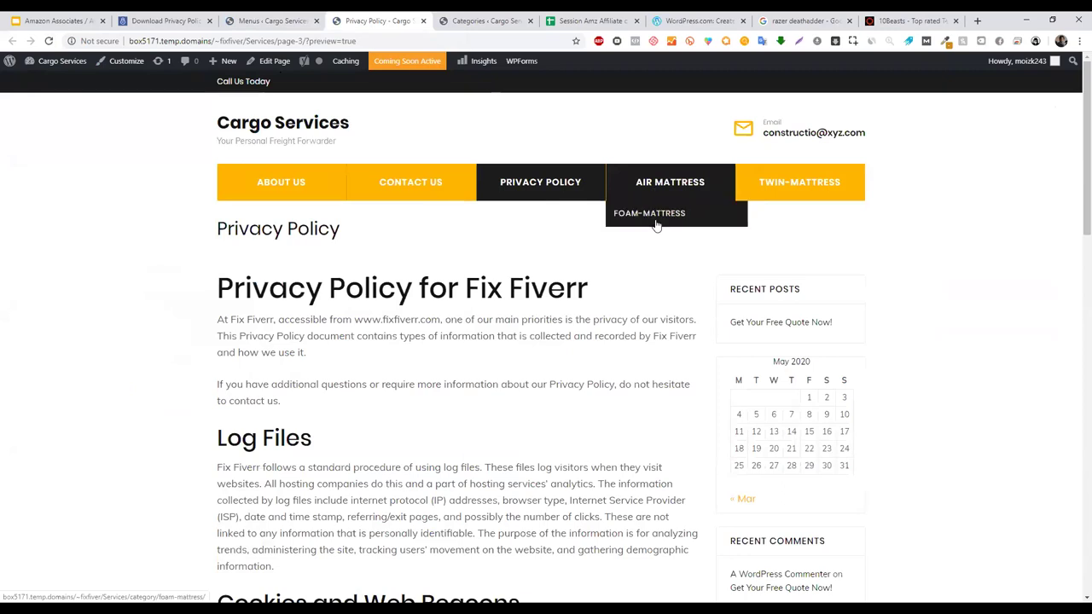
click(281, 20)
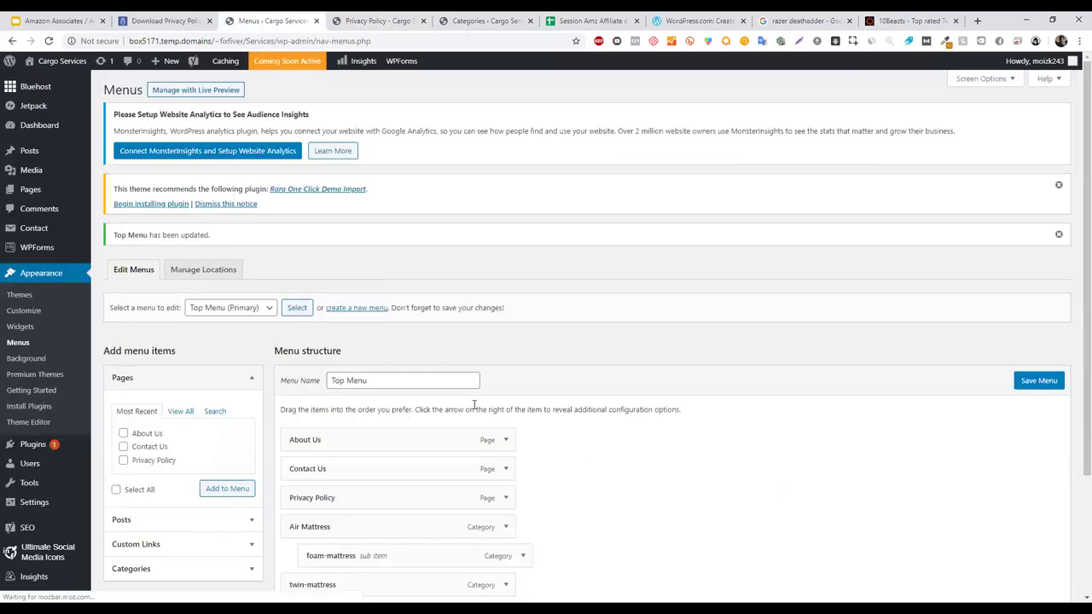
scroll(1073, 342, down, 3)
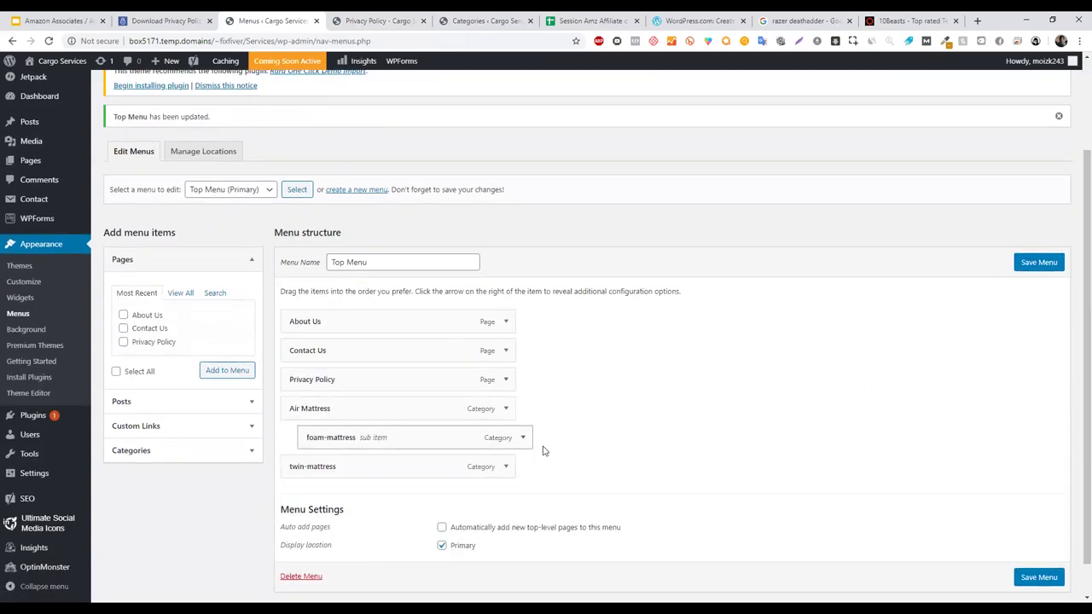
scroll(1074, 333, down, 2)
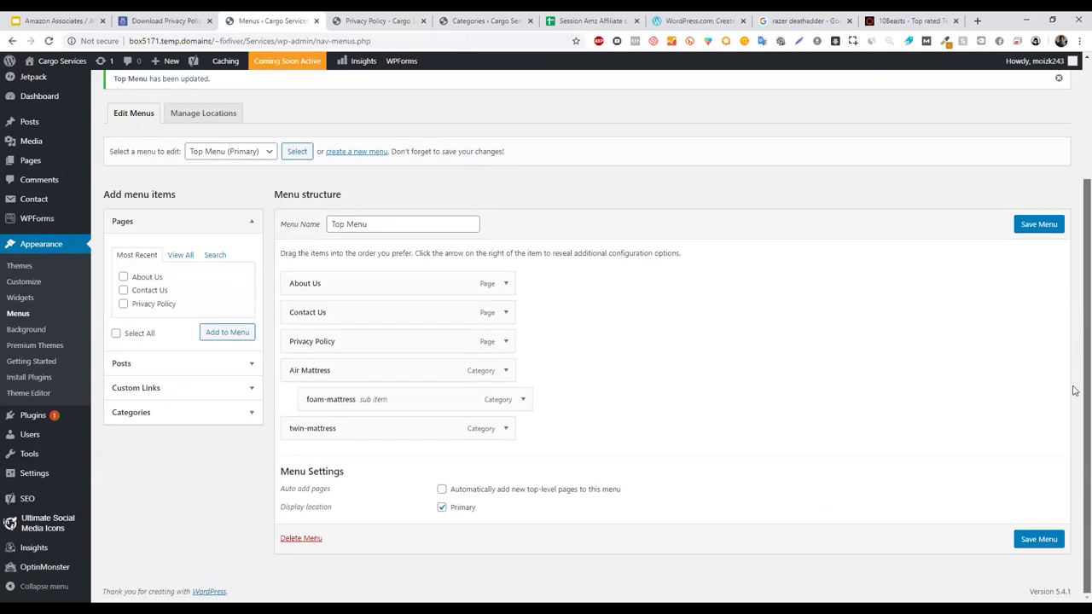
- Keep the Primary display location checked, compare against the site preview, and save again
click(443, 507)
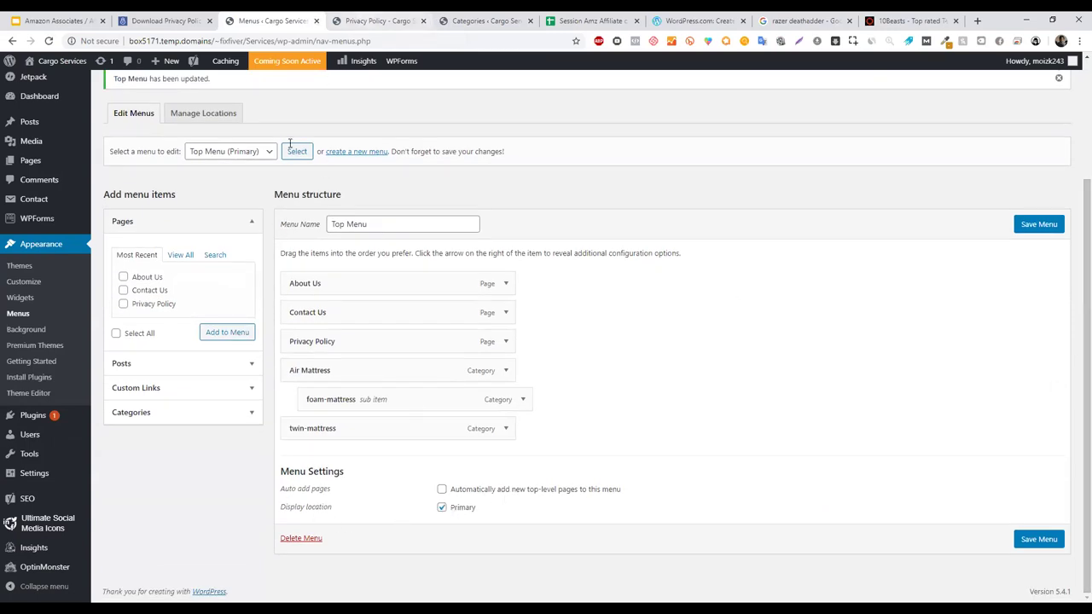
click(376, 21)
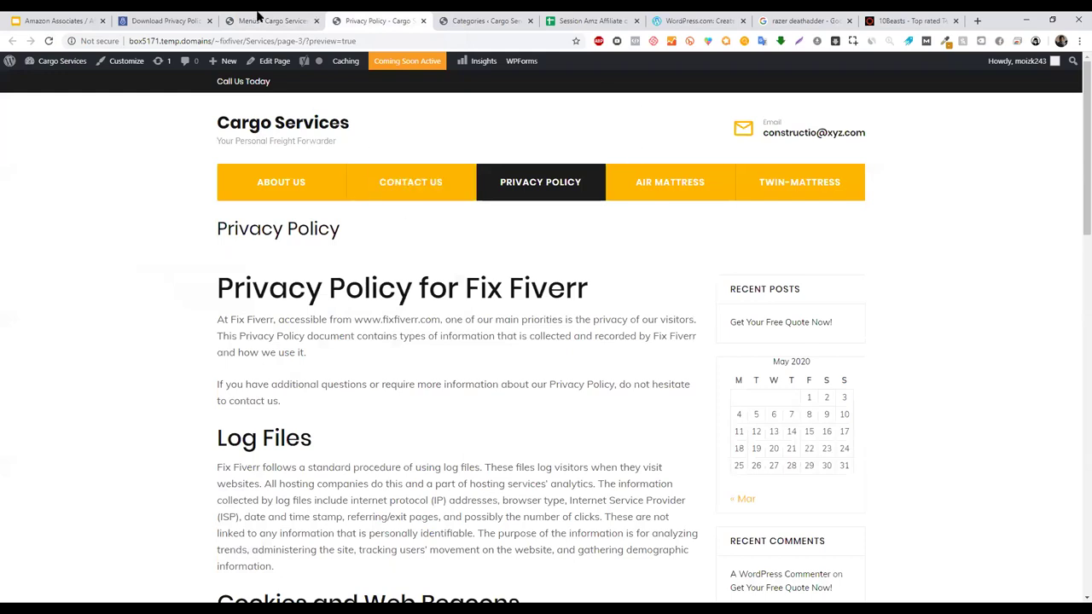
click(260, 19)
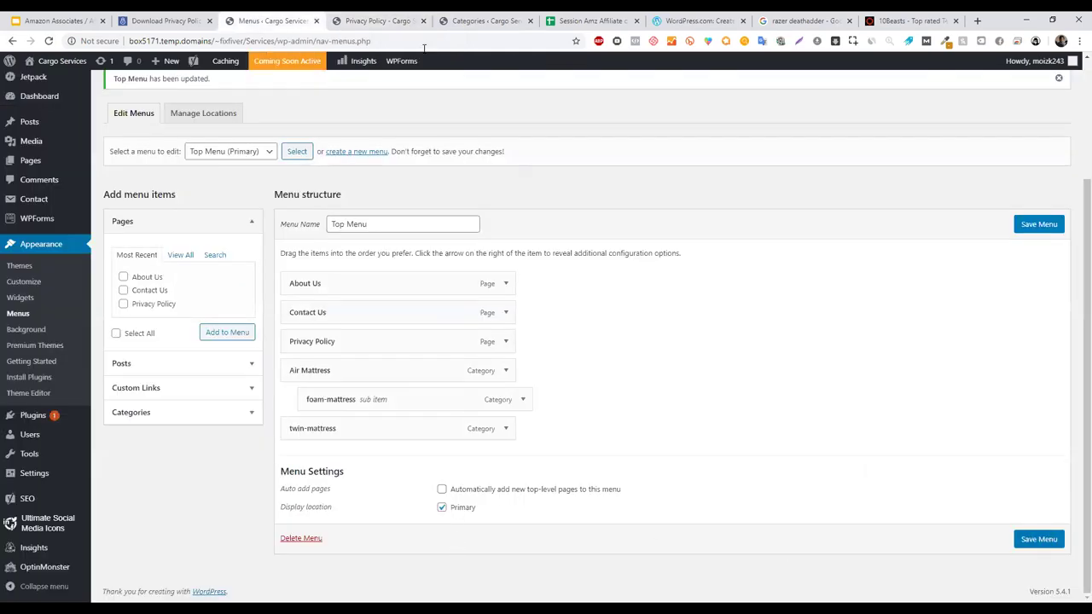
click(367, 19)
click(301, 17)
click(376, 20)
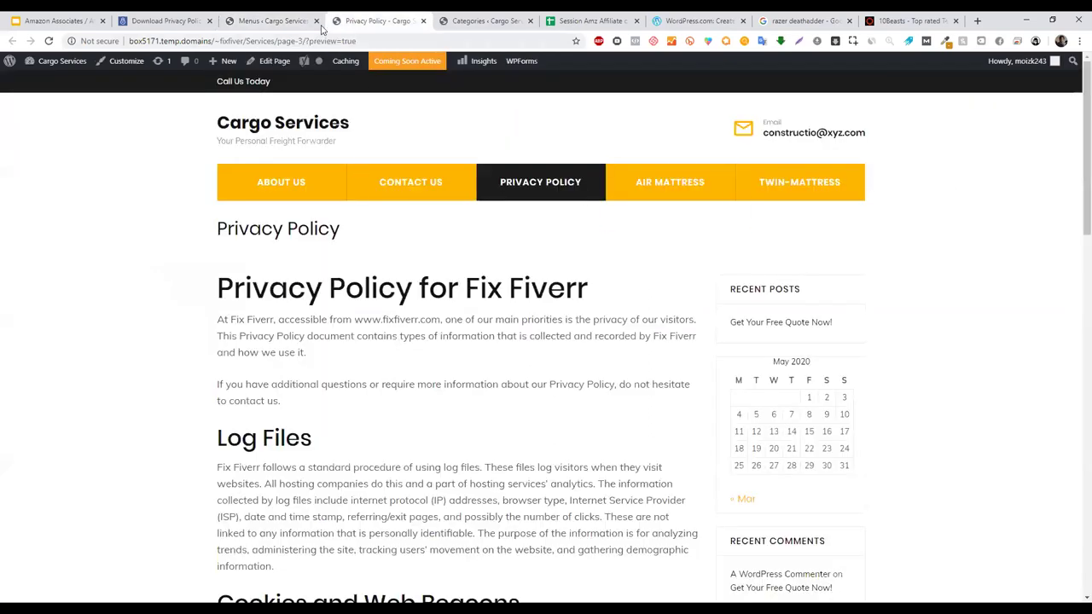
click(288, 17)
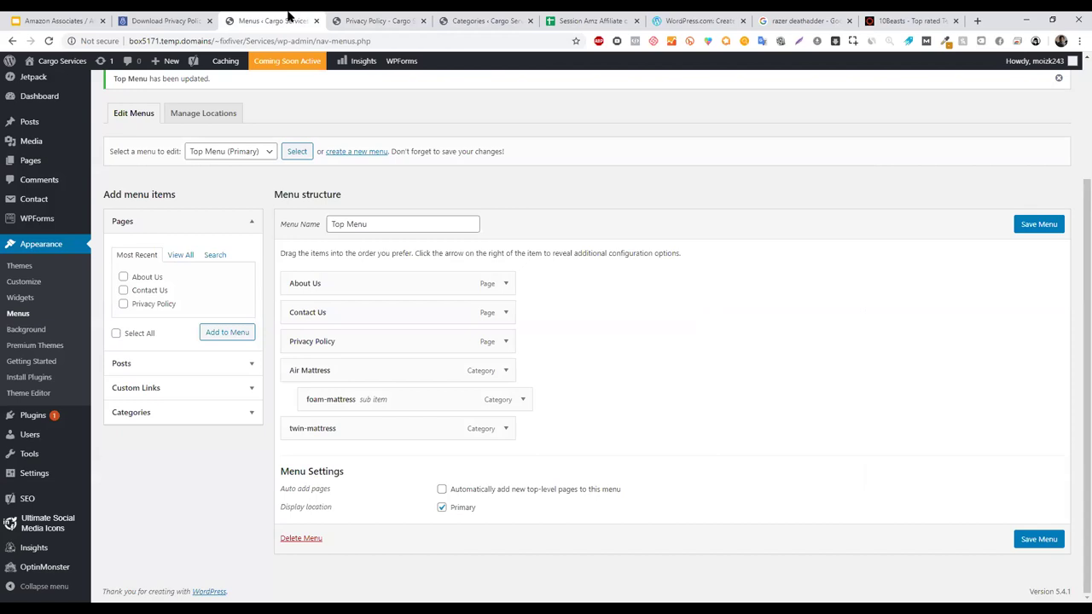
click(390, 17)
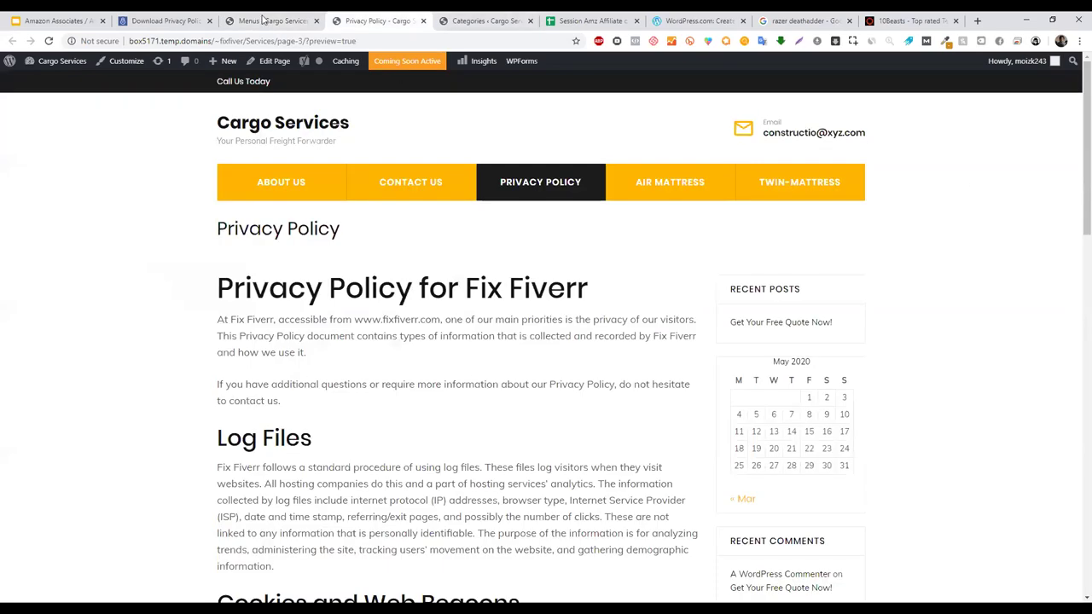
click(273, 20)
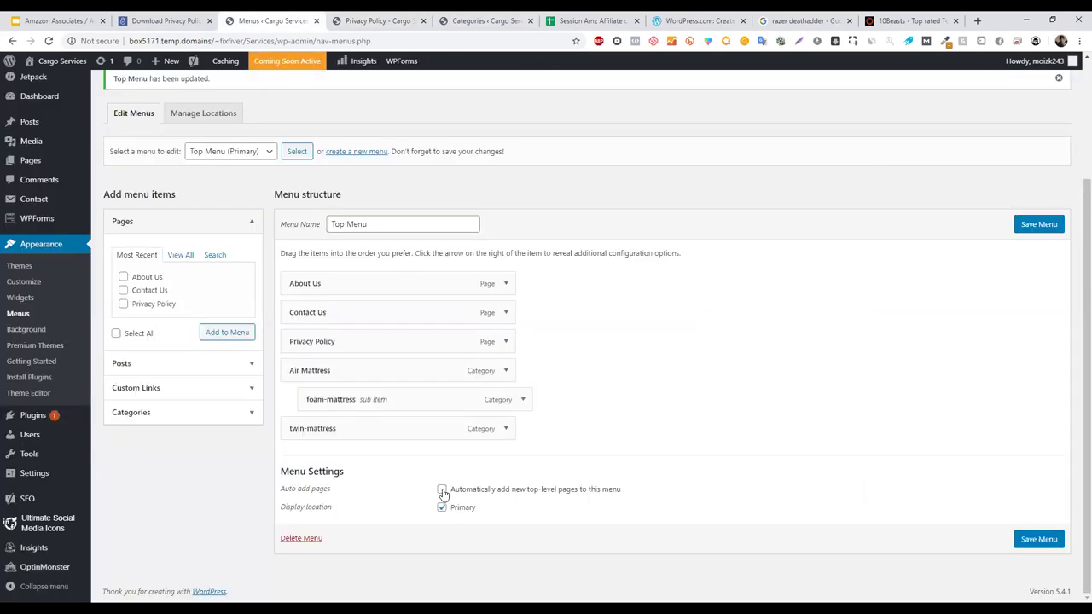
click(1048, 540)
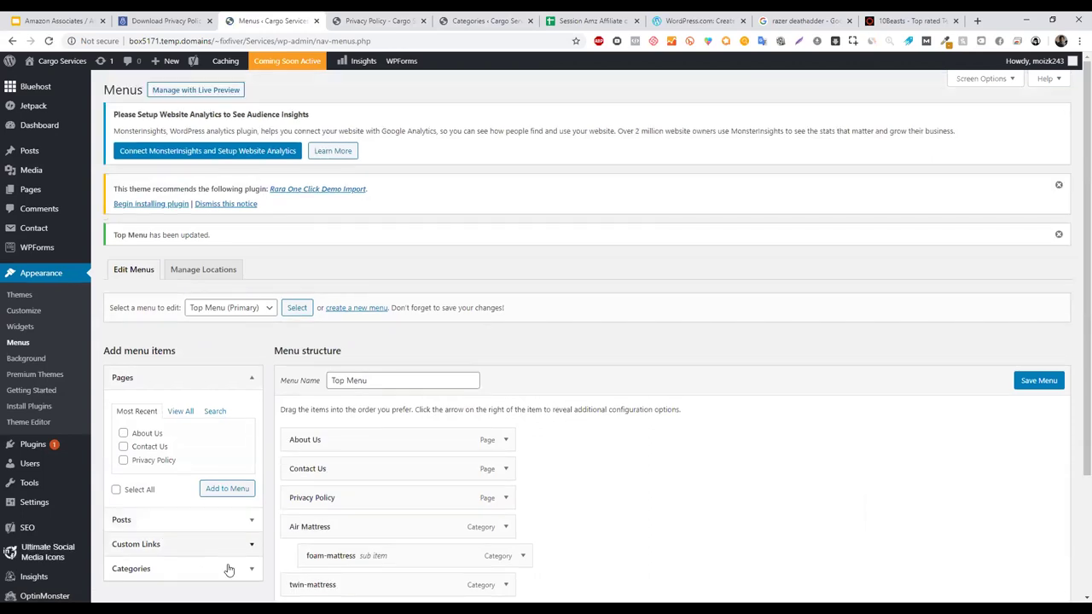
- Add a custom link with the Google URL and link text 'Google' to the Top Menu
click(226, 567)
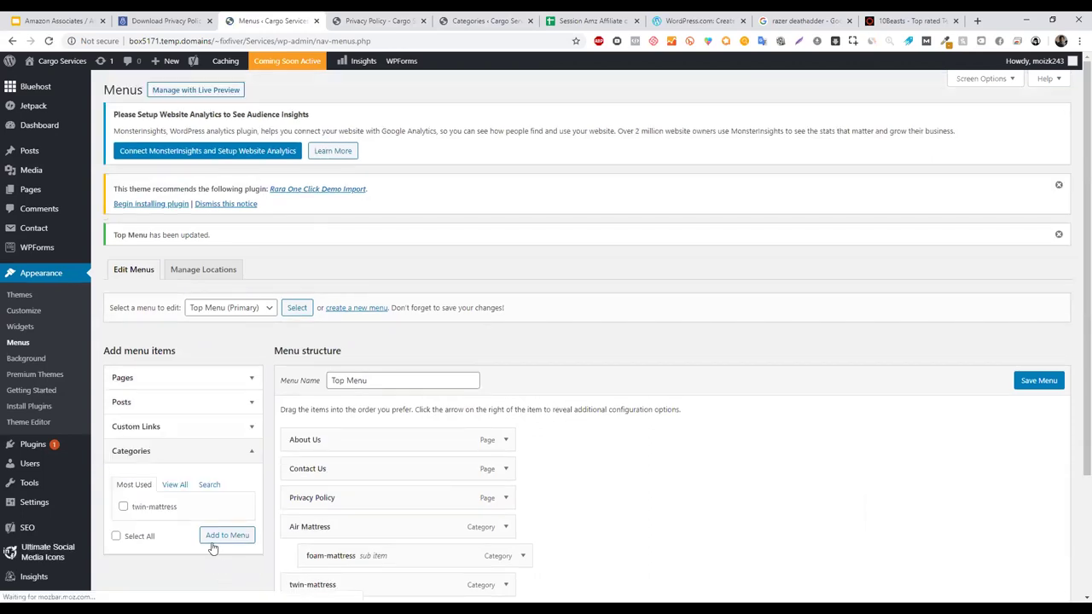
click(160, 425)
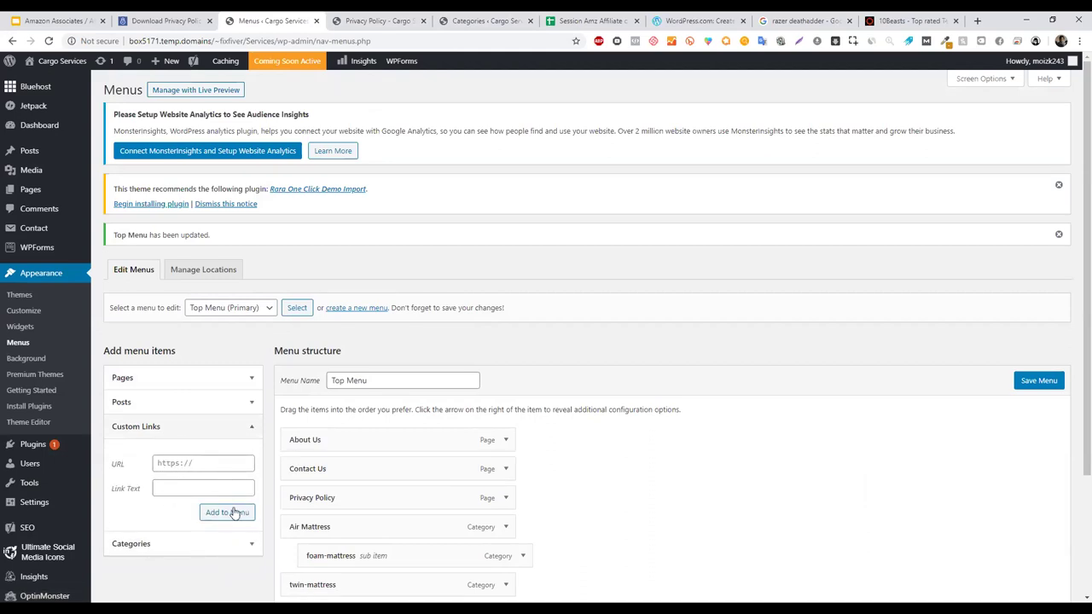
click(213, 466)
text(www.google.com)
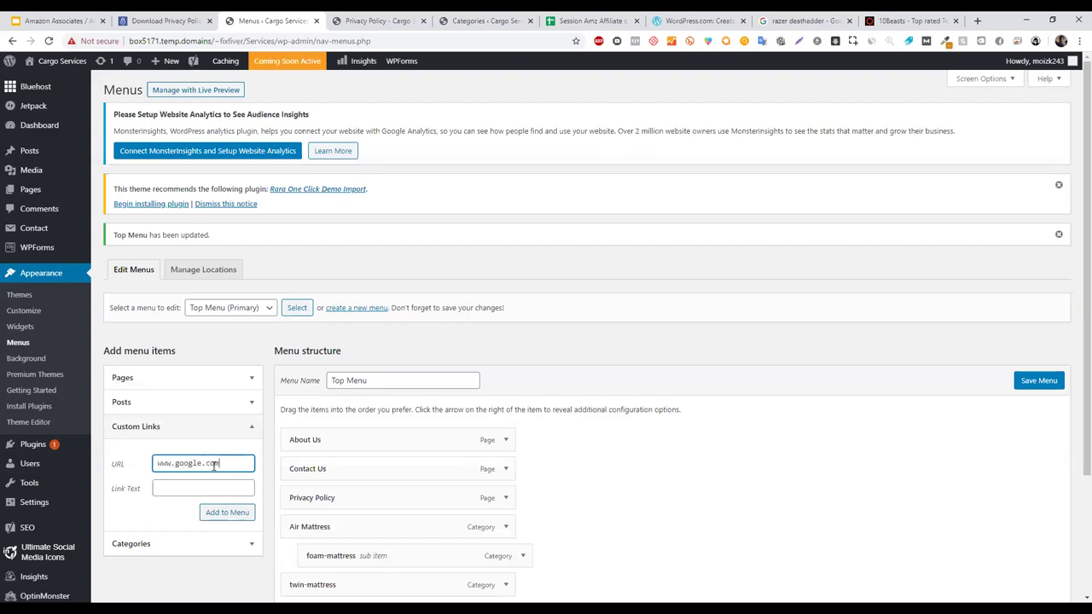
key(Tab)
text(Goog)
click(227, 512)
- Move the Google item right after Privacy Policy, save, and check it on the site
drag(1087, 298, 1086, 412)
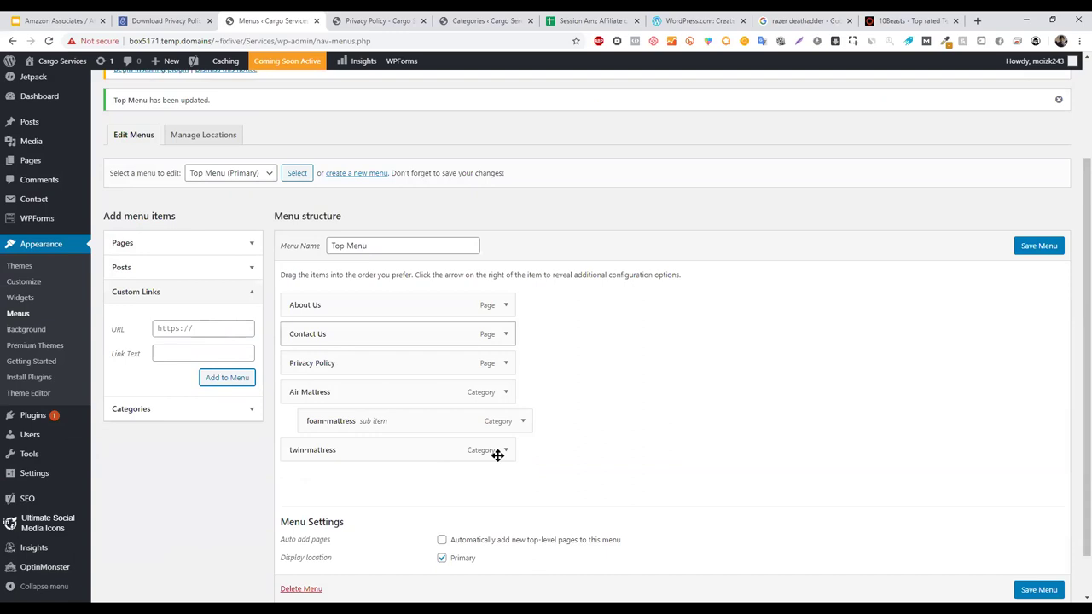
drag(334, 480, 334, 399)
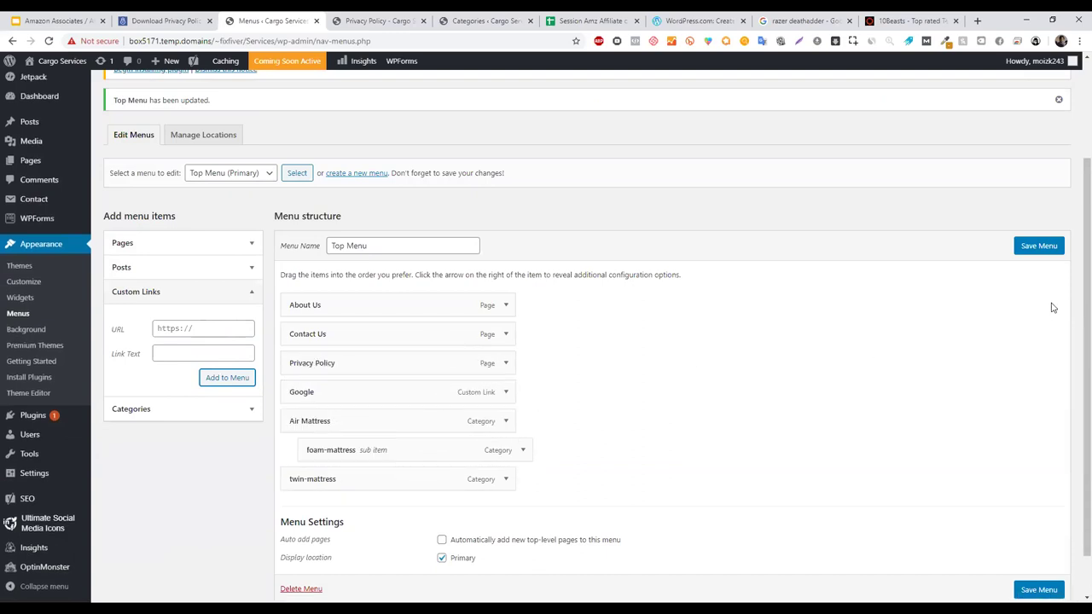
click(1031, 246)
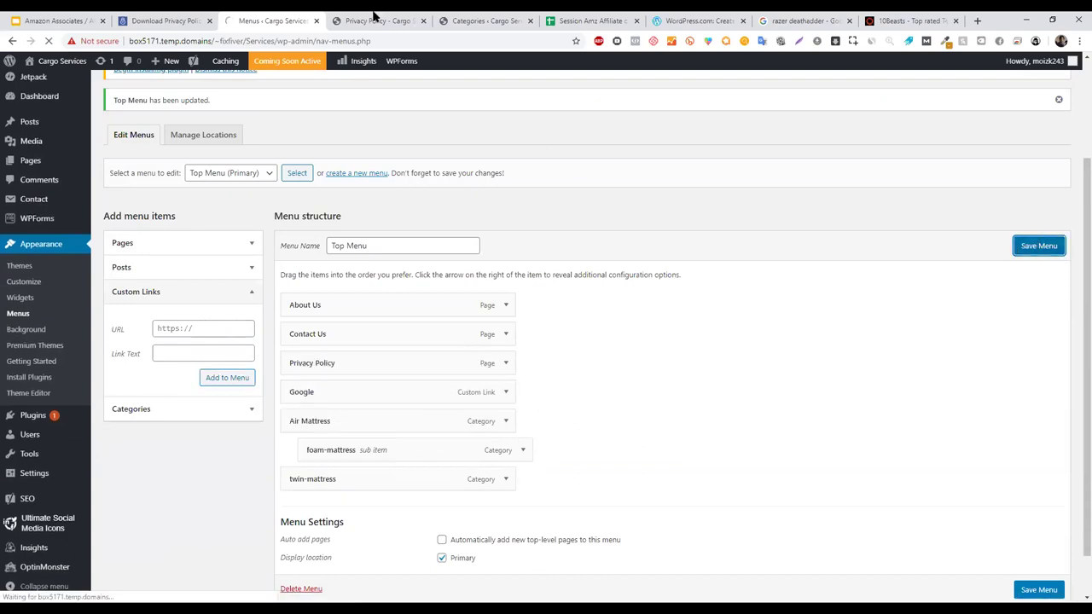
click(375, 20)
click(48, 41)
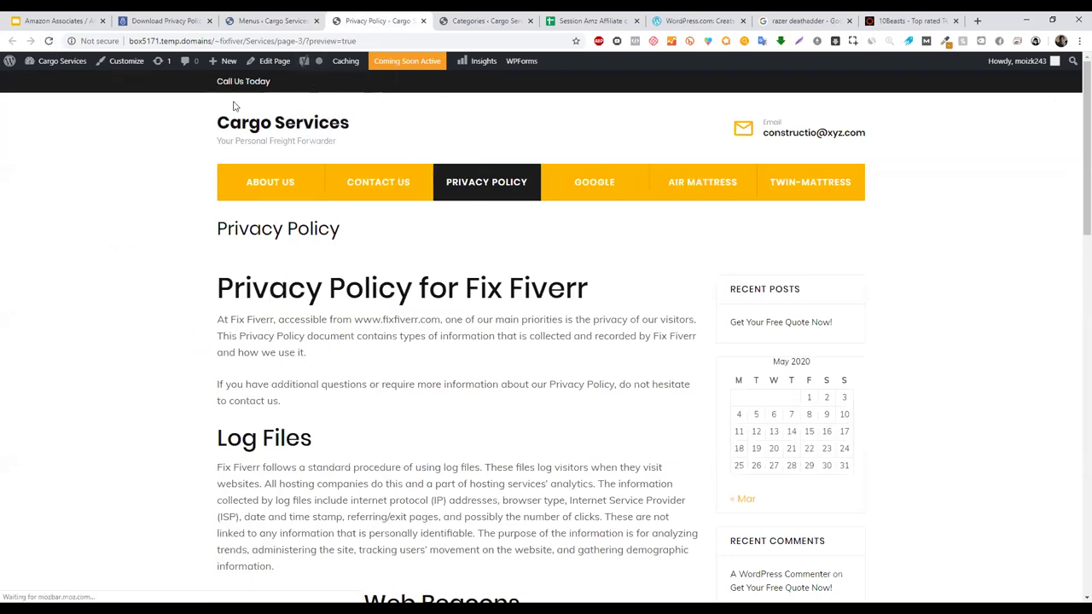
key(ctrl+shift+Tab)
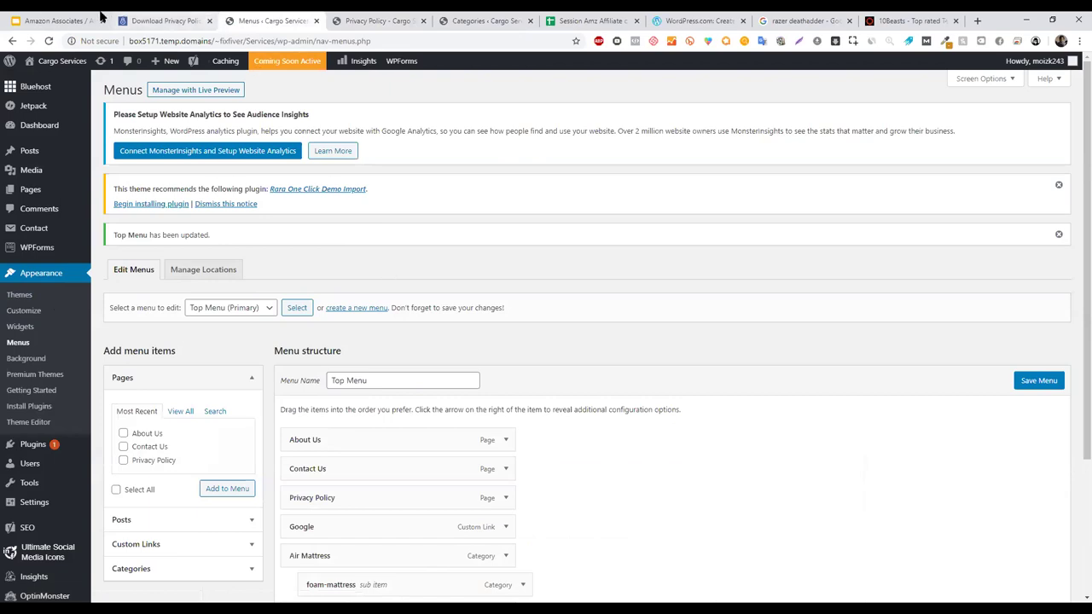
click(58, 19)
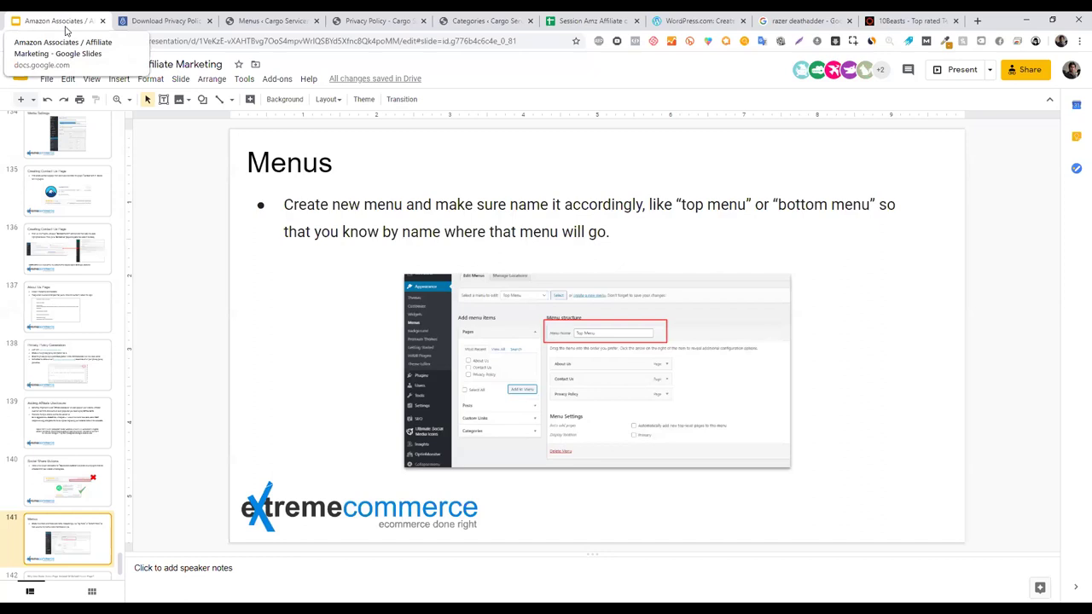
- Show slide 142, 'Why Use Static Home Page', highlight its title, and return to WordPress
scroll(102, 562, down, 1)
click(93, 562)
click(298, 158)
drag(352, 158, 826, 167)
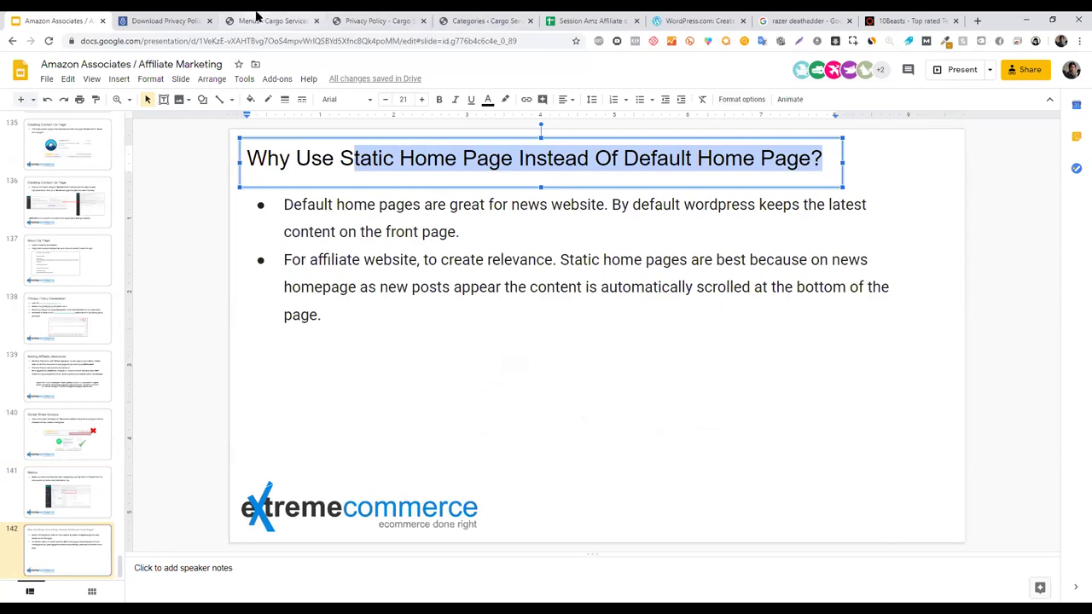
click(258, 19)
mouse_move(56, 497)
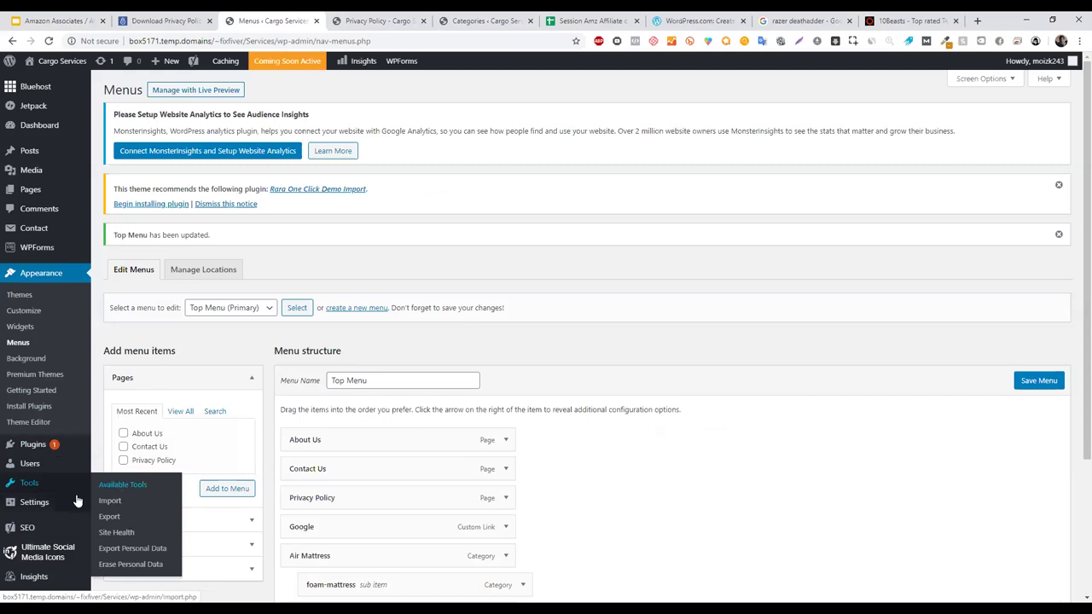
- Confirm Reading Settings uses the static Home page as homepage, then view the 10beasts site
click(79, 503)
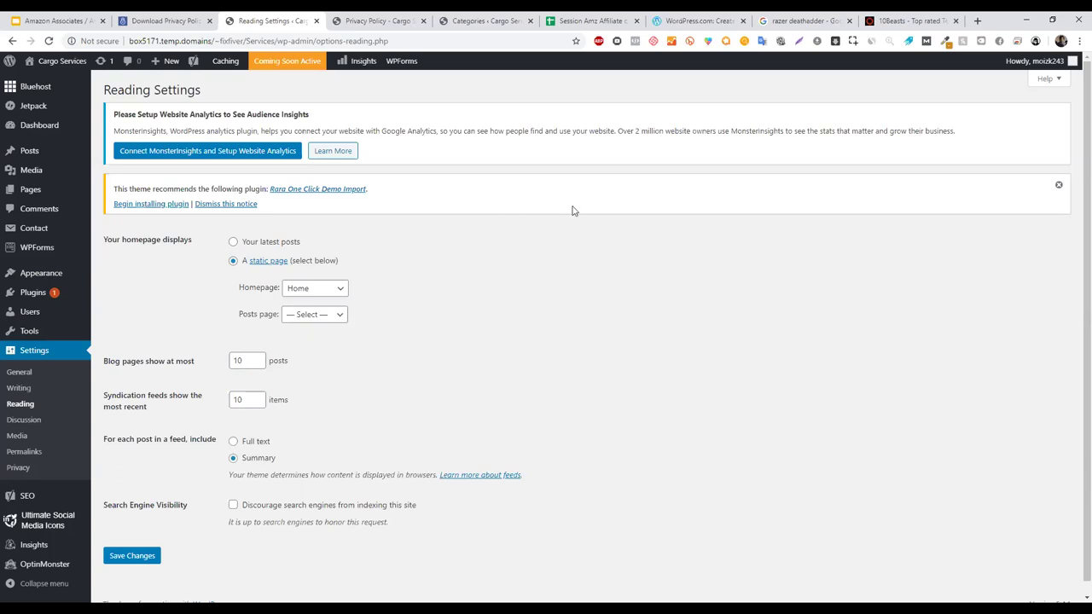
click(913, 19)
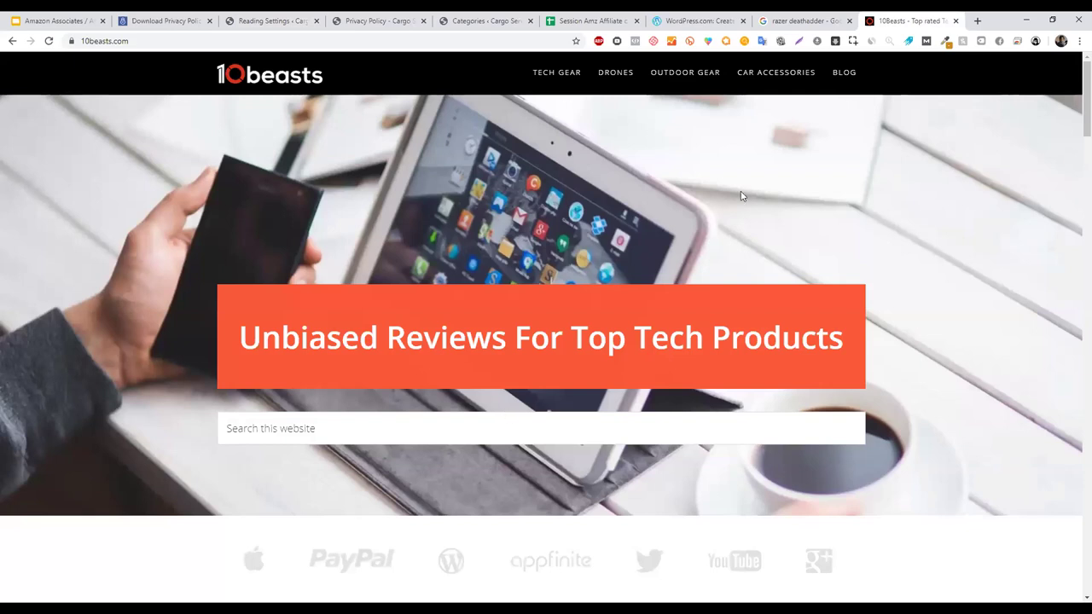
scroll(1075, 239, down, 6)
scroll(1075, 307, down, 10)
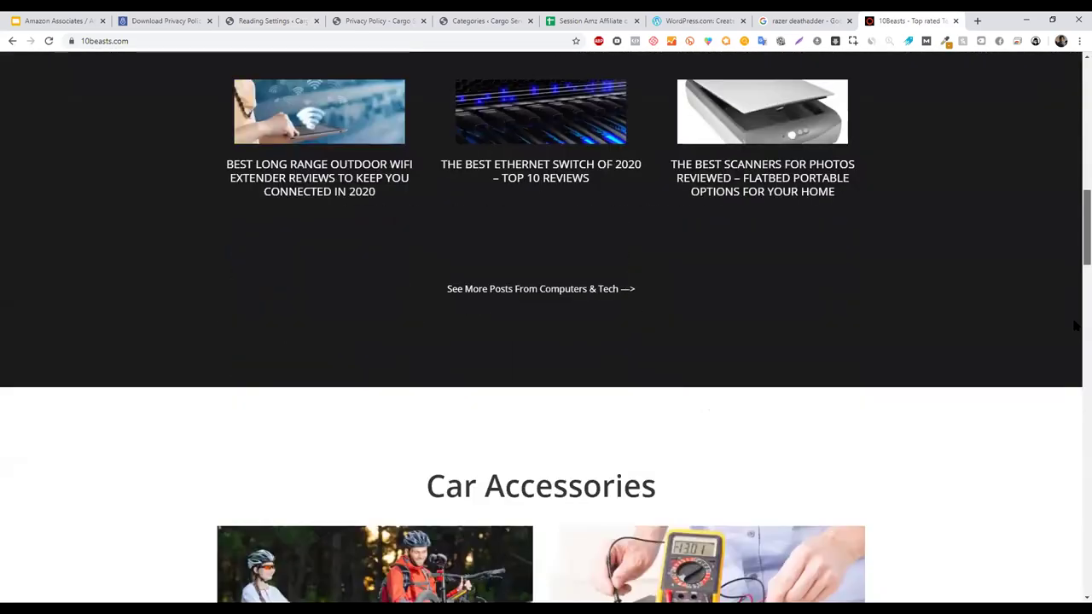
scroll(1073, 512, down, 12)
scroll(1074, 342, down, 5)
scroll(1073, 214, up, 20)
click(74, 16)
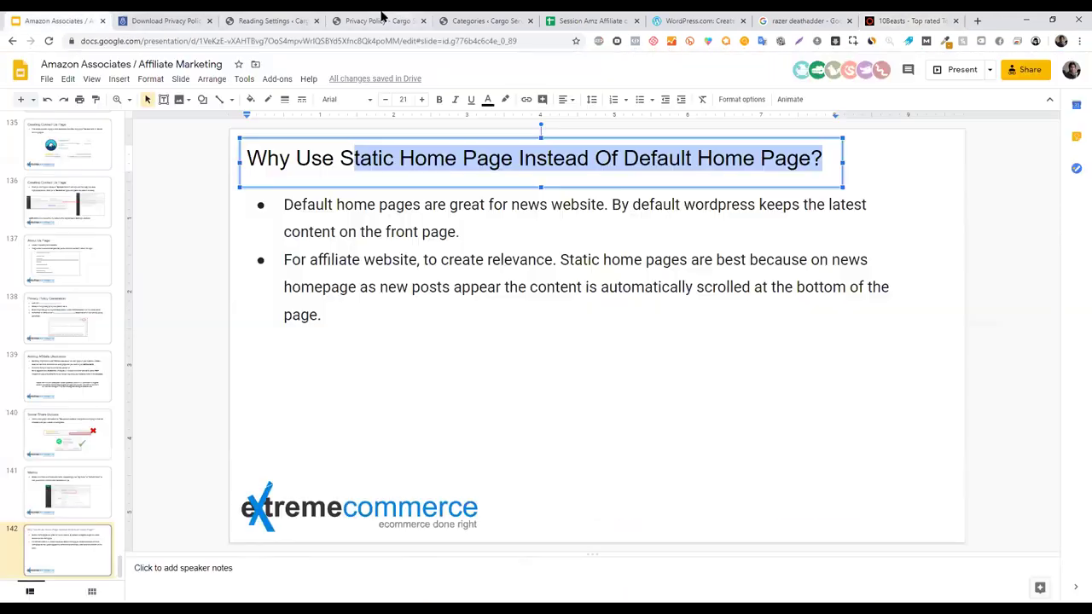
click(426, 13)
key(ctrl+Tab)
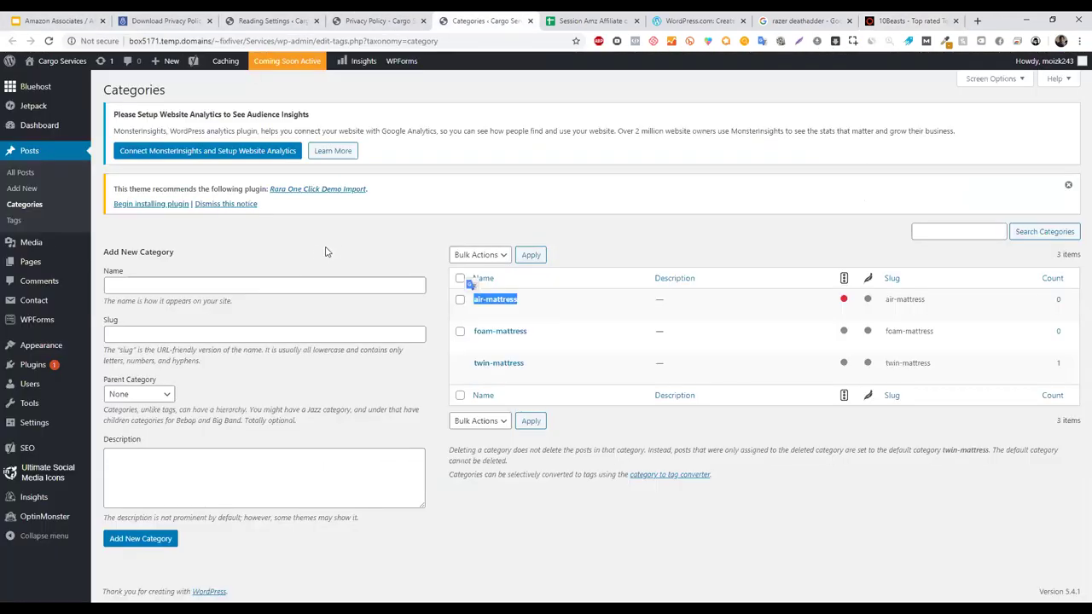
click(380, 18)
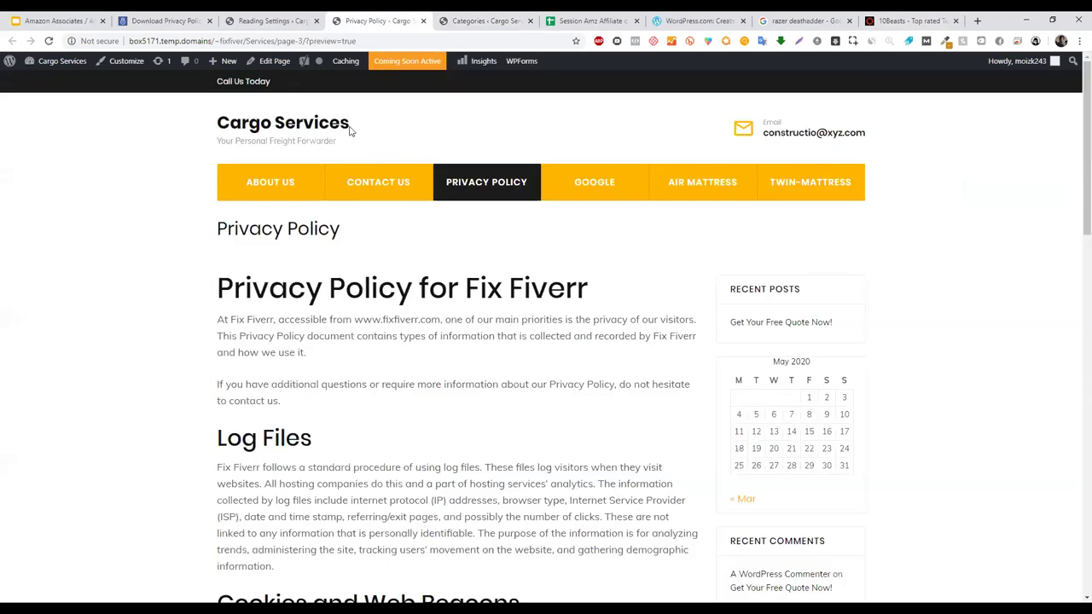
key(ctrl+shift+Tab)
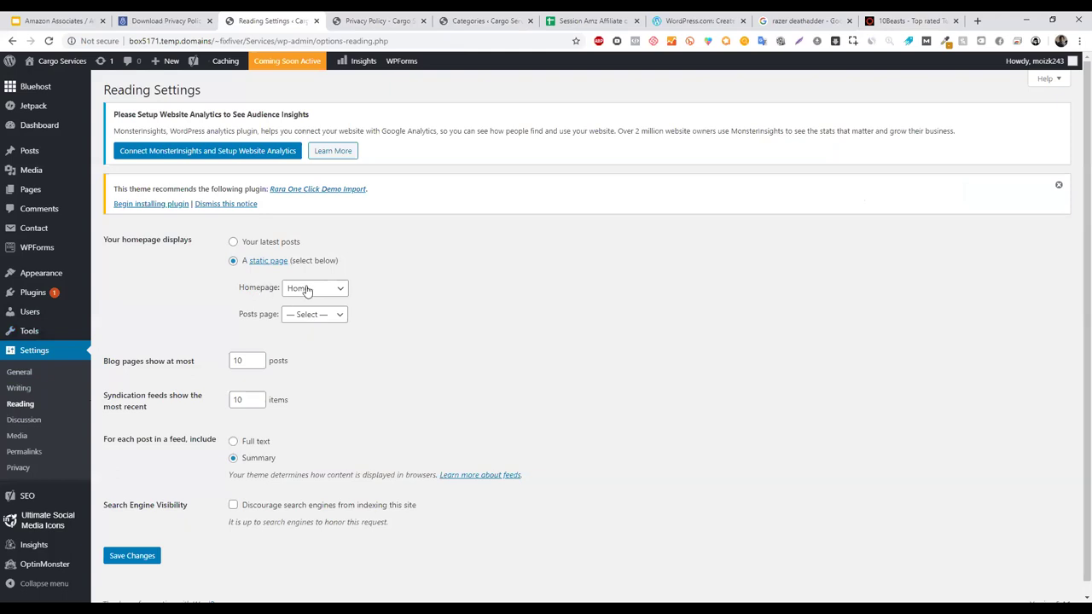
click(920, 19)
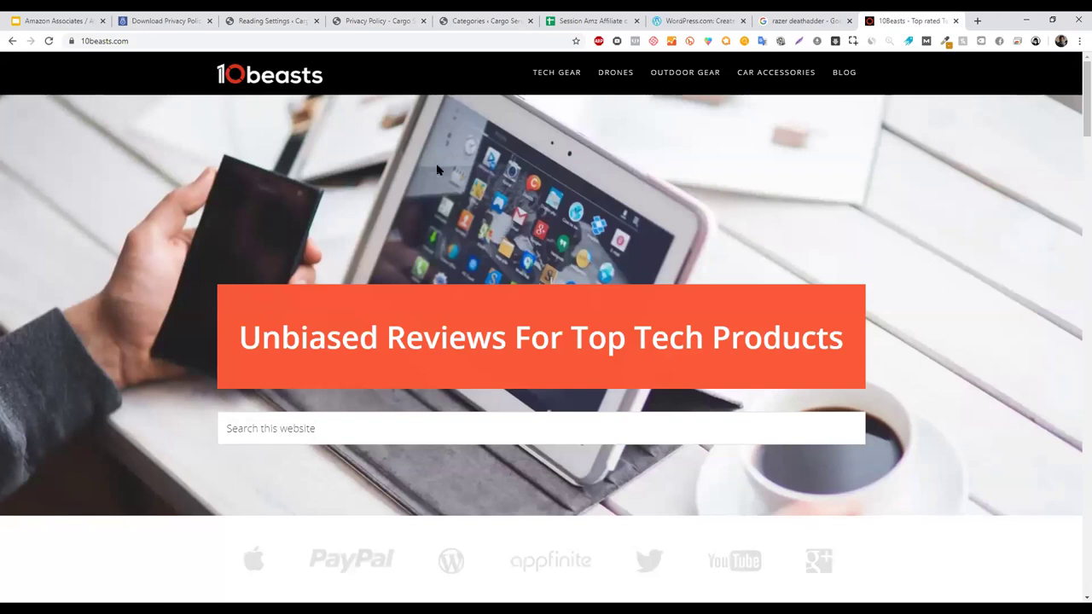
scroll(1075, 256, down, 5)
scroll(1075, 293, down, 20)
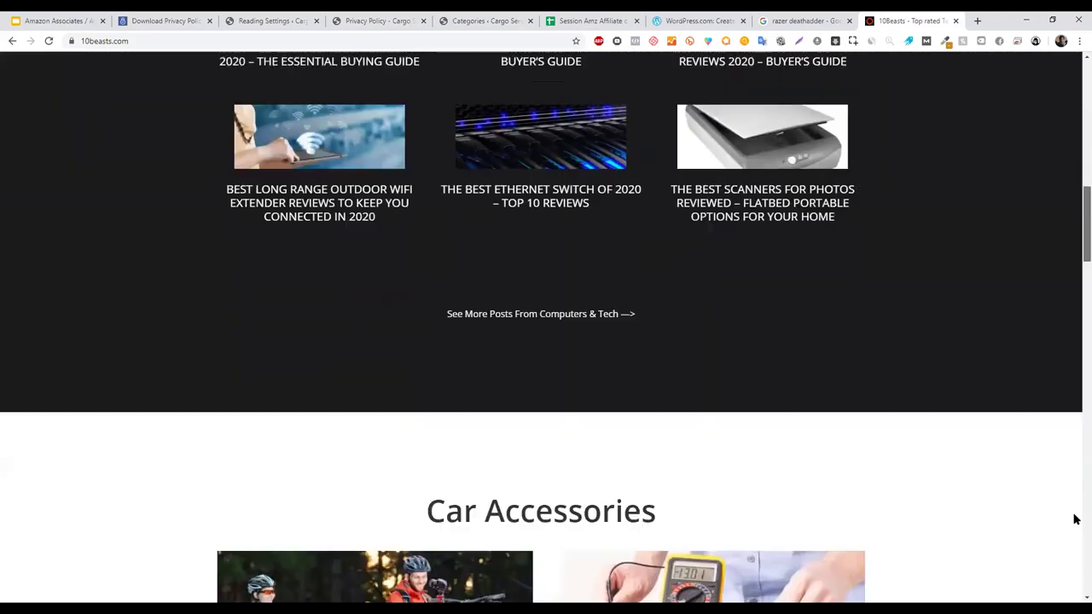
scroll(451, 175, up, 10)
scroll(451, 175, up, 20)
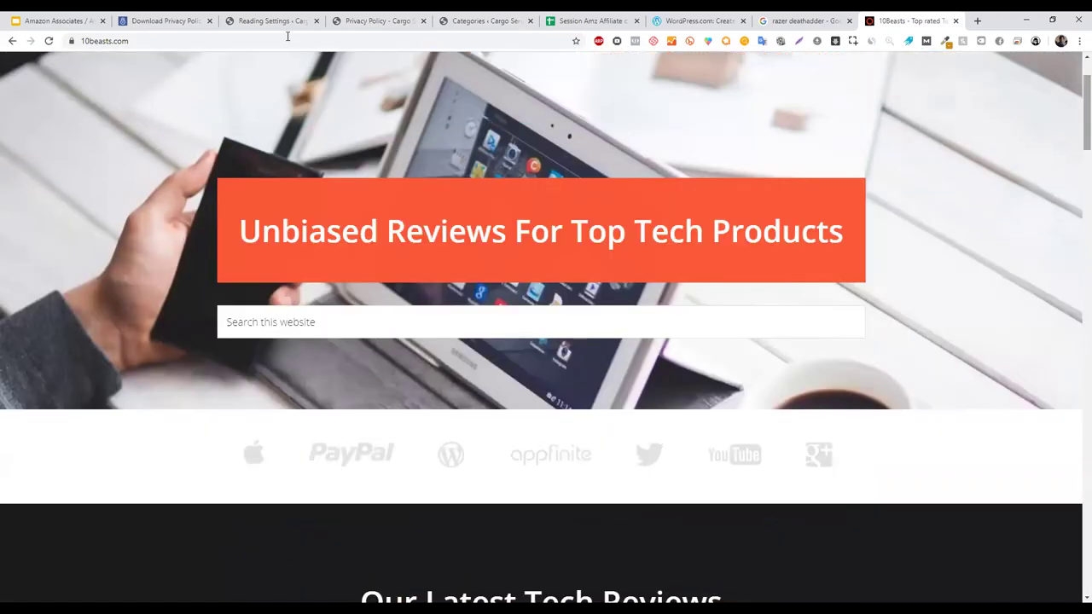